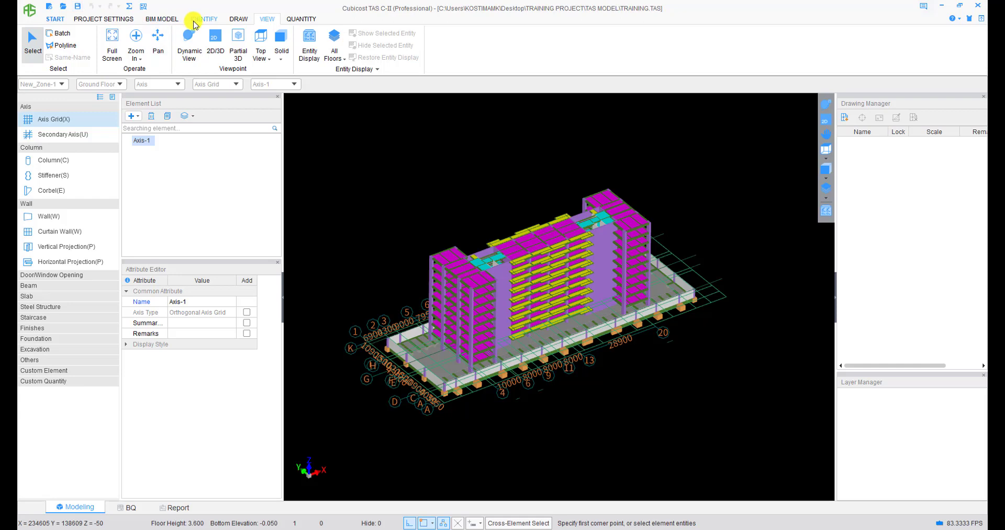
# - Import the typical floors plan drawing TRAINING_ARCHITECT DRAWING 01_TYPICAL FLOORS PLAN.dwg into the project
pyautogui.click(195, 19)
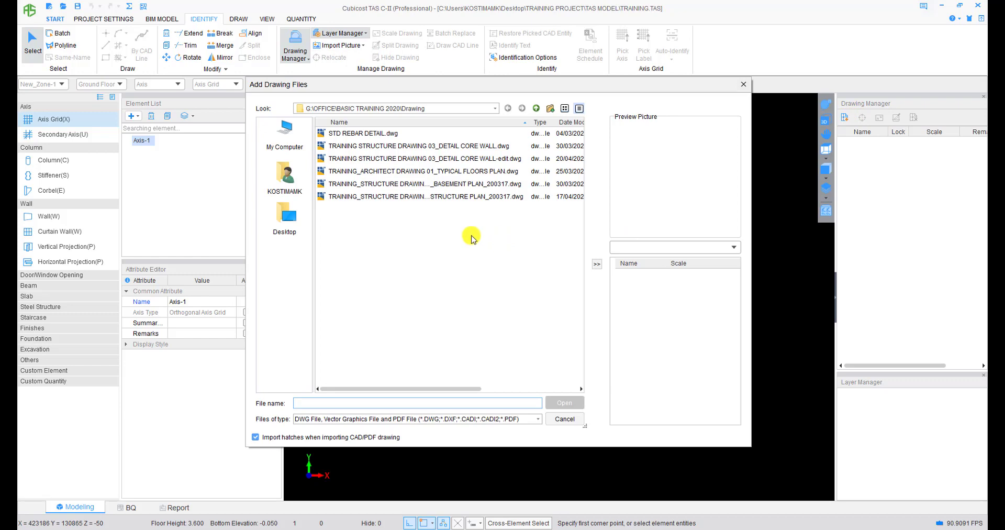
pyautogui.click(476, 173)
pyautogui.click(557, 401)
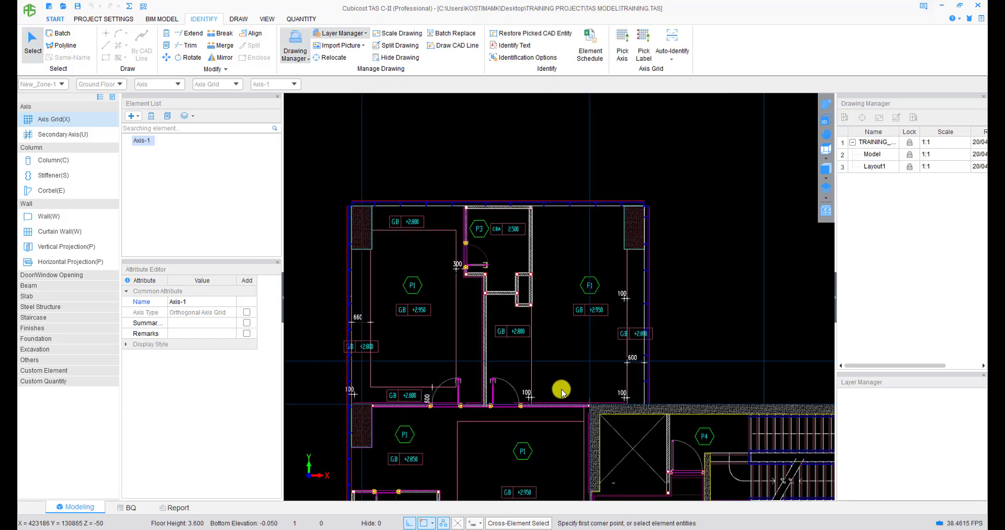
# - Examine the plans contained in the imported drawing and where they lie relative to the building model
pyautogui.scroll(-8, 482, 265)
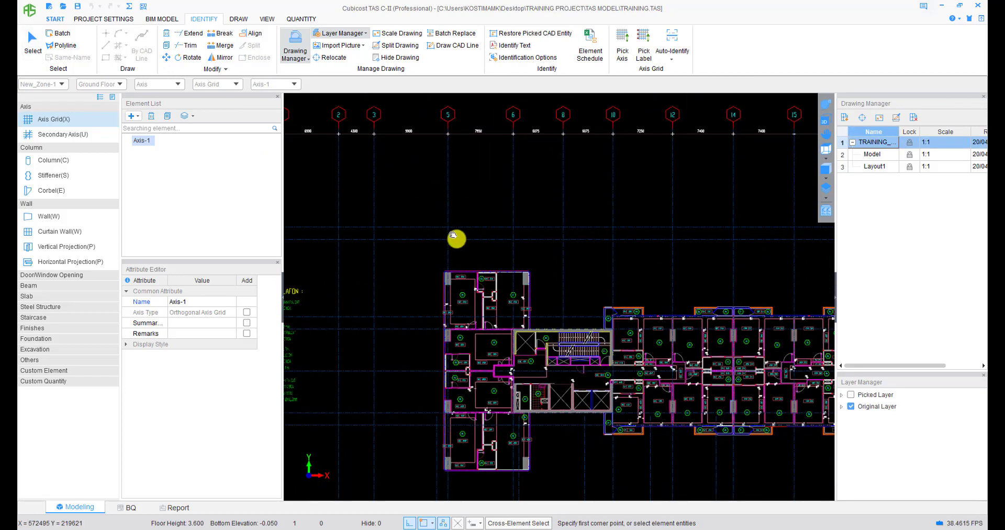
pyautogui.scroll(-5, 490, 257)
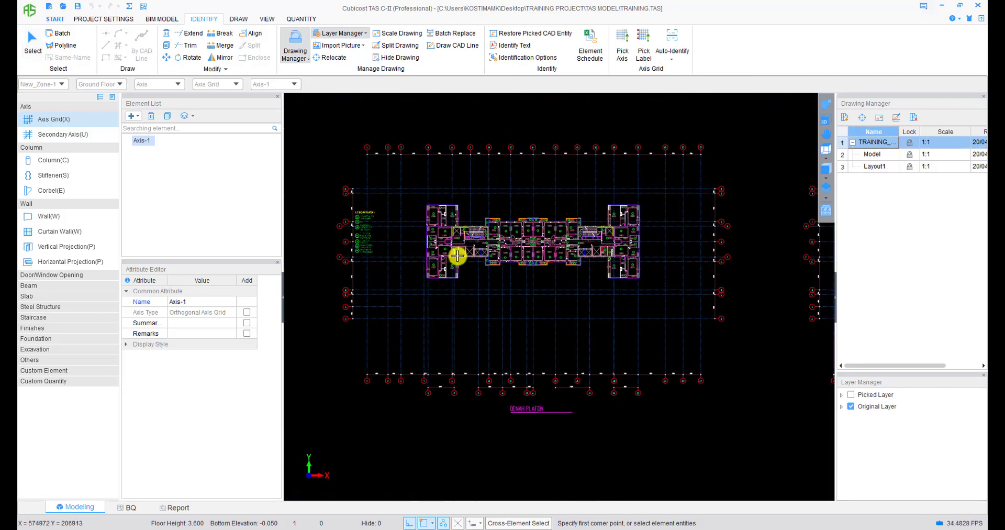
pyautogui.scroll(-6, 576, 261)
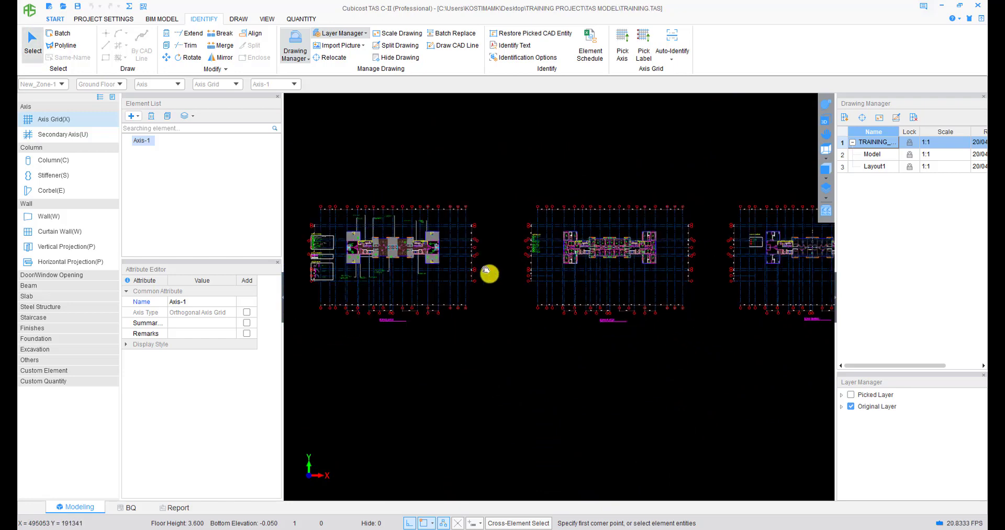
pyautogui.moveTo(497, 293); pyautogui.dragTo(540, 222, button='middle')
pyautogui.moveTo(492, 338); pyautogui.dragTo(397, 371, button='middle')
pyautogui.scroll(-1, 397, 371)
pyautogui.moveTo(576, 303); pyautogui.dragTo(551, 308, button='middle')
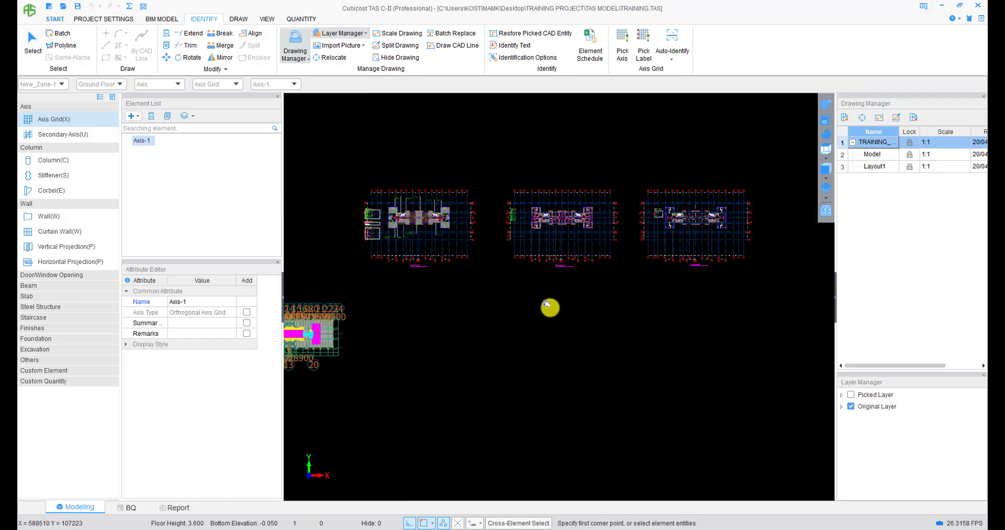
pyautogui.scroll(-2, 550, 308)
pyautogui.scroll(2, 488, 285)
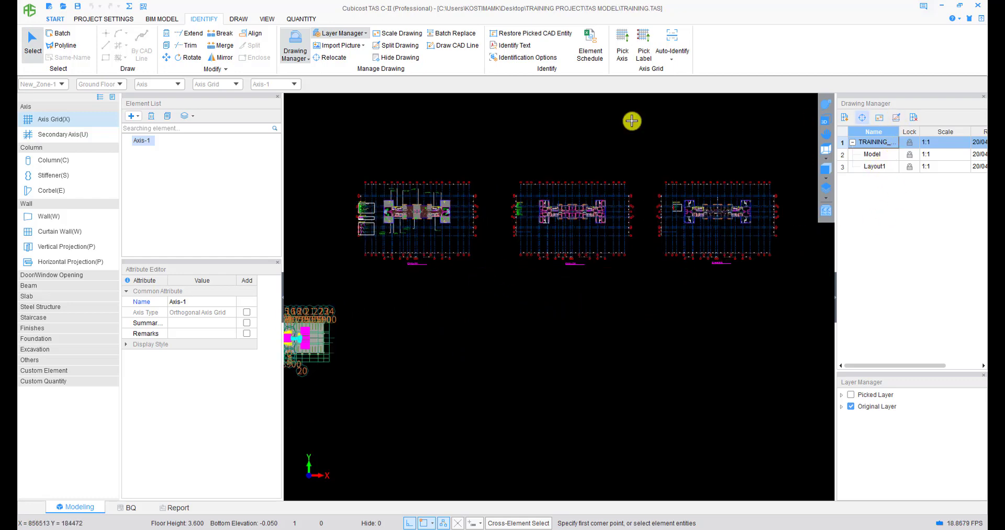
# - Split the first plan out of the imported drawing, naming it DENAH LANTAI from its title text
pyautogui.click(395, 47)
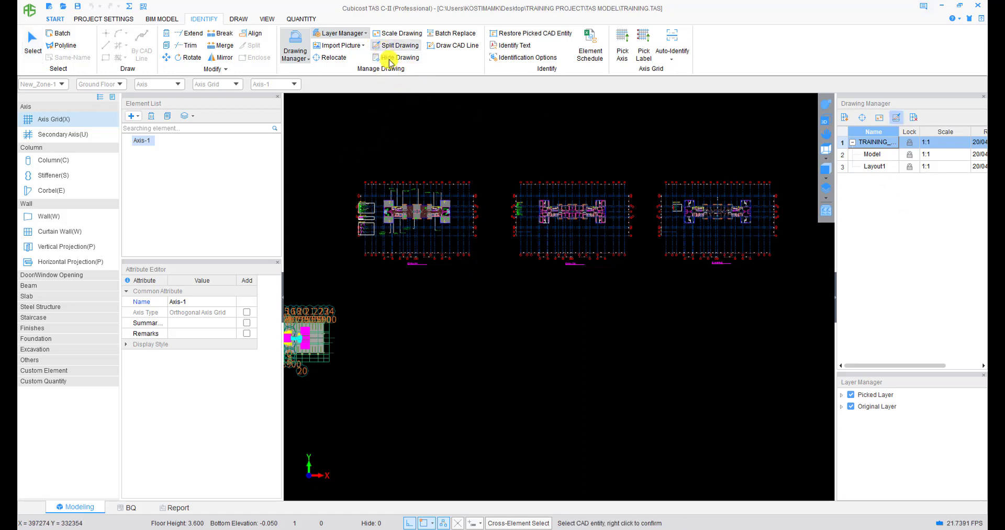
pyautogui.click(343, 168)
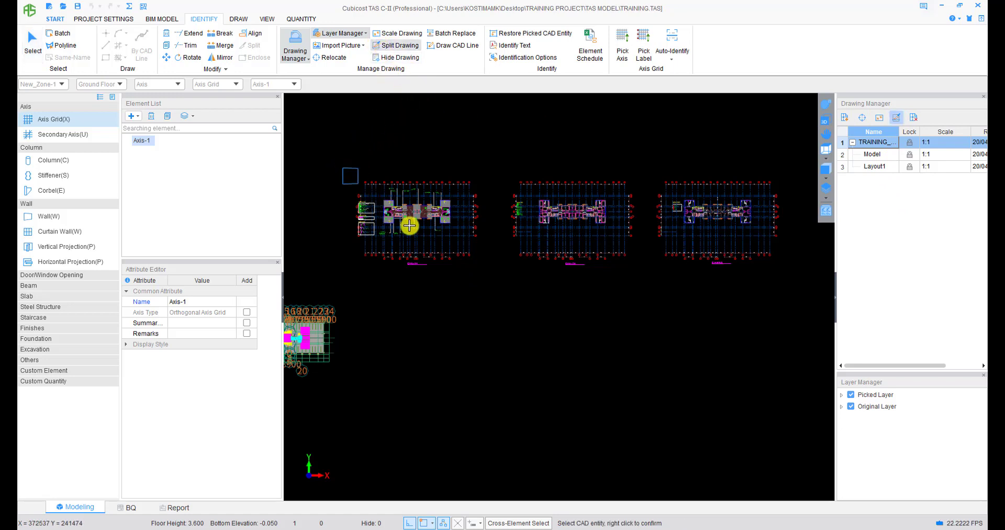
pyautogui.click(492, 276)
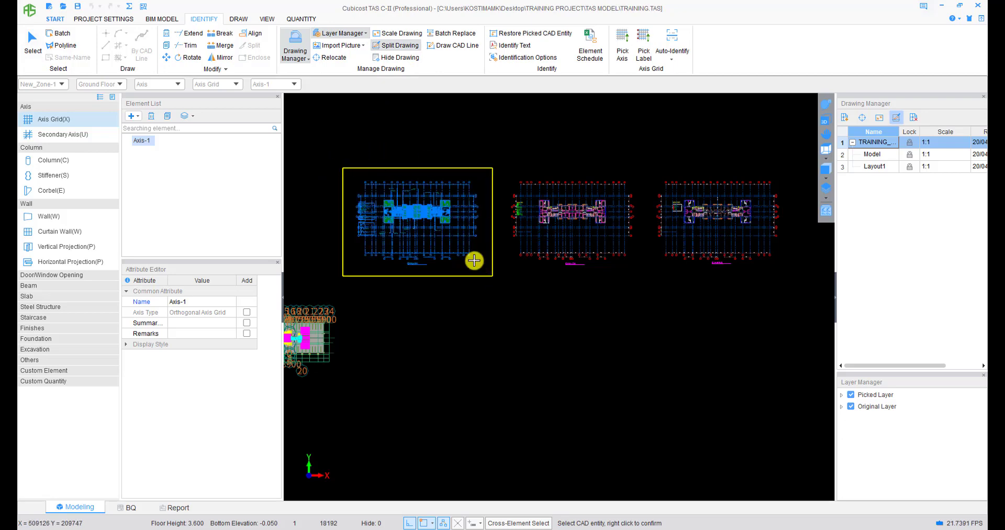
pyautogui.scroll(3, 382, 218)
pyautogui.rightClick(385, 224)
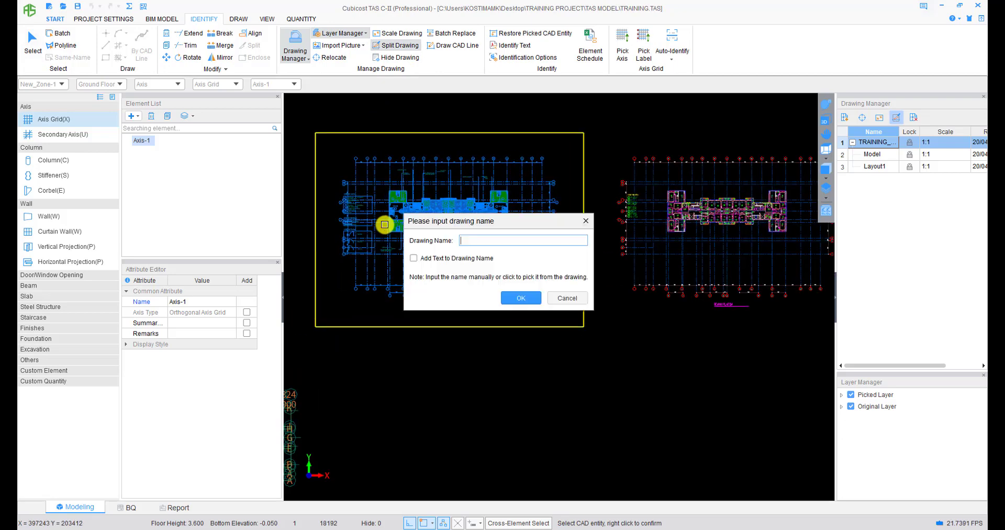
pyautogui.moveTo(476, 224); pyautogui.dragTo(488, 148)
pyautogui.scroll(4, 438, 312)
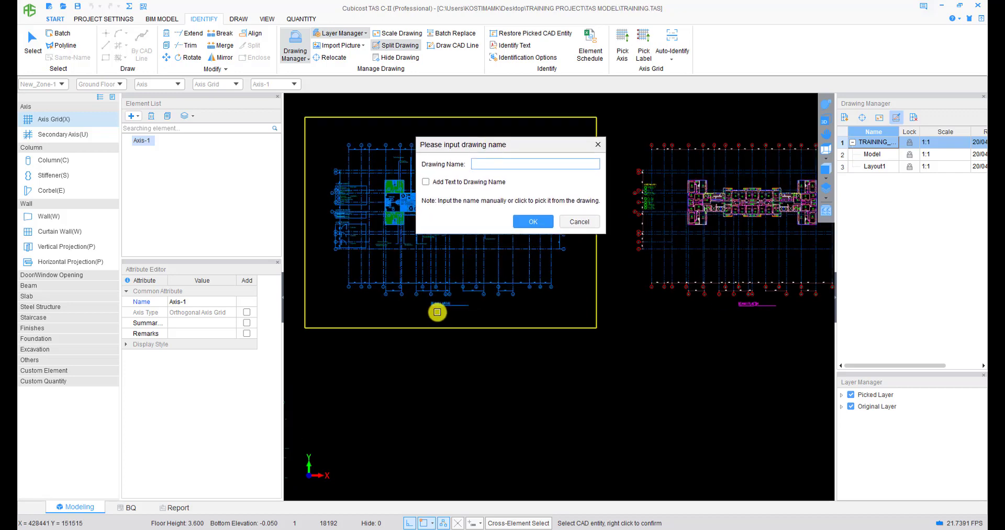
pyautogui.scroll(2, 437, 312)
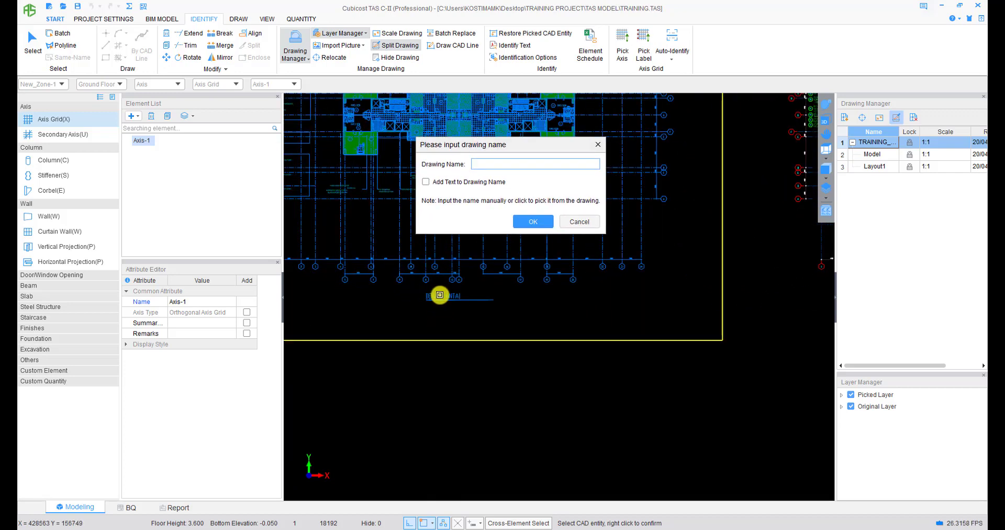
pyautogui.click(516, 223)
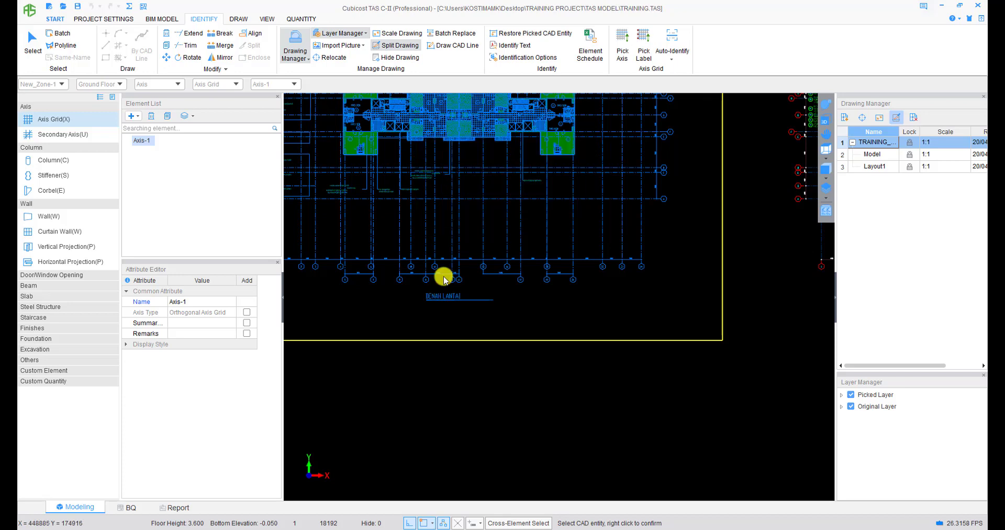
# - Widen the Name column of the drawing list so that full drawing names fit
pyautogui.scroll(-5, 429, 292)
pyautogui.moveTo(390, 276); pyautogui.dragTo(255, 279, button='middle')
pyautogui.rightClick(429, 269)
pyautogui.click(897, 118)
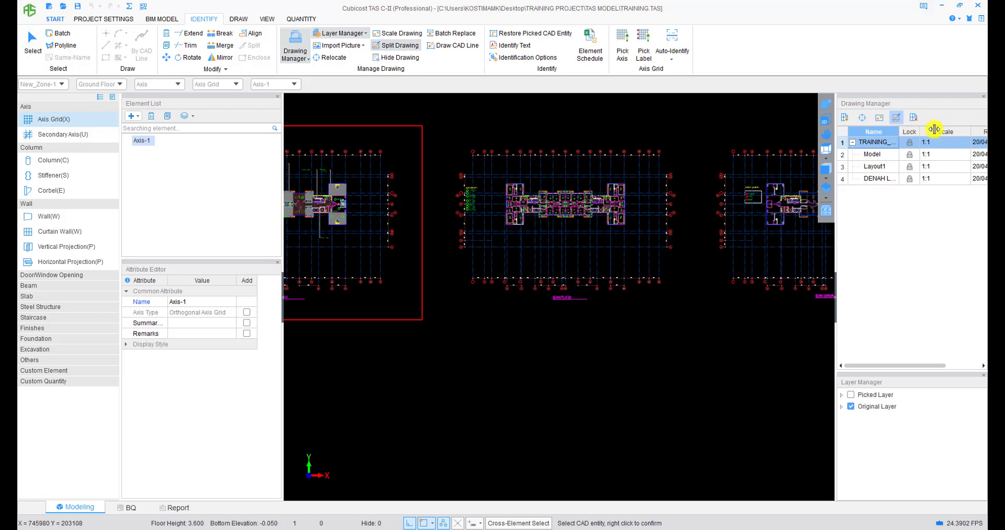
pyautogui.moveTo(899, 131); pyautogui.dragTo(935, 129)
# - Split the middle plan out of the imported drawing, naming it DENAH PLAFON from its title text
pyautogui.moveTo(635, 204); pyautogui.dragTo(583, 217, button='middle')
pyautogui.scroll(-1, 582, 216)
pyautogui.moveTo(424, 155); pyautogui.dragTo(565, 265)
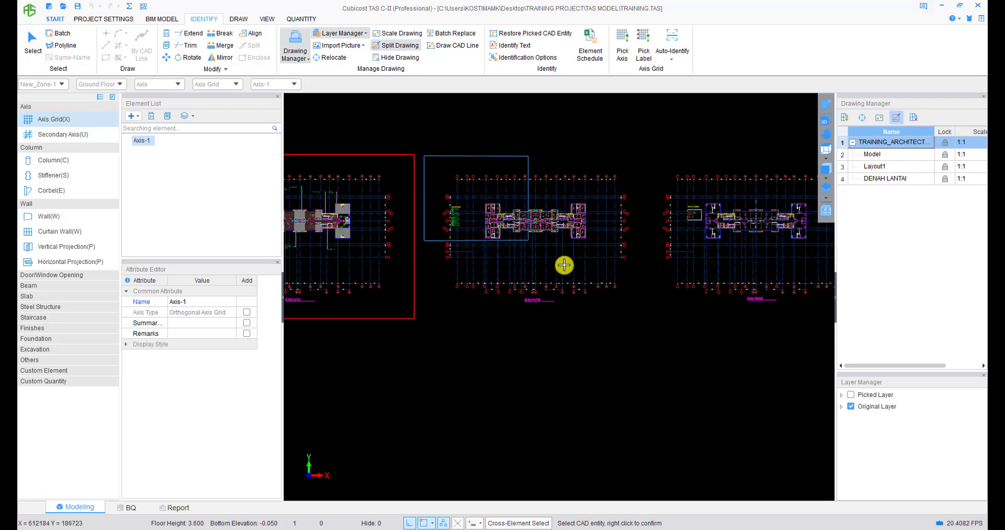
pyautogui.click(640, 322)
pyautogui.scroll(1, 556, 296)
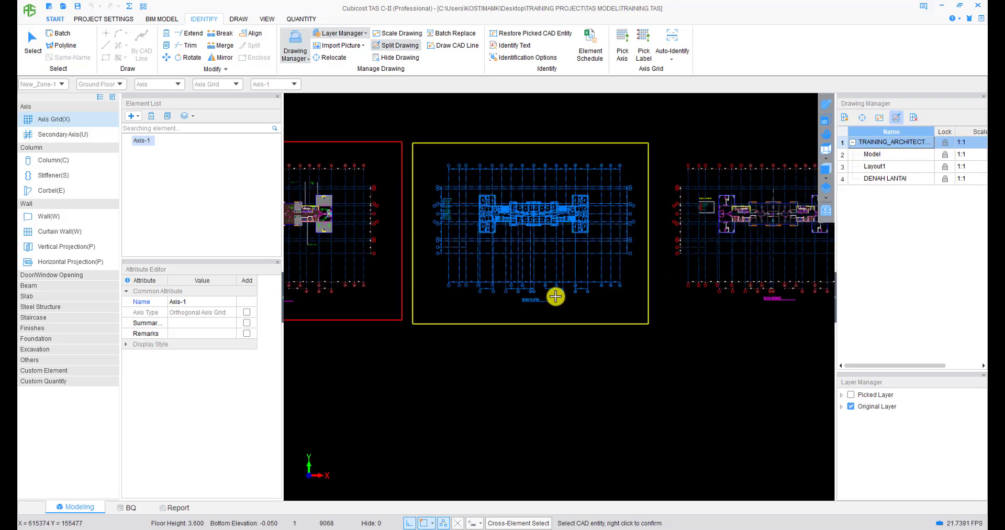
pyautogui.scroll(1, 556, 291)
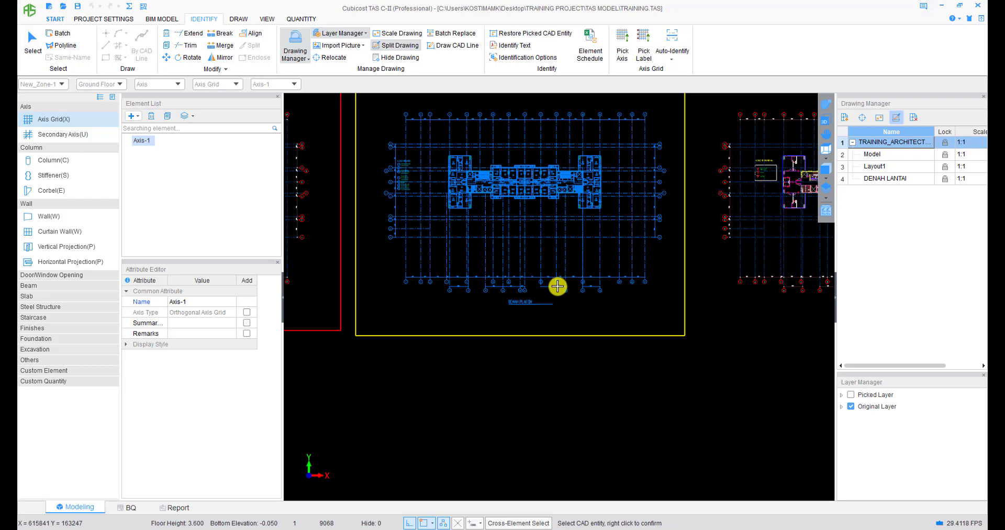
pyautogui.scroll(2, 554, 293)
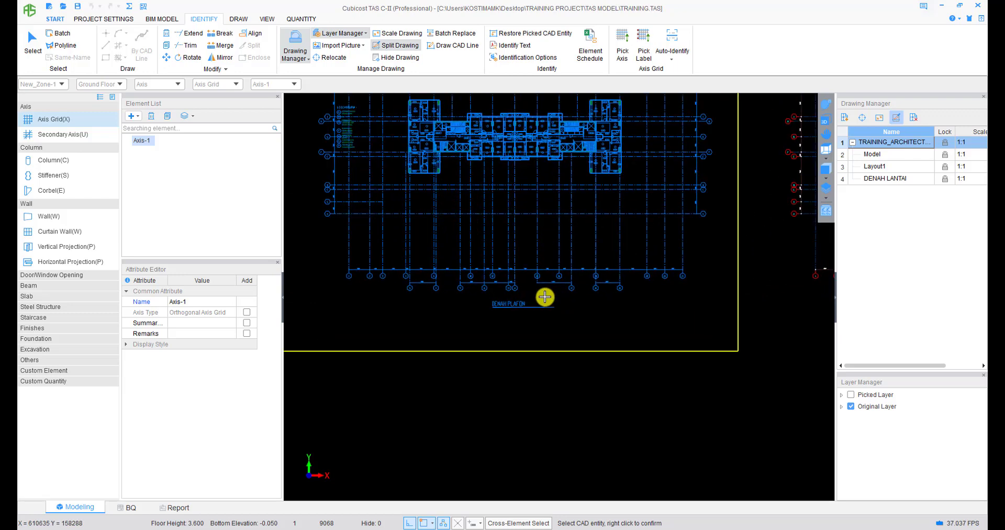
pyautogui.rightClick(545, 296)
pyautogui.moveTo(530, 230); pyautogui.dragTo(541, 186)
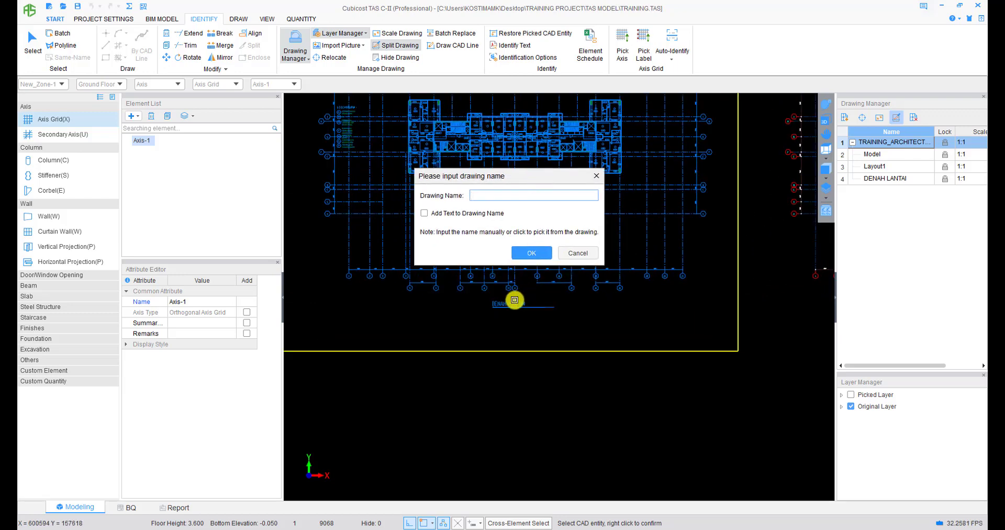
pyautogui.click(515, 299)
pyautogui.click(532, 253)
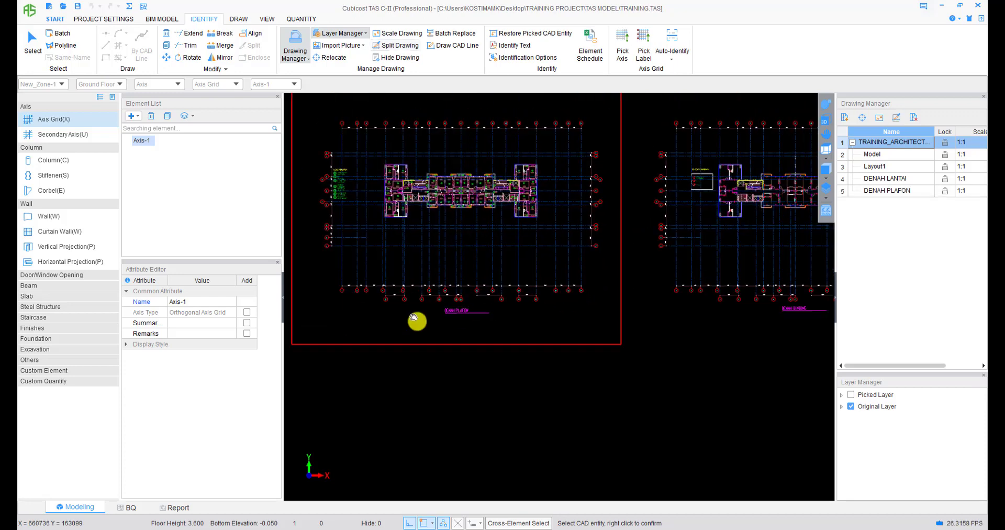
# - Split the third plan out of the imported drawing, naming it DENAH DINDING from its title text
pyautogui.moveTo(417, 321); pyautogui.dragTo(288, 342, button='middle')
pyautogui.scroll(-1, 288, 342)
pyautogui.moveTo(455, 159); pyautogui.dragTo(708, 365)
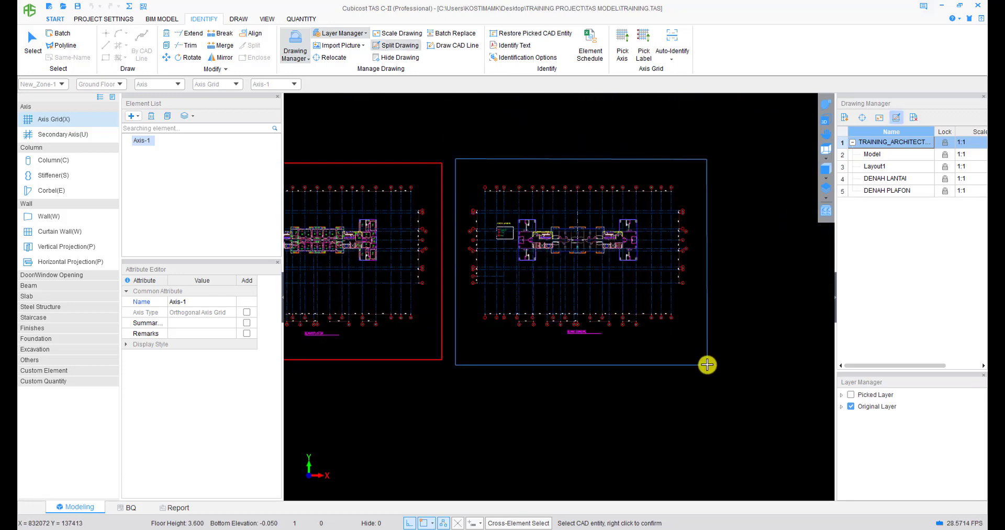
pyautogui.click(708, 365)
pyautogui.click(583, 330)
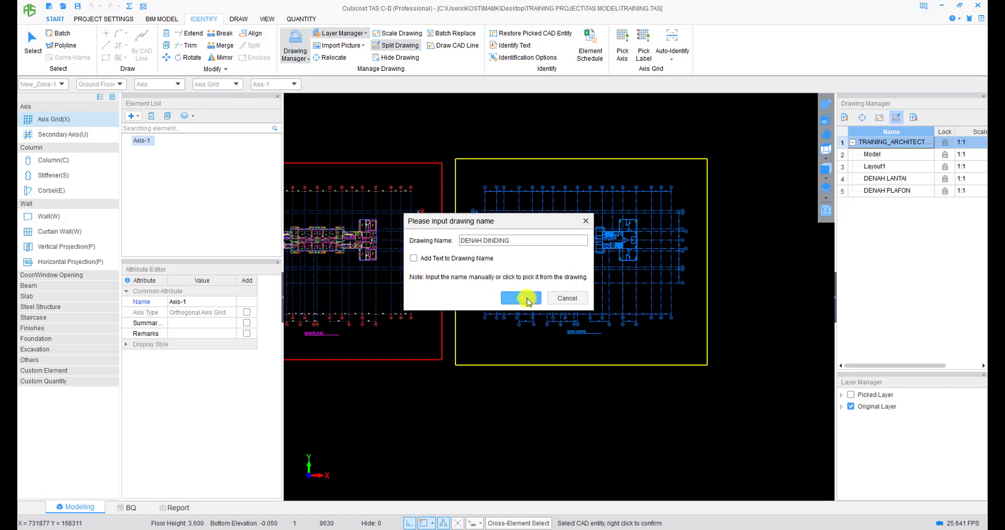
pyautogui.click(521, 298)
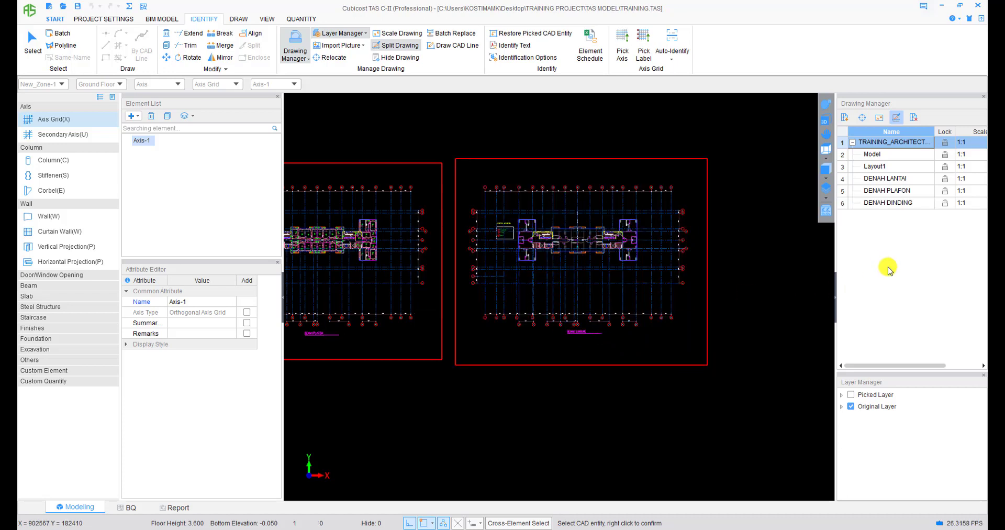
# - Open the split DENAH LANTAI drawing on its own alongside the building model
pyautogui.click(891, 203)
pyautogui.scroll(-1, 781, 276)
pyautogui.moveTo(782, 275); pyautogui.dragTo(768, 272, button='middle')
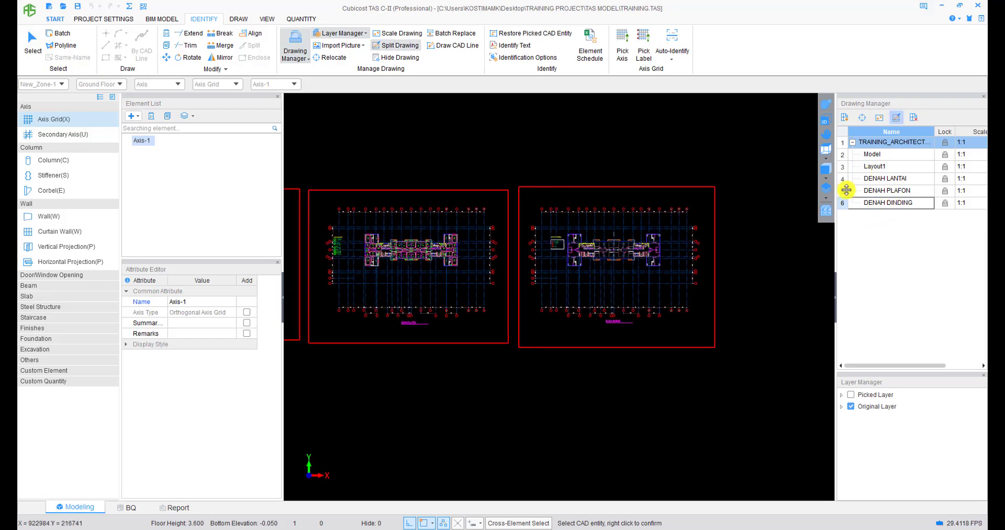
pyautogui.scroll(-1, 504, 302)
pyautogui.moveTo(505, 302); pyautogui.dragTo(607, 264, button='middle')
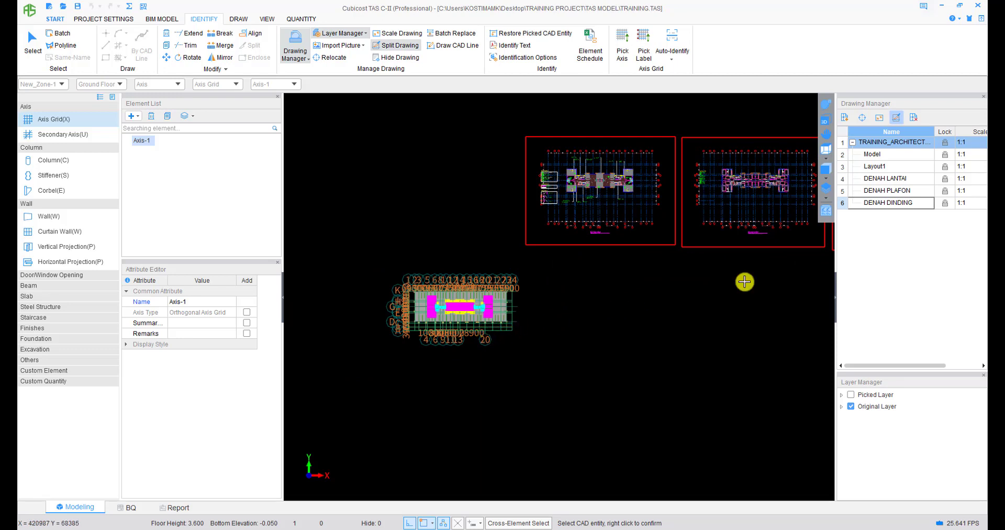
pyautogui.doubleClick(884, 181)
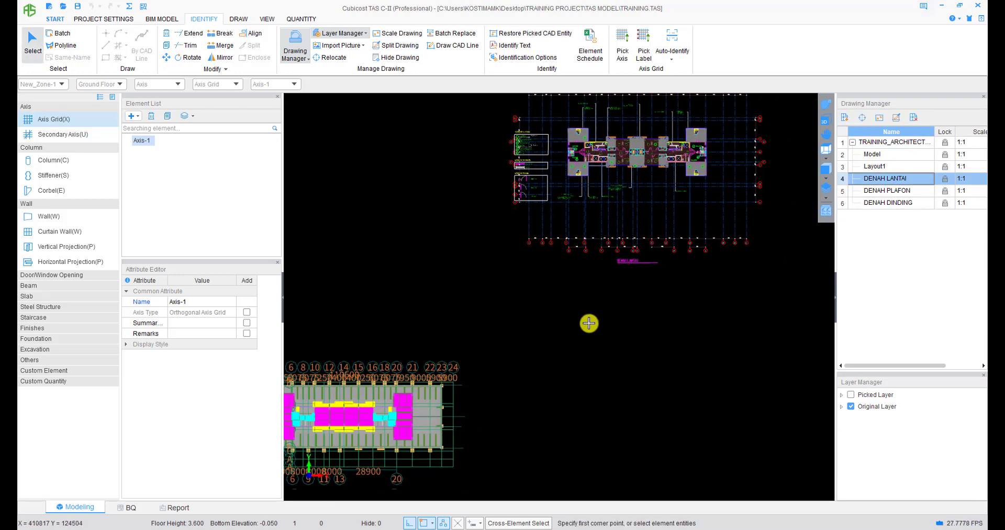
pyautogui.scroll(-2, 588, 322)
pyautogui.scroll(-1, 581, 329)
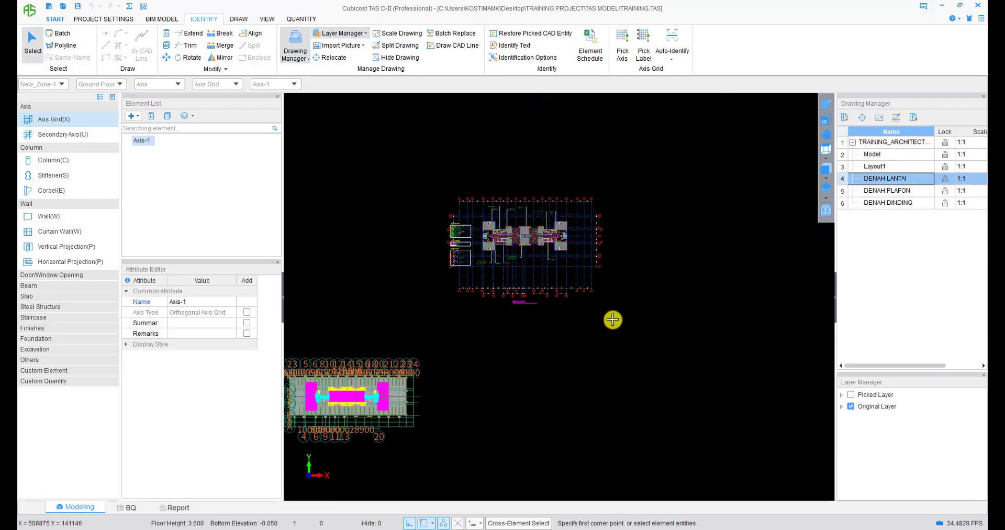
pyautogui.scroll(-1, 613, 319)
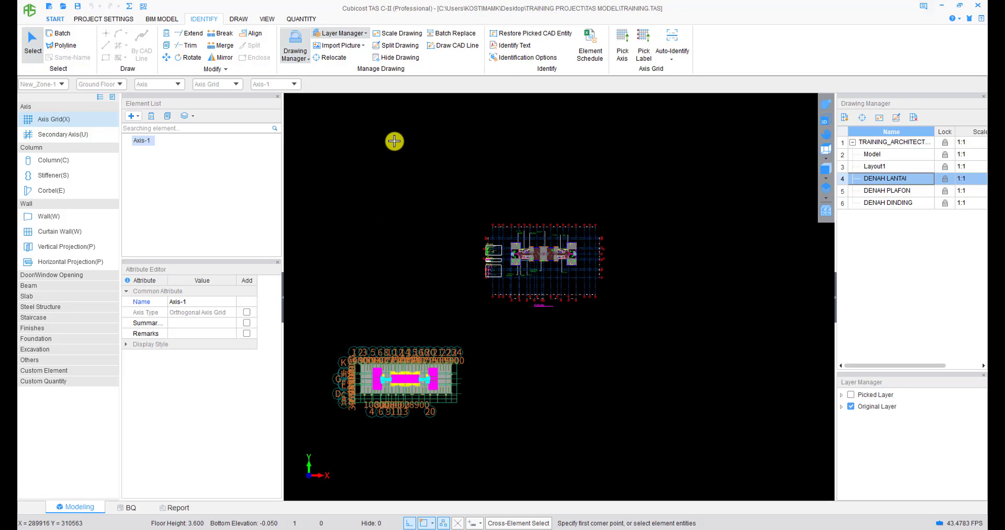
# - Relocate the DENAH LANTAI drawing with no offset, placing its axis 1/K intersection on the model's axis 1/K intersection
pyautogui.click(328, 59)
pyautogui.scroll(5, 487, 242)
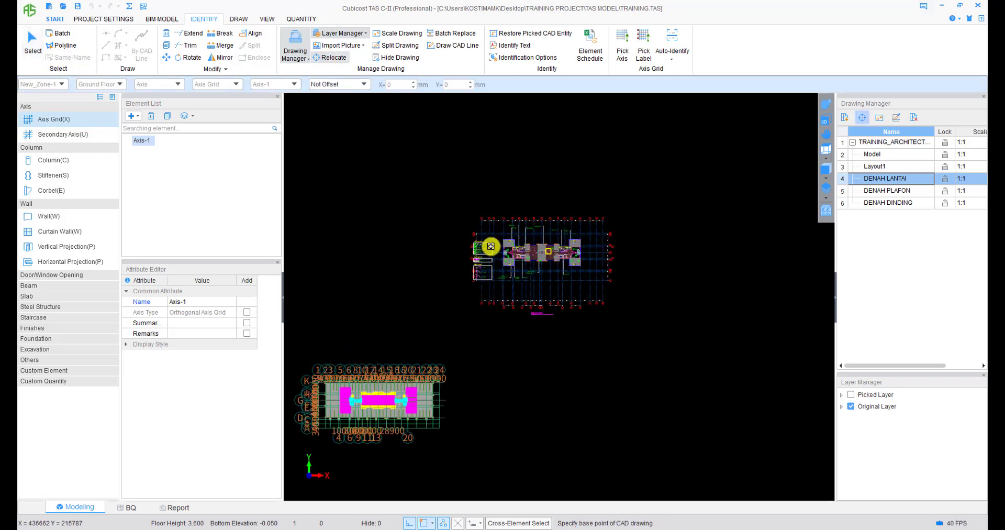
pyautogui.scroll(3, 462, 222)
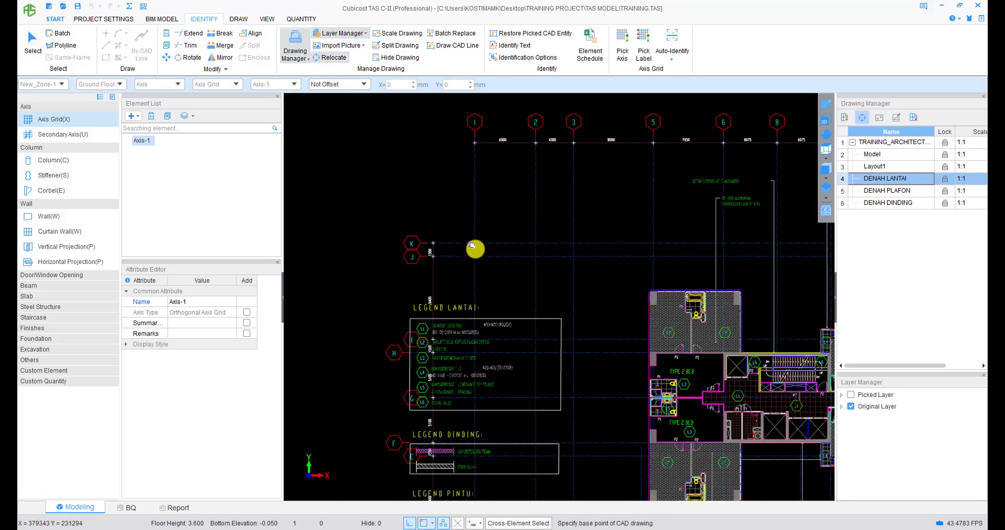
pyautogui.scroll(2, 447, 270)
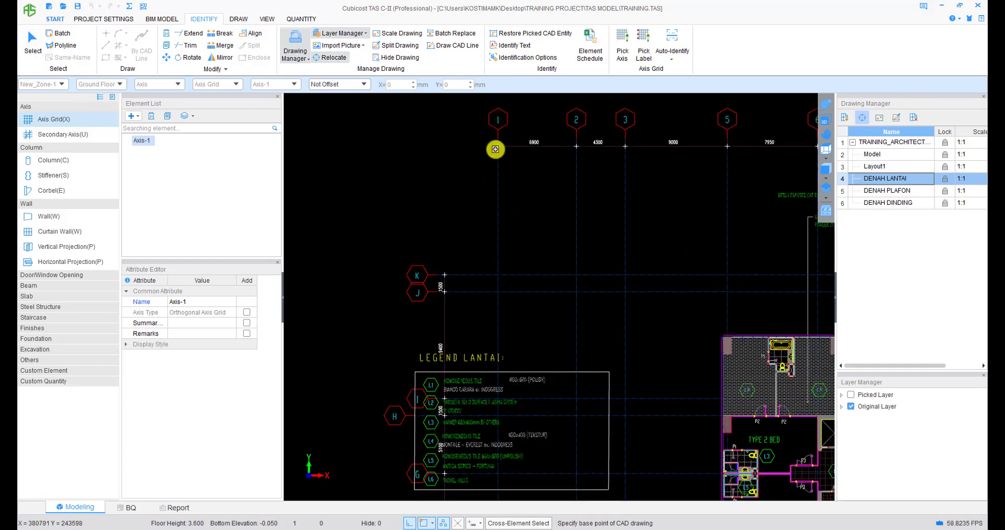
pyautogui.click(499, 274)
pyautogui.scroll(-5, 427, 341)
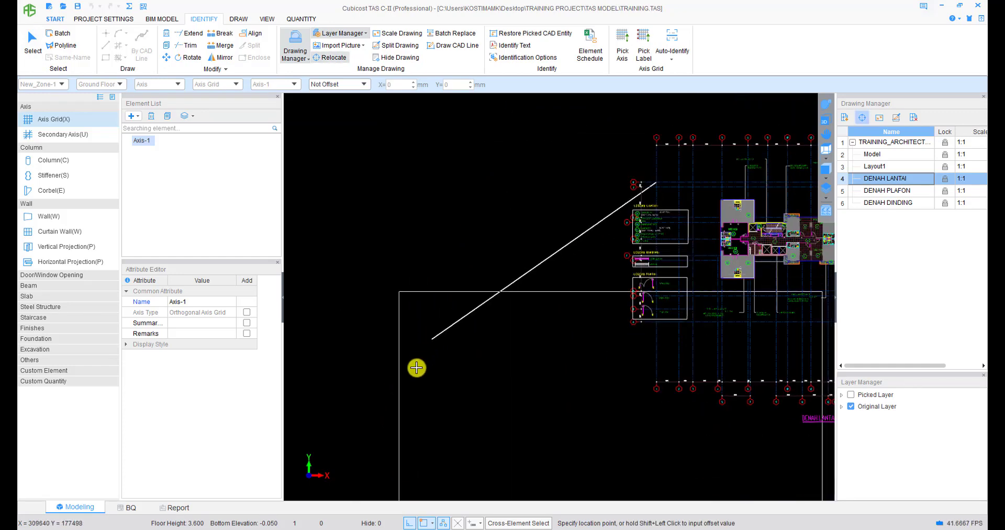
pyautogui.scroll(-2, 511, 265)
pyautogui.scroll(5, 467, 288)
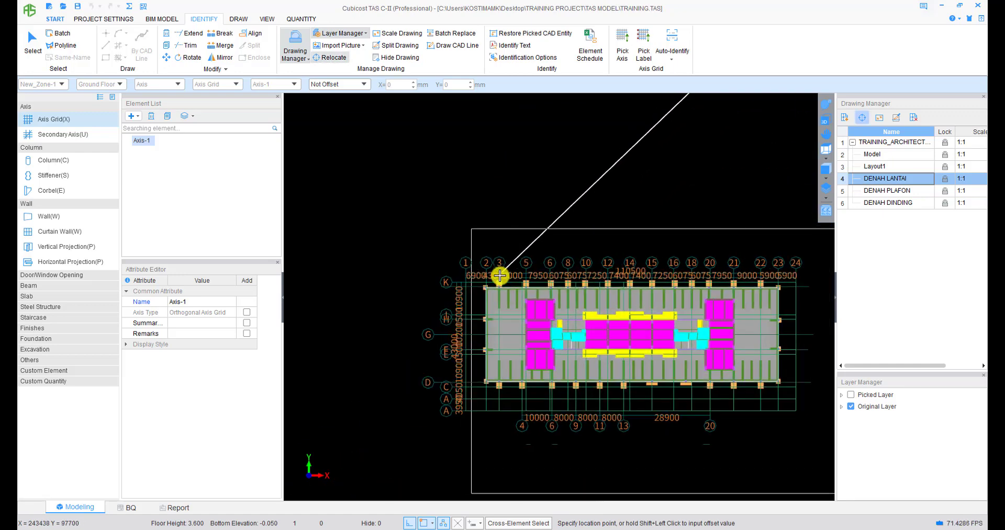
pyautogui.scroll(3, 506, 288)
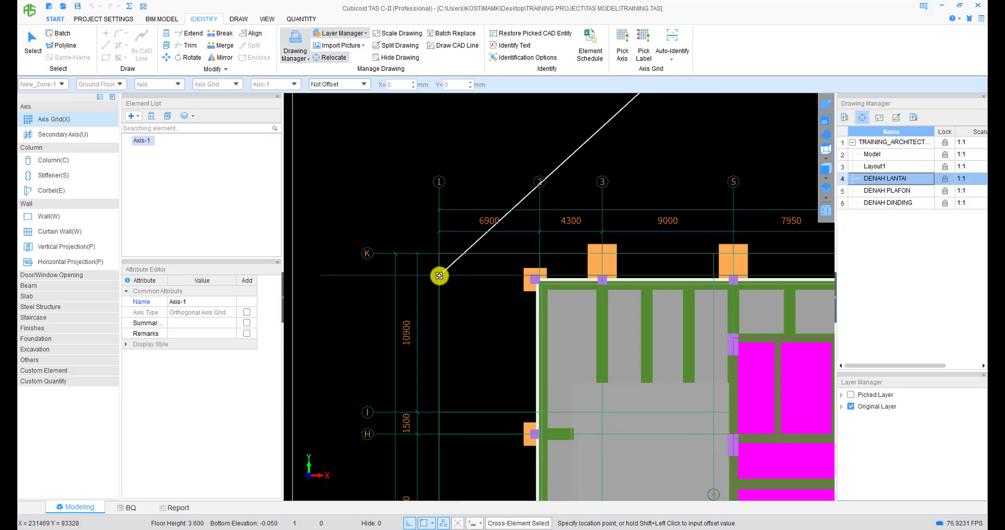
pyautogui.click(439, 253)
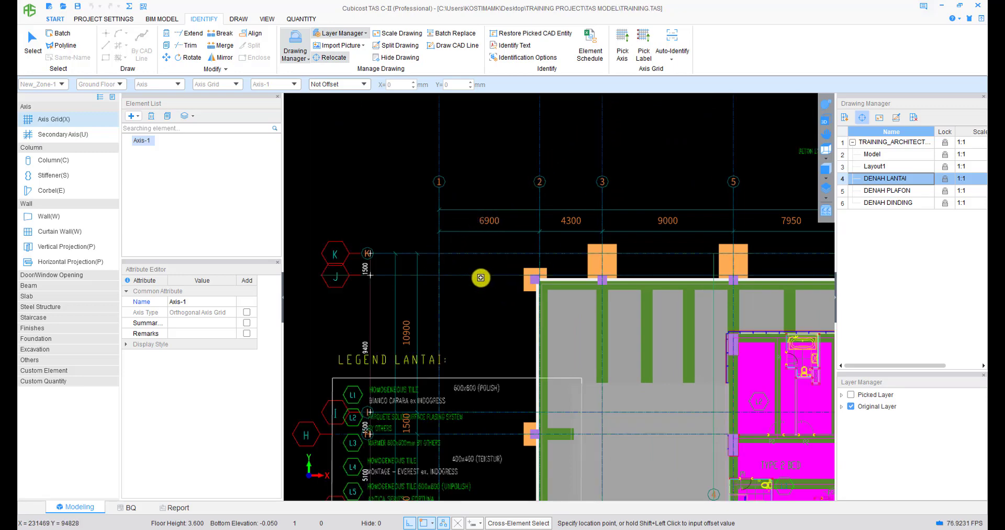
pyautogui.scroll(-4, 420, 285)
pyautogui.scroll(-5, 482, 285)
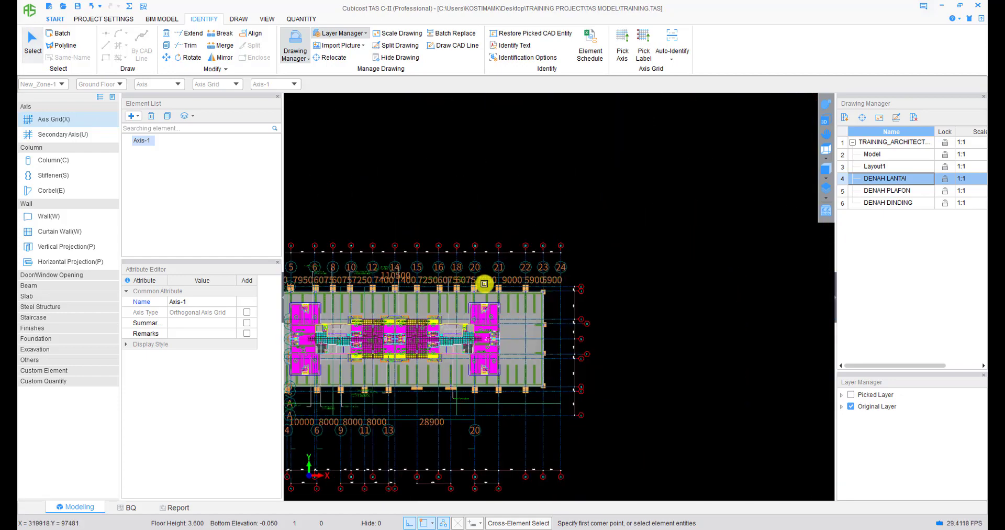
# - Open the DENAH PLAFON drawing in place of DENAH LANTAI, alongside the building model
pyautogui.doubleClick(888, 190)
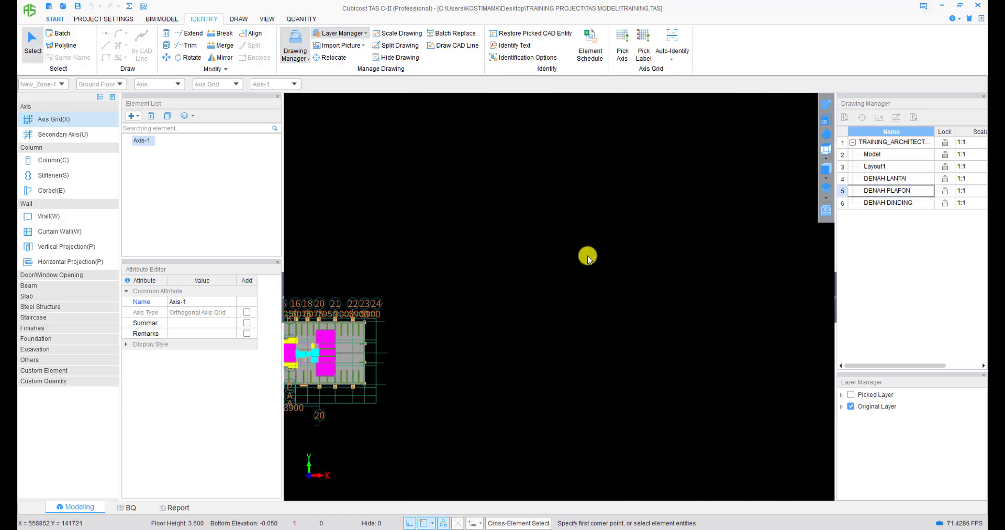
pyautogui.scroll(-2, 574, 231)
pyautogui.moveTo(550, 196); pyautogui.dragTo(363, 296, button='middle')
pyautogui.scroll(-1, 471, 195)
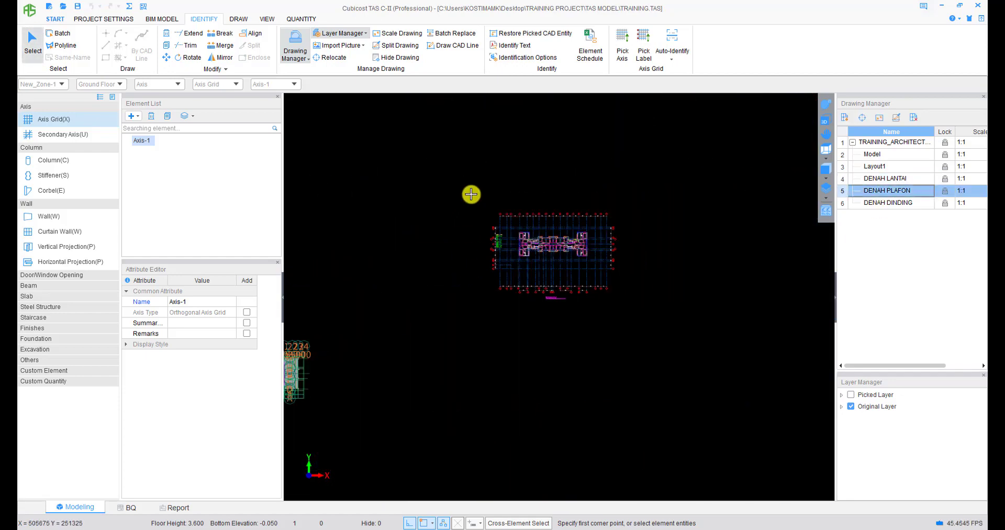
# - Relocate the DENAH PLAFON drawing so that its axis 1/K intersection lands on the model's axis 1/K intersection
pyautogui.click(329, 58)
pyautogui.scroll(6, 500, 230)
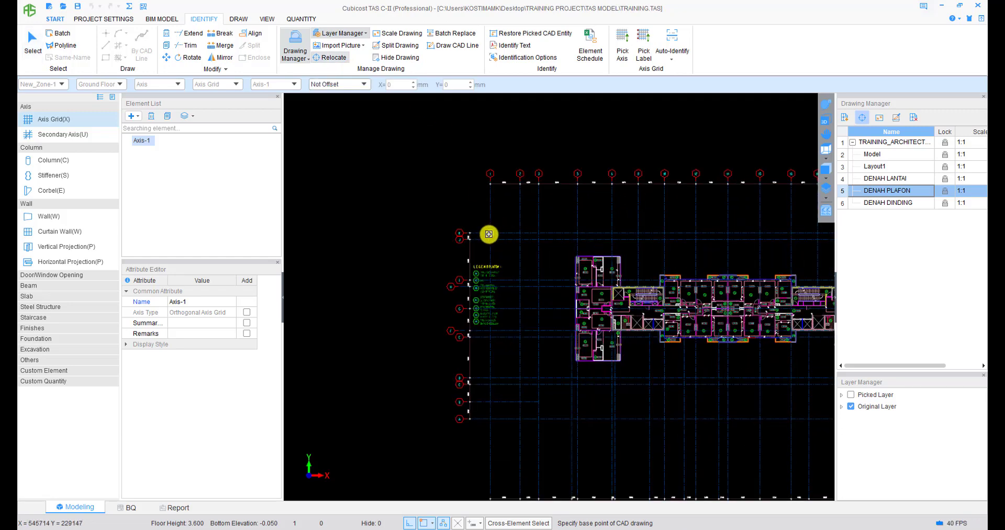
pyautogui.click(491, 233)
pyautogui.scroll(-5, 467, 343)
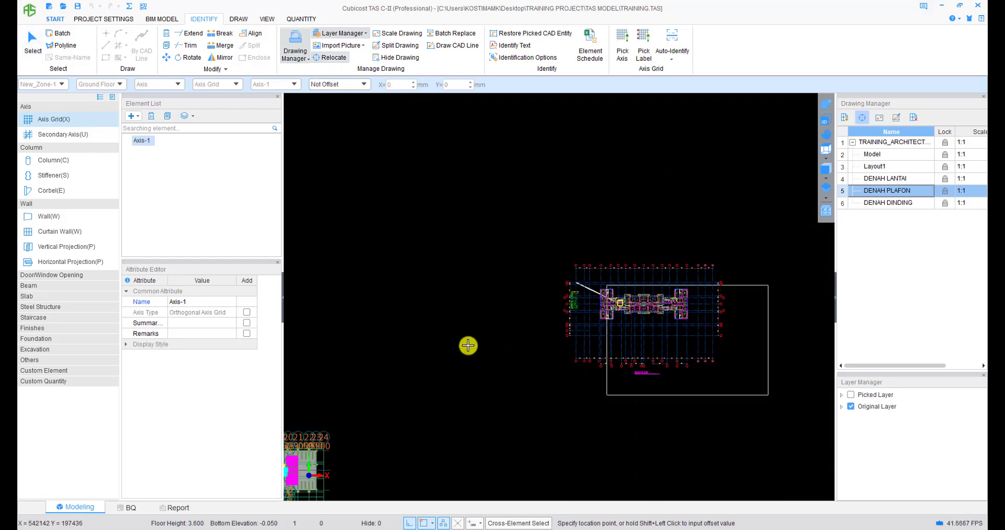
pyautogui.scroll(6, 474, 320)
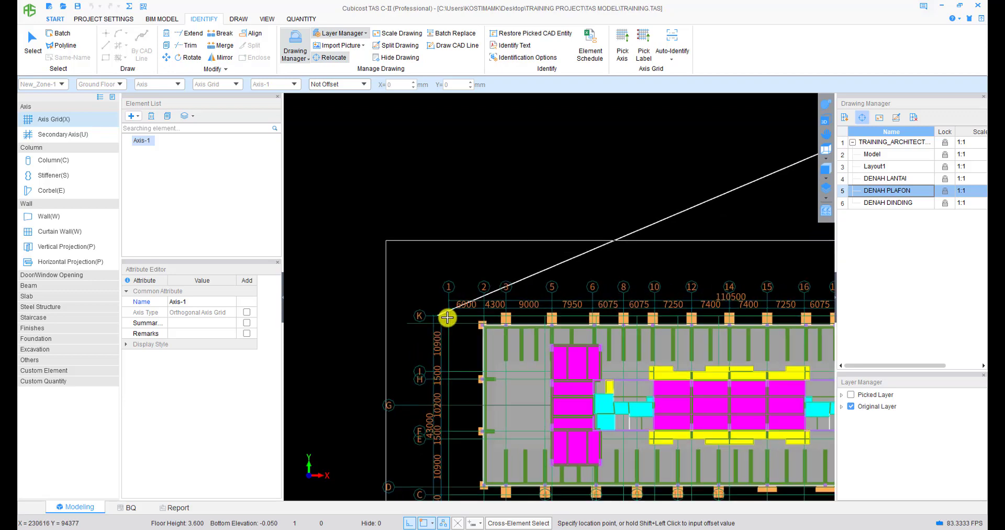
pyautogui.click(445, 311)
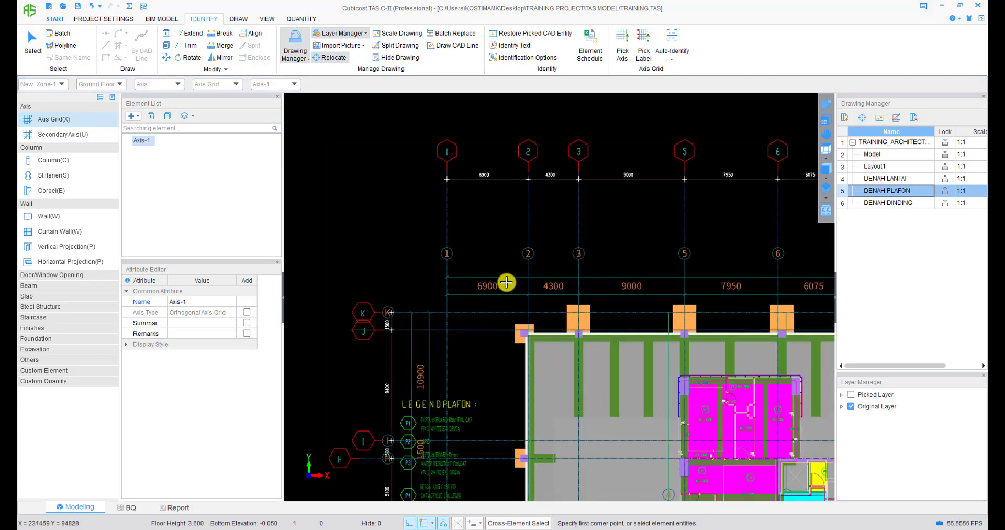
pyautogui.scroll(-2, 620, 247)
pyautogui.scroll(-5, 530, 265)
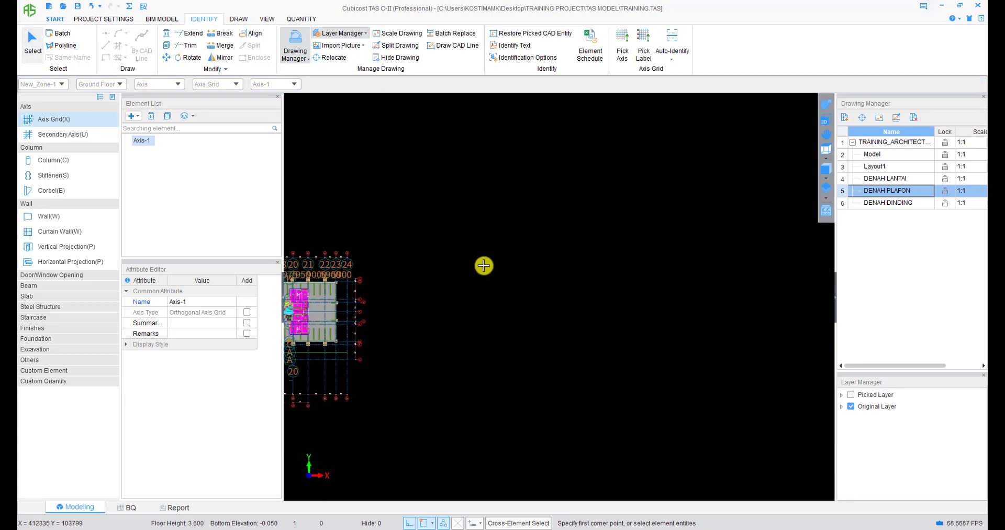
# - Open the DENAH DINDING drawing and relocate its axis 1/K intersection onto the model's matching intersection, saving the project
pyautogui.doubleClick(888, 202)
pyautogui.click(333, 58)
pyautogui.scroll(4, 565, 275)
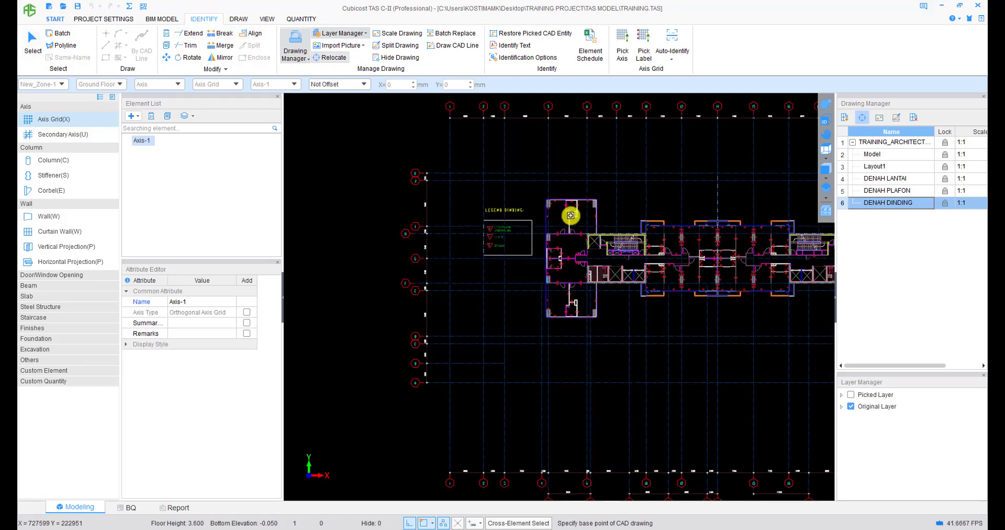
pyautogui.scroll(3, 457, 174)
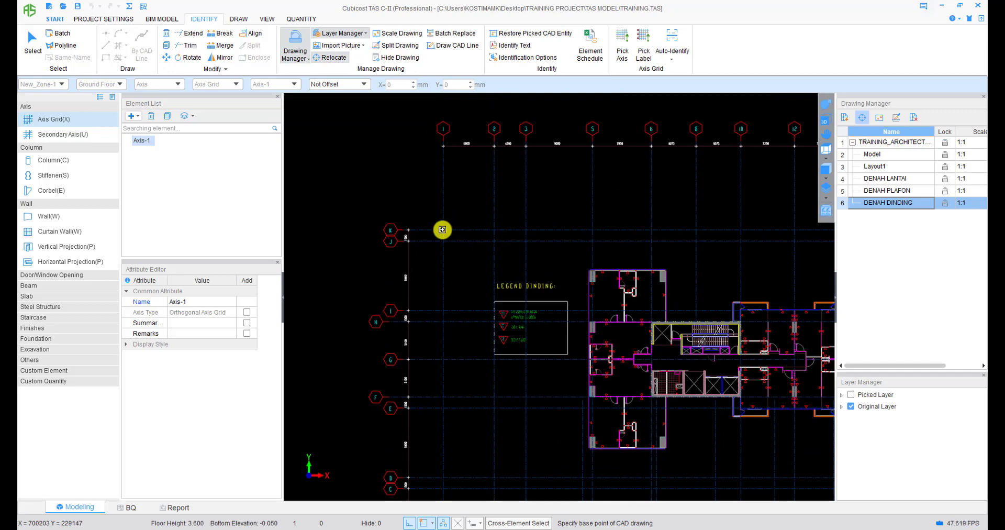
pyautogui.click(442, 229)
pyautogui.scroll(-8, 633, 267)
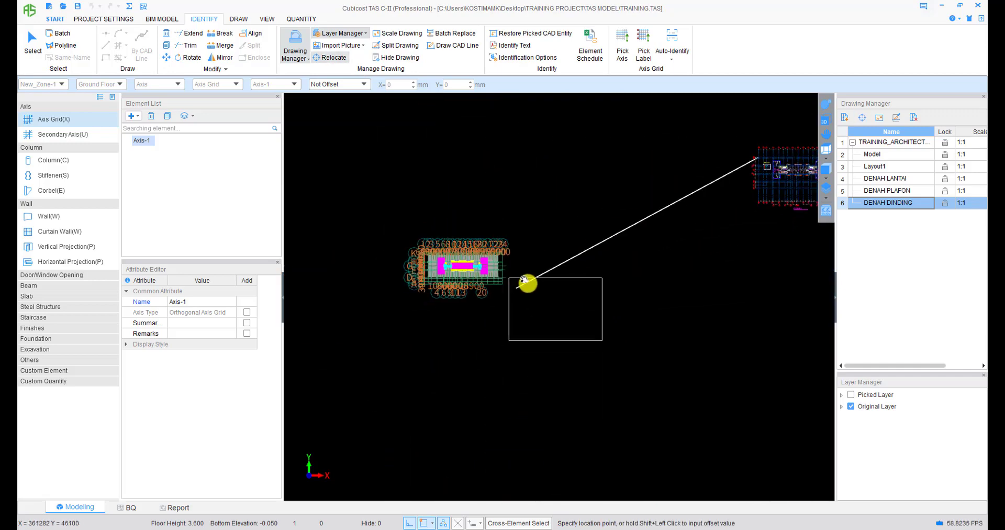
pyautogui.scroll(8, 436, 241)
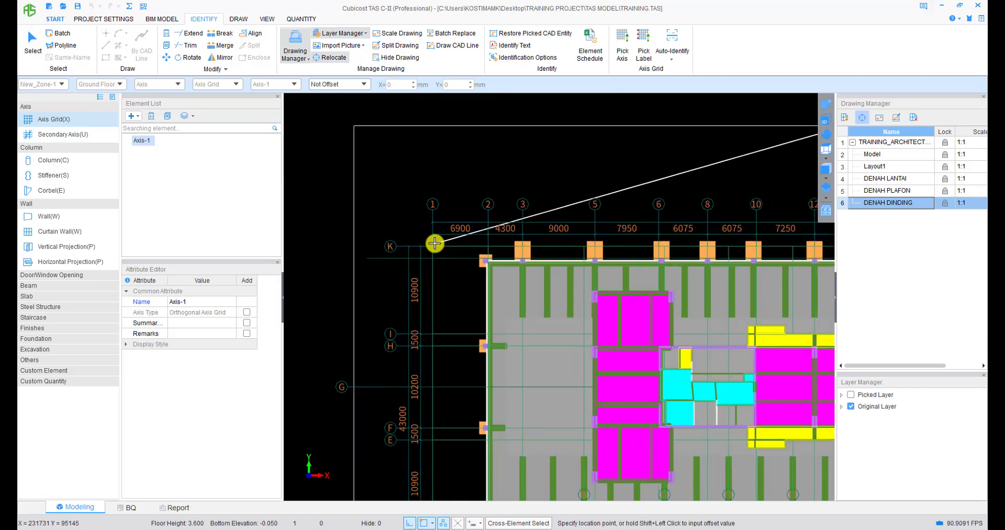
pyautogui.scroll(2, 435, 243)
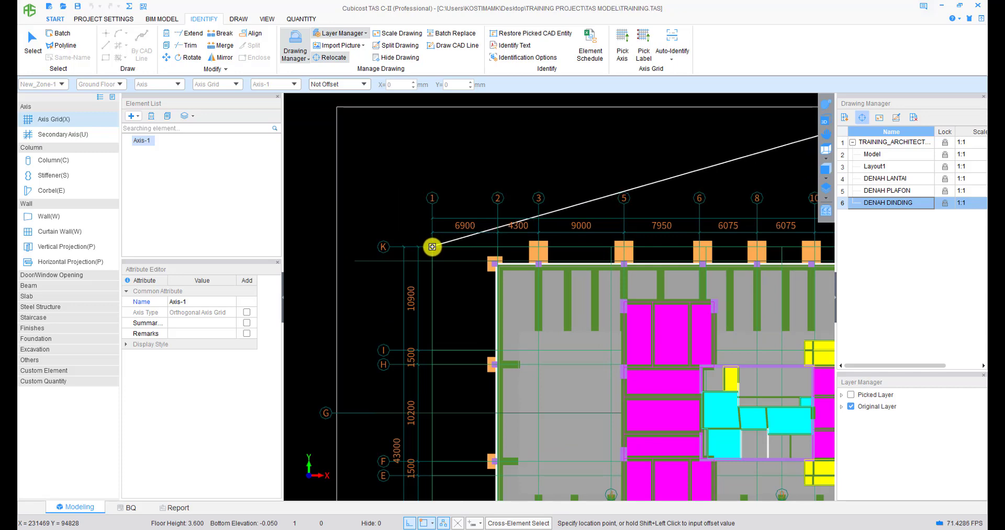
pyautogui.click(432, 247)
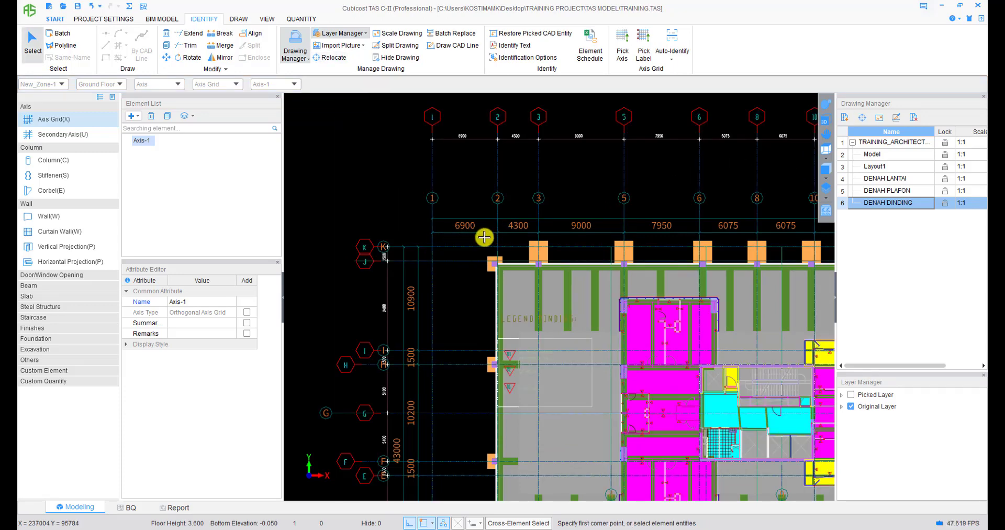
pyautogui.scroll(-5, 484, 237)
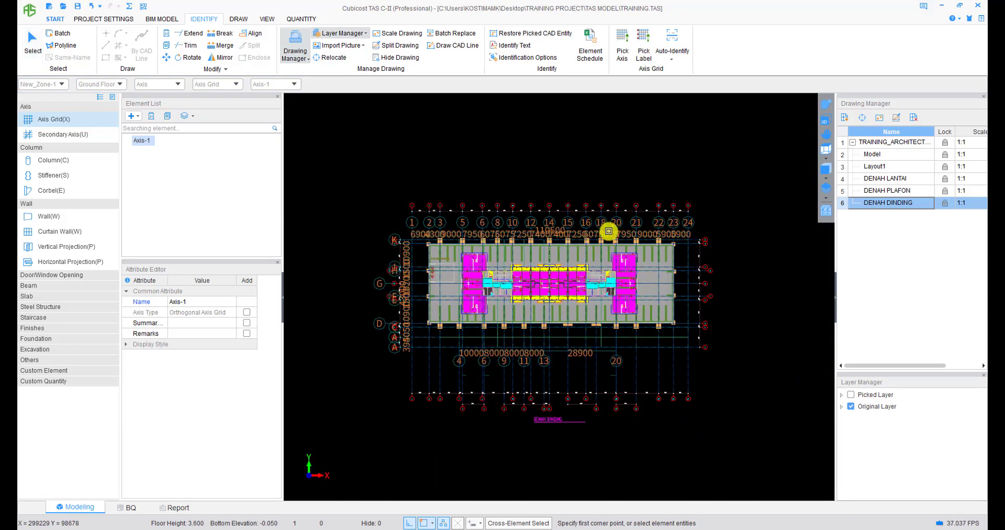
pyautogui.click(78, 6)
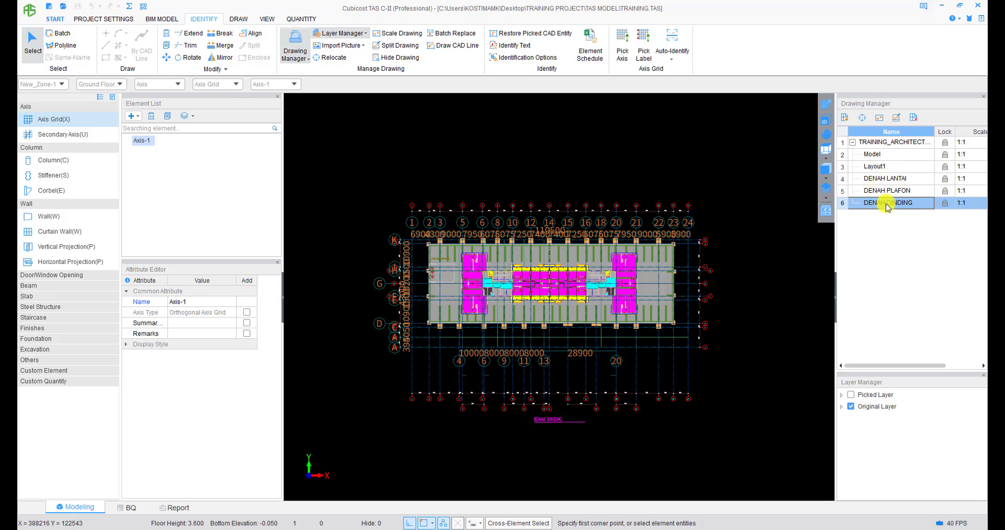
# - Switch to the Wall element type and limit the display to the current floor
pyautogui.click(56, 216)
pyautogui.moveTo(434, 273); pyautogui.dragTo(452, 257, button='middle')
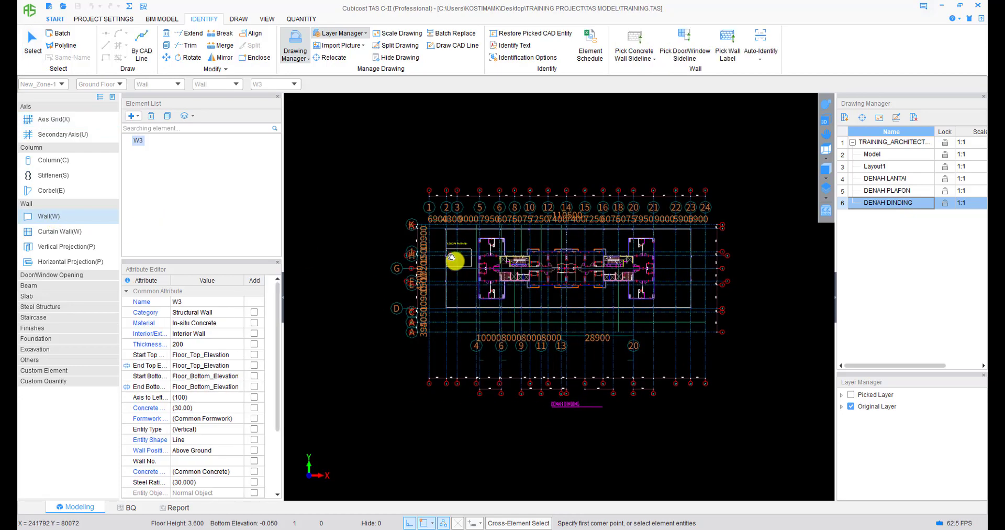
pyautogui.scroll(8, 455, 260)
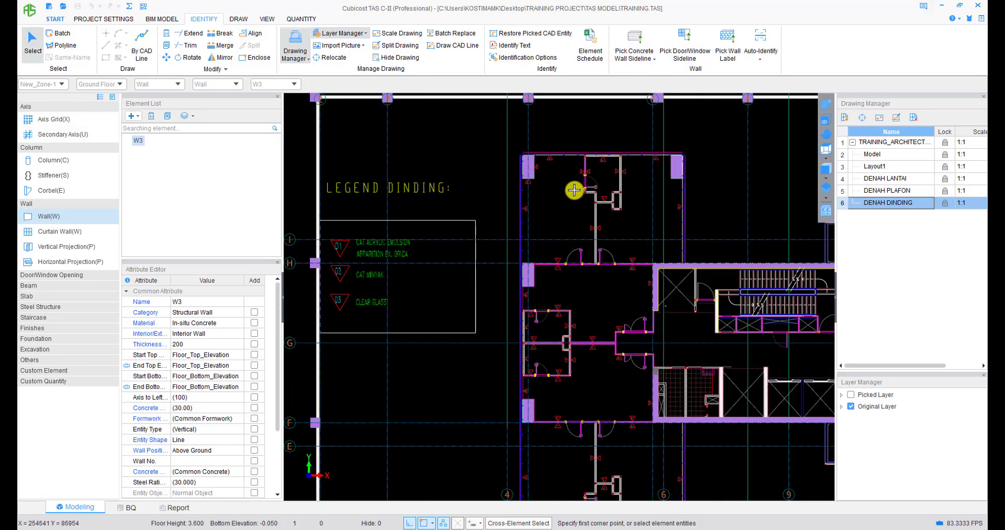
pyautogui.moveTo(402, 226); pyautogui.dragTo(475, 220, button='middle')
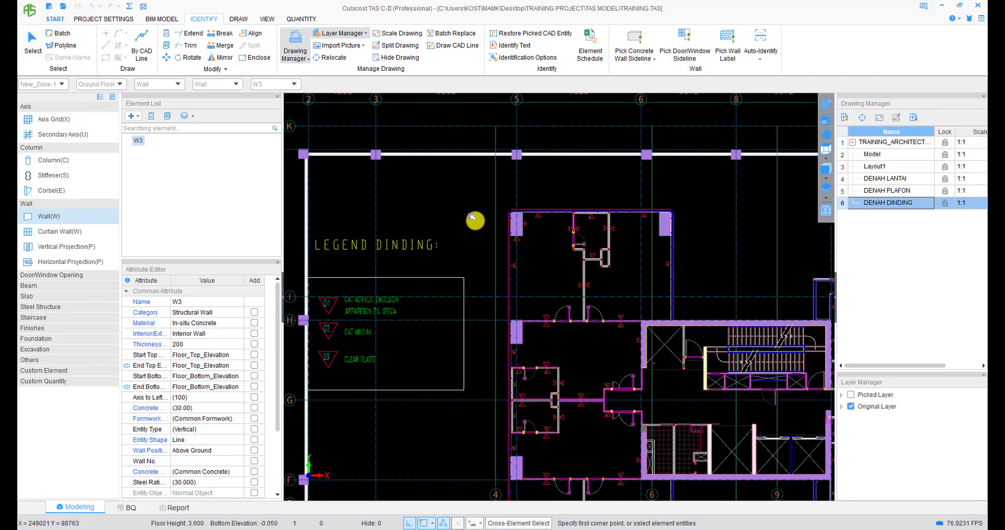
pyautogui.click(826, 197)
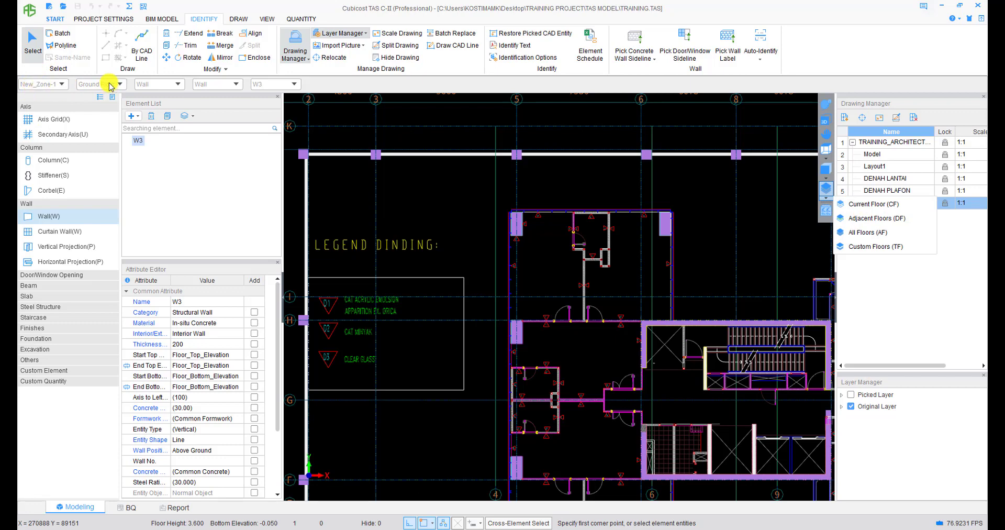
pyautogui.click(879, 205)
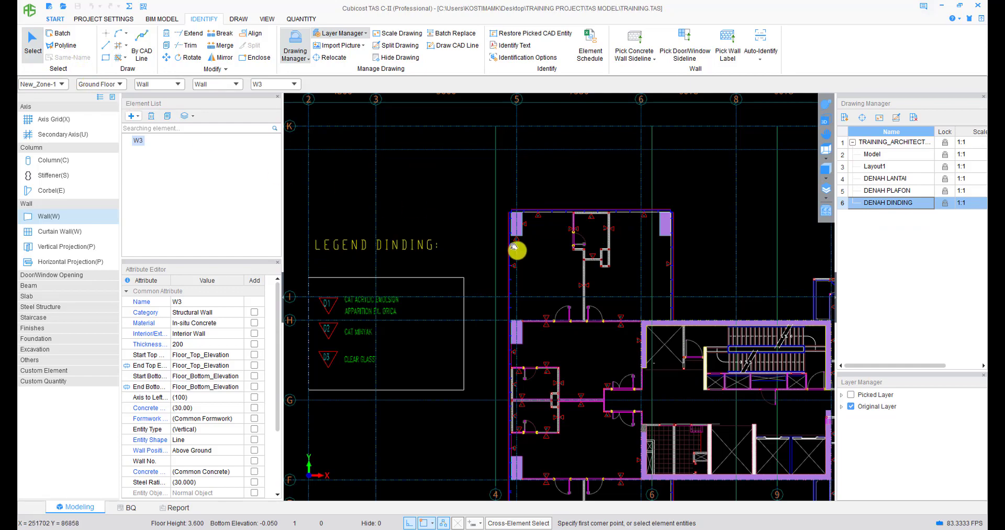
# - Examine the wall layout and the LEGEND DINDING notes across the aligned DENAH DINDING drawing
pyautogui.moveTo(517, 251); pyautogui.dragTo(514, 244, button='middle')
pyautogui.scroll(-3, 445, 300)
pyautogui.moveTo(582, 379); pyautogui.dragTo(525, 289, button='middle')
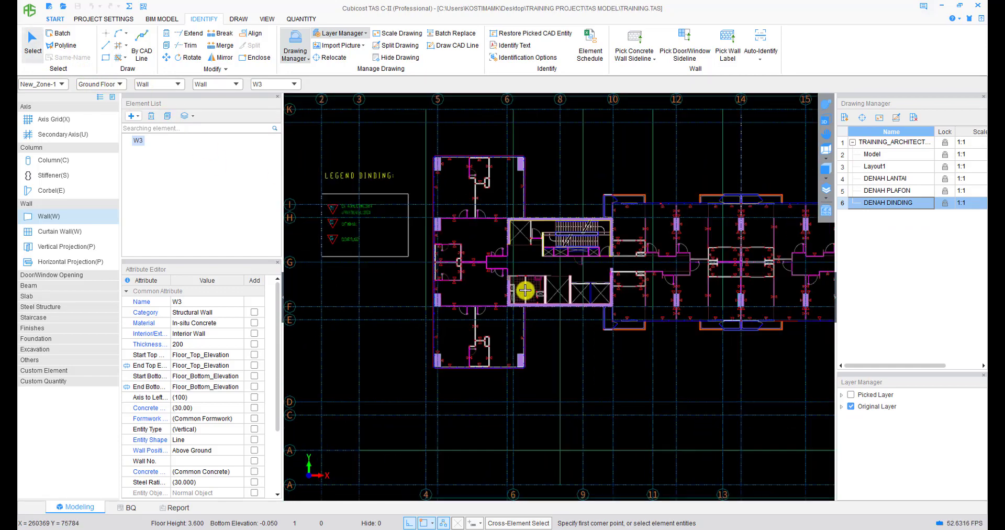
pyautogui.moveTo(590, 359)
pyautogui.mouseDown(button='middle')
pyautogui.moveTo(502, 263)
pyautogui.moveTo(448, 252)
pyautogui.moveTo(513, 285)
pyautogui.mouseUp(button='middle')
pyautogui.scroll(-1, 498, 262)
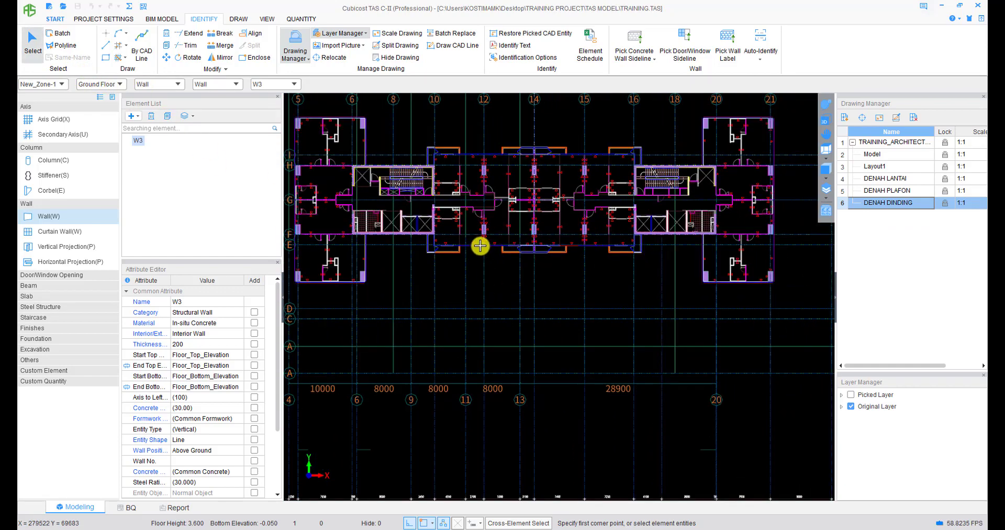
pyautogui.moveTo(480, 245)
pyautogui.mouseDown(button='middle')
pyautogui.moveTo(475, 295)
pyautogui.moveTo(465, 285)
pyautogui.mouseUp(button='middle')
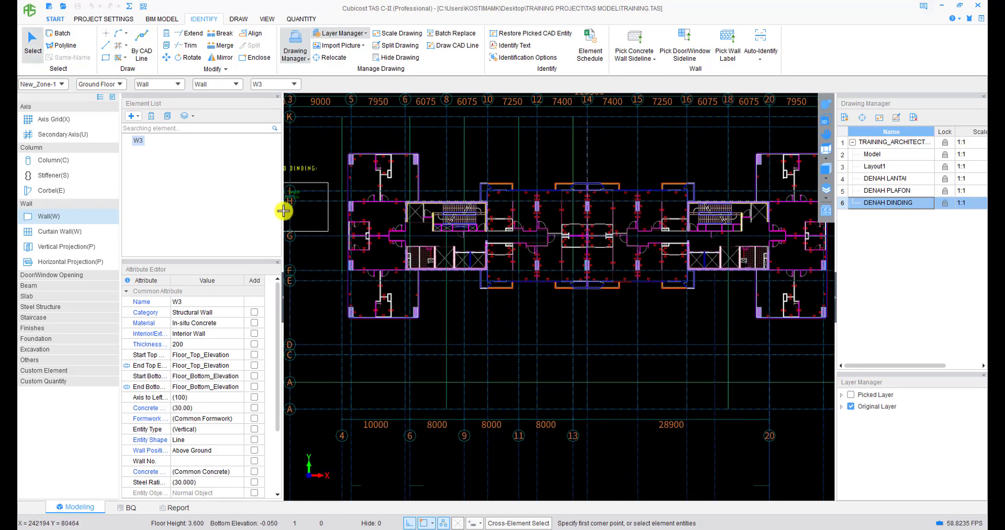
pyautogui.moveTo(468, 338); pyautogui.dragTo(492, 327, button='middle')
pyautogui.moveTo(492, 326); pyautogui.dragTo(505, 329)
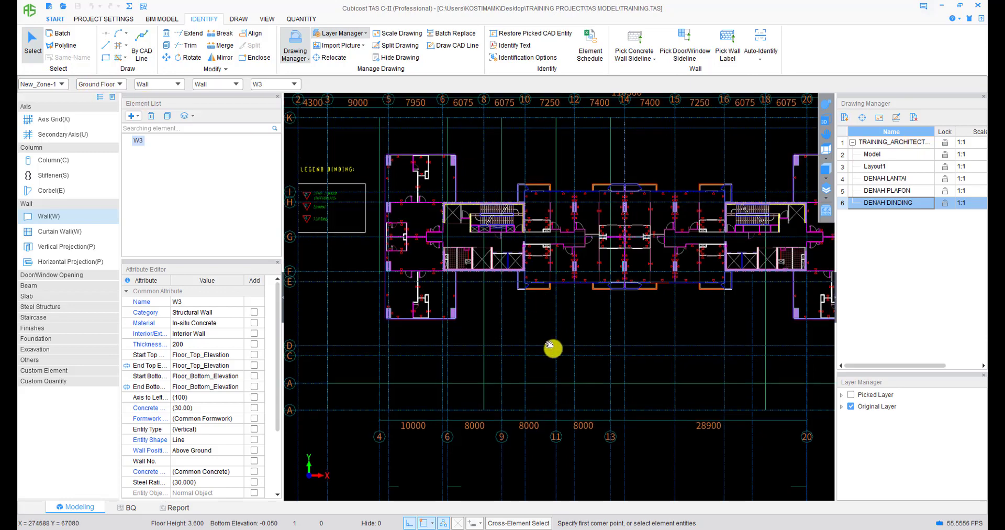
pyautogui.scroll(5, 419, 256)
pyautogui.scroll(1, 464, 261)
pyautogui.moveTo(537, 341); pyautogui.dragTo(424, 259, button='middle')
pyautogui.scroll(2, 424, 258)
pyautogui.scroll(-3, 558, 228)
pyautogui.moveTo(354, 310); pyautogui.dragTo(444, 294, button='middle')
pyautogui.scroll(-2, 418, 272)
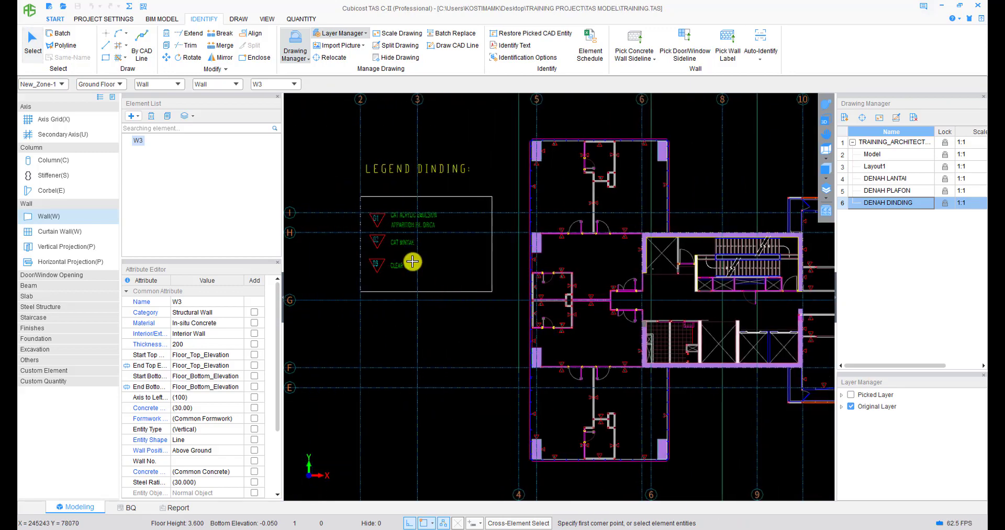
pyautogui.scroll(2, 361, 262)
pyautogui.moveTo(361, 262)
pyautogui.mouseDown(button='middle')
pyautogui.moveTo(558, 276)
pyautogui.moveTo(491, 268)
pyautogui.mouseUp(button='middle')
pyautogui.scroll(-3, 558, 272)
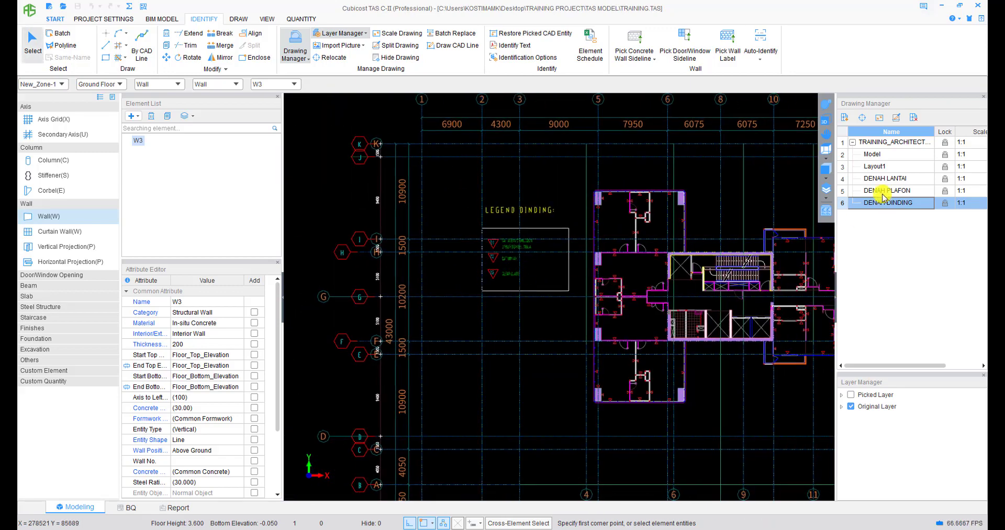
# - Open the aligned DENAH LANTAI drawing in place of DENAH DINDING
pyautogui.doubleClick(887, 179)
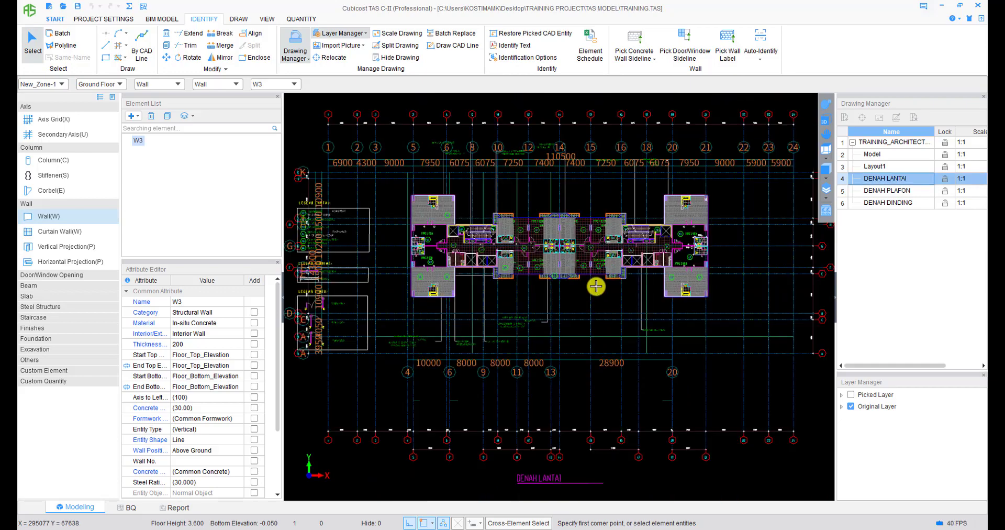
# - Create a wall element for the first LEGEND DINDING entry and name it CONCRETE BLOCK 75 MM
pyautogui.scroll(8, 446, 269)
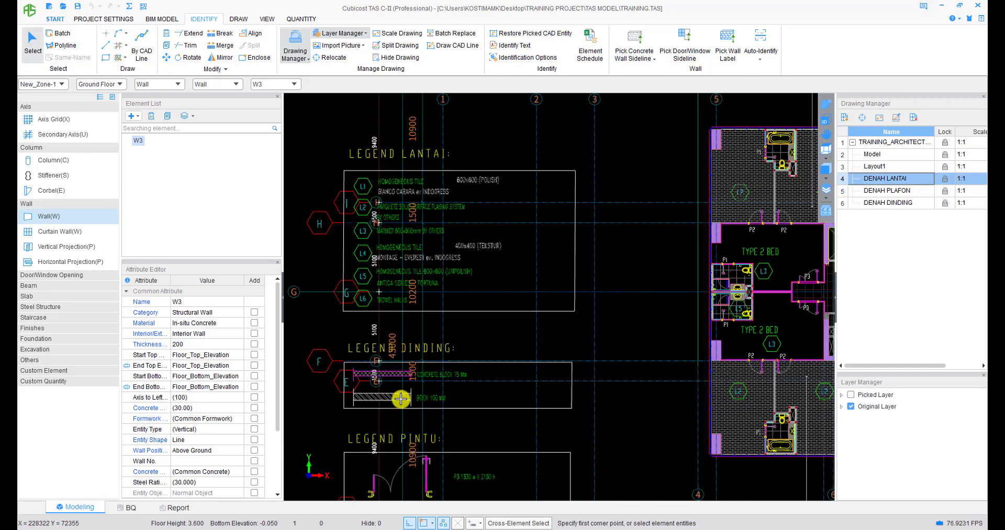
pyautogui.moveTo(408, 401); pyautogui.dragTo(453, 282, button='middle')
pyautogui.scroll(2, 454, 280)
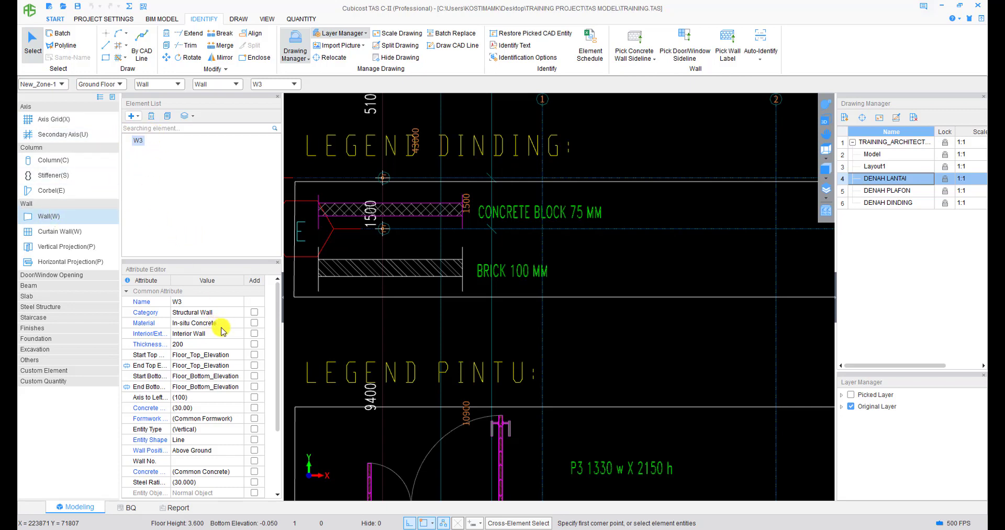
pyautogui.click(139, 118)
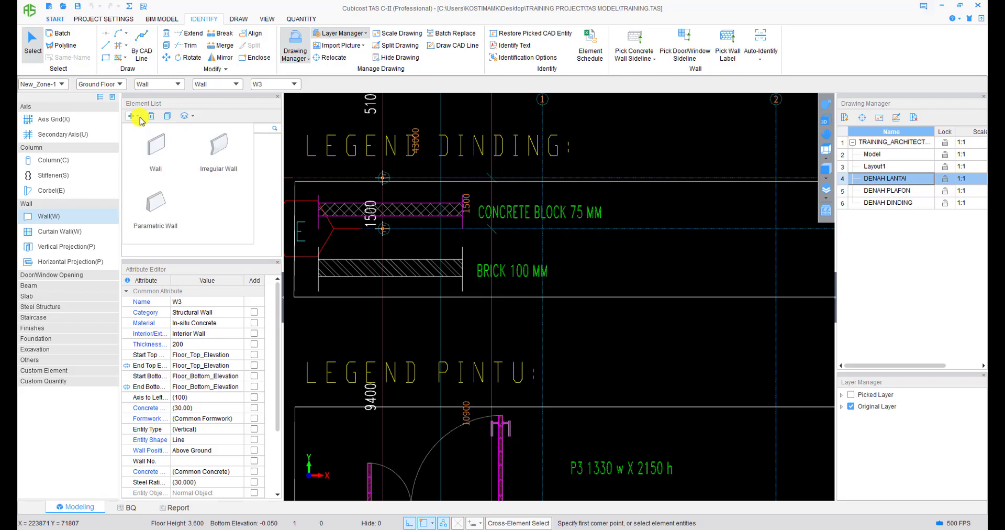
pyautogui.click(153, 157)
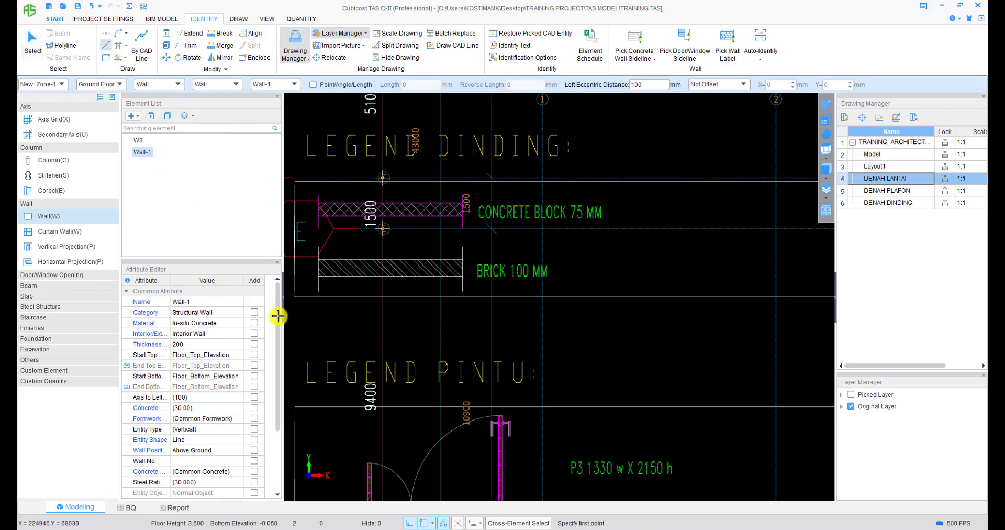
pyautogui.click(204, 302)
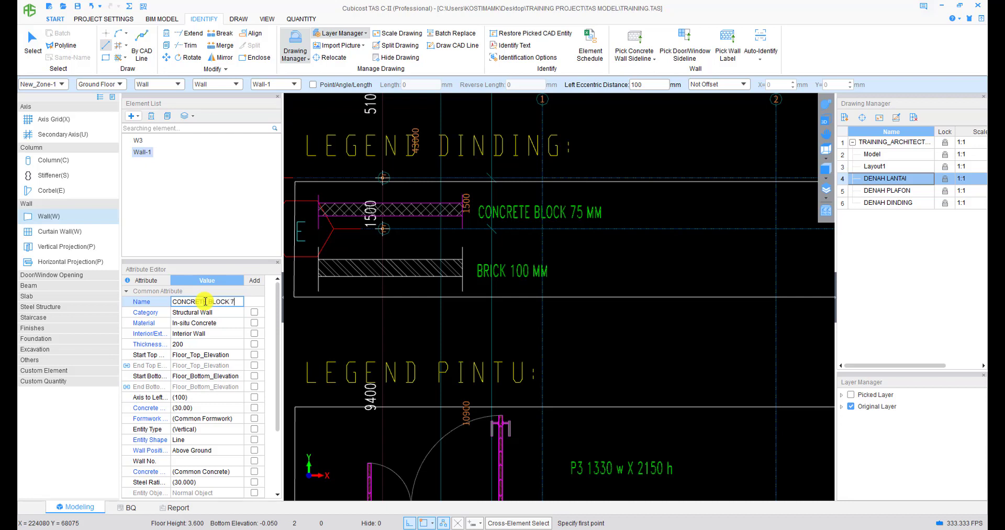
pyautogui.press('Return')
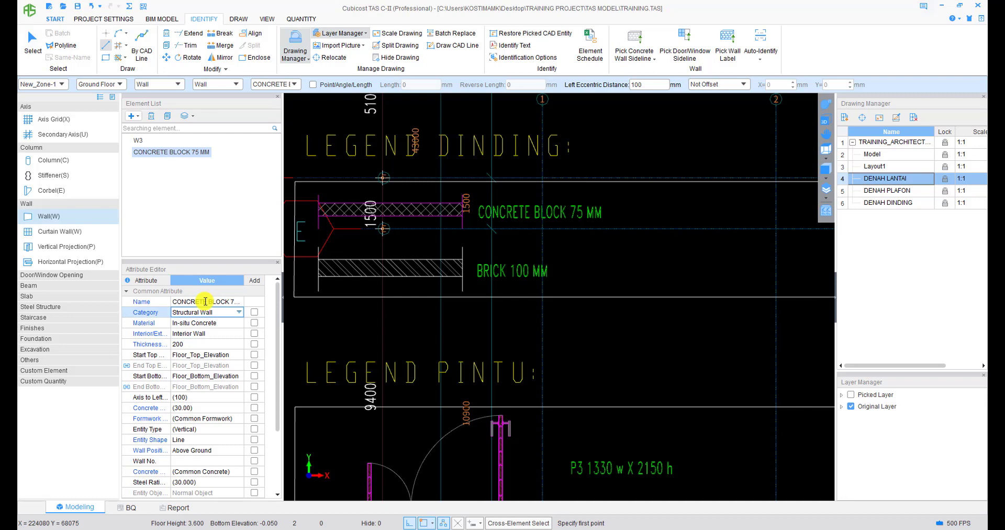
# - Set the CONCRETE BLOCK 75 MM wall's category to Wall Panel and its thickness to 75 mm, and widen its attribute display
pyautogui.click(239, 312)
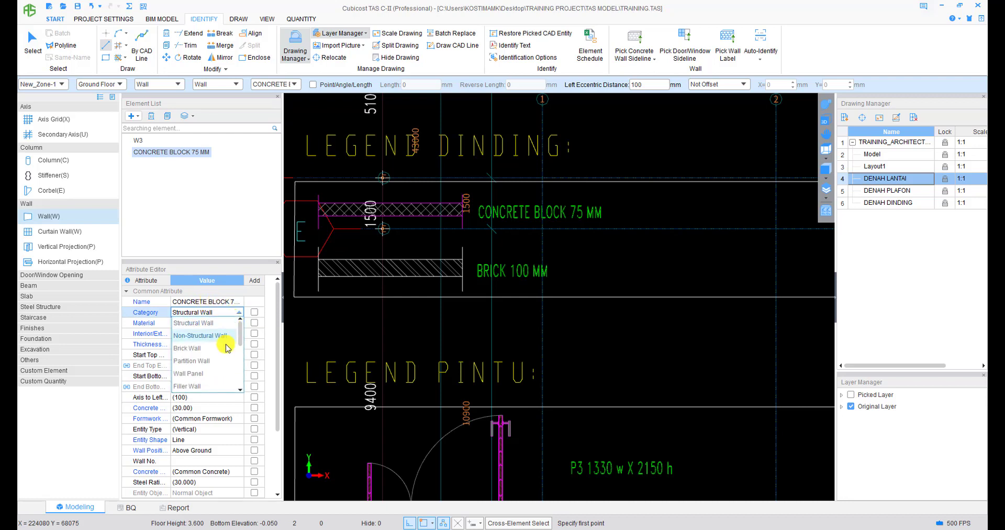
pyautogui.scroll(-1, 222, 347)
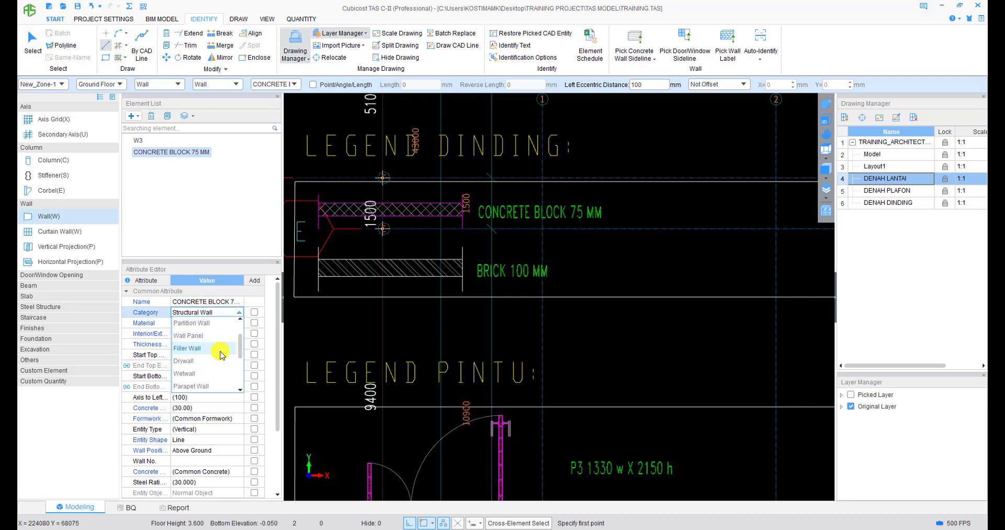
pyautogui.scroll(2, 212, 379)
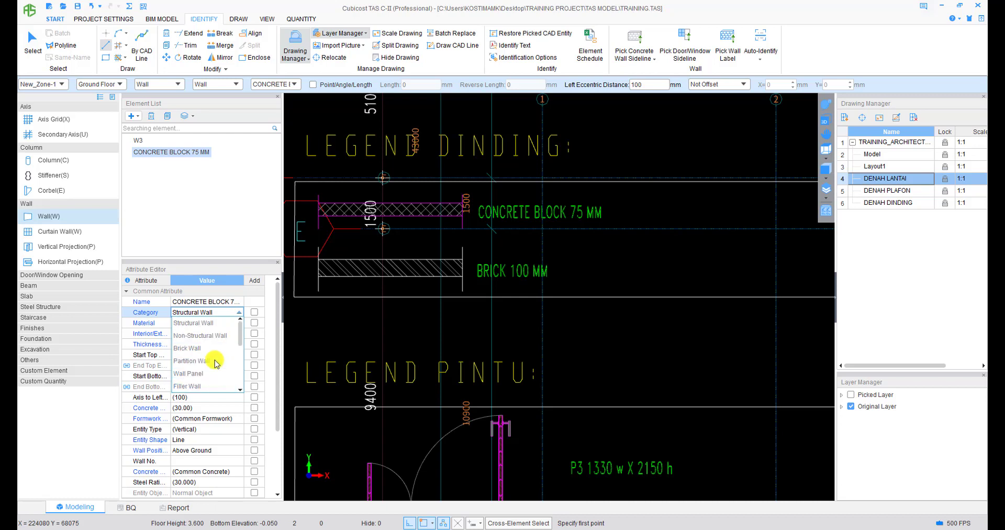
pyautogui.click(189, 373)
pyautogui.click(204, 323)
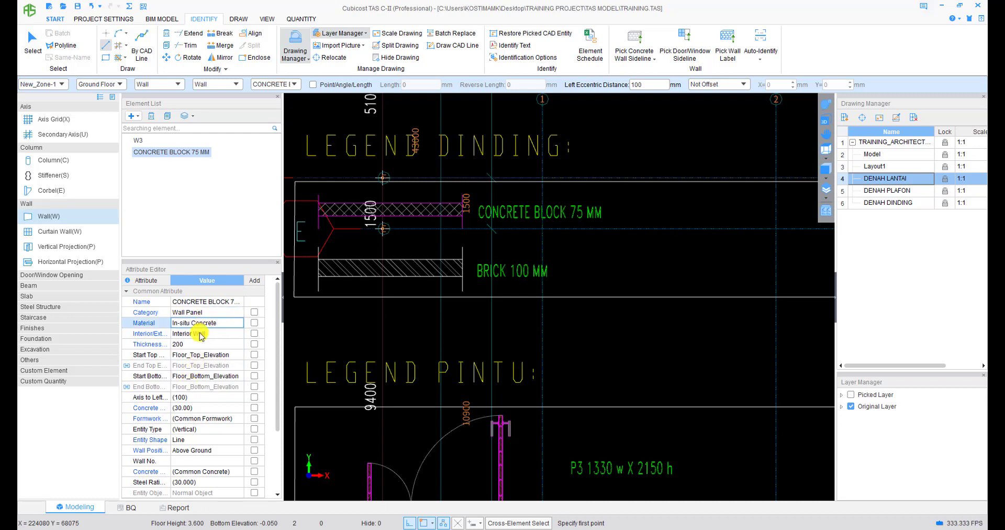
pyautogui.click(191, 345)
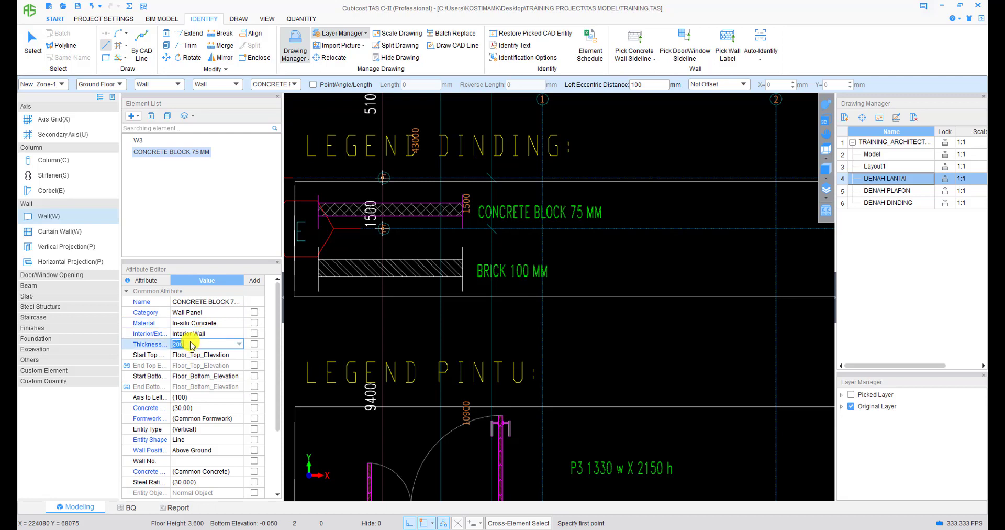
pyautogui.write('75')
pyautogui.press('Return')
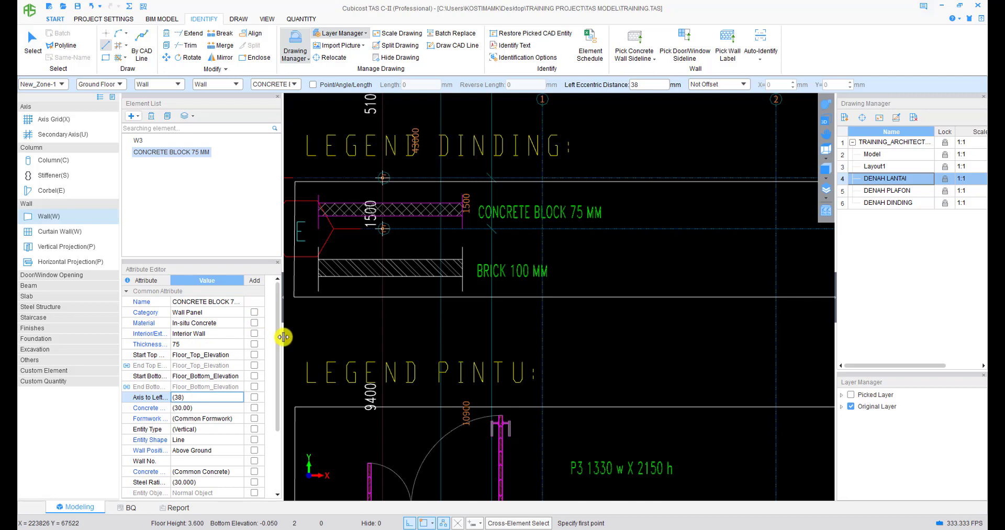
pyautogui.moveTo(285, 337); pyautogui.dragTo(366, 339)
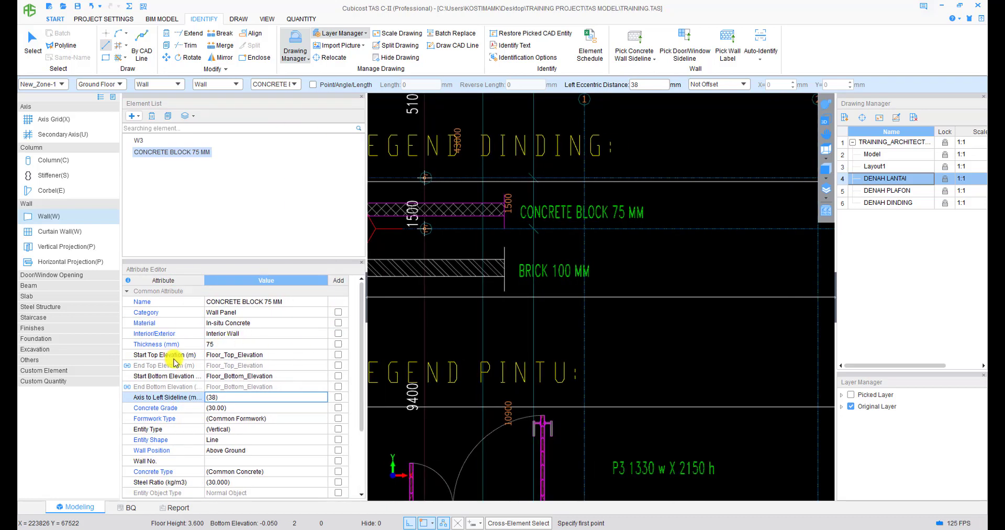
# - Examine the wall layout across the DENAH LANTAI plan, from the TYPE 2 BED units to the lift and stair core near axes 16–20
pyautogui.click(233, 377)
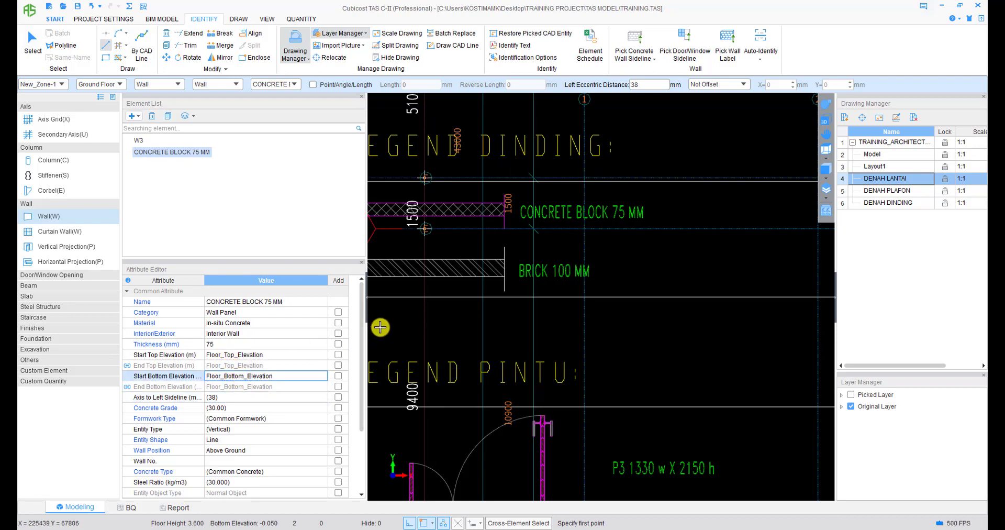
pyautogui.scroll(-2, 705, 337)
pyautogui.moveTo(712, 338); pyautogui.dragTo(536, 314, button='middle')
pyautogui.scroll(-4, 652, 321)
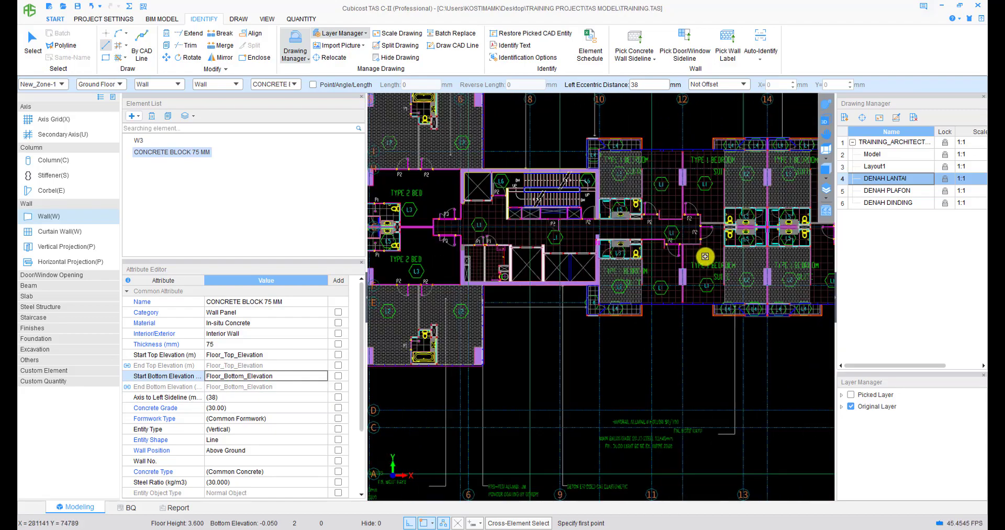
pyautogui.scroll(-1, 726, 278)
pyautogui.moveTo(696, 267); pyautogui.dragTo(559, 291, button='middle')
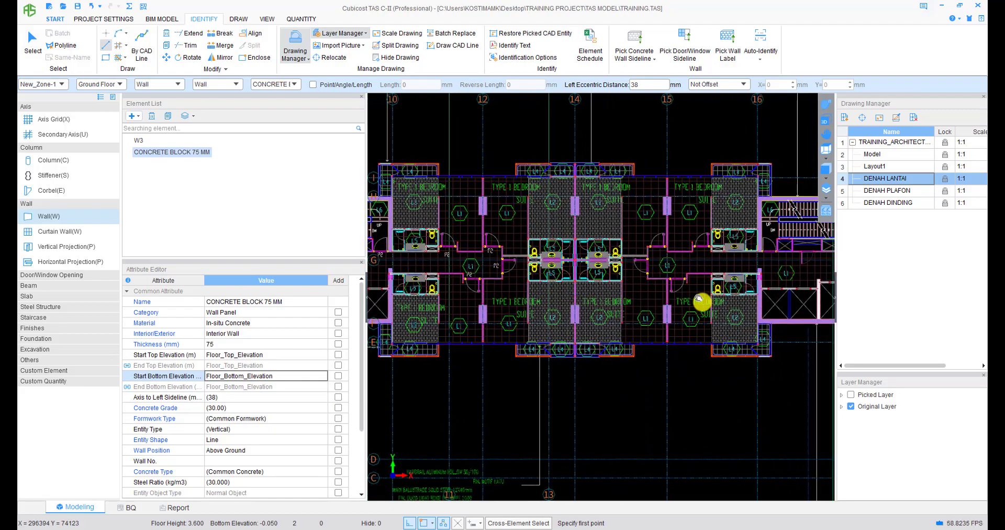
pyautogui.moveTo(700, 297); pyautogui.dragTo(564, 302, button='middle')
pyautogui.scroll(4, 568, 306)
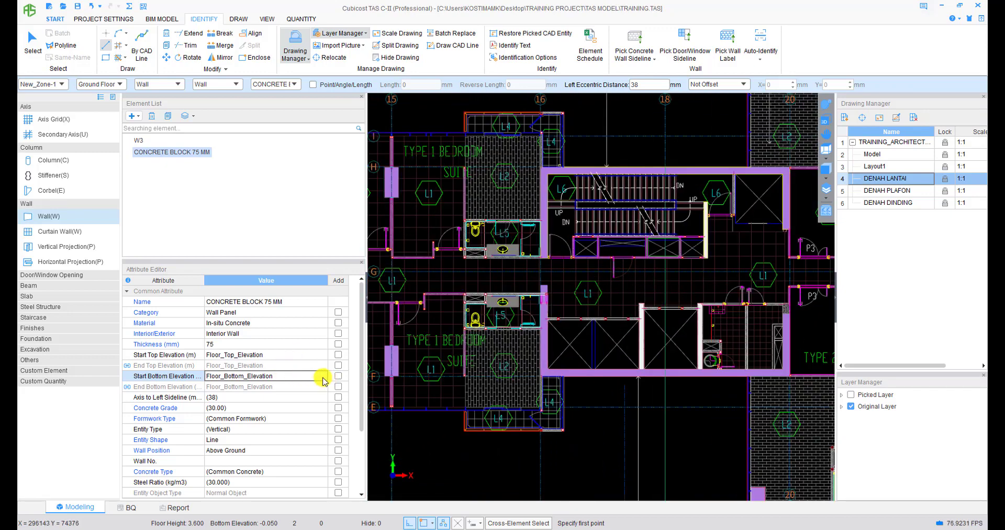
pyautogui.scroll(-5, 536, 376)
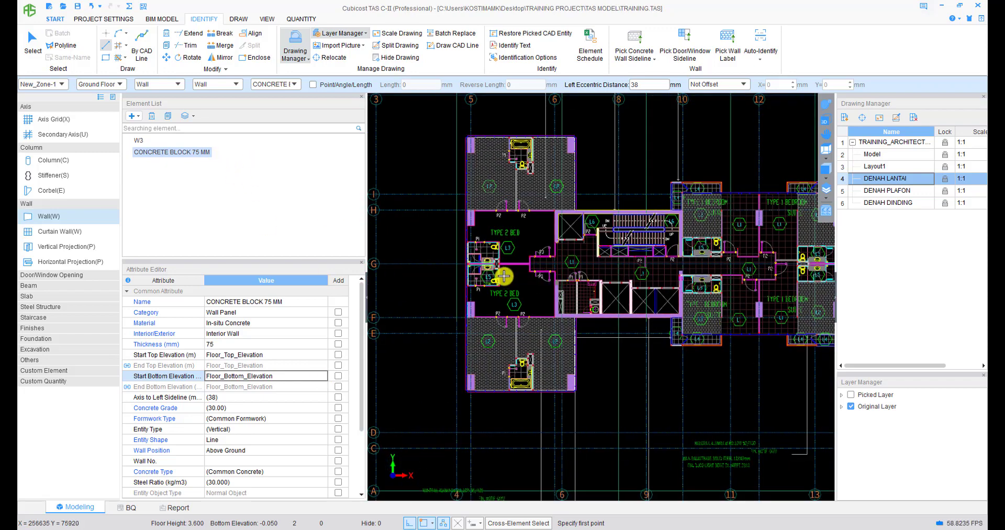
# - Create a second wall element for the brick entry in LEGEND DINDING and name it BRICK 100 MM
pyautogui.moveTo(504, 276); pyautogui.dragTo(748, 288, button='middle')
pyautogui.scroll(4, 460, 343)
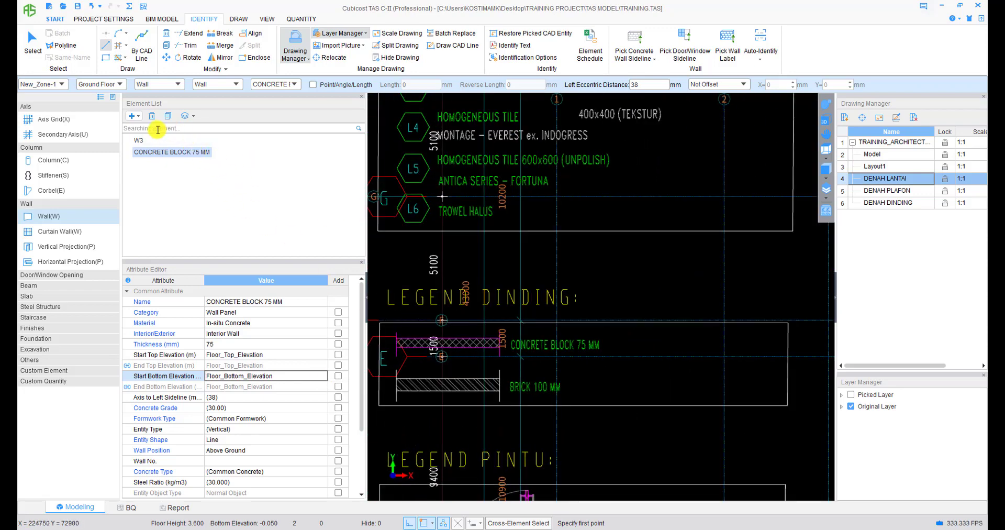
pyautogui.click(132, 116)
pyautogui.click(274, 301)
pyautogui.write('BRICK 100')
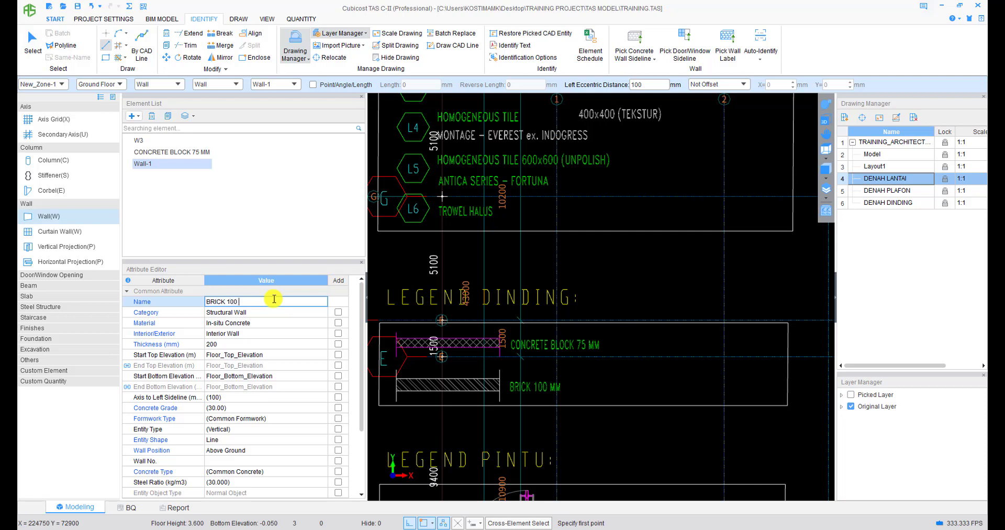
pyautogui.write(' MM')
pyautogui.press('Return')
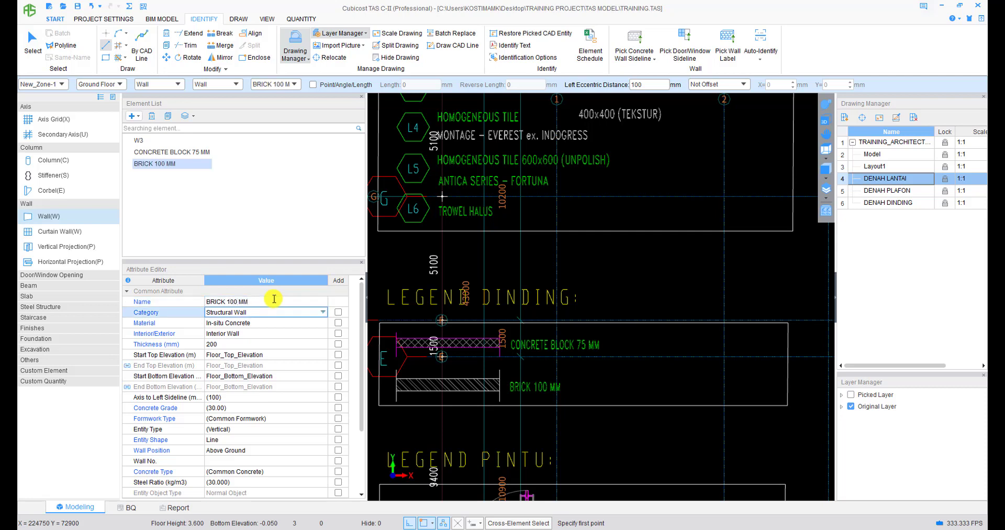
# - Set the BRICK 100 MM wall's category to Brick Wall and its thickness to 100 mm
pyautogui.click(321, 314)
pyautogui.click(262, 340)
pyautogui.click(265, 336)
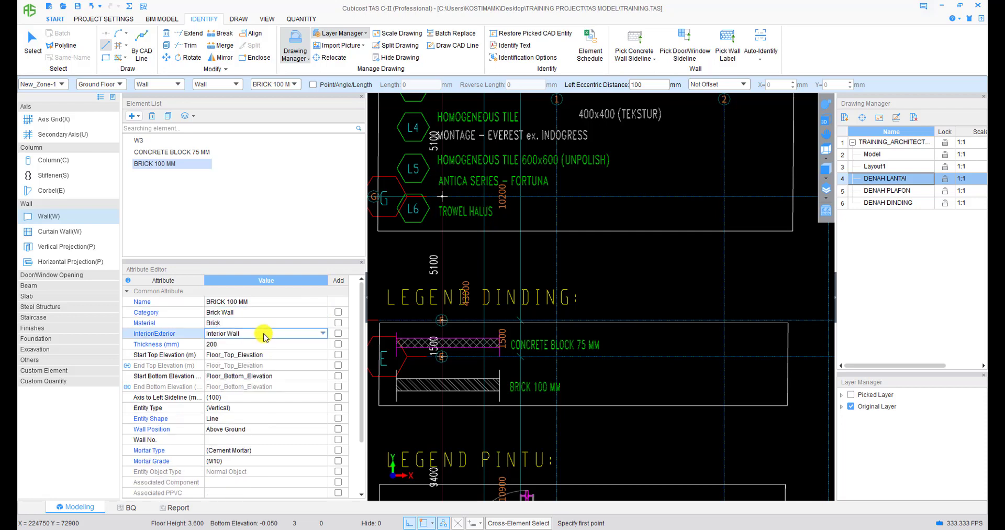
pyautogui.click(272, 345)
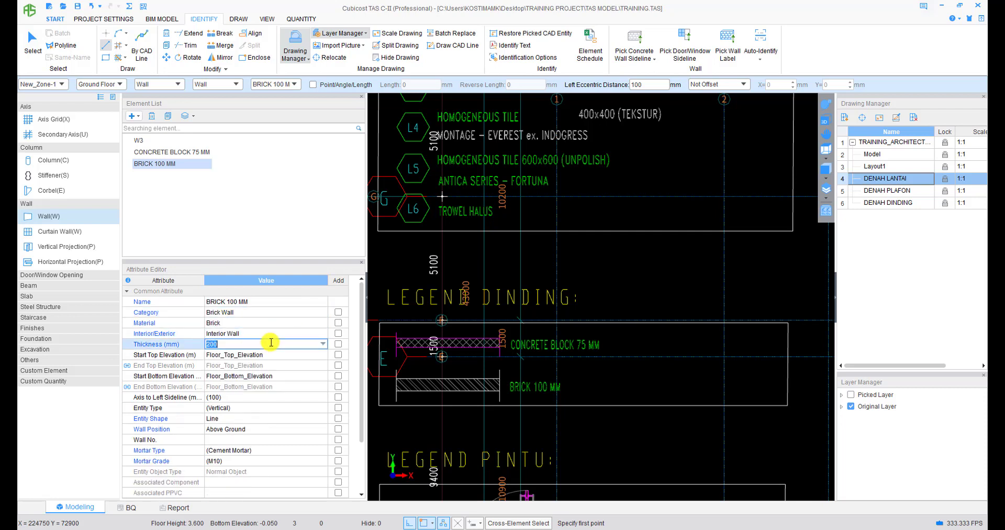
pyautogui.press('Return')
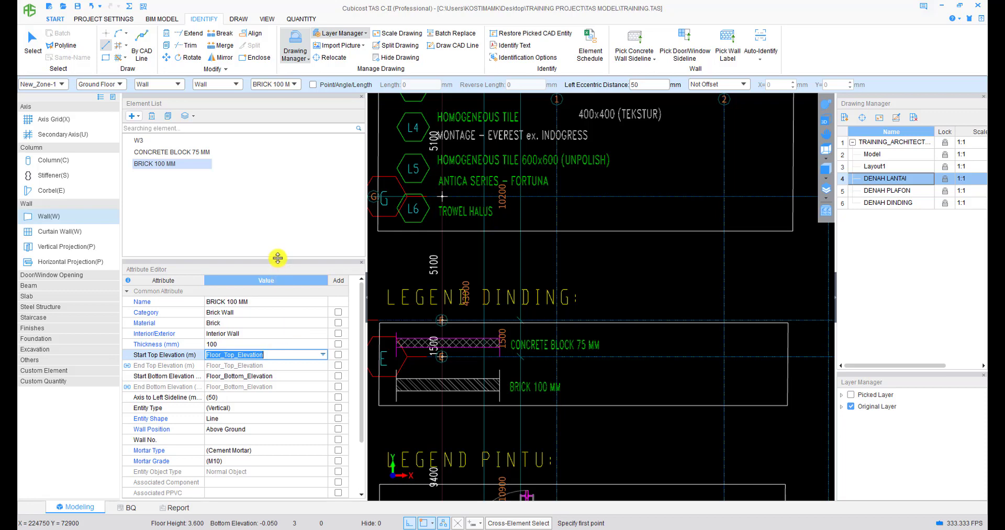
# - Set the display fill color of the CONCRETE BLOCK 75 MM wall to yellow
pyautogui.moveTo(278, 258); pyautogui.dragTo(266, 198)
pyautogui.click(153, 152)
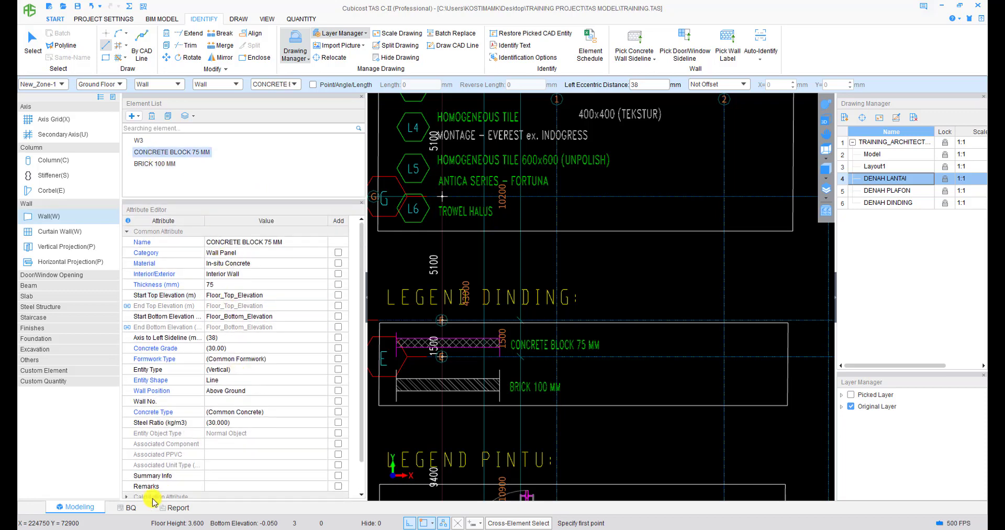
pyautogui.scroll(-1, 183, 432)
pyautogui.click(126, 486)
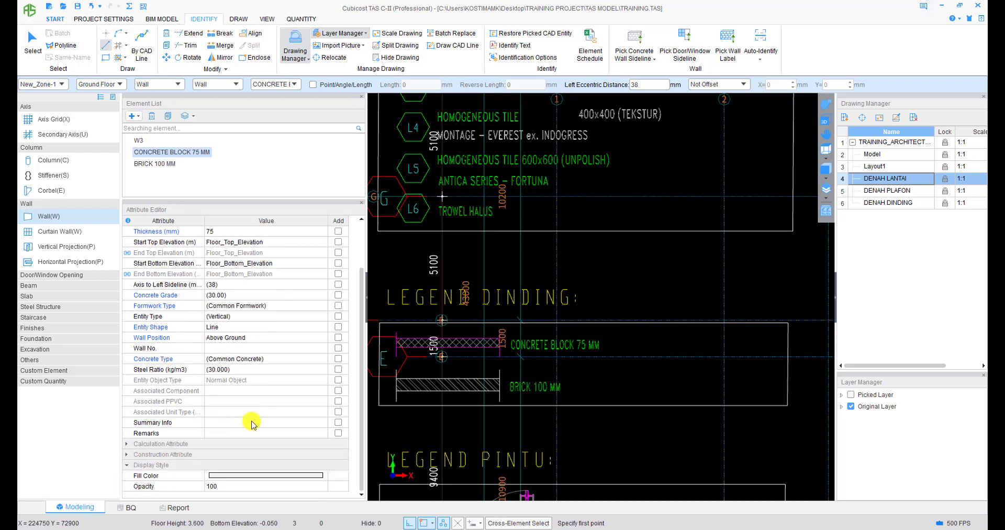
pyautogui.click(241, 475)
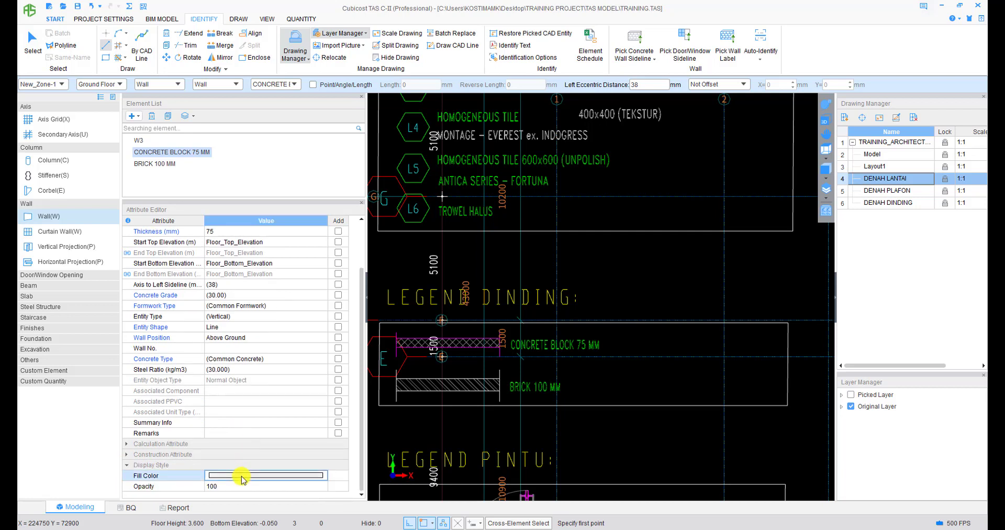
pyautogui.click(320, 477)
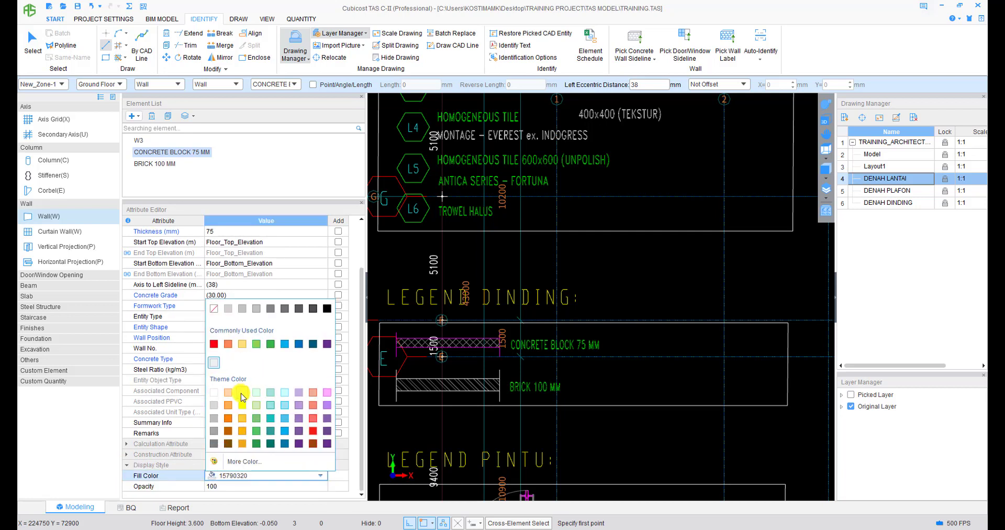
pyautogui.click(242, 410)
pyautogui.click(247, 486)
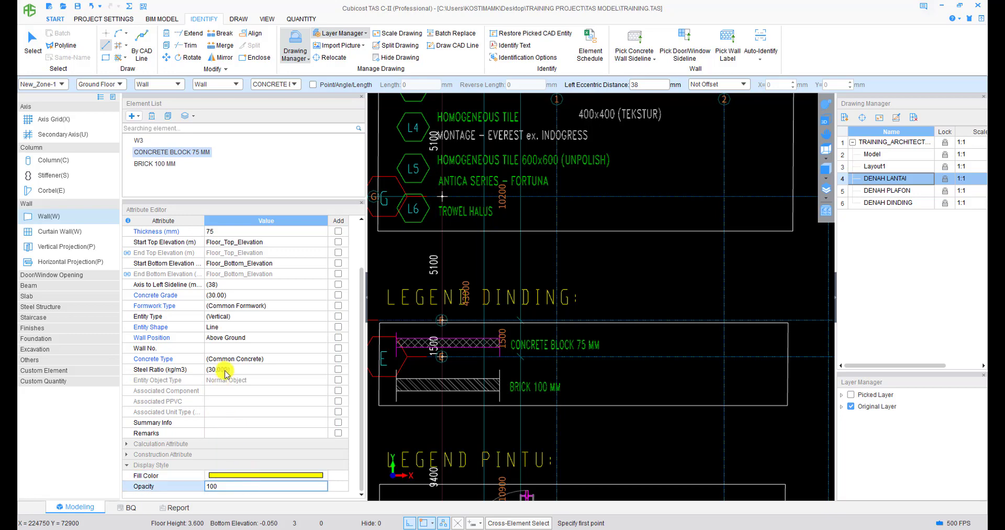
# - Set the display fill color of the BRICK 100 MM wall to pink
pyautogui.click(155, 163)
pyautogui.scroll(-1, 233, 483)
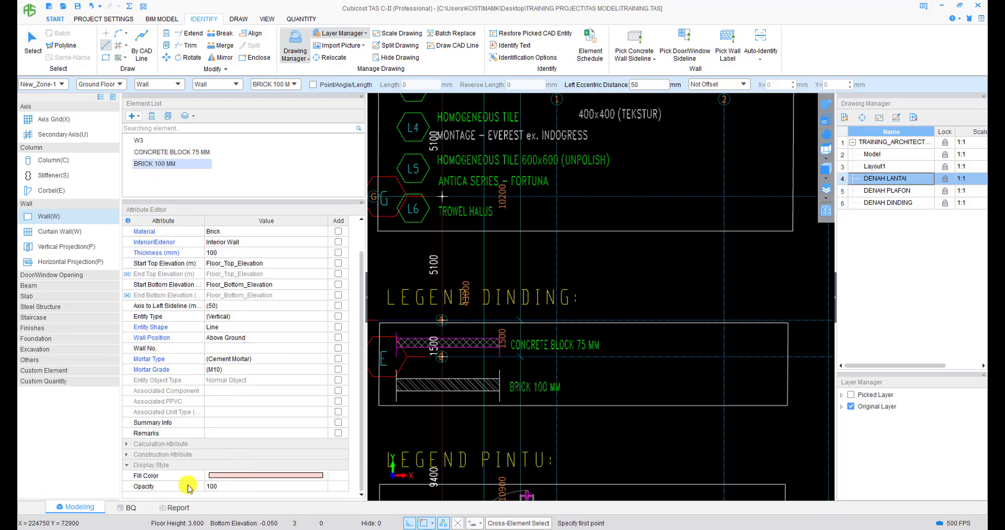
pyautogui.click(320, 478)
pyautogui.click(323, 476)
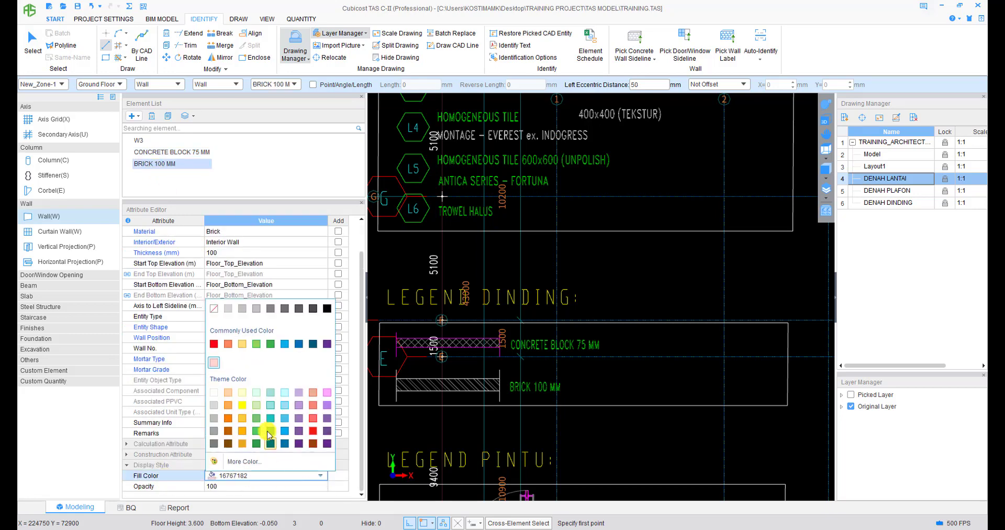
pyautogui.click(317, 415)
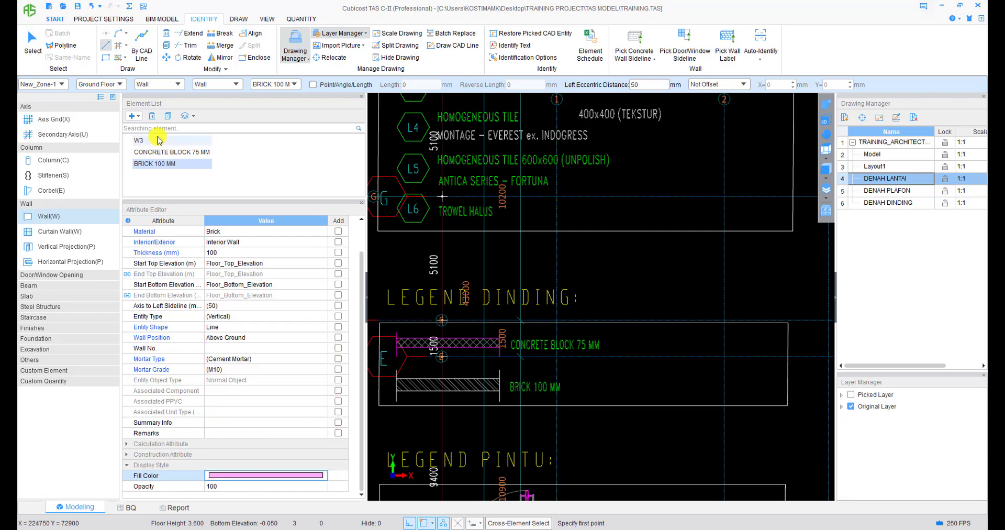
# - Make CONCRETE BLOCK 75 MM the active wall element and examine the walls of the TYPE 2 BED units between axes 5 and 6
pyautogui.click(166, 152)
pyautogui.moveTo(366, 241); pyautogui.dragTo(244, 243)
pyautogui.scroll(-3, 395, 285)
pyautogui.moveTo(529, 290); pyautogui.dragTo(365, 306, button='middle')
pyautogui.scroll(-3, 365, 306)
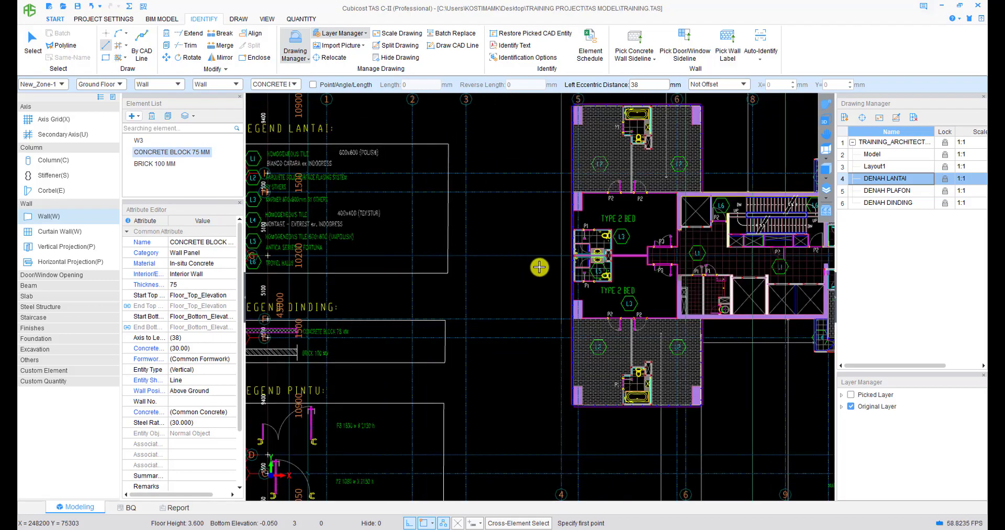
pyautogui.moveTo(616, 187)
pyautogui.mouseDown(button='middle')
pyautogui.moveTo(568, 266)
pyautogui.moveTo(510, 306)
pyautogui.mouseUp(button='middle')
pyautogui.scroll(2, 568, 265)
pyautogui.scroll(3, 530, 294)
pyautogui.scroll(1, 533, 344)
pyautogui.moveTo(533, 344); pyautogui.dragTo(509, 292, button='middle')
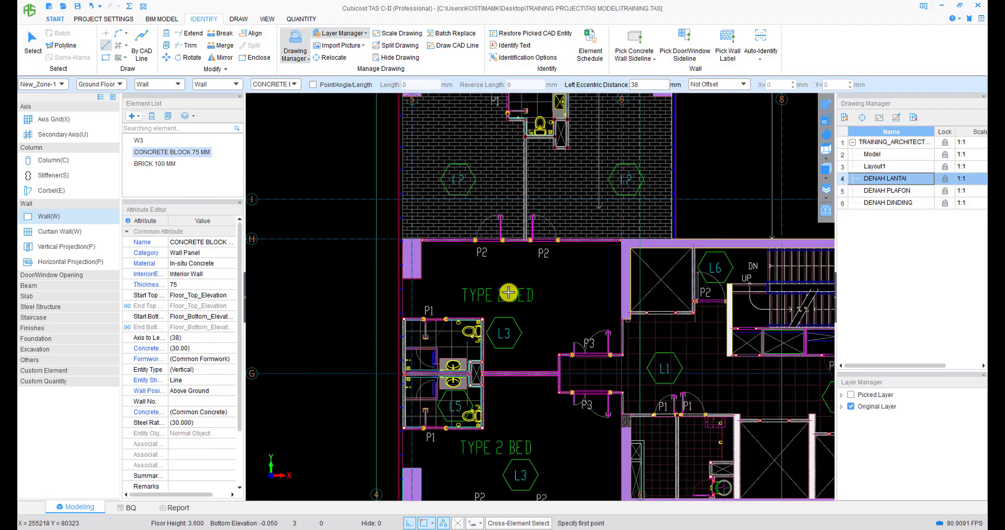
pyautogui.scroll(2, 598, 287)
pyautogui.moveTo(598, 287)
pyautogui.mouseDown(button='middle')
pyautogui.moveTo(503, 294)
pyautogui.moveTo(541, 294)
pyautogui.mouseUp(button='middle')
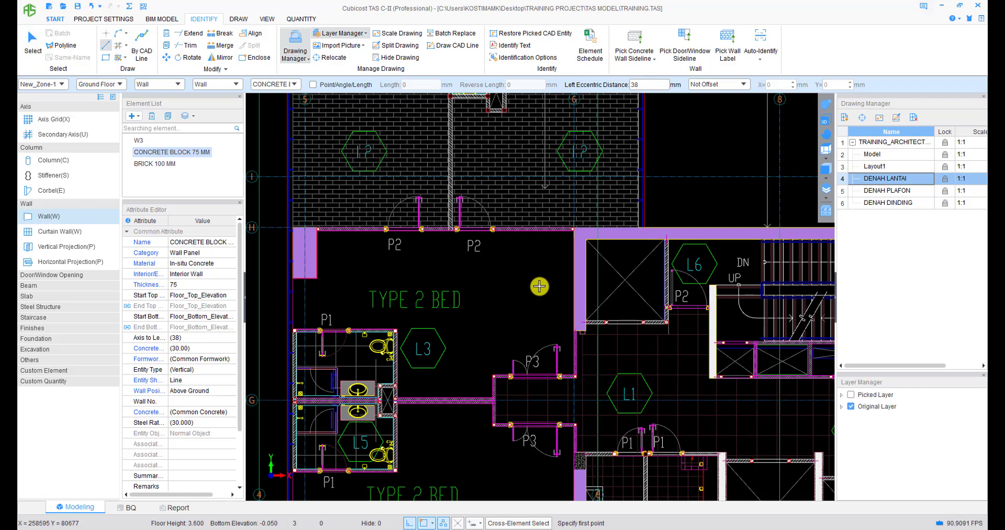
# - Hide the already modelled purple concrete walls and examine the paired bathrooms of the TYPE 2 BED units near axis 5
pyautogui.scroll(-1, 539, 286)
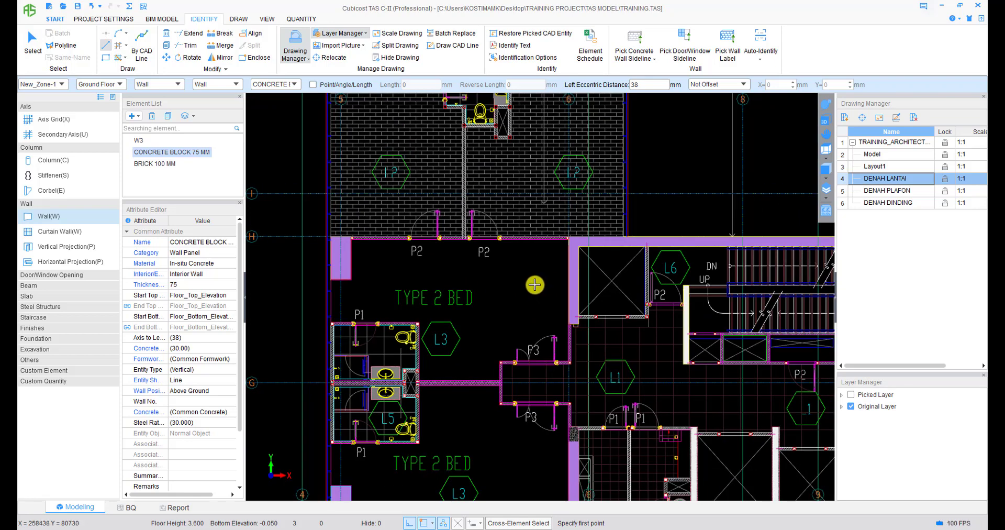
pyautogui.moveTo(533, 281); pyautogui.dragTo(526, 267, button='middle')
pyautogui.scroll(4, 538, 279)
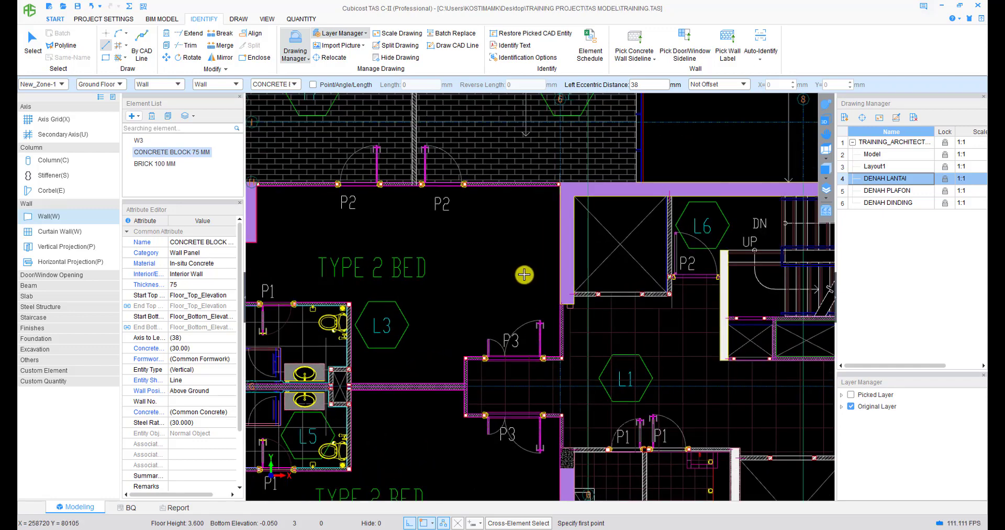
pyautogui.press('w')
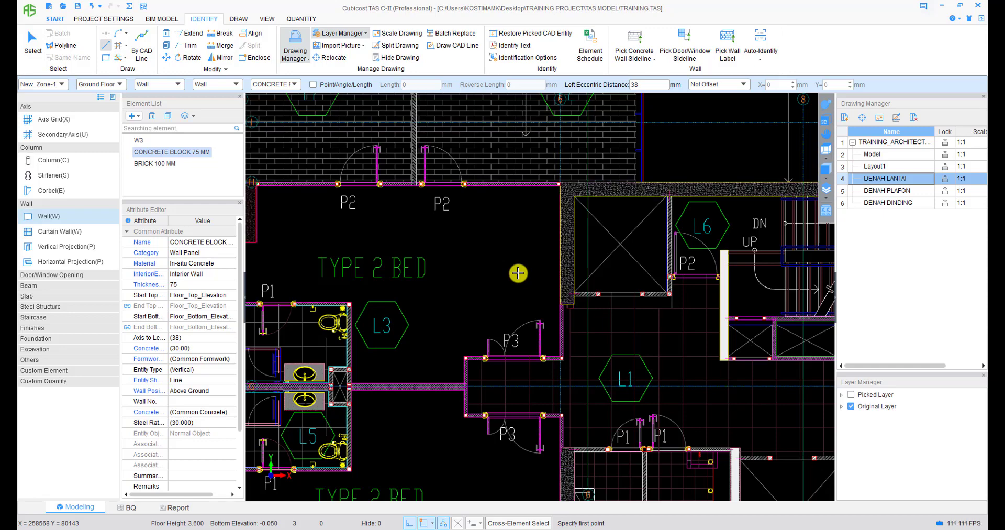
pyautogui.scroll(-1, 518, 273)
pyautogui.moveTo(474, 350); pyautogui.dragTo(520, 270, button='middle')
pyautogui.moveTo(548, 305); pyautogui.dragTo(539, 306, button='middle')
pyautogui.scroll(1, 416, 298)
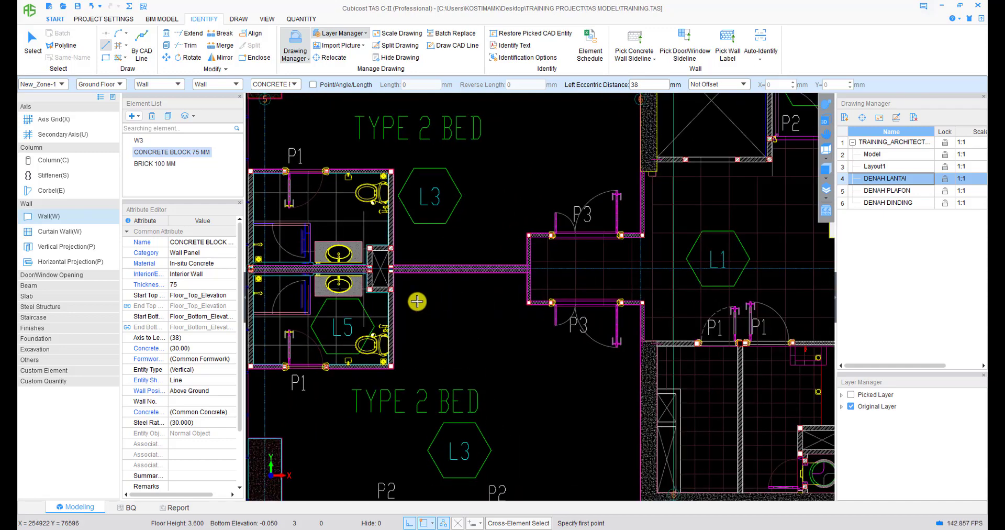
pyautogui.scroll(1, 440, 276)
pyautogui.scroll(-1, 424, 282)
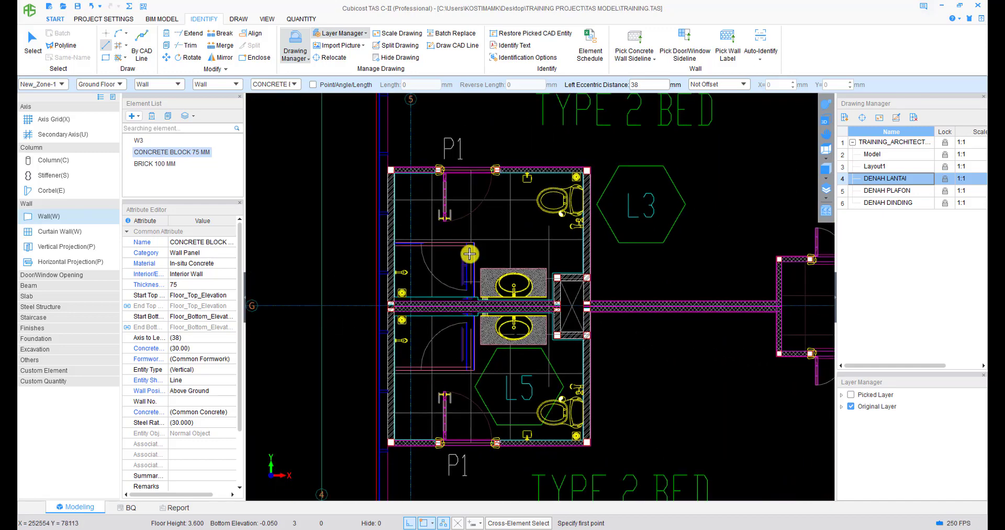
# - Draw a BRICK 100 MM wall along the full left side of the paired bathrooms, flipping it onto the drawn hatch
pyautogui.click(157, 164)
pyautogui.scroll(2, 390, 180)
pyautogui.scroll(1, 390, 180)
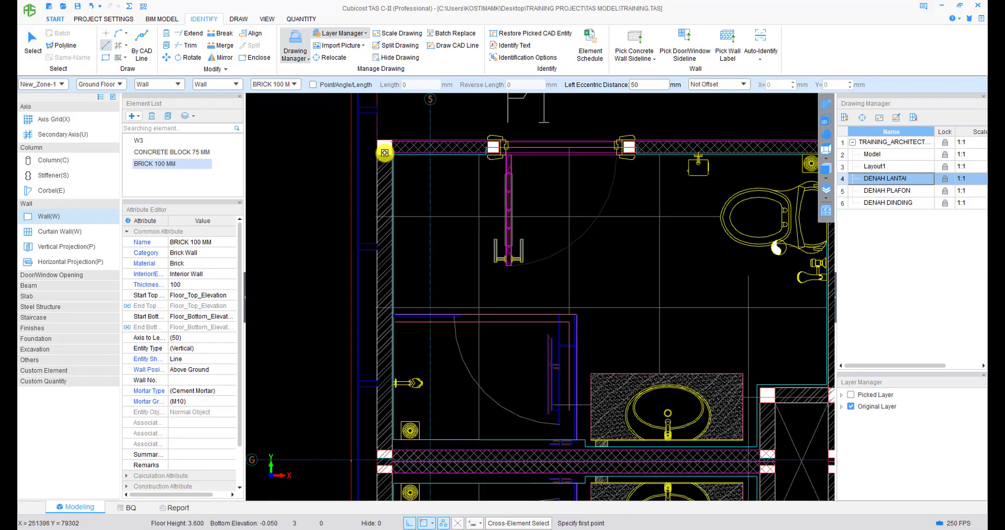
pyautogui.click(385, 141)
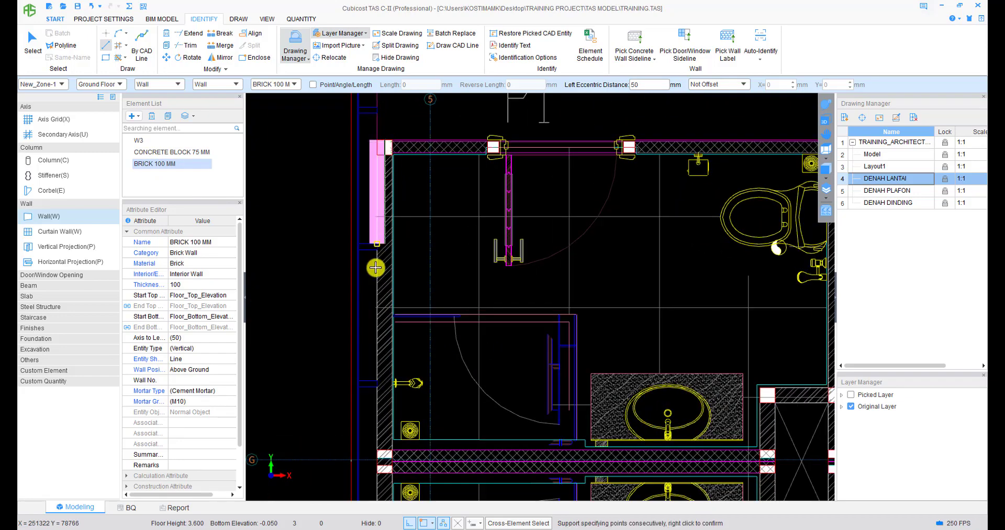
pyautogui.moveTo(371, 297); pyautogui.dragTo(390, 157, button='middle')
pyautogui.moveTo(413, 377); pyautogui.dragTo(441, 78, button='middle')
pyautogui.scroll(1, 444, 317)
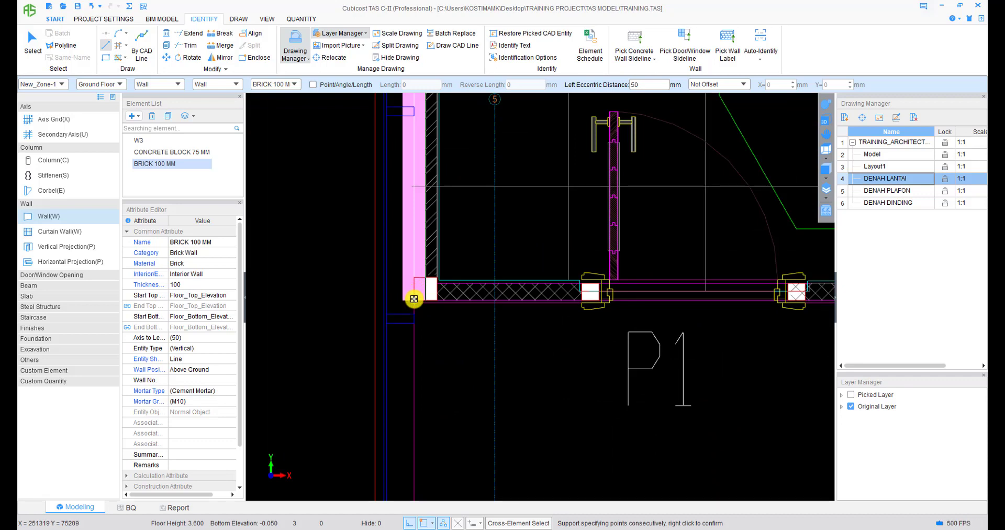
pyautogui.press('F4')
pyautogui.press('F4')
pyautogui.click(414, 299)
pyautogui.rightClick(415, 299)
# - Draw a BRICK 100 MM wall along the full right side of the paired bathrooms, aligned with the drawn hatch
pyautogui.scroll(-1, 570, 337)
pyautogui.moveTo(767, 255); pyautogui.dragTo(627, 341, button='middle')
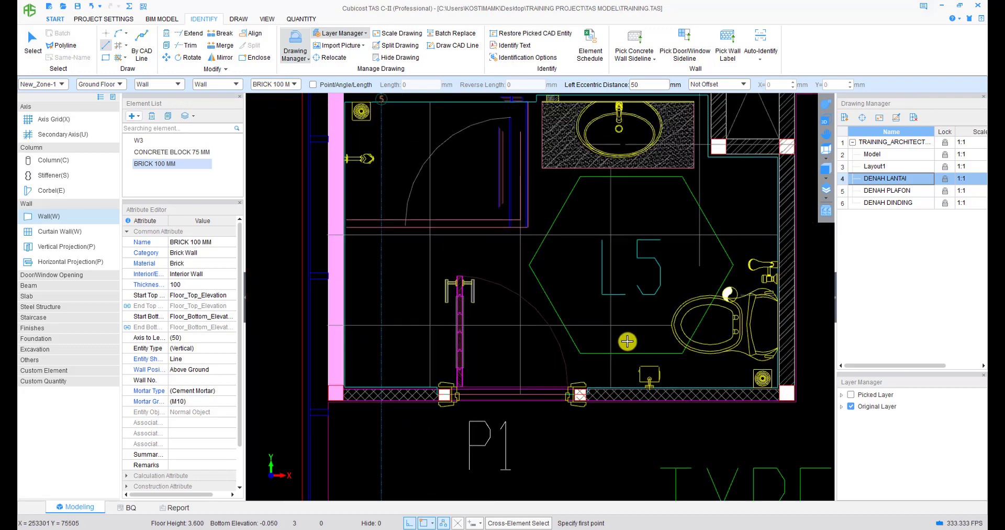
pyautogui.scroll(2, 787, 410)
pyautogui.moveTo(788, 411); pyautogui.dragTo(577, 417, button='middle')
pyautogui.scroll(2, 577, 417)
pyautogui.click(559, 417)
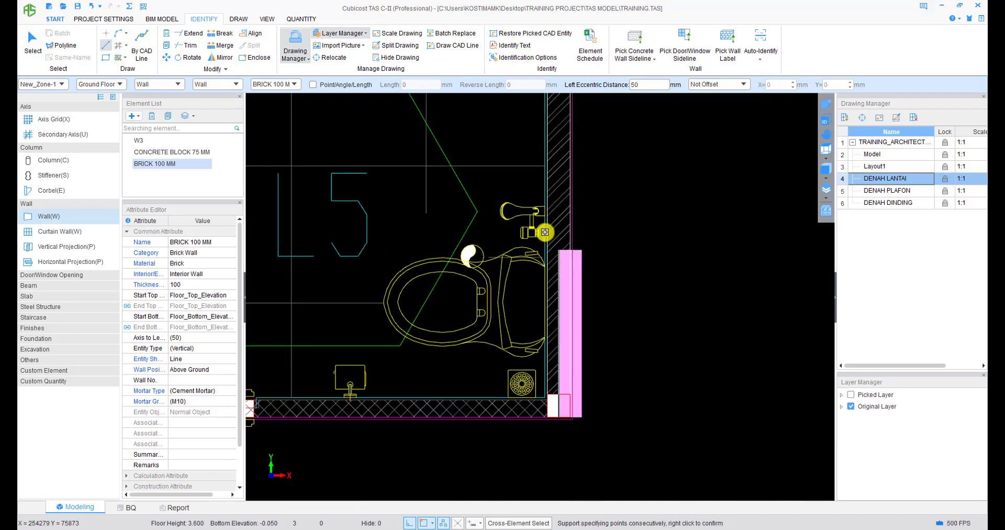
pyautogui.moveTo(560, 152); pyautogui.dragTo(536, 348, button='middle')
pyautogui.scroll(-1, 536, 345)
pyautogui.moveTo(544, 218); pyautogui.dragTo(519, 419, button='middle')
pyautogui.scroll(1, 530, 211)
pyautogui.moveTo(523, 190); pyautogui.dragTo(505, 239, button='middle')
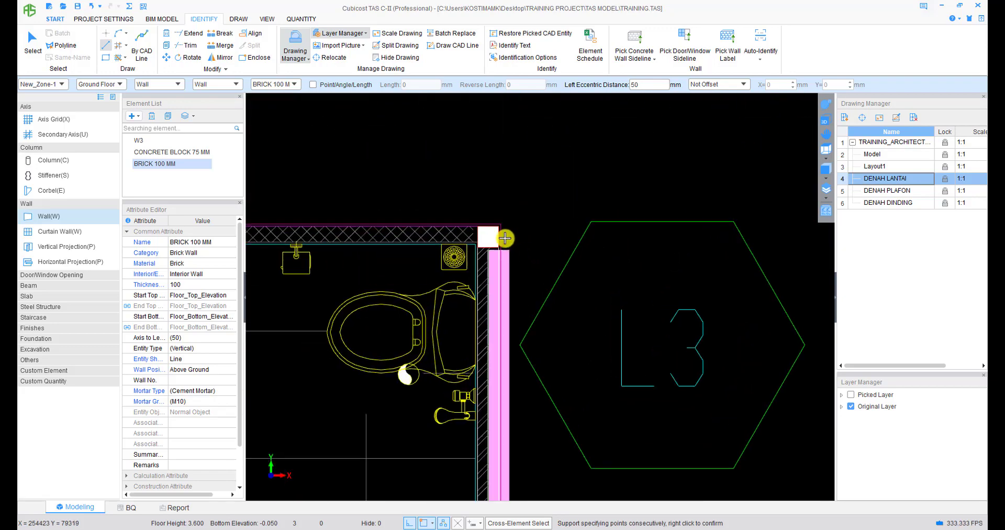
pyautogui.press('F4')
pyautogui.press('F4')
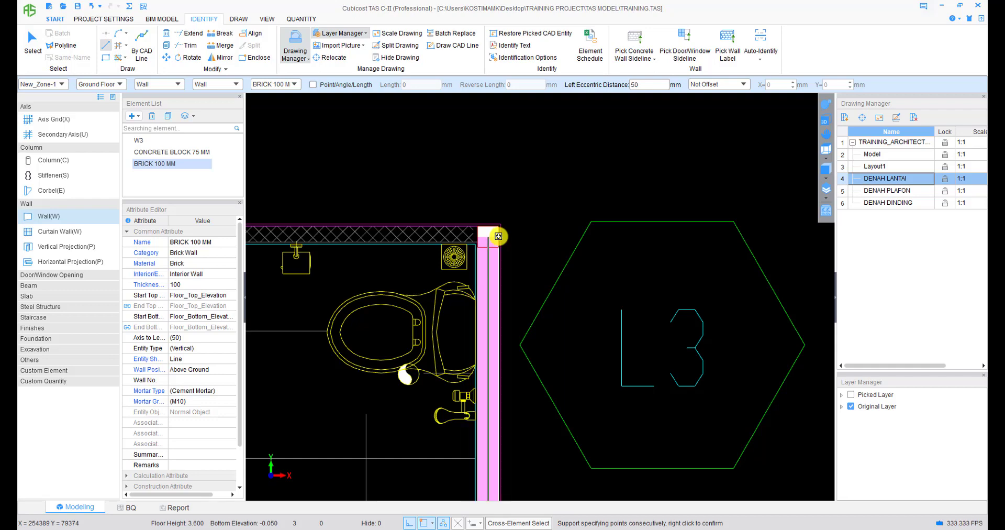
pyautogui.click(498, 236)
pyautogui.rightClick(498, 238)
# - Draw the upper BRICK 100 MM wall of the duct between the bathrooms, ending at the bathrooms' right wall
pyautogui.scroll(-2, 482, 323)
pyautogui.moveTo(470, 487); pyautogui.dragTo(515, 255, button='middle')
pyautogui.scroll(2, 515, 255)
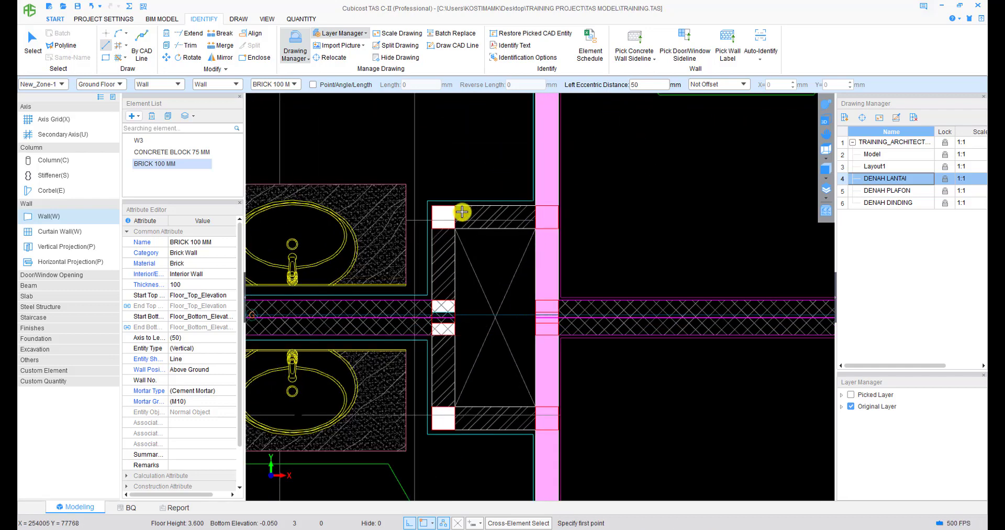
pyautogui.click(432, 215)
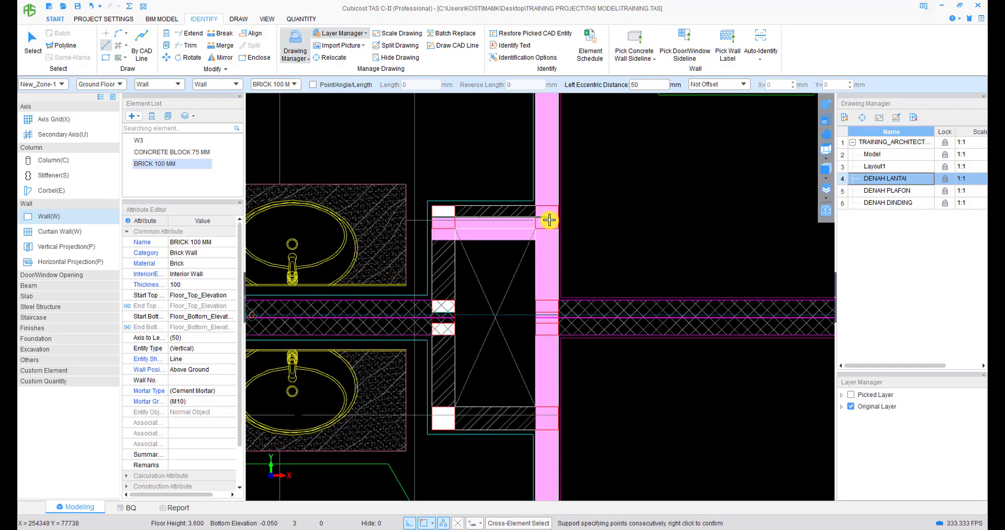
pyautogui.press('F4')
pyautogui.press('F4')
pyautogui.click(544, 223)
pyautogui.rightClick(544, 223)
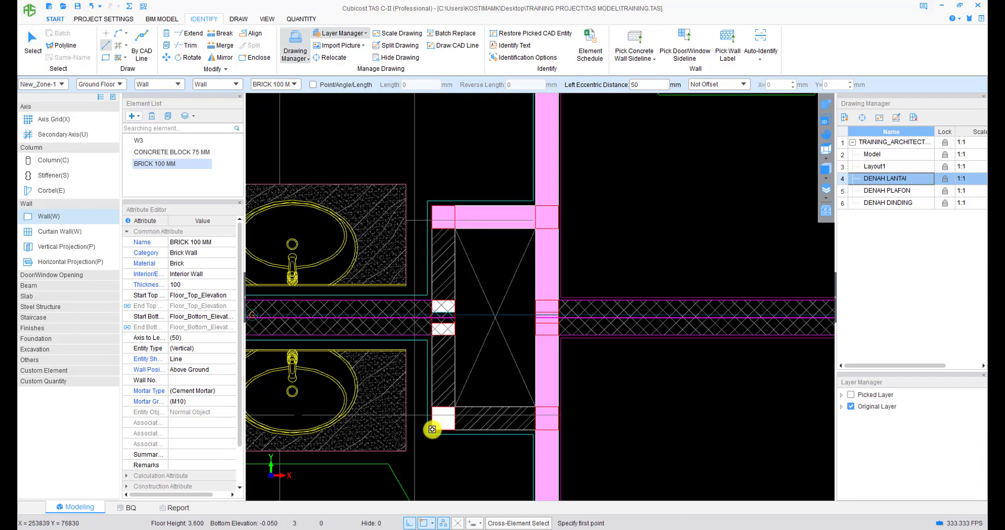
# - Draw the lower and left BRICK 100 MM walls to close the duct between the bathrooms
pyautogui.click(432, 429)
pyautogui.click(547, 428)
pyautogui.rightClick(547, 428)
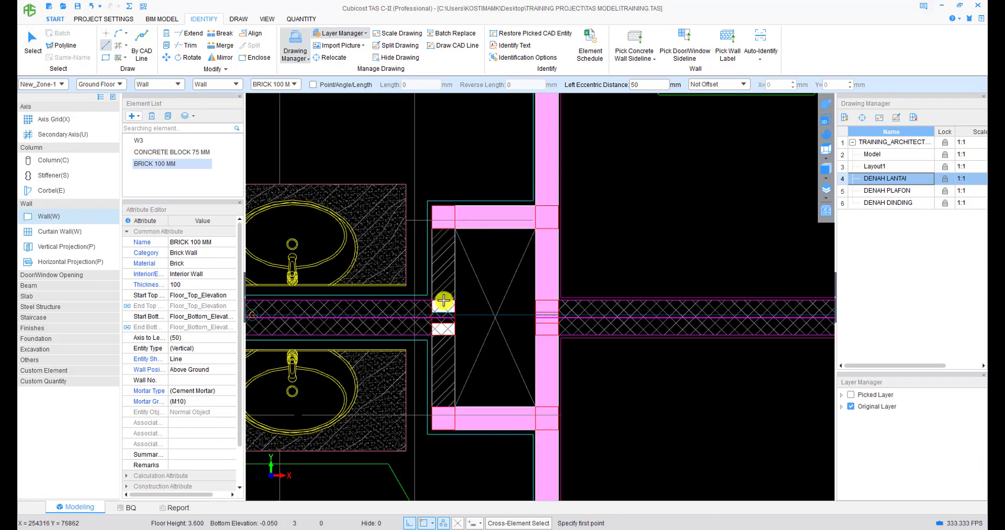
pyautogui.click(434, 205)
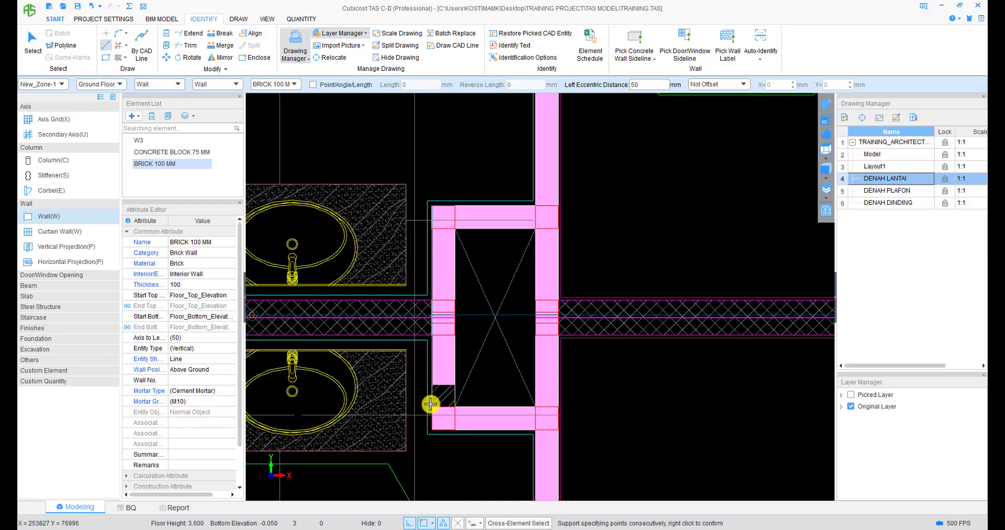
pyautogui.click(443, 428)
pyautogui.rightClick(443, 428)
# - Draw BRICK 100 MM walls along the right and lower sides of the crossed shaft beside room L6
pyautogui.scroll(-5, 583, 337)
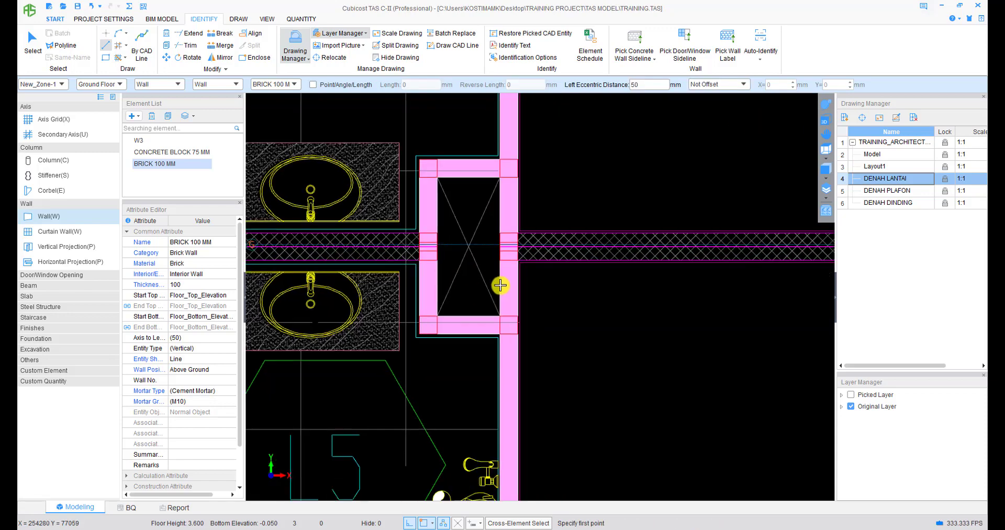
pyautogui.moveTo(524, 375); pyautogui.dragTo(595, 349, button='middle')
pyautogui.moveTo(573, 394); pyautogui.dragTo(573, 407, button='middle')
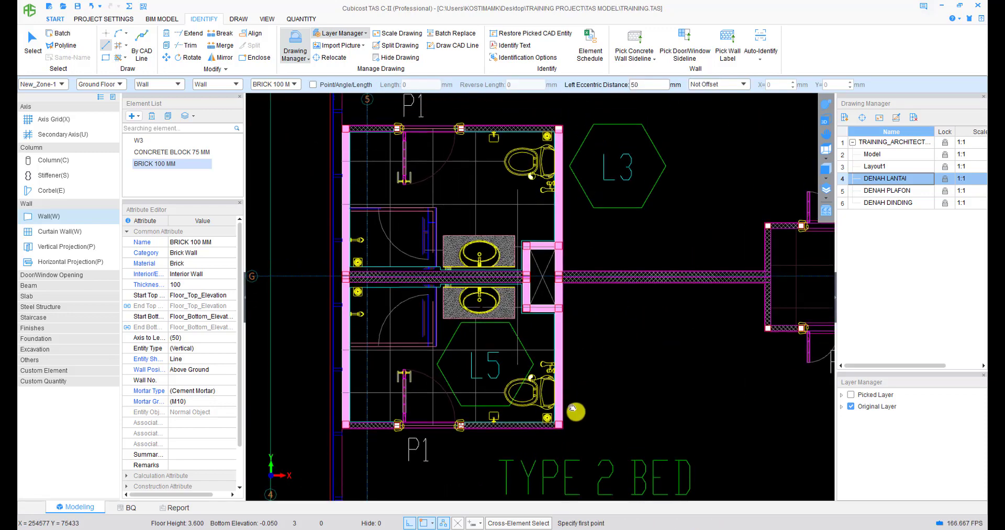
pyautogui.moveTo(645, 362); pyautogui.dragTo(508, 368, button='middle')
pyautogui.moveTo(620, 346); pyautogui.dragTo(481, 361, button='middle')
pyautogui.moveTo(659, 343); pyautogui.dragTo(503, 382, button='middle')
pyautogui.scroll(-2, 502, 383)
pyautogui.moveTo(614, 340); pyautogui.dragTo(588, 343, button='middle')
pyautogui.scroll(2, 596, 215)
pyautogui.moveTo(597, 215); pyautogui.dragTo(510, 411, button='middle')
pyautogui.scroll(2, 539, 256)
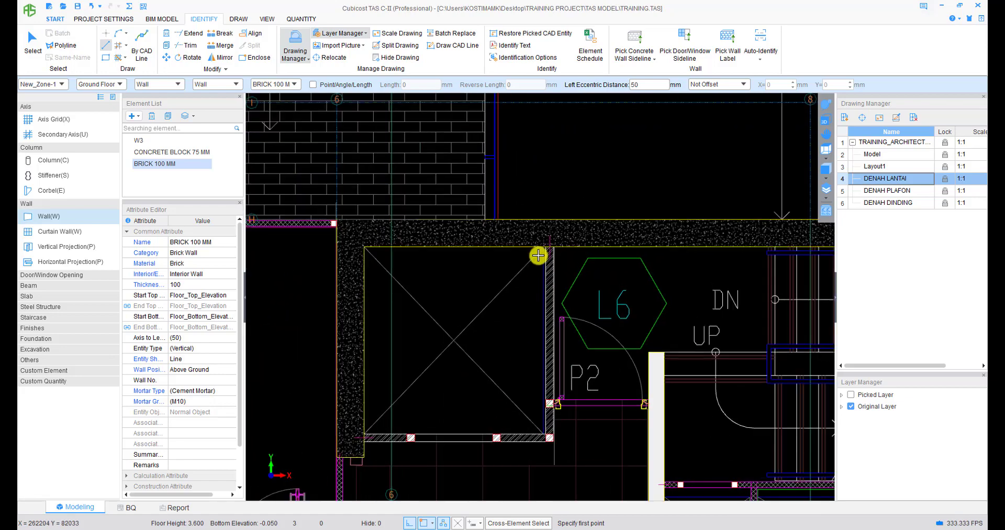
pyautogui.scroll(2, 544, 282)
pyautogui.scroll(-1, 518, 314)
pyautogui.moveTo(505, 333); pyautogui.dragTo(525, 276, button='middle')
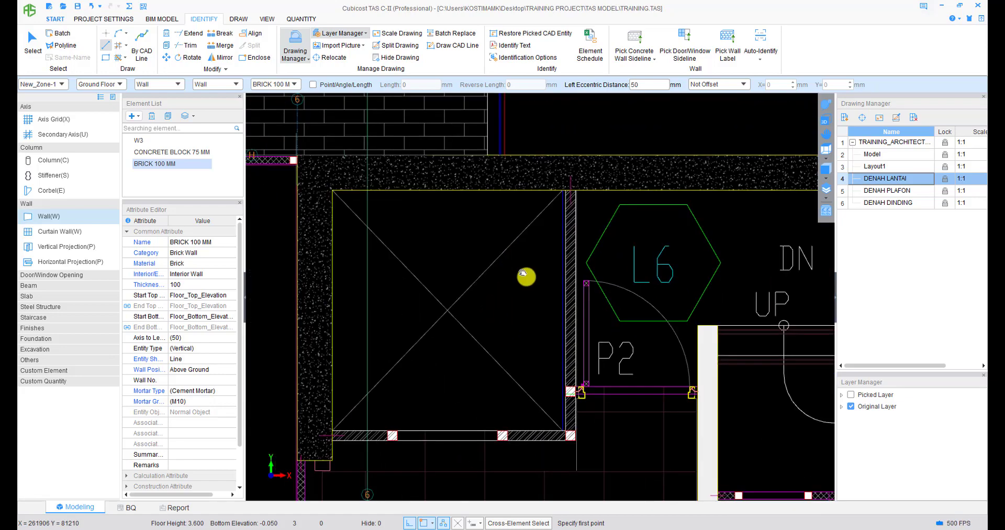
pyautogui.press('Escape')
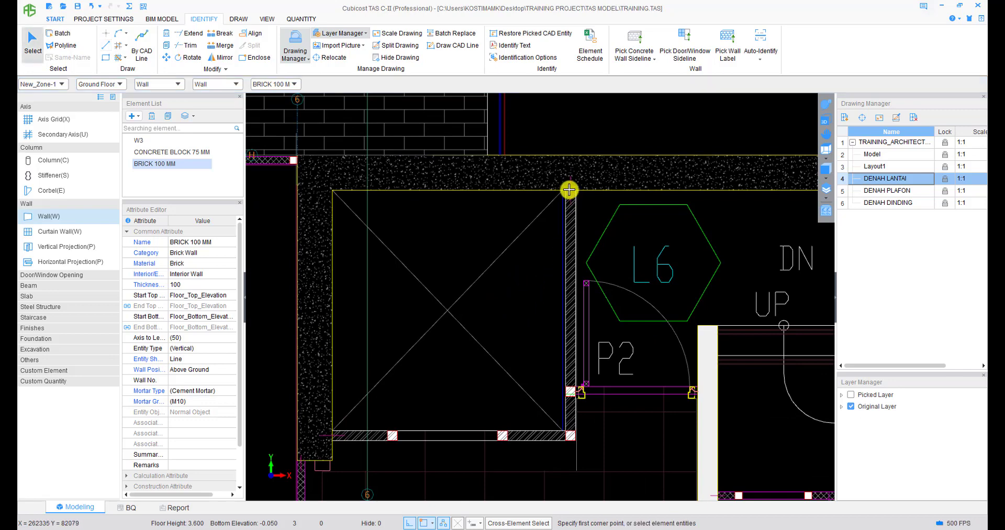
pyautogui.rightClick(538, 219)
pyautogui.click(553, 227)
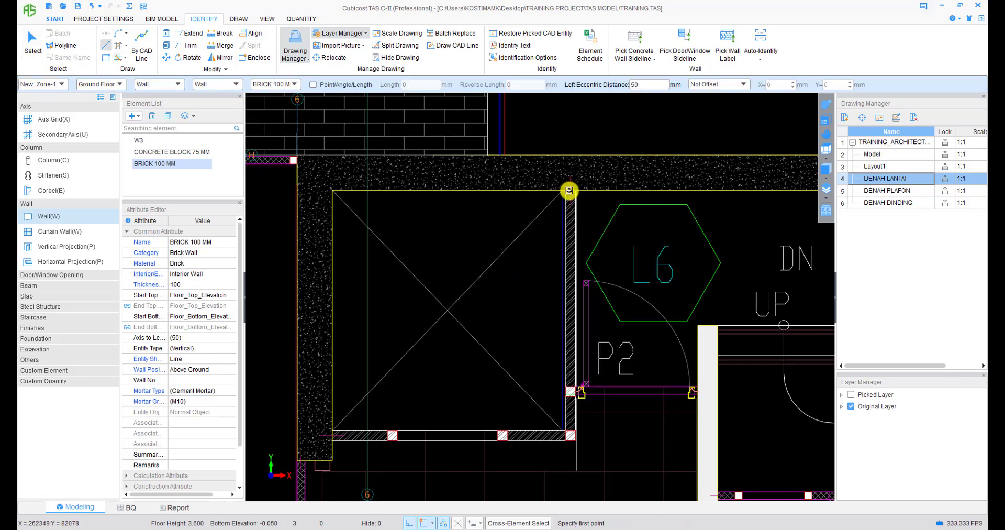
pyautogui.click(570, 190)
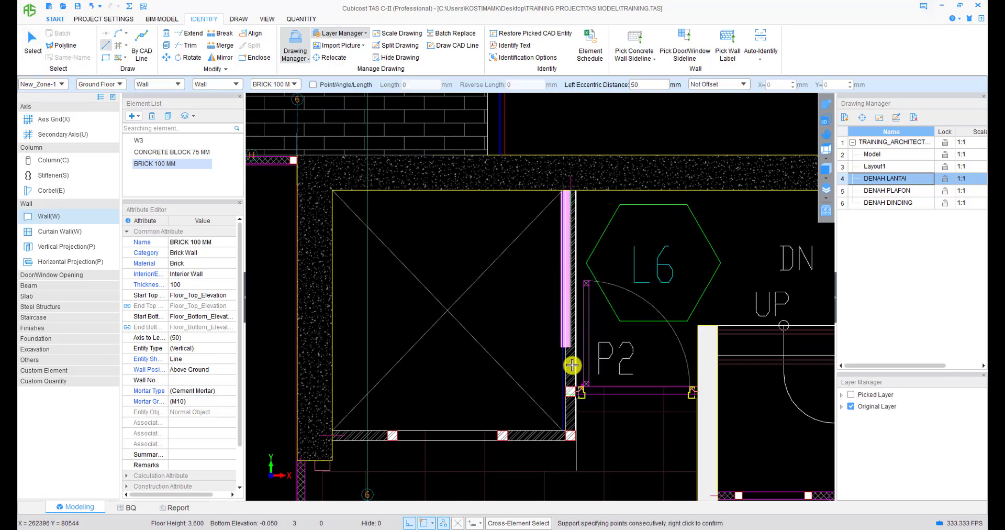
pyautogui.click(566, 441)
pyautogui.moveTo(348, 446); pyautogui.dragTo(442, 390, button='middle')
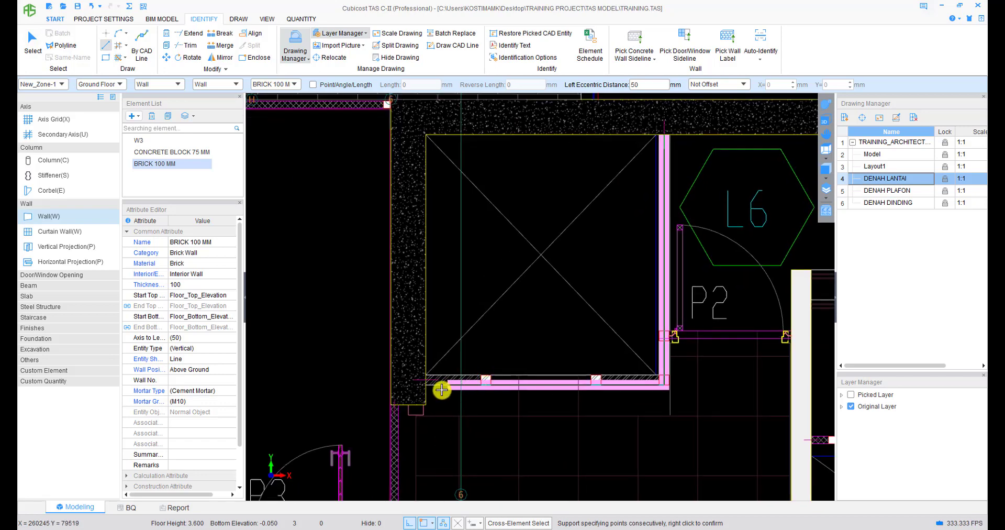
pyautogui.click(426, 385)
pyautogui.rightClick(427, 383)
# - Draw a BRICK 100 MM wall through the two P1 doors below area L1, from the concrete wall to the white wall
pyautogui.scroll(-2, 539, 349)
pyautogui.moveTo(537, 490); pyautogui.dragTo(515, 359, button='middle')
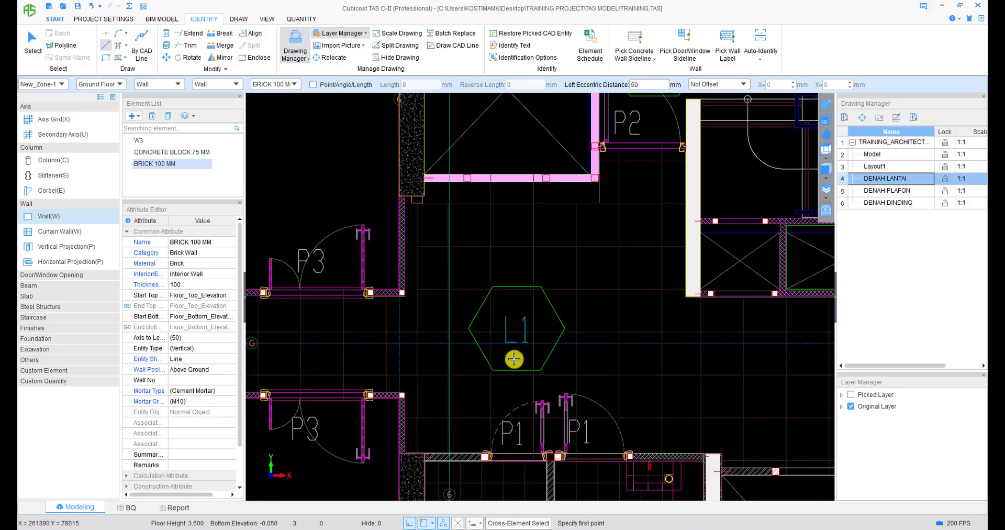
pyautogui.moveTo(498, 419); pyautogui.dragTo(521, 265, button='middle')
pyautogui.scroll(2, 457, 335)
pyautogui.scroll(-2, 448, 312)
pyautogui.scroll(-2, 531, 332)
pyautogui.scroll(2, 461, 276)
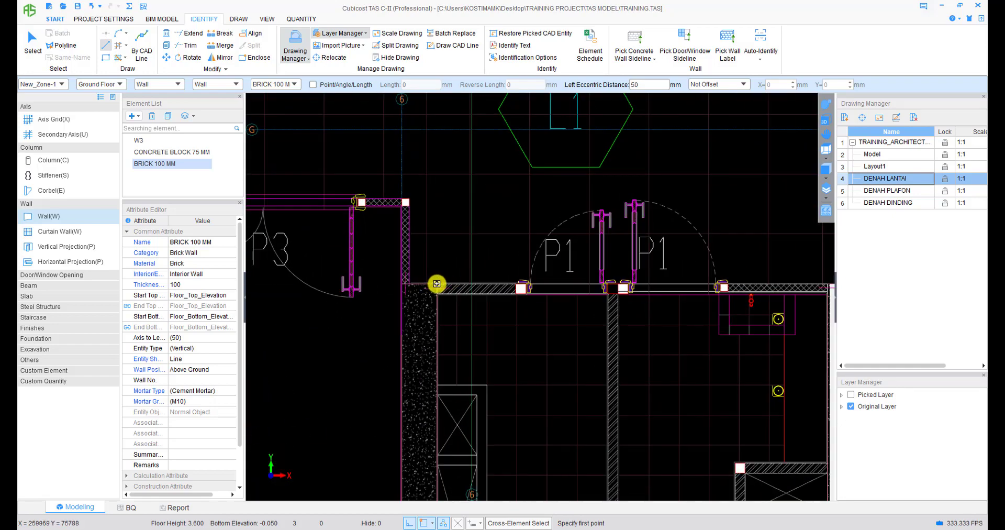
pyautogui.click(436, 284)
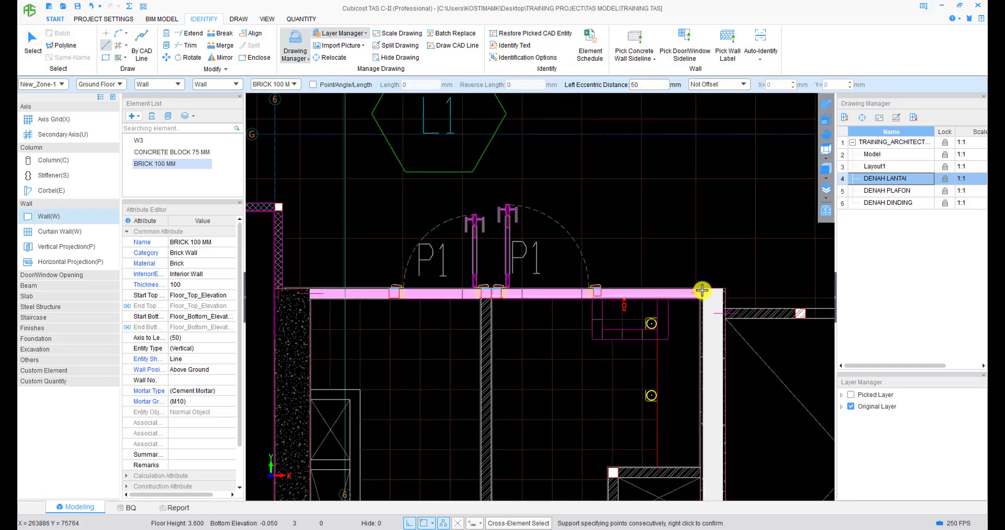
pyautogui.click(712, 287)
pyautogui.rightClick(712, 287)
# - Draw the BRICK 100 MM partition between the two P1 rooms down to the lower concrete wall, aligned with its hatch
pyautogui.moveTo(499, 318); pyautogui.dragTo(536, 202, button='middle')
pyautogui.scroll(3, 536, 202)
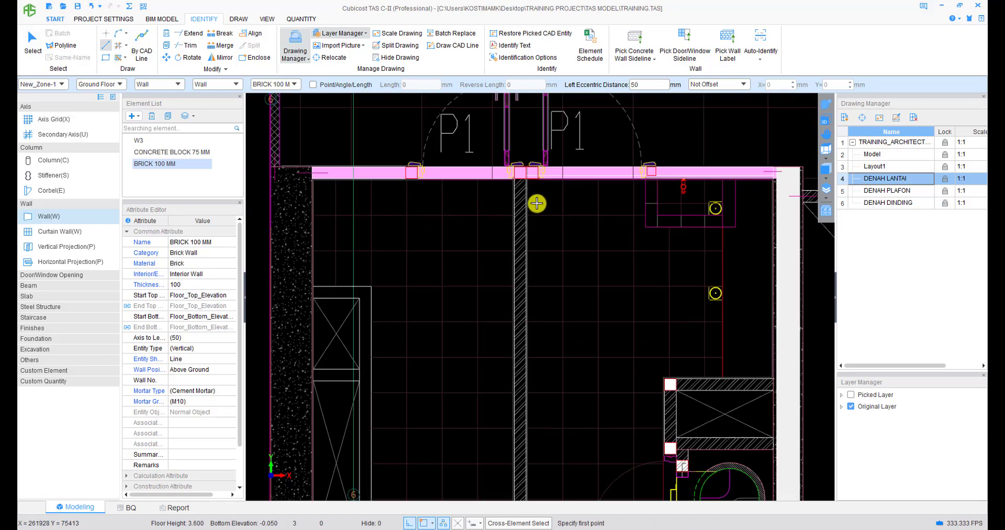
pyautogui.click(517, 157)
pyautogui.scroll(-3, 520, 304)
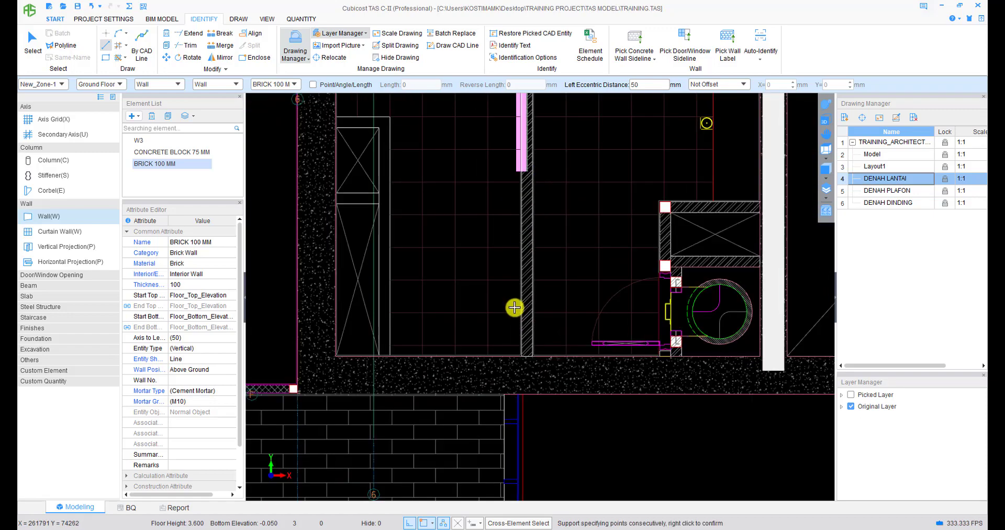
pyautogui.press('F4')
pyautogui.press('F4')
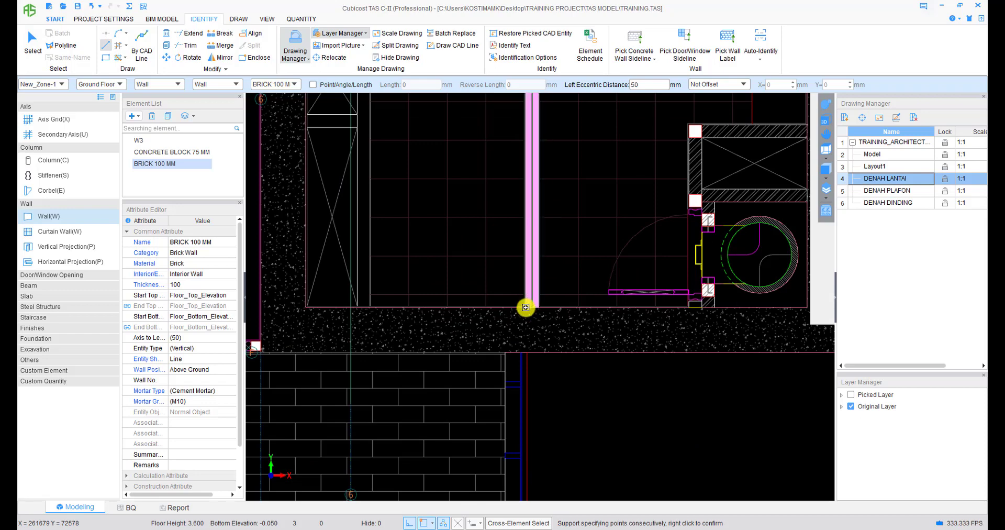
pyautogui.click(526, 307)
pyautogui.rightClick(526, 307)
# - Draw a BRICK 100 MM wall along the upper side of the crossed shaft above the toilet, ending at the white wall
pyautogui.scroll(-3, 617, 322)
pyautogui.scroll(3, 600, 277)
pyautogui.scroll(1, 563, 195)
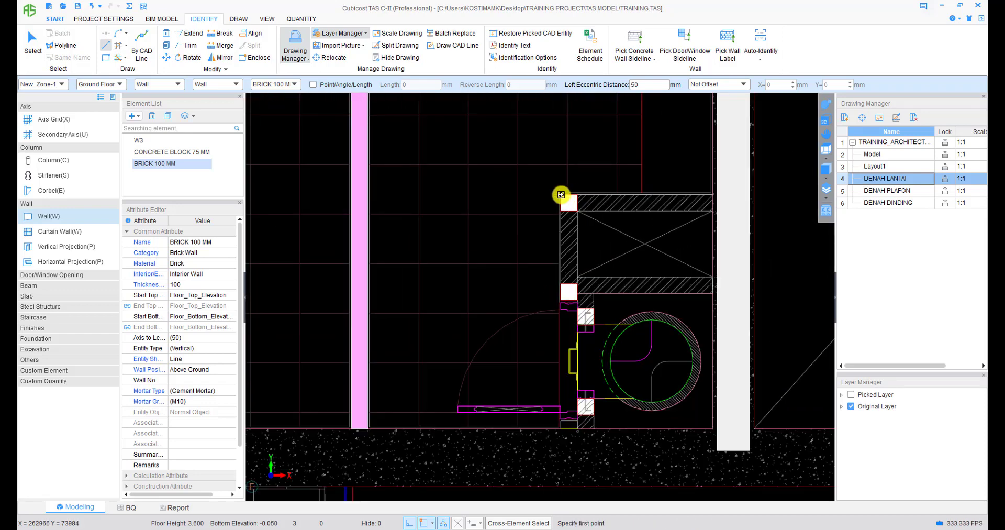
pyautogui.click(560, 195)
pyautogui.click(732, 194)
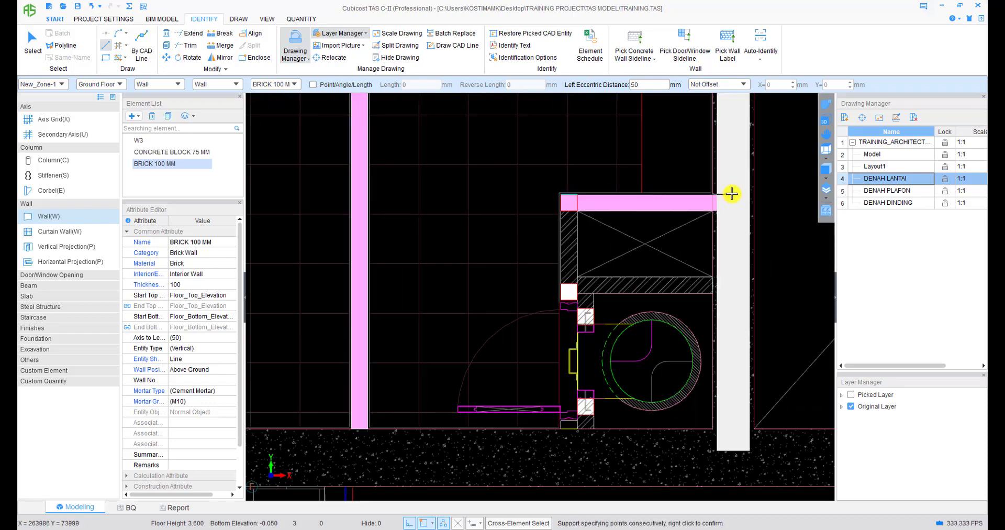
pyautogui.rightClick(690, 221)
# - Draw the left and lower BRICK 100 MM walls of the crossed shaft above the toilet
pyautogui.click(562, 195)
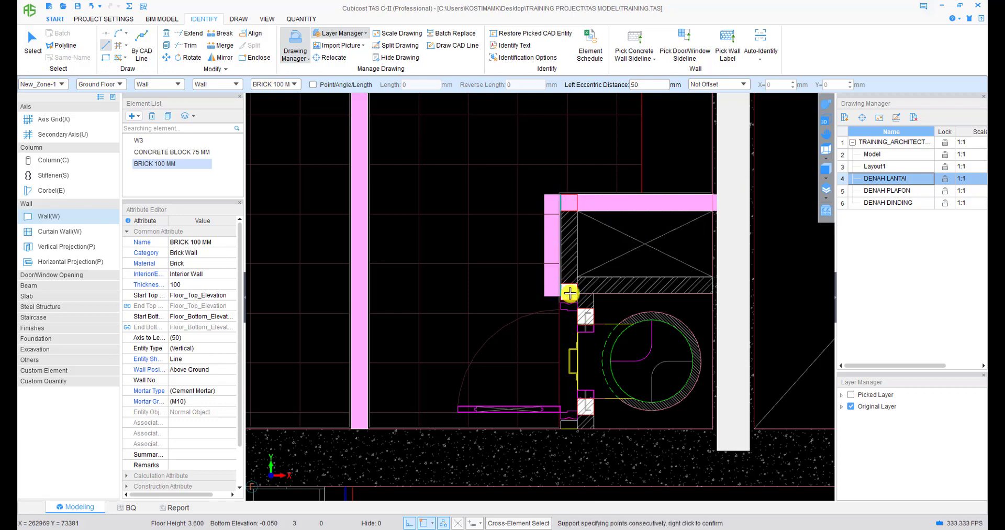
pyautogui.click(560, 291)
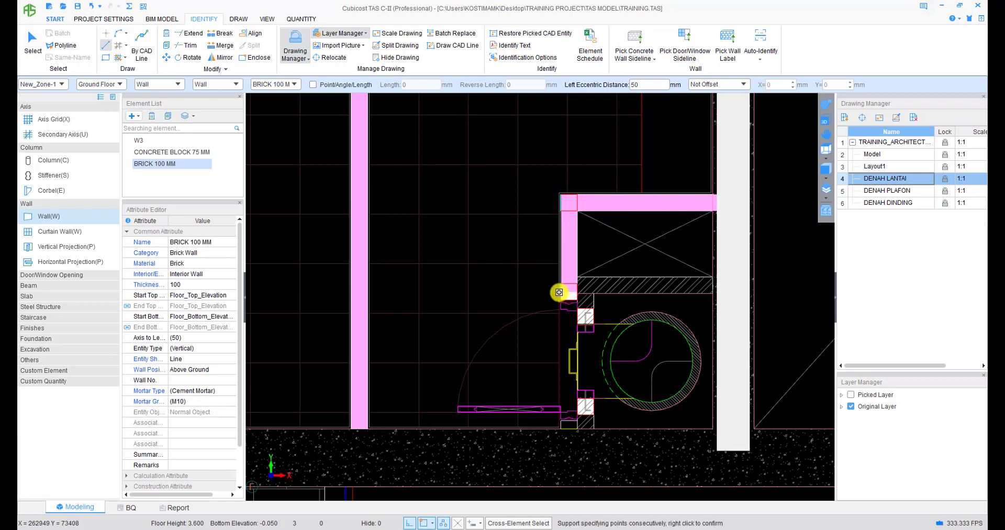
pyautogui.click(733, 290)
pyautogui.rightClick(733, 290)
# - Draw a BRICK 100 MM wall over the crossed shaft at grid 8, spanning between the two white walls
pyautogui.scroll(-2, 679, 290)
pyautogui.moveTo(767, 207); pyautogui.dragTo(664, 294, button='middle')
pyautogui.scroll(-2, 664, 294)
pyautogui.moveTo(777, 241); pyautogui.dragTo(657, 288, button='middle')
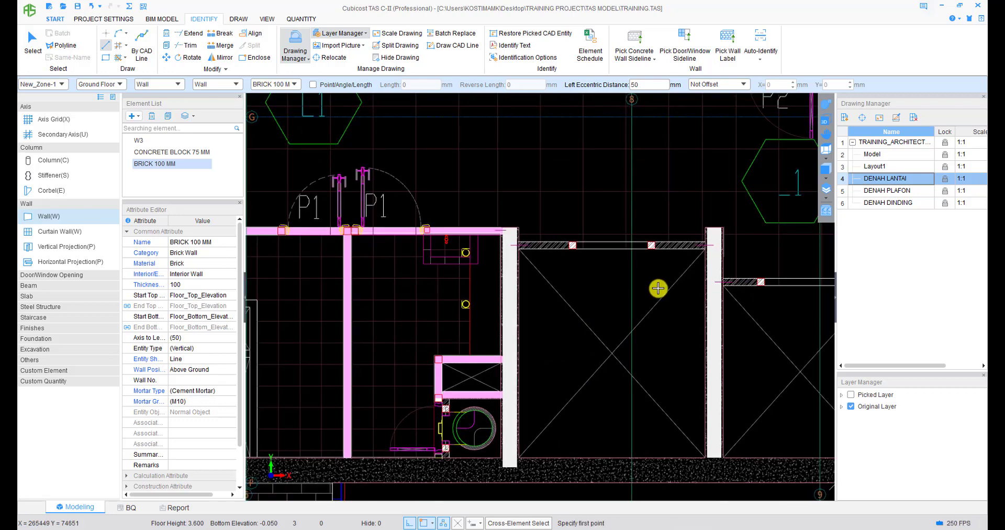
pyautogui.scroll(1, 640, 280)
pyautogui.scroll(1, 495, 251)
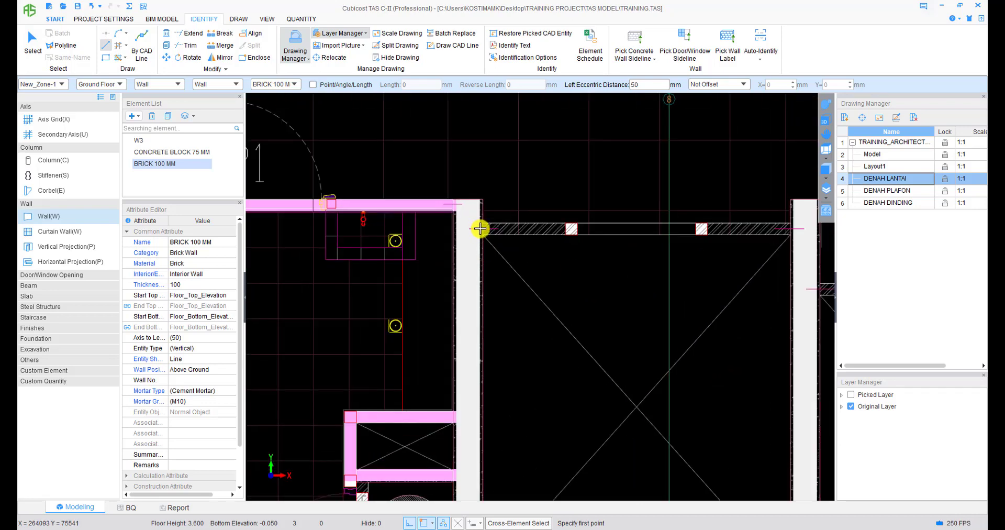
pyautogui.moveTo(632, 239); pyautogui.dragTo(426, 252, button='middle')
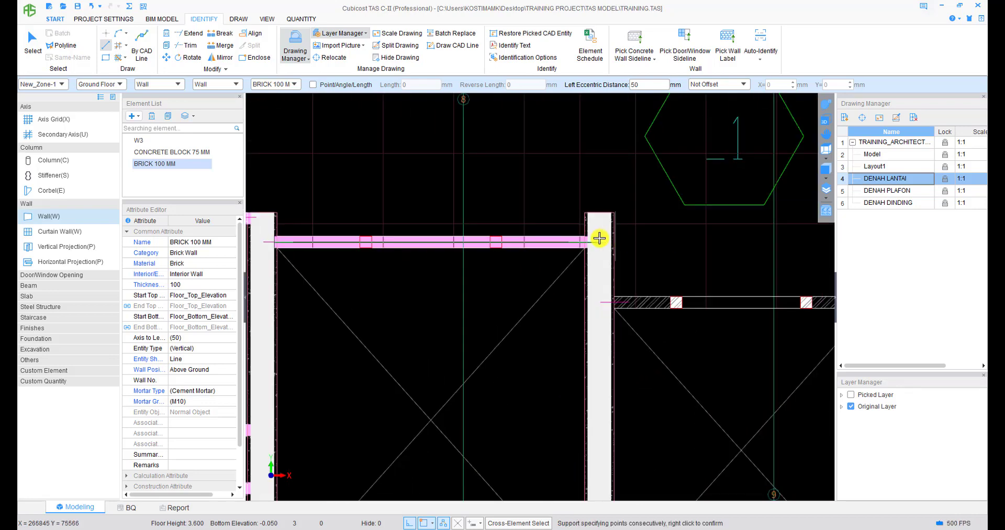
pyautogui.click(595, 240)
pyautogui.rightClick(596, 240)
# - Draw a BRICK 100 MM wall over the two crossed shafts at grid 9, from the white wall to the concrete wall
pyautogui.moveTo(616, 290); pyautogui.dragTo(517, 268, button='middle')
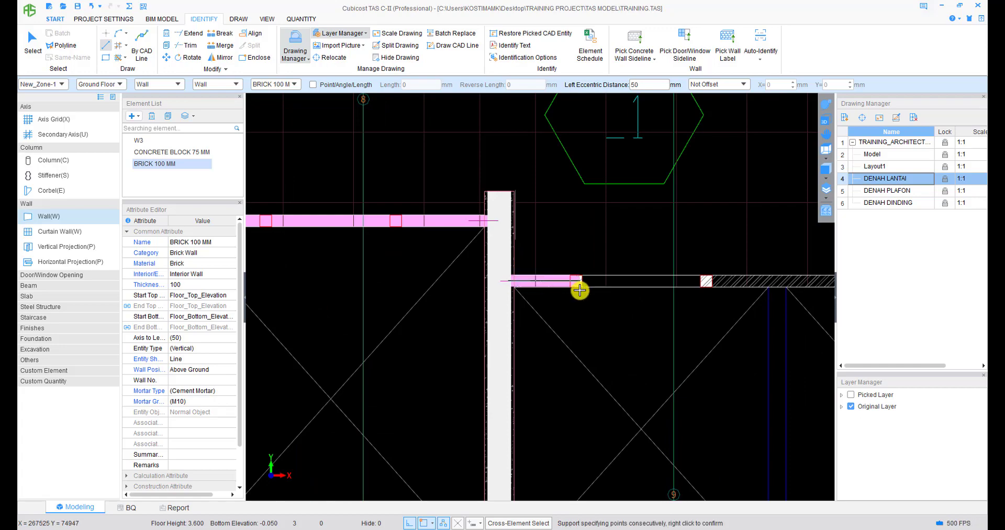
pyautogui.scroll(-1, 579, 290)
pyautogui.moveTo(580, 289); pyautogui.dragTo(410, 279, button='middle')
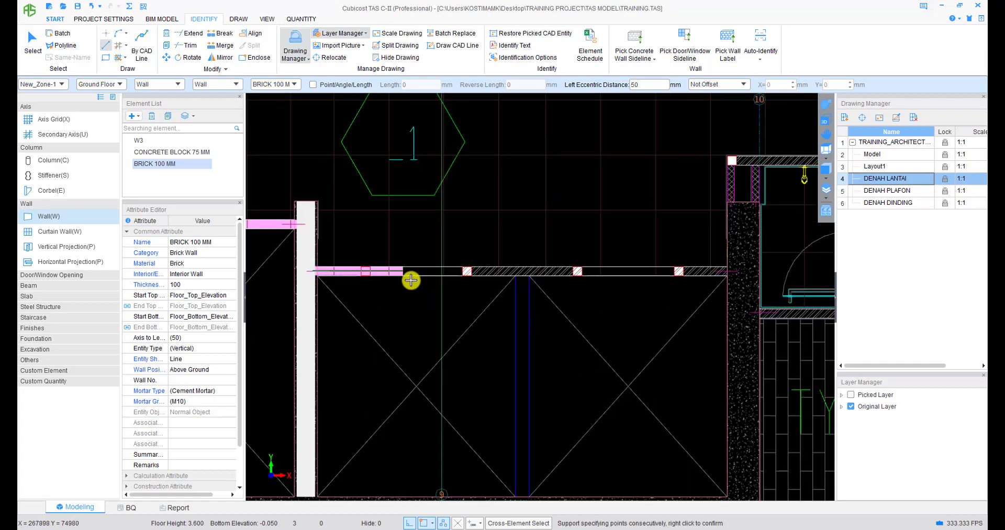
pyautogui.click(734, 271)
pyautogui.rightClick(733, 271)
# - Examine the floor plan of the TYPE 1 BEDROOM SUITE units from grid 10 to grid 15
pyautogui.scroll(-2, 489, 344)
pyautogui.moveTo(508, 319); pyautogui.dragTo(510, 358, button='middle')
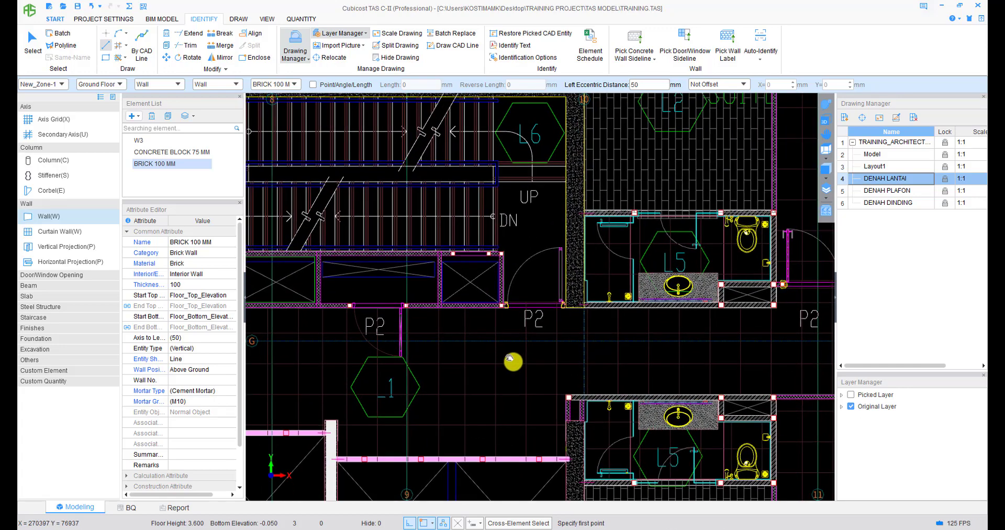
pyautogui.scroll(-1, 610, 399)
pyautogui.moveTo(610, 399); pyautogui.dragTo(457, 196, button='middle')
pyautogui.scroll(-3, 554, 226)
pyautogui.moveTo(546, 242); pyautogui.dragTo(370, 246, button='middle')
pyautogui.scroll(1, 507, 235)
pyautogui.scroll(1, 506, 236)
pyautogui.scroll(-2, 471, 291)
pyautogui.scroll(-1, 482, 296)
pyautogui.moveTo(483, 296); pyautogui.dragTo(469, 320, button='middle')
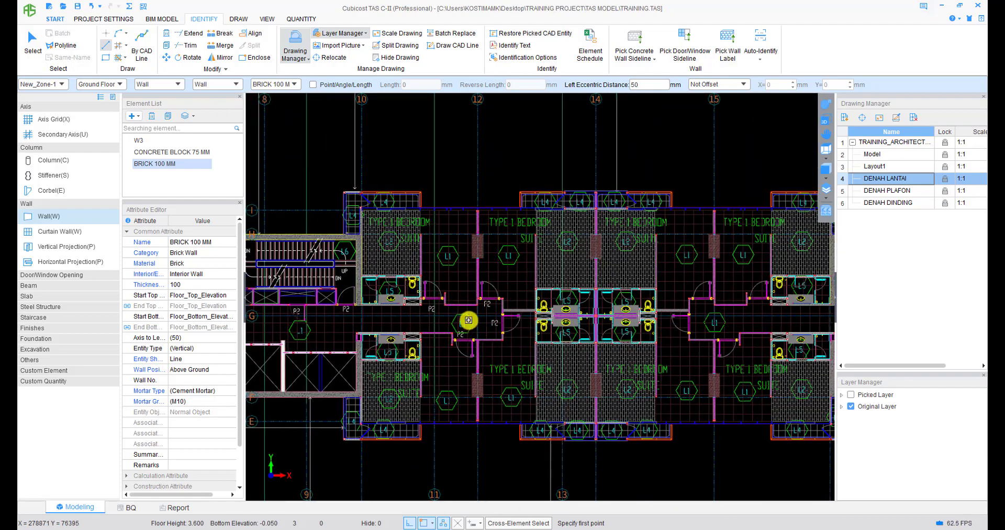
# - Draw BRICK 100 MM walls along the upper, right and lower sides of the upper L5 bathroom beside grid 10
pyautogui.scroll(2, 468, 320)
pyautogui.moveTo(419, 343); pyautogui.dragTo(516, 310, button='middle')
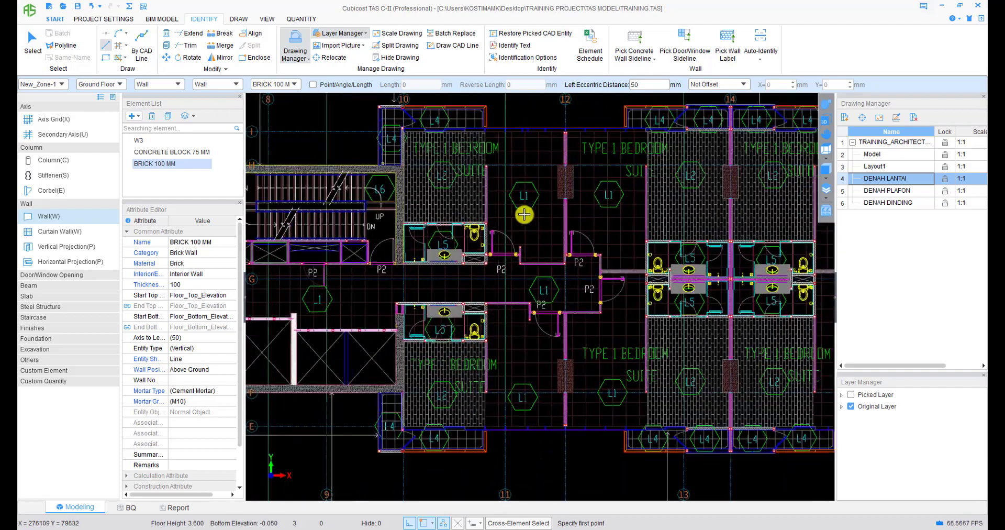
pyautogui.scroll(5, 524, 214)
pyautogui.scroll(4, 446, 309)
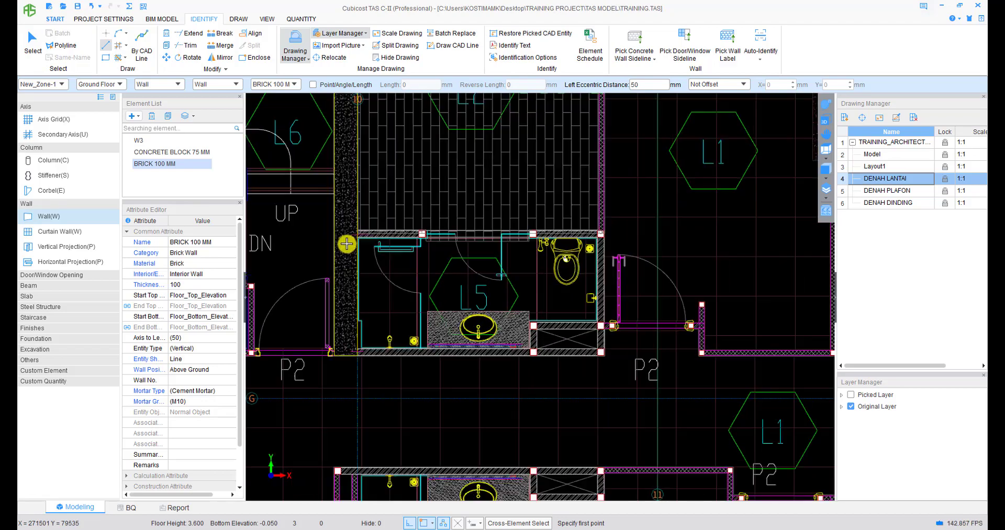
pyautogui.scroll(5, 347, 243)
pyautogui.click(360, 227)
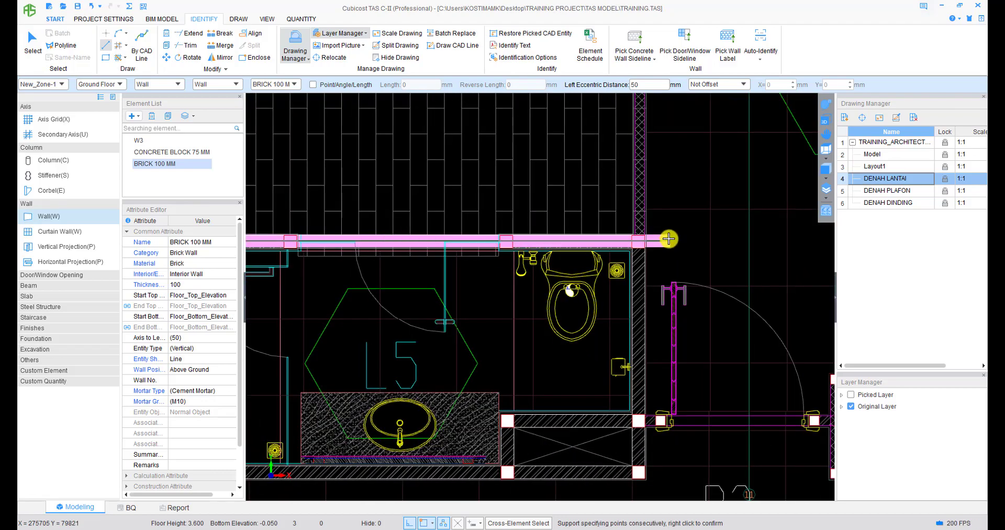
pyautogui.moveTo(632, 334); pyautogui.dragTo(629, 214, button='middle')
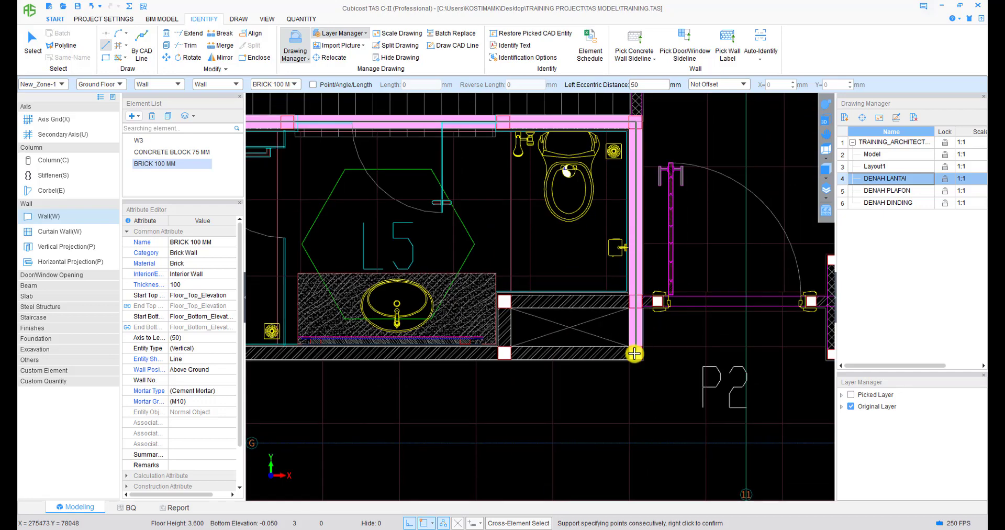
pyautogui.click(634, 354)
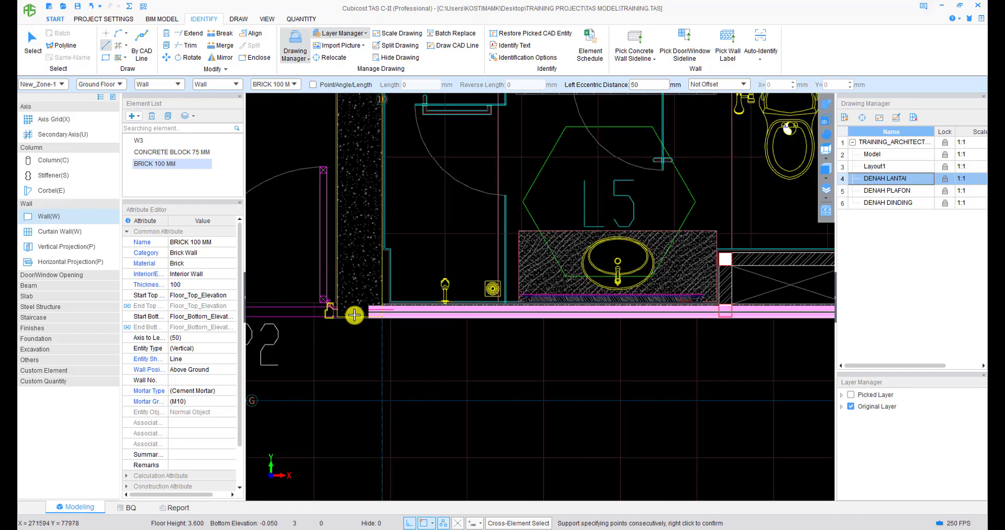
pyautogui.click(384, 316)
# - Align the lower BRICK 100 MM wall of the upper L5 bathroom with the upper line of its drawing hatch
pyautogui.scroll(2, 420, 311)
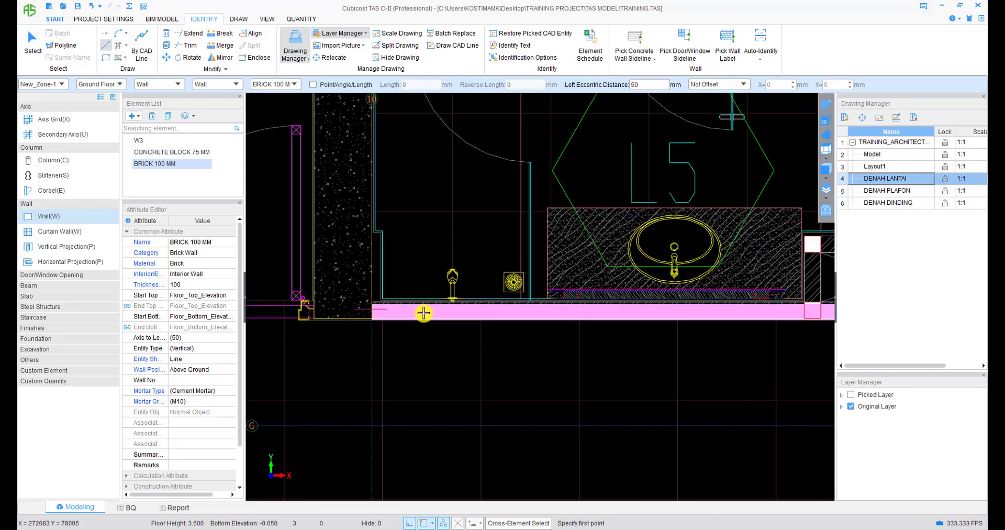
pyautogui.rightClick(418, 310)
pyautogui.click(419, 311)
pyautogui.scroll(1, 420, 311)
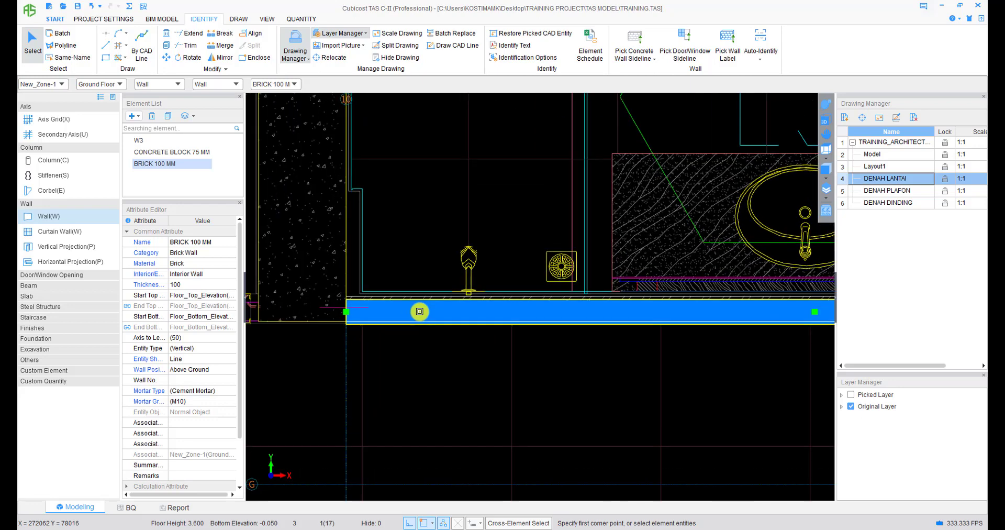
pyautogui.rightClick(420, 312)
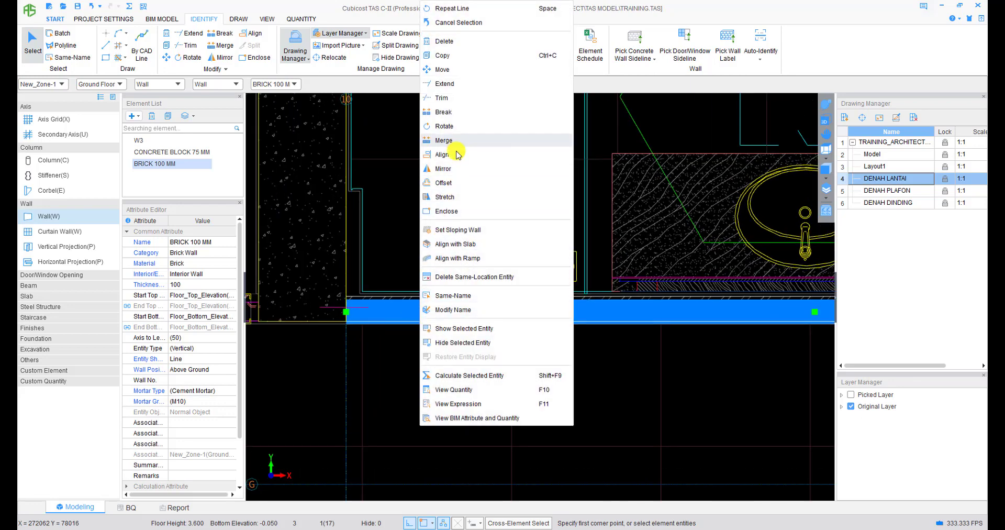
pyautogui.press('Escape')
pyautogui.hotkey('ctrl', 'shift', 'a')
pyautogui.scroll(3, 426, 294)
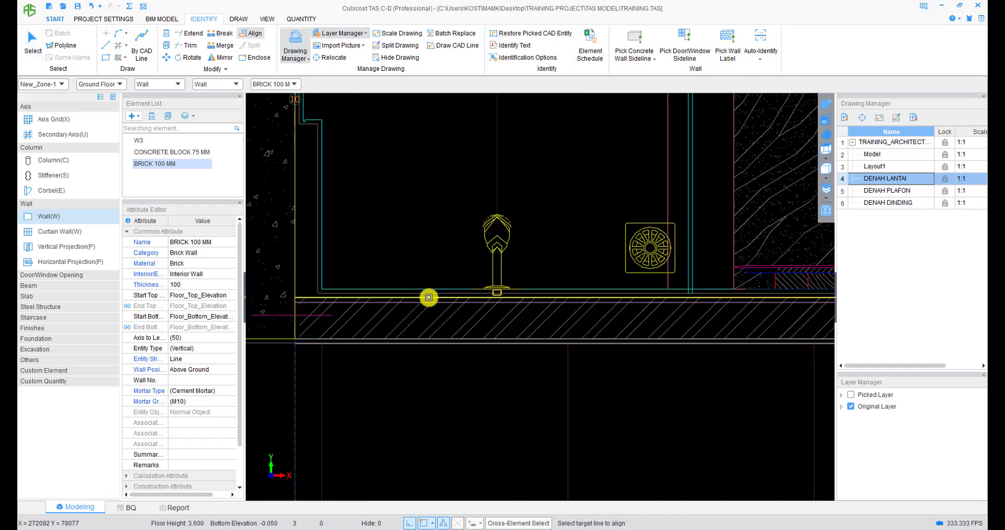
pyautogui.click(430, 297)
pyautogui.scroll(-3, 442, 312)
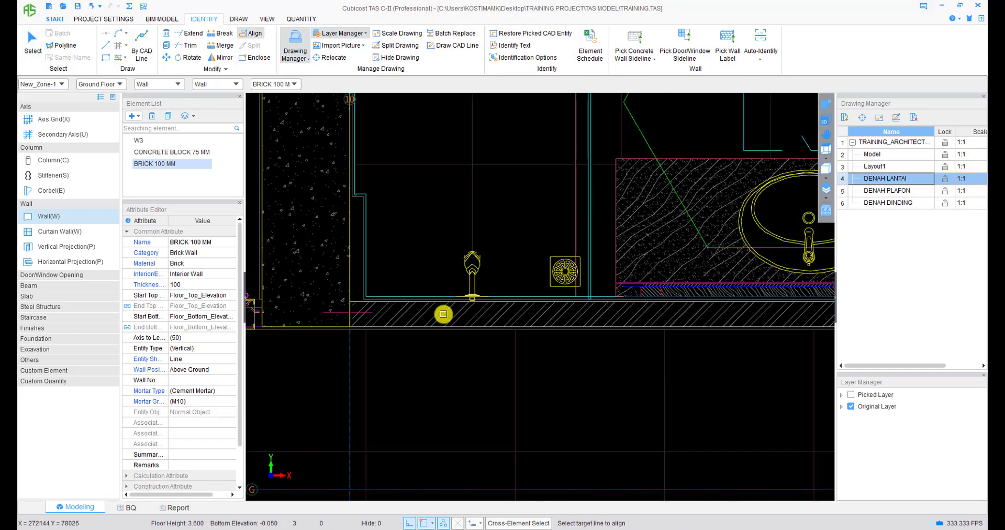
# - Draw a BRICK 100 MM wall along the upper side of the crossed duct in the L5 bathroom's lower right corner
pyautogui.scroll(-2, 671, 284)
pyautogui.moveTo(817, 280); pyautogui.dragTo(532, 307, button='middle')
pyautogui.scroll(4, 657, 265)
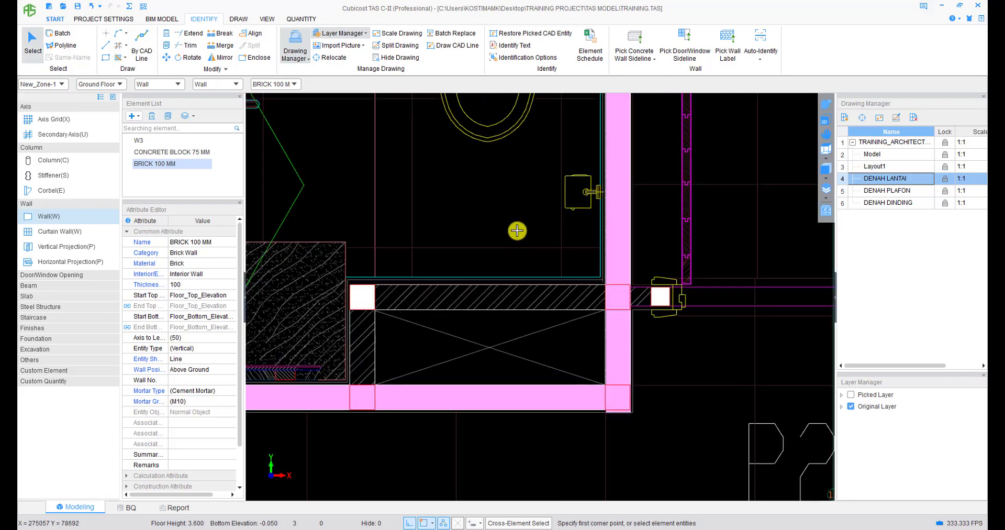
pyautogui.rightClick(518, 230)
pyautogui.click(535, 258)
pyautogui.click(348, 296)
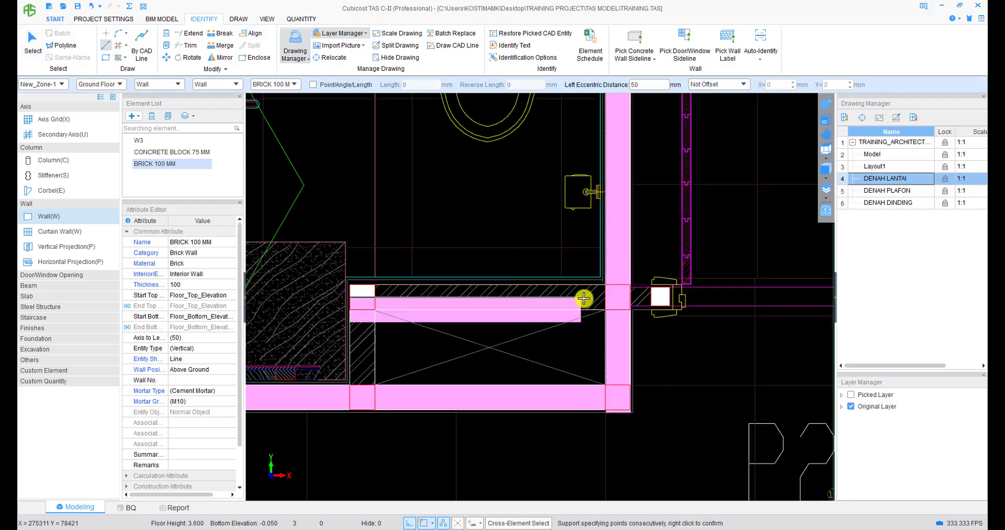
pyautogui.press('F4')
pyautogui.press('F4')
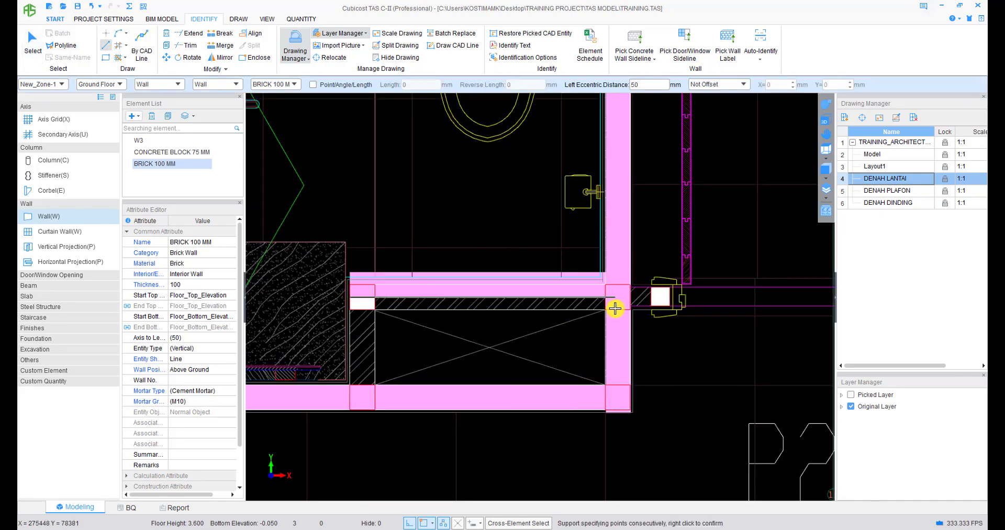
pyautogui.click(616, 308)
pyautogui.rightClick(610, 308)
# - Close the left side of the L5 bathroom's crossed duct with a BRICK 100 MM wall placed on its hatch
pyautogui.scroll(-2, 543, 306)
pyautogui.scroll(2, 426, 319)
pyautogui.scroll(1, 426, 319)
pyautogui.rightClick(434, 311)
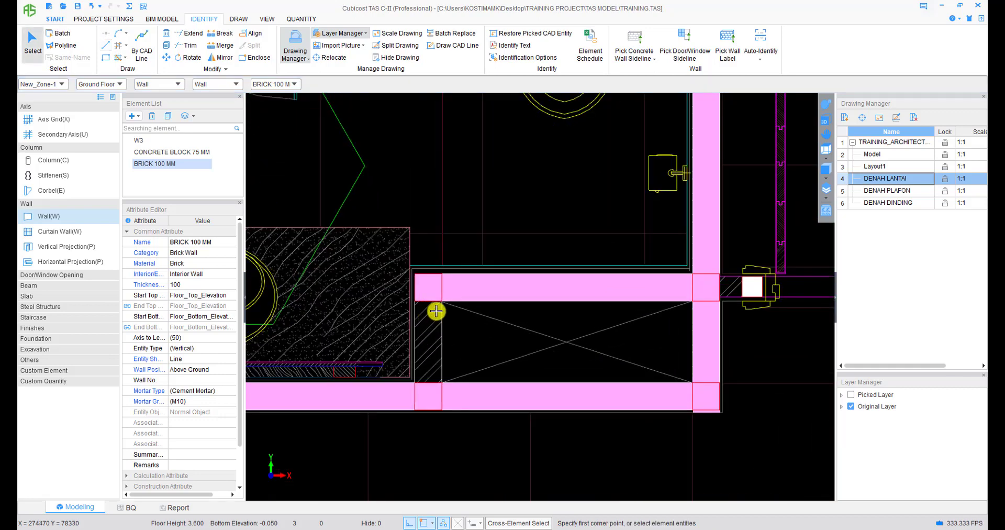
pyautogui.rightClick(435, 310)
pyautogui.click(457, 339)
pyautogui.click(416, 295)
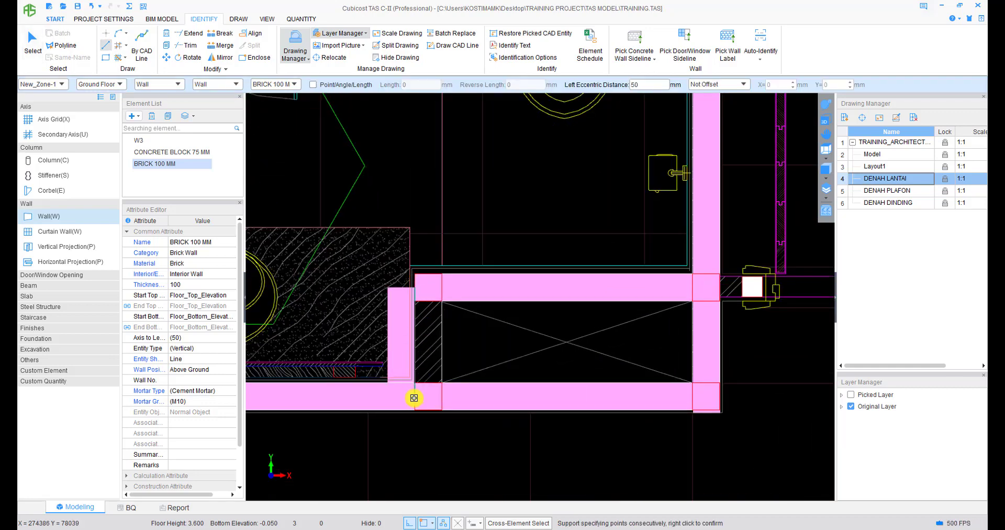
pyautogui.press('F4')
pyautogui.click(415, 391)
pyautogui.rightClick(421, 338)
# - Draw a BRICK 100 MM wall along grid 10 beside the upper L4 balcony, from its upper corner to the concrete wall
pyautogui.scroll(-3, 421, 338)
pyautogui.moveTo(443, 152); pyautogui.dragTo(501, 374, button='middle')
pyautogui.scroll(-1, 502, 375)
pyautogui.scroll(-2, 502, 374)
pyautogui.moveTo(393, 325); pyautogui.dragTo(575, 412, button='middle')
pyautogui.scroll(3, 469, 204)
pyautogui.moveTo(482, 134); pyautogui.dragTo(483, 211, button='middle')
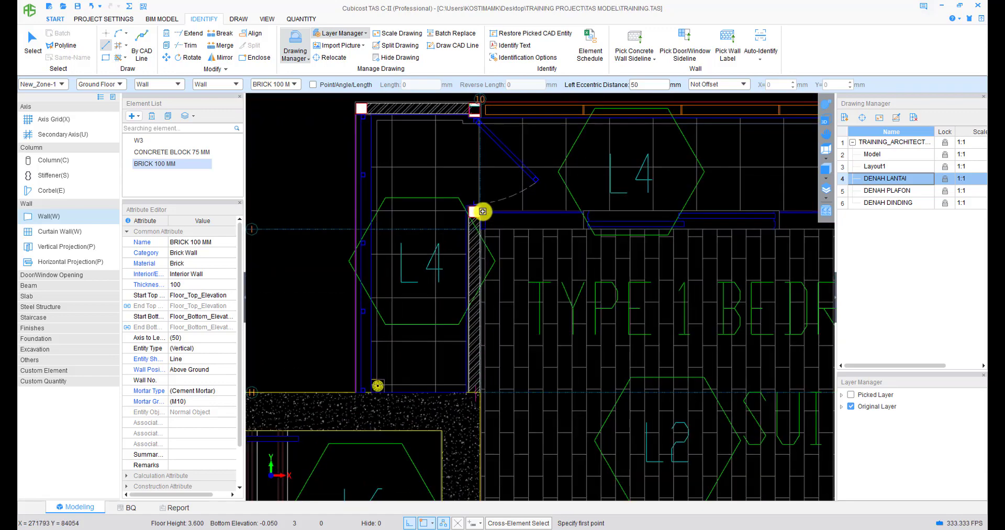
pyautogui.moveTo(483, 171); pyautogui.dragTo(487, 263, button='middle')
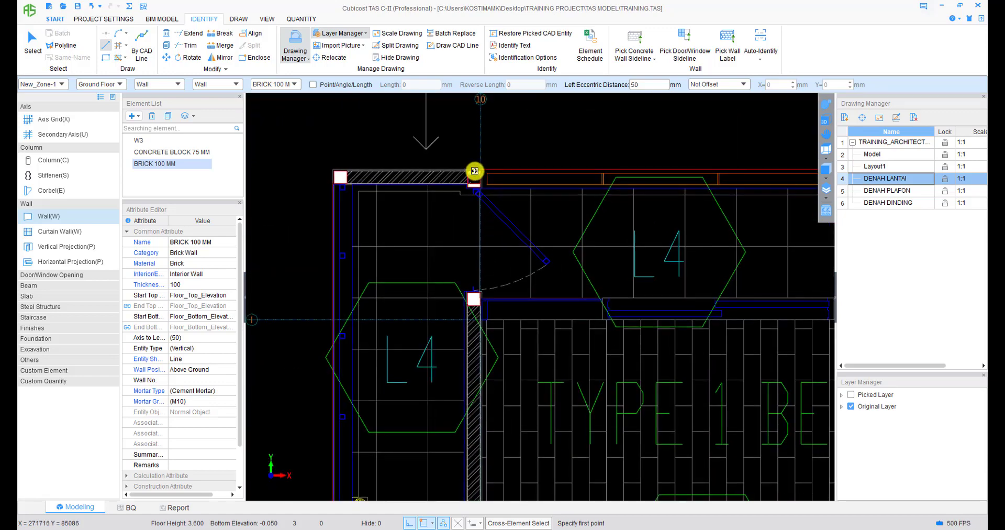
pyautogui.scroll(1, 476, 213)
pyautogui.moveTo(483, 335); pyautogui.dragTo(492, 265, button='middle')
pyautogui.moveTo(491, 348); pyautogui.dragTo(507, 111, button='middle')
pyautogui.scroll(1, 511, 263)
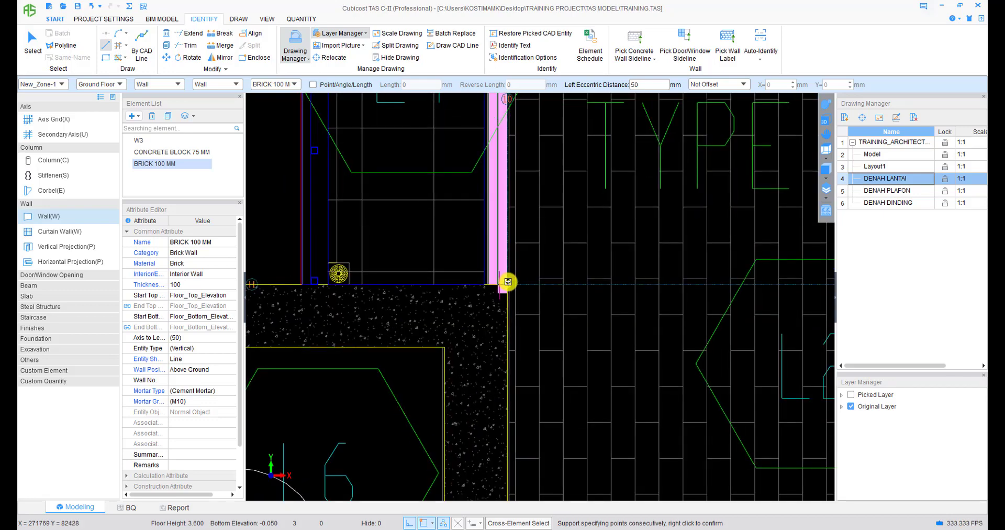
pyautogui.rightClick(508, 282)
# - Draw a BRICK 100 MM wall along the upper edge of the L4 balcony, joining the grid 10 wall
pyautogui.scroll(-2, 506, 278)
pyautogui.moveTo(495, 307); pyautogui.dragTo(483, 487, button='middle')
pyautogui.scroll(2, 415, 217)
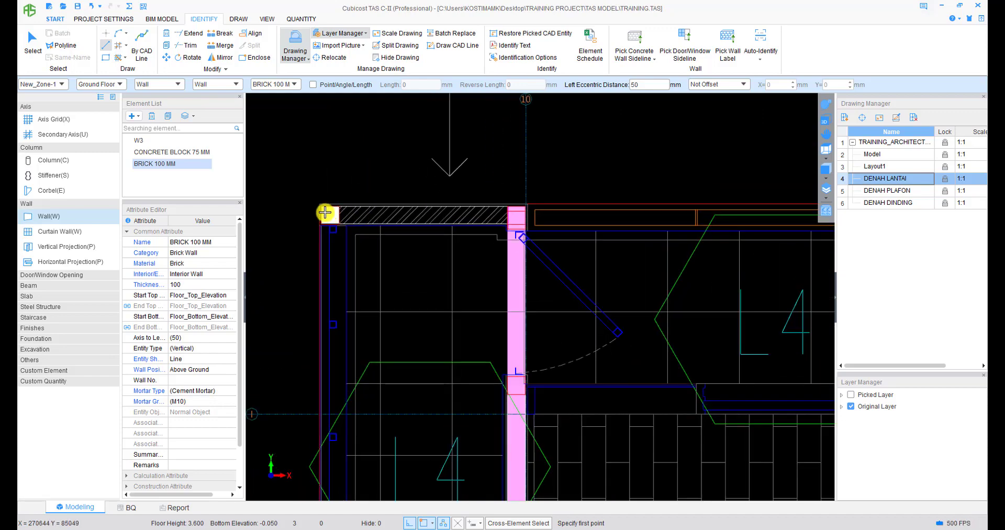
pyautogui.click(322, 214)
pyautogui.click(516, 215)
pyautogui.rightClick(509, 246)
# - Draw a BRICK 100 MM wall along grid 10 beside the lower L4 balcony, from its lower corner up to the concrete wall
pyautogui.scroll(-4, 498, 294)
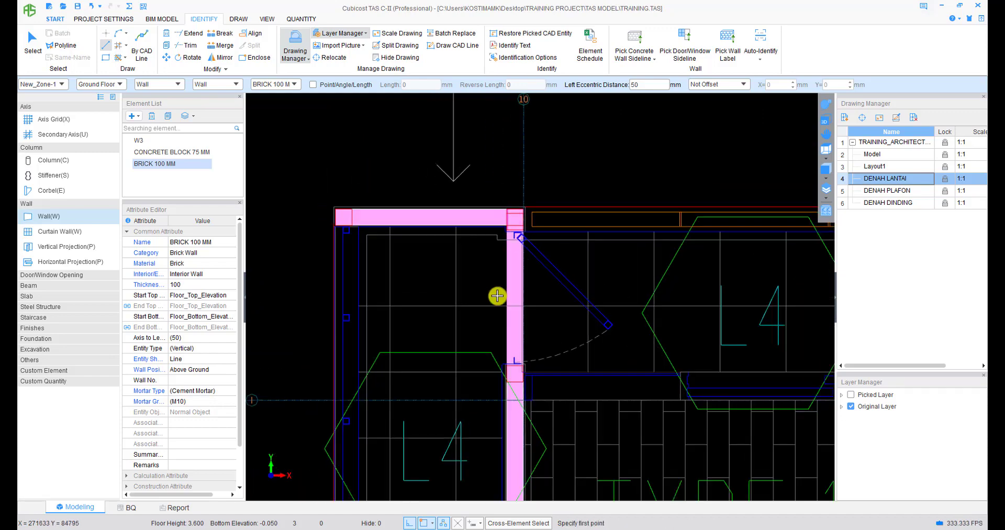
pyautogui.moveTo(480, 348); pyautogui.dragTo(527, 228, button='middle')
pyautogui.scroll(-4, 526, 251)
pyautogui.moveTo(380, 445); pyautogui.dragTo(465, 330, button='middle')
pyautogui.scroll(2, 388, 347)
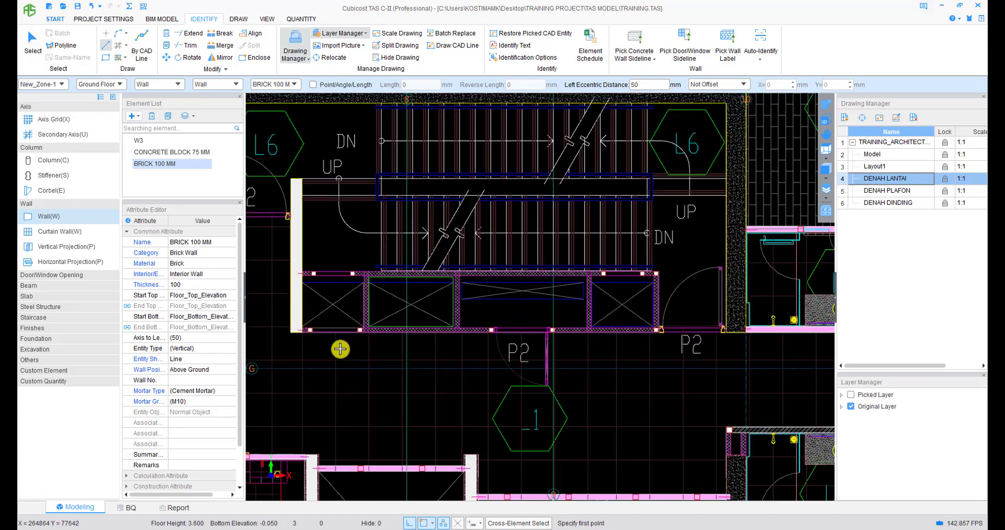
pyautogui.moveTo(340, 347)
pyautogui.mouseDown(button='middle')
pyautogui.moveTo(398, 337)
pyautogui.moveTo(464, 358)
pyautogui.moveTo(516, 180)
pyautogui.mouseUp(button='middle')
pyautogui.moveTo(501, 310); pyautogui.dragTo(497, 229, button='middle')
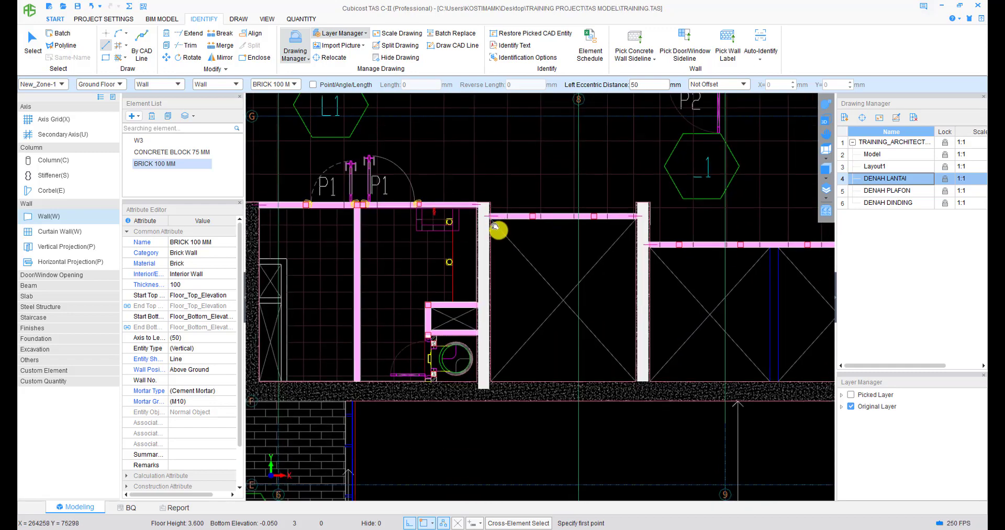
pyautogui.moveTo(598, 292)
pyautogui.mouseDown(button='middle')
pyautogui.moveTo(448, 265)
pyautogui.moveTo(390, 266)
pyautogui.mouseUp(button='middle')
pyautogui.moveTo(727, 291); pyautogui.dragTo(529, 308, button='middle')
pyautogui.moveTo(498, 462)
pyautogui.mouseDown(button='middle')
pyautogui.moveTo(495, 401)
pyautogui.moveTo(529, 271)
pyautogui.mouseUp(button='middle')
pyautogui.scroll(3, 503, 396)
pyautogui.rightClick(510, 319)
pyautogui.rightClick(516, 325)
pyautogui.click(538, 352)
pyautogui.scroll(2, 532, 411)
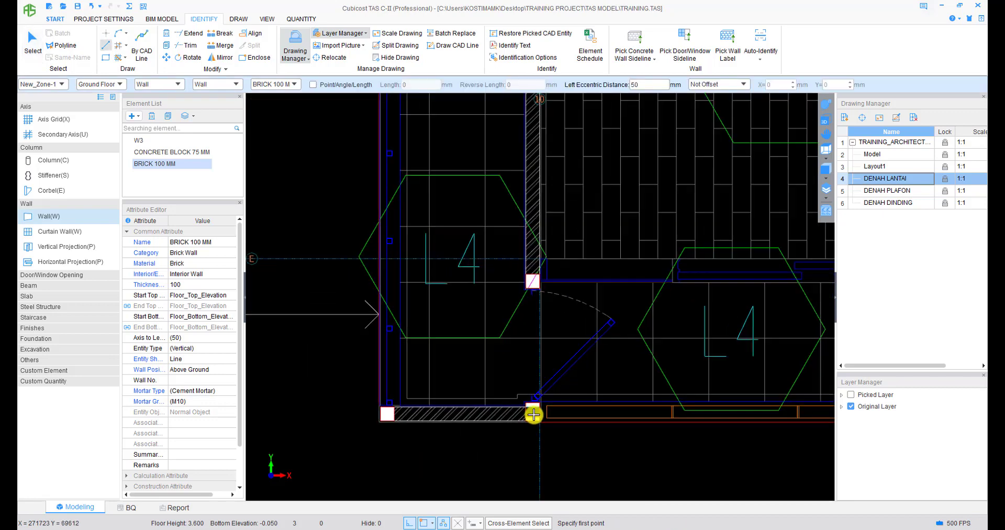
pyautogui.click(532, 421)
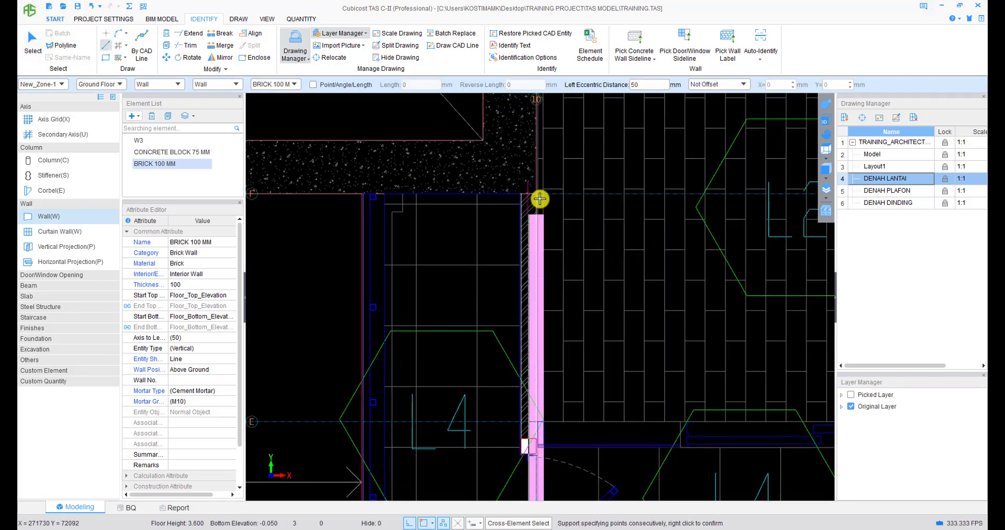
pyautogui.press('F4')
pyautogui.press('F4')
pyautogui.click(532, 194)
pyautogui.rightClick(531, 195)
# - Draw a BRICK 100 MM wall along the lower edge of the L4 balcony, joining the grid 10 wall
pyautogui.moveTo(420, 261); pyautogui.dragTo(470, 118, button='middle')
pyautogui.click(412, 453)
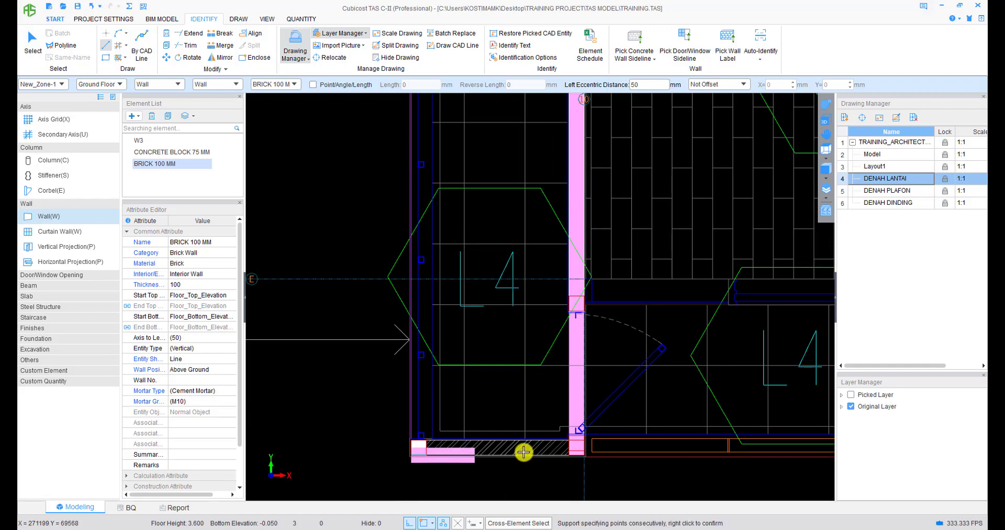
pyautogui.click(567, 453)
pyautogui.rightClick(567, 453)
pyautogui.scroll(-1, 547, 423)
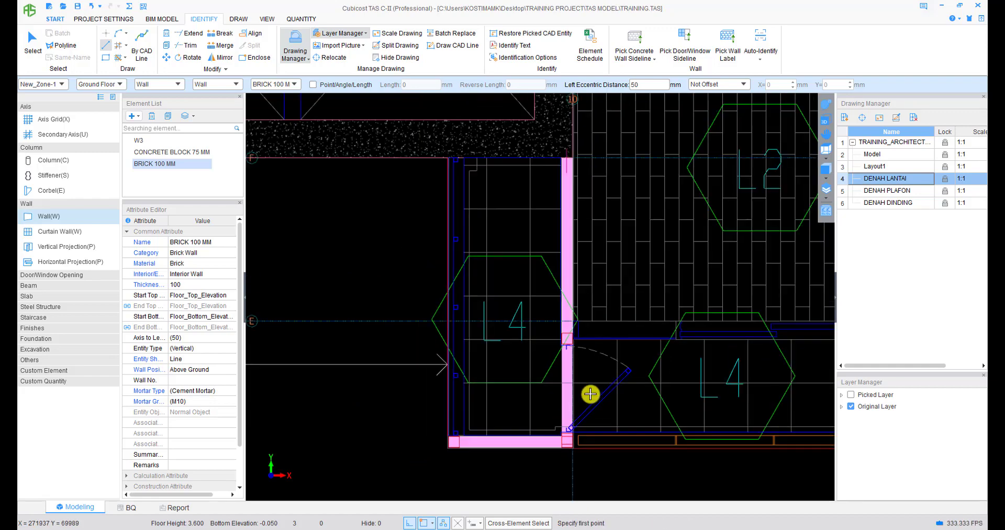
# - Draw a BRICK 100 MM wall along the lower side of the L5 bathroom between grids 10 and 11, below the corridor
pyautogui.moveTo(733, 370); pyautogui.dragTo(419, 377, button='middle')
pyautogui.scroll(-1, 418, 377)
pyautogui.scroll(-1, 602, 252)
pyautogui.moveTo(636, 178); pyautogui.dragTo(569, 346, button='middle')
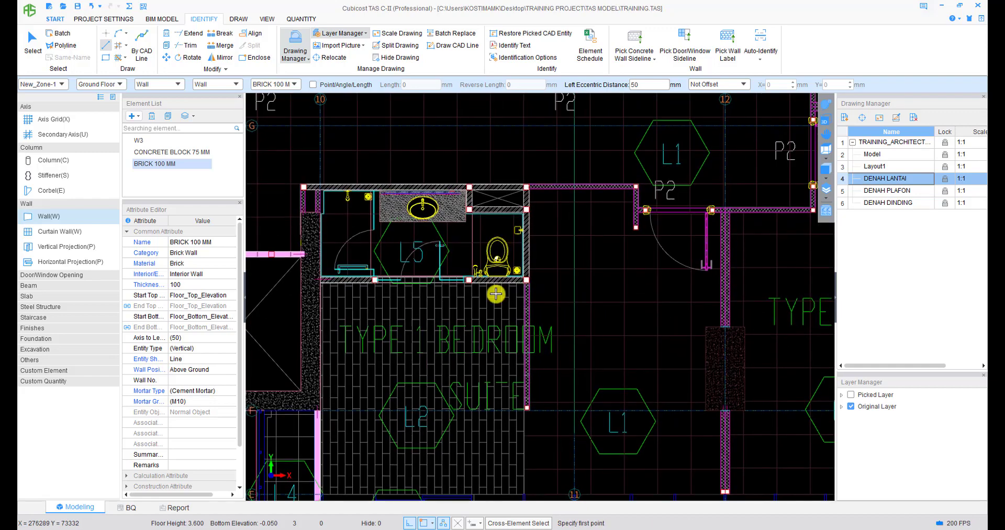
pyautogui.scroll(3, 309, 276)
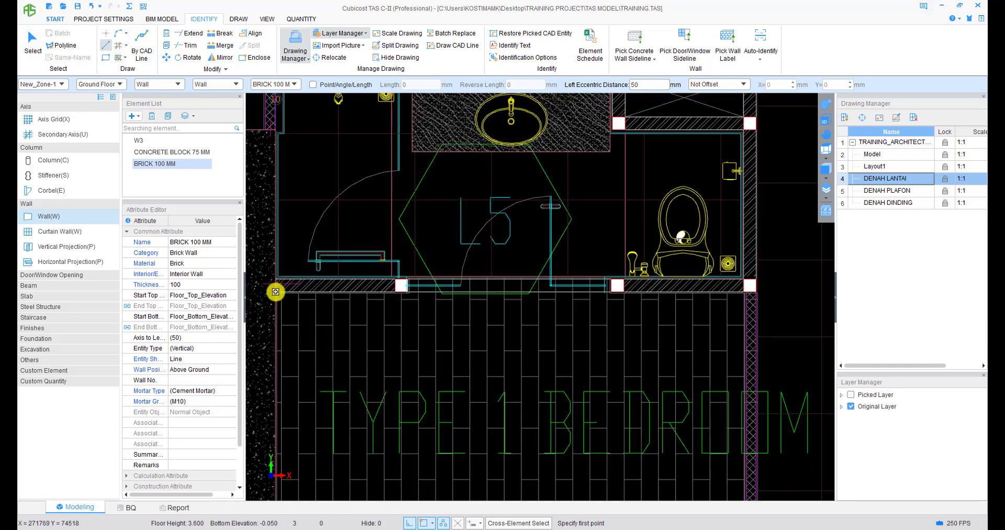
pyautogui.scroll(4, 275, 291)
pyautogui.click(278, 286)
pyautogui.scroll(-1, 398, 292)
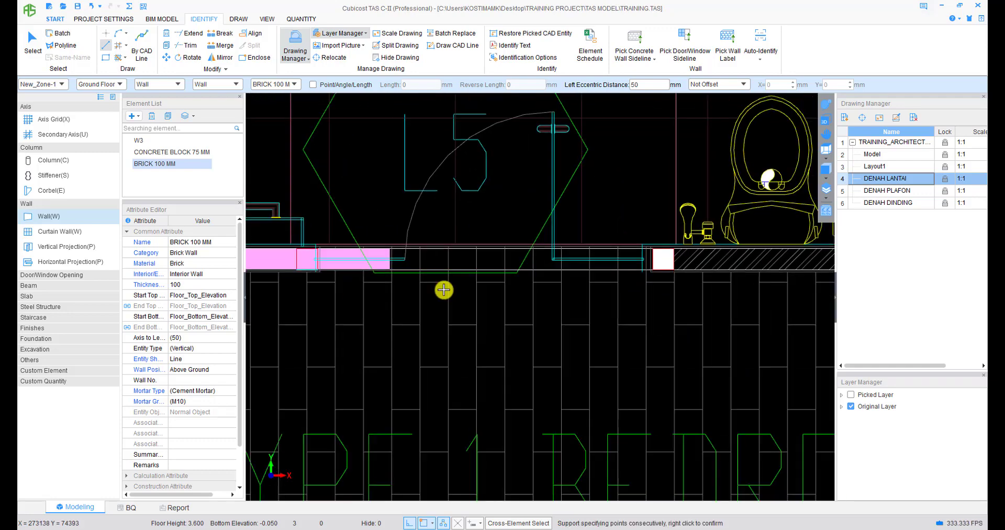
pyautogui.moveTo(686, 261); pyautogui.dragTo(442, 287, button='middle')
pyautogui.click(649, 286)
pyautogui.rightClick(650, 285)
# - Draw a BRICK 100 MM wall up the right side of this L5 bathroom to its upper corner
pyautogui.moveTo(638, 157); pyautogui.dragTo(684, 476, button='middle')
pyautogui.click(685, 243)
pyautogui.rightClick(687, 242)
# - Draw a BRICK 100 MM wall along the upper side of the L5 bathroom, ending at the corner just past grid 10
pyautogui.click(694, 253)
pyautogui.moveTo(448, 257); pyautogui.dragTo(706, 269, button='middle')
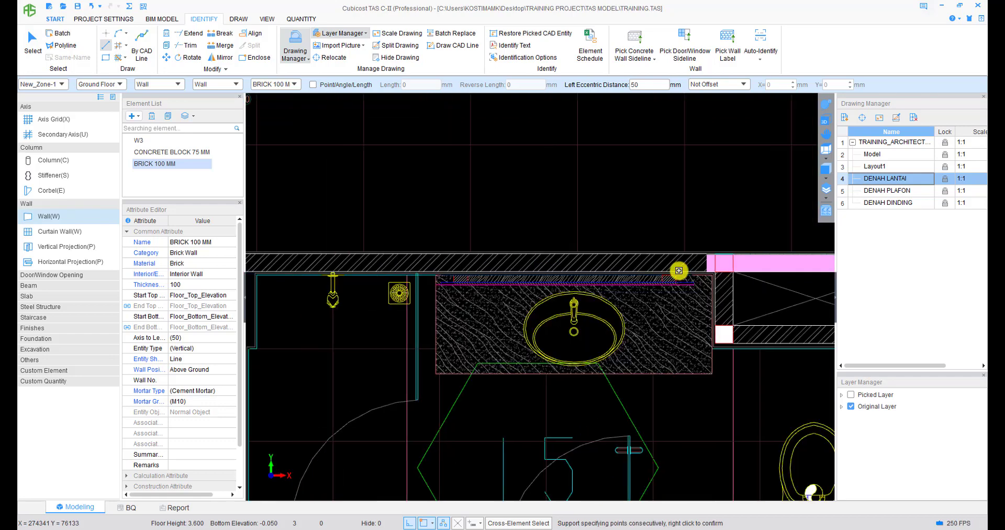
pyautogui.moveTo(361, 252); pyautogui.dragTo(594, 238, button='middle')
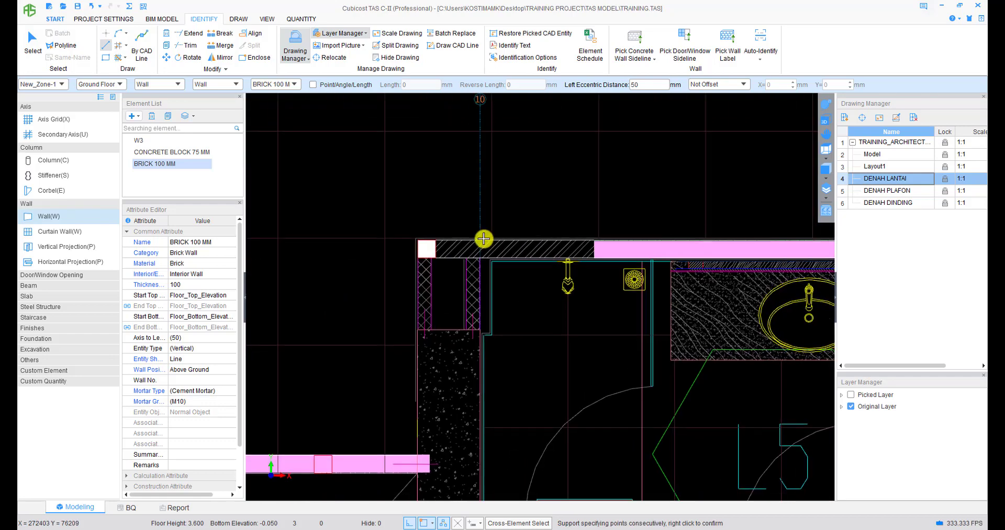
pyautogui.rightClick(418, 242)
# - Enclose the crossed duct in the L5 bathroom's upper right corner with BRICK 100 MM walls on its left and lower sides
pyautogui.moveTo(508, 269); pyautogui.dragTo(179, 248, button='middle')
pyautogui.scroll(2, 639, 254)
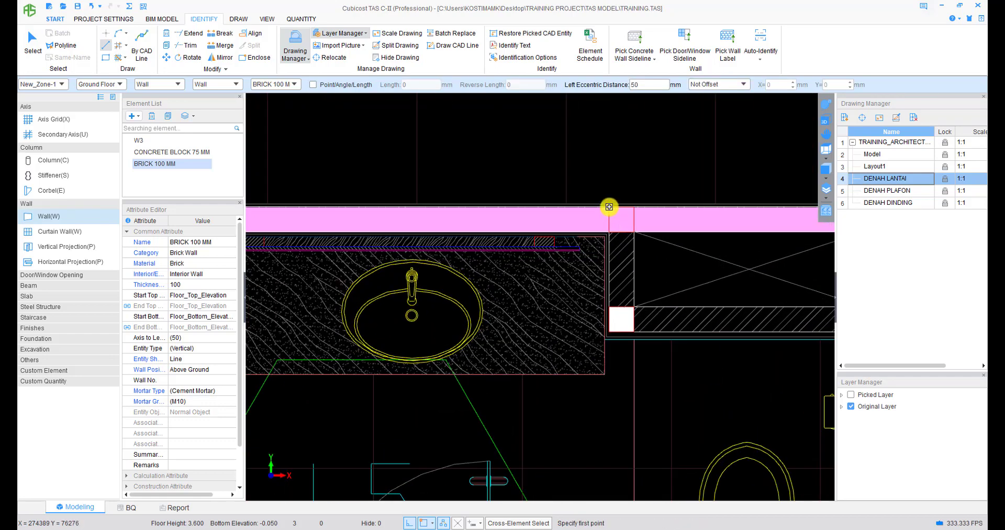
pyautogui.moveTo(736, 336); pyautogui.dragTo(477, 327, button='middle')
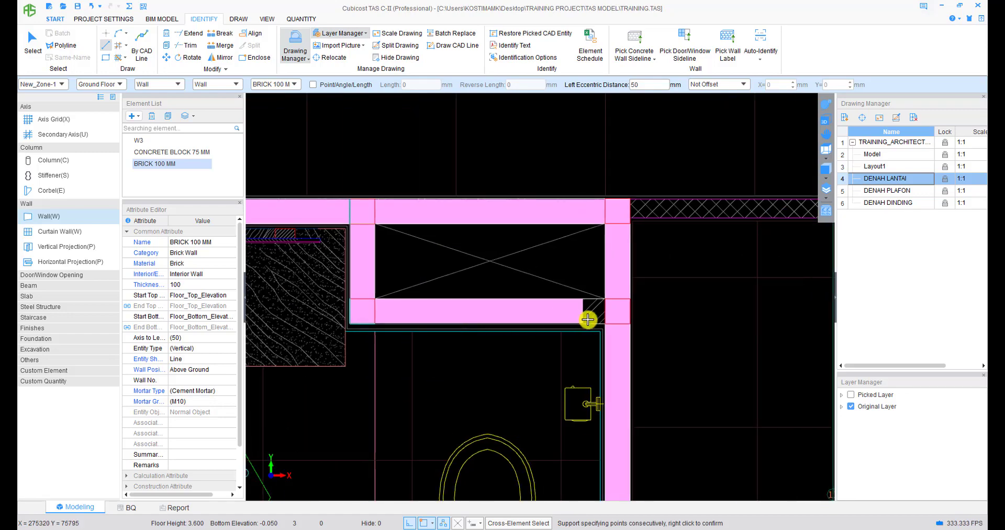
pyautogui.scroll(-5, 593, 306)
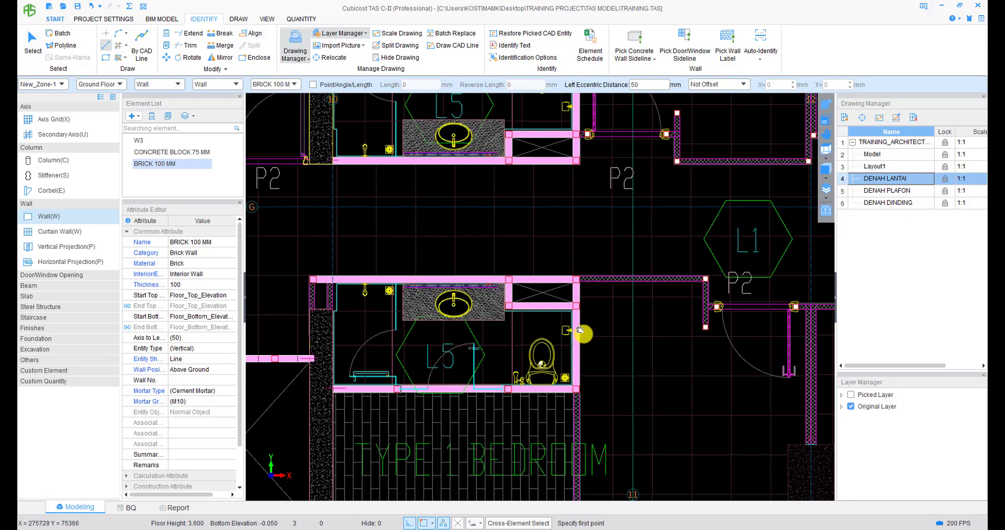
# - Draw a BRICK 100 MM wall down the left side of the two stacked L5 bathrooms near grid 13
pyautogui.moveTo(604, 280); pyautogui.dragTo(600, 301, button='middle')
pyautogui.scroll(-1, 600, 301)
pyautogui.moveTo(552, 249); pyautogui.dragTo(541, 337, button='middle')
pyautogui.moveTo(618, 316); pyautogui.dragTo(452, 271, button='middle')
pyautogui.scroll(-5, 507, 268)
pyautogui.scroll(-4, 493, 281)
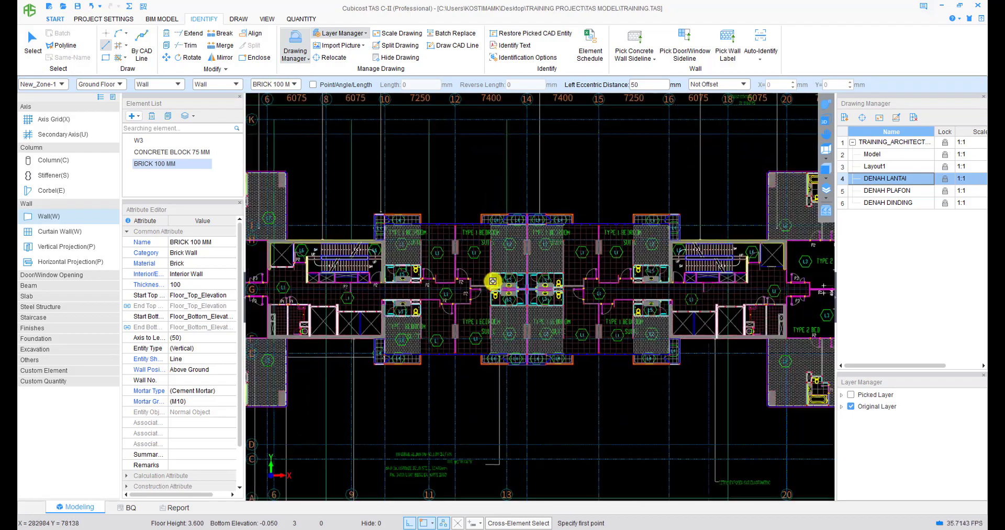
pyautogui.scroll(4, 494, 282)
pyautogui.scroll(6, 494, 282)
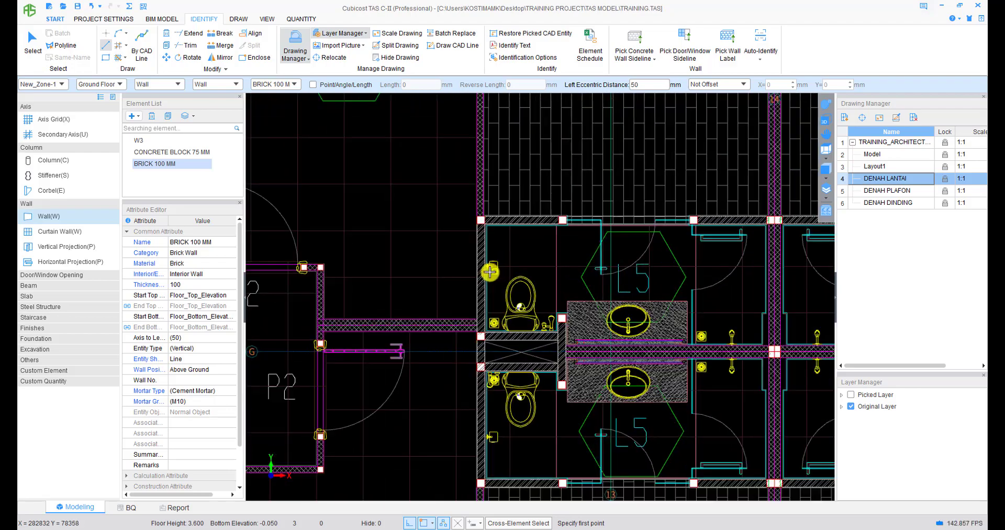
pyautogui.scroll(2, 508, 182)
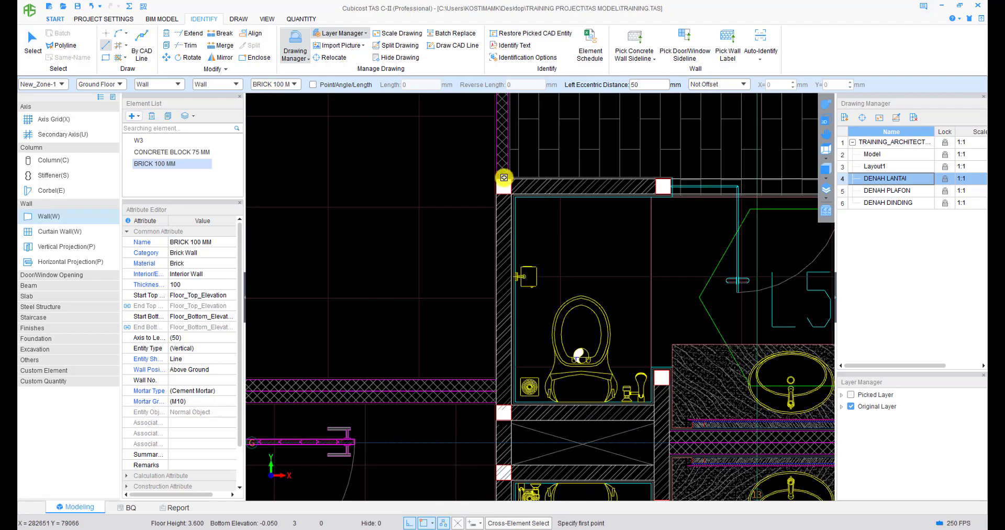
pyautogui.scroll(2, 497, 180)
pyautogui.click(491, 177)
pyautogui.scroll(-3, 492, 178)
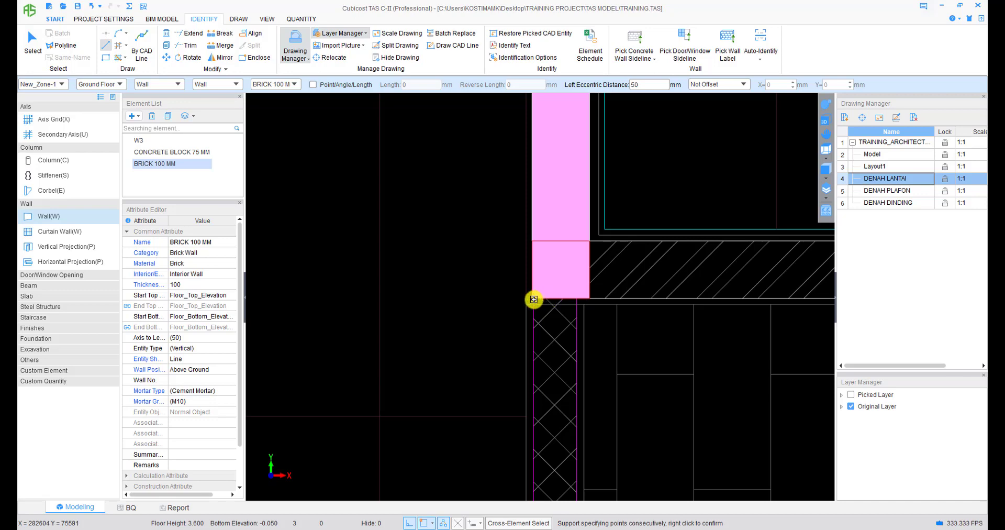
pyautogui.click(533, 298)
# - Draw a BRICK 100 MM wall along the lower side of the lower L5 bathroom, from its left corner to grid 14
pyautogui.scroll(-2, 629, 299)
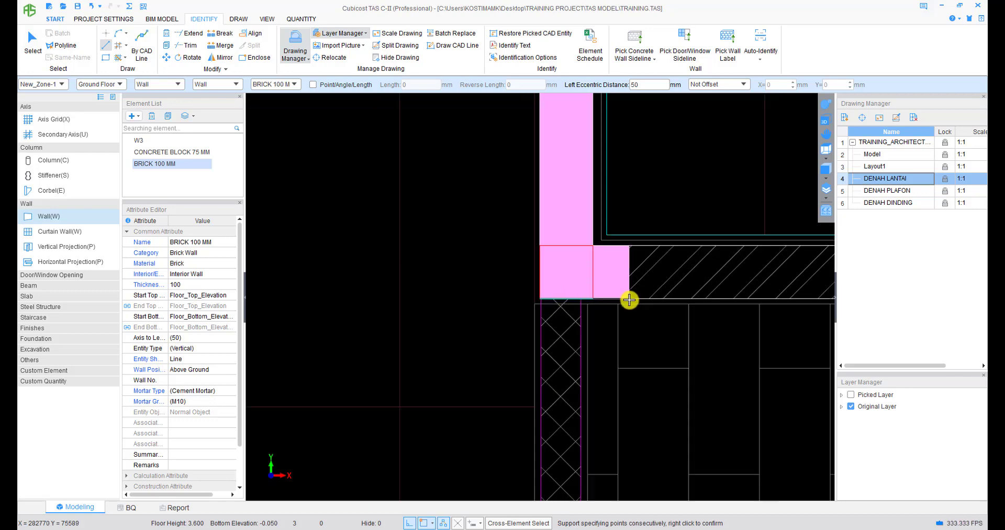
pyautogui.moveTo(752, 306); pyautogui.dragTo(408, 313, button='middle')
pyautogui.scroll(-1, 408, 312)
pyautogui.scroll(-2, 534, 307)
pyautogui.moveTo(608, 307); pyautogui.dragTo(552, 305, button='middle')
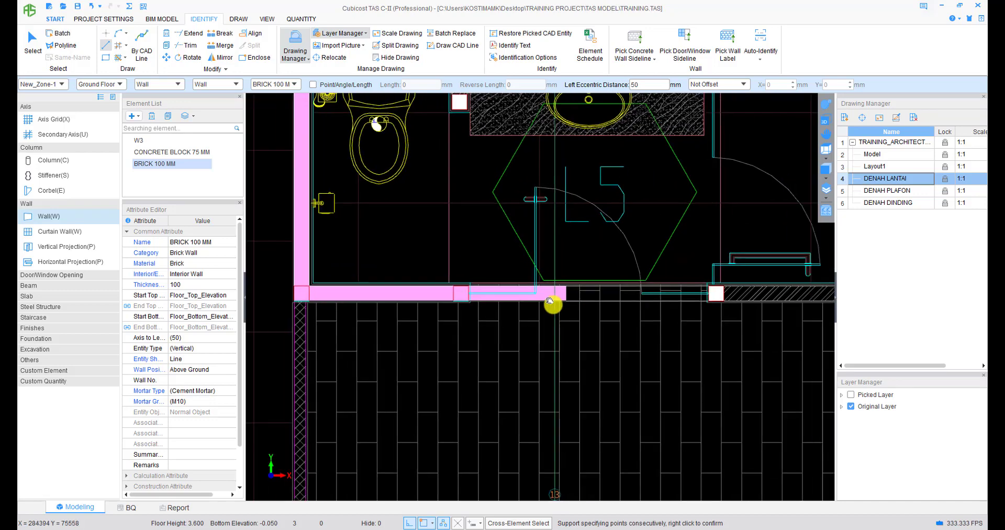
pyautogui.moveTo(623, 300); pyautogui.dragTo(344, 297, button='middle')
pyautogui.scroll(-6, 546, 307)
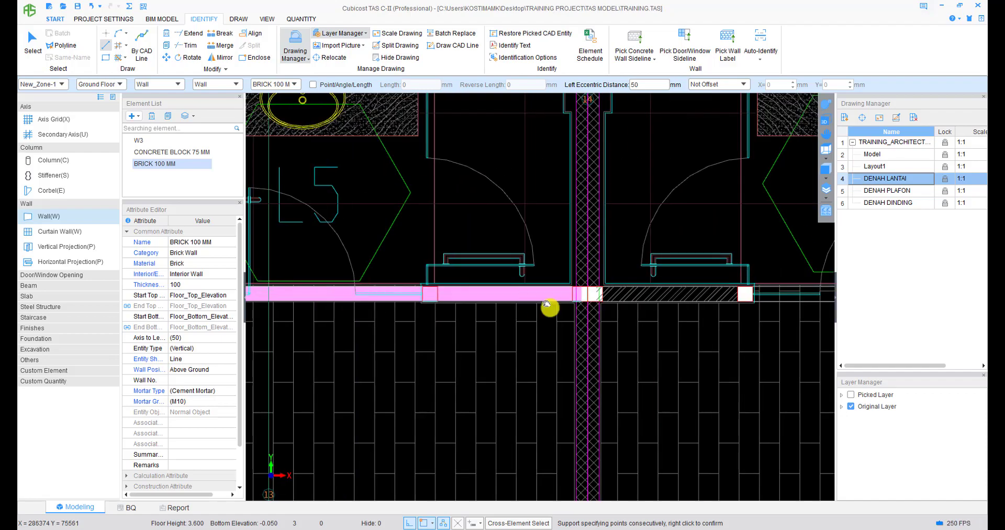
pyautogui.scroll(-2, 510, 323)
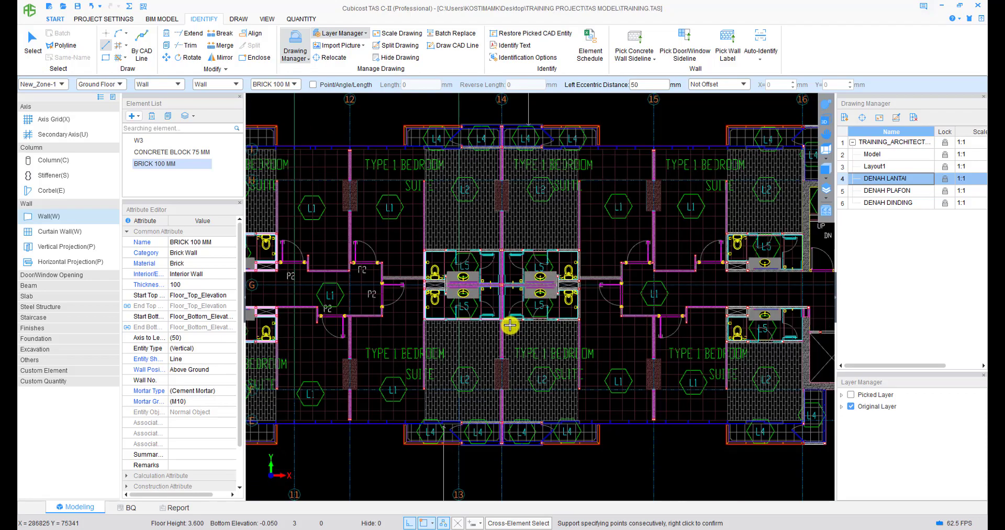
pyautogui.scroll(-2, 509, 321)
pyautogui.scroll(8, 450, 316)
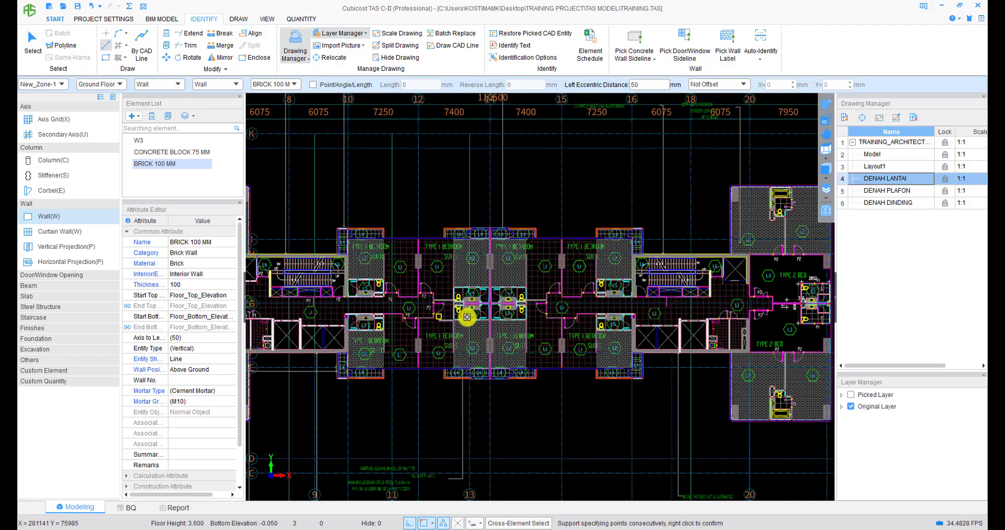
pyautogui.scroll(4, 508, 325)
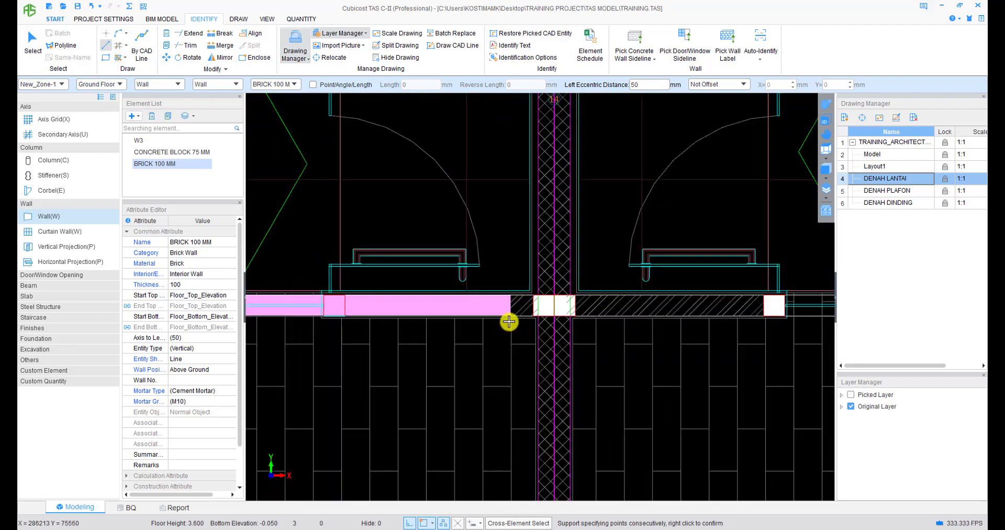
pyautogui.scroll(2, 571, 314)
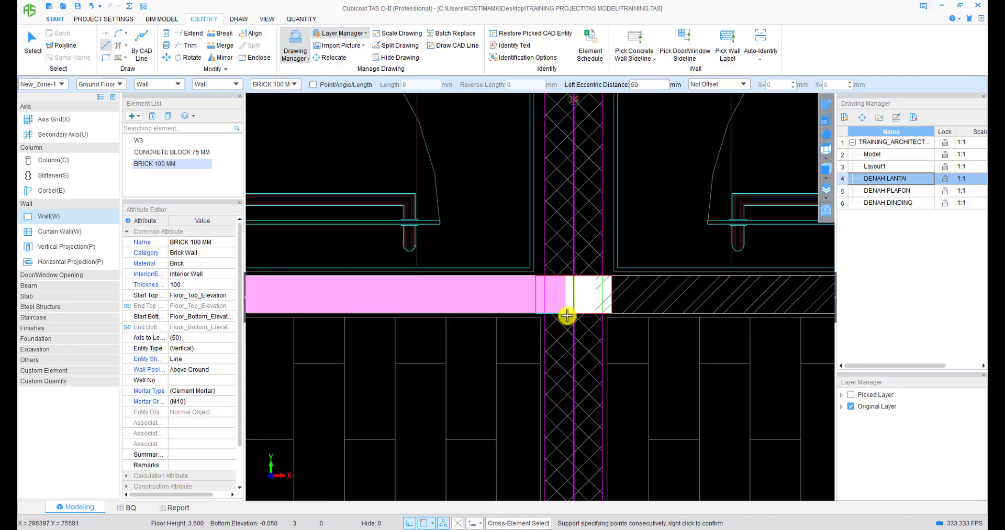
pyautogui.click(576, 313)
pyautogui.rightClick(554, 311)
# - Draw a BRICK 100 MM wall on the right side of the crossed duct between the two L5 bathrooms
pyautogui.scroll(-5, 554, 311)
pyautogui.scroll(4, 419, 230)
pyautogui.click(461, 325)
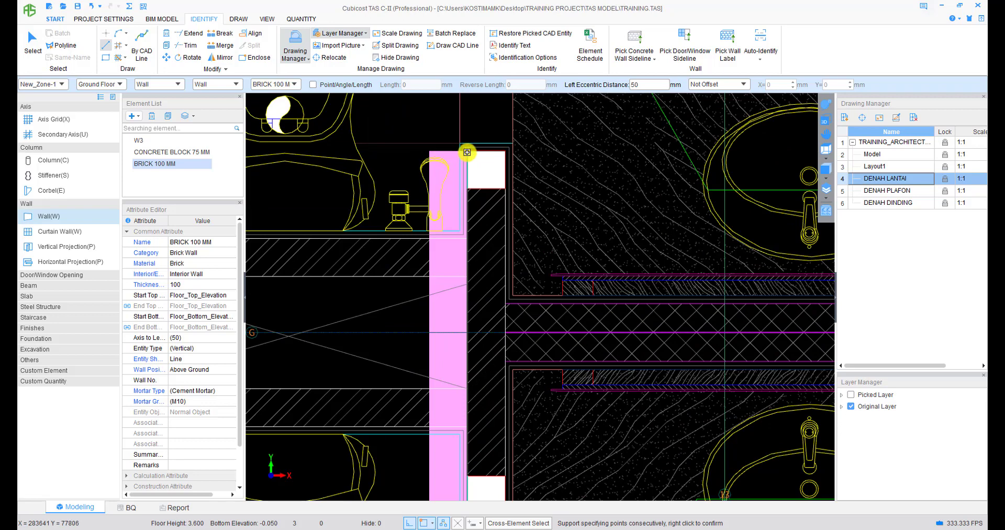
pyautogui.press('F4')
pyautogui.press('F4')
pyautogui.click(467, 152)
pyautogui.rightClick(466, 154)
# - Draw a BRICK 100 MM wall along the upper side of the crossed duct between the L5 bathrooms
pyautogui.moveTo(309, 278); pyautogui.dragTo(573, 284, button='middle')
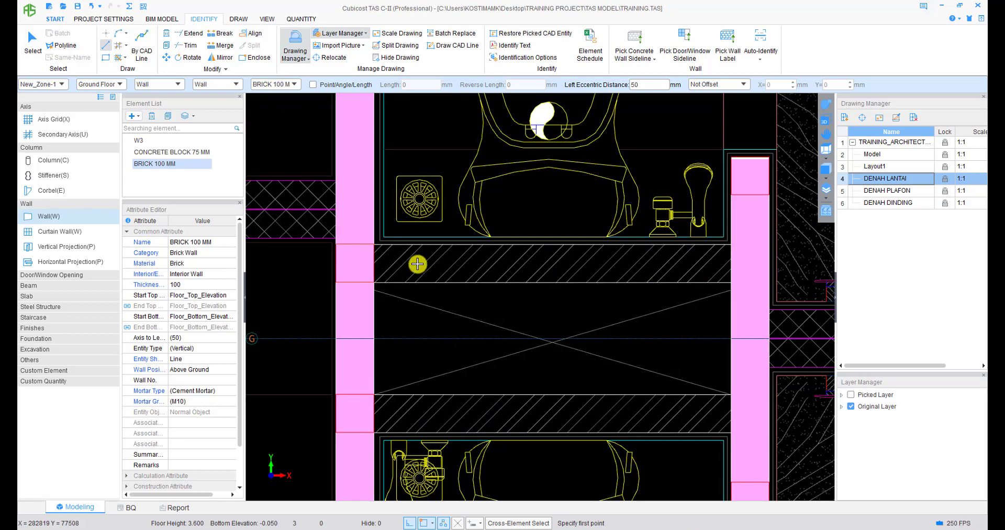
pyautogui.click(335, 282)
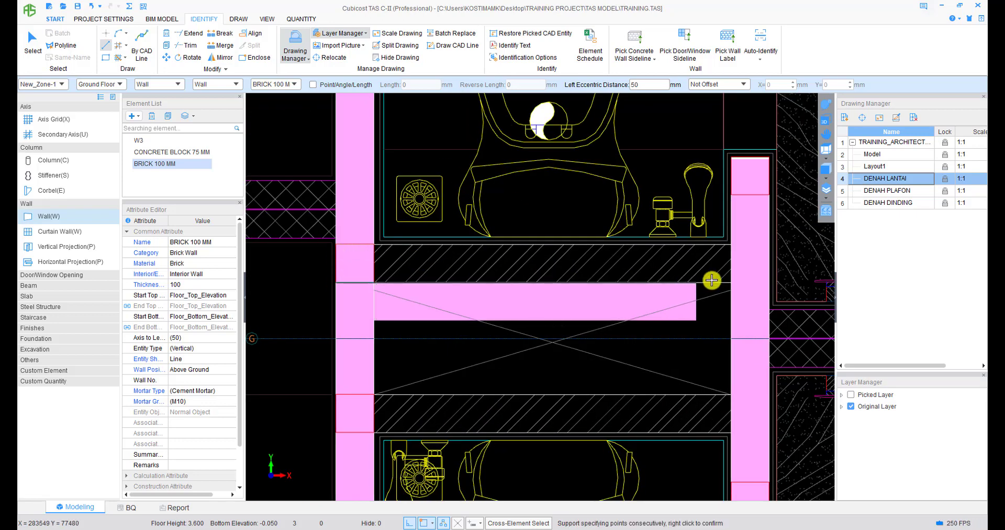
pyautogui.click(759, 285)
pyautogui.rightClick(589, 369)
# - Close the lower side of the crossed duct between the L5 bathrooms with a BRICK 100 MM wall
pyautogui.moveTo(589, 369); pyautogui.dragTo(621, 260, button='middle')
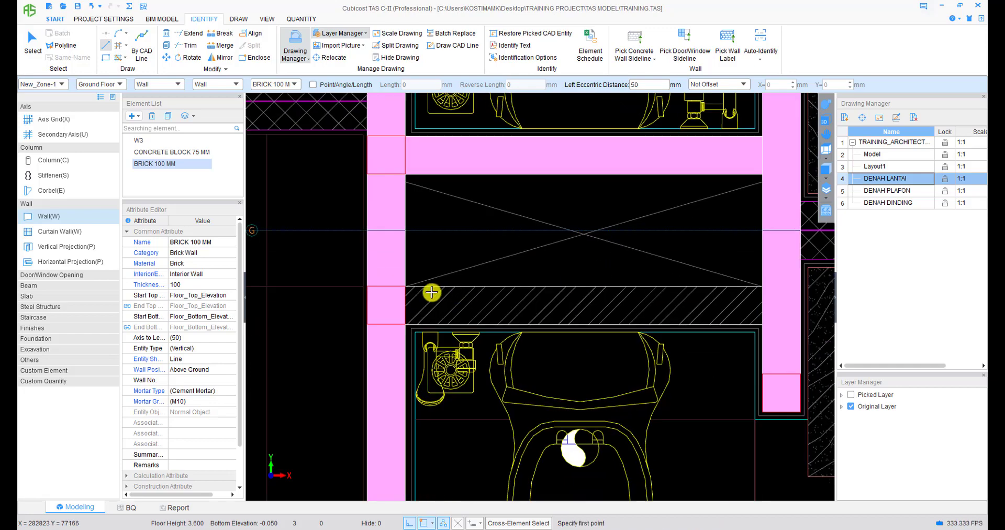
pyautogui.click(406, 285)
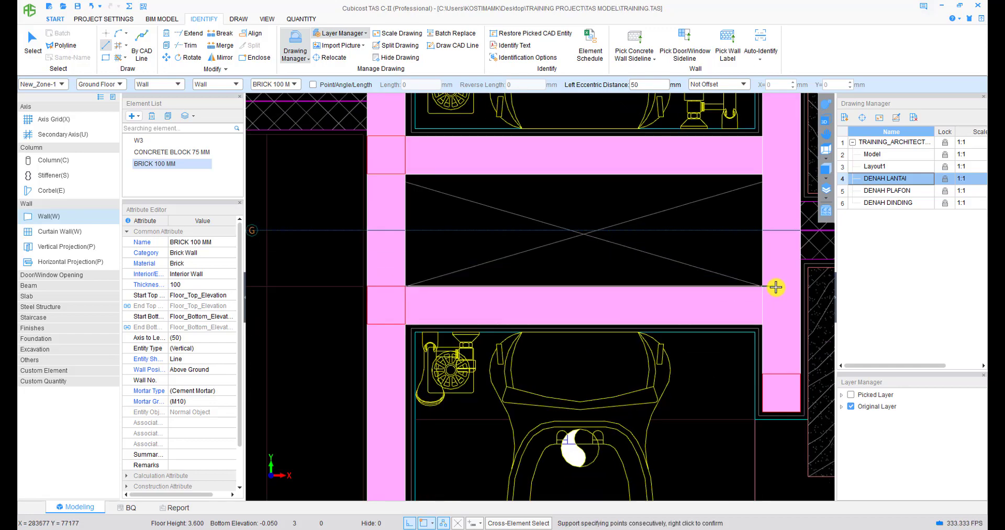
pyautogui.click(774, 287)
pyautogui.rightClick(774, 287)
pyautogui.scroll(-2, 641, 325)
pyautogui.scroll(-2, 636, 322)
# - Draw a BRICK 100 MM wall along the upper side of the upper L5 bathroom, from its left corner to grid 14
pyautogui.moveTo(636, 321); pyautogui.dragTo(542, 401, button='middle')
pyautogui.scroll(-2, 570, 366)
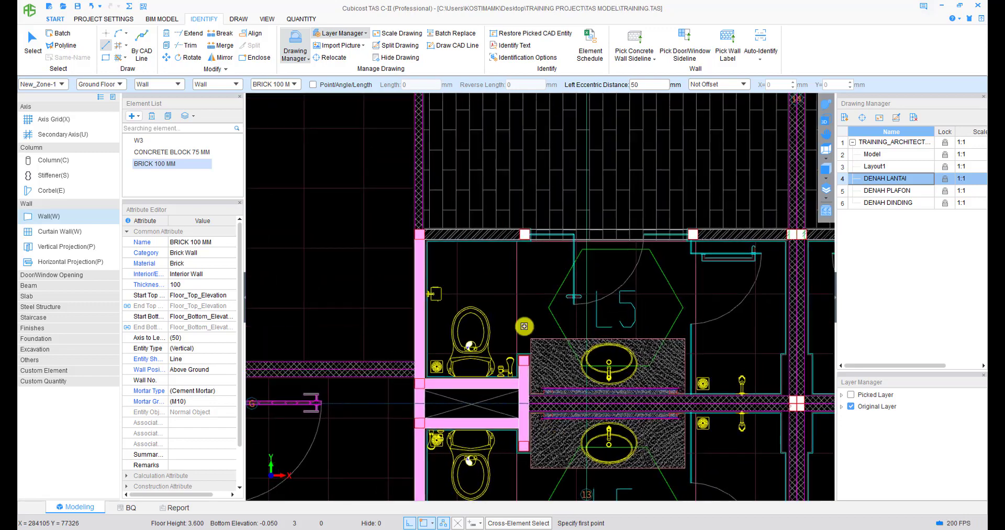
pyautogui.scroll(2, 438, 236)
pyautogui.scroll(3, 410, 226)
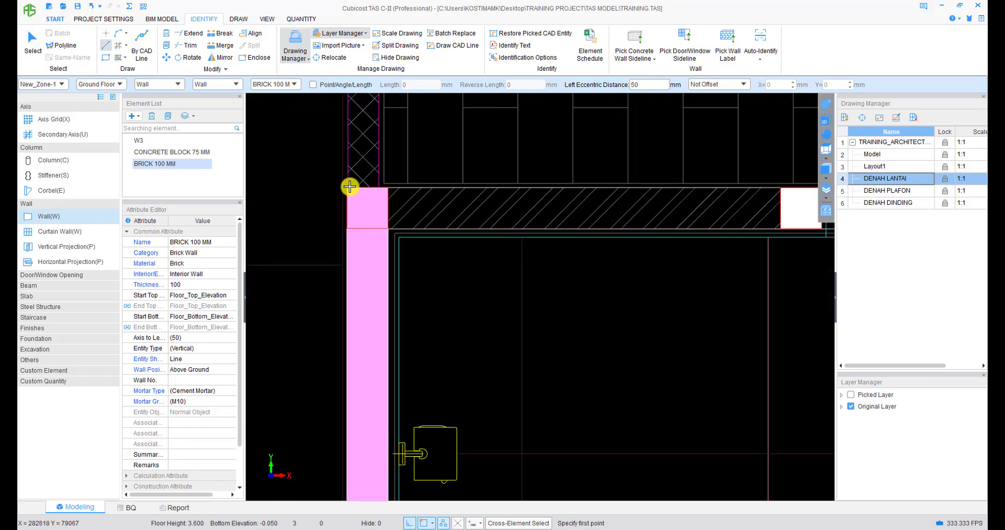
pyautogui.click(349, 186)
pyautogui.scroll(-2, 418, 199)
pyautogui.moveTo(595, 220); pyautogui.dragTo(354, 254, button='middle')
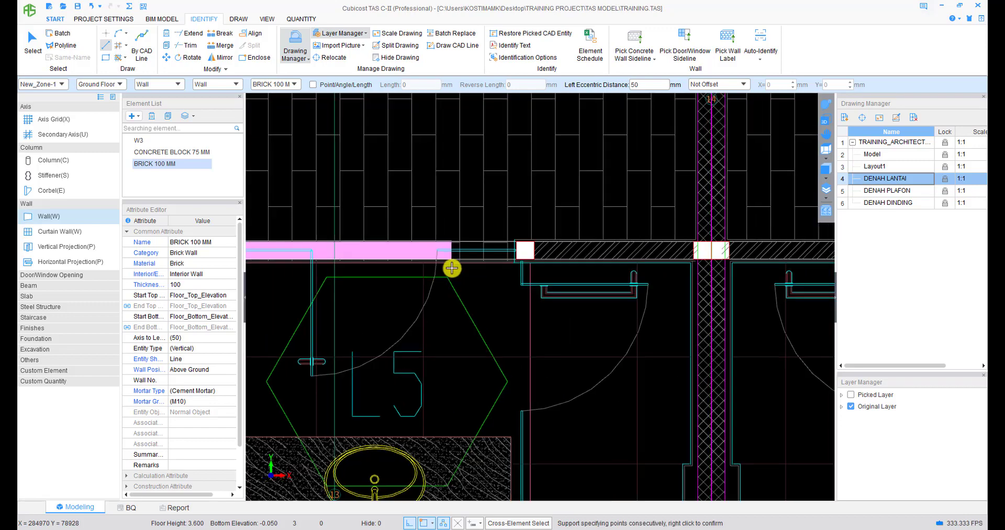
pyautogui.scroll(1, 578, 256)
pyautogui.click(660, 251)
pyautogui.rightClick(660, 250)
# - Draw a BRICK 100 MM wall along the left side of the upper L4 space between grids 13 and 14, across the door opening
pyautogui.scroll(-5, 628, 251)
pyautogui.moveTo(524, 137); pyautogui.dragTo(472, 419, button='middle')
pyautogui.scroll(4, 451, 314)
pyautogui.scroll(2, 447, 330)
pyautogui.scroll(1, 447, 341)
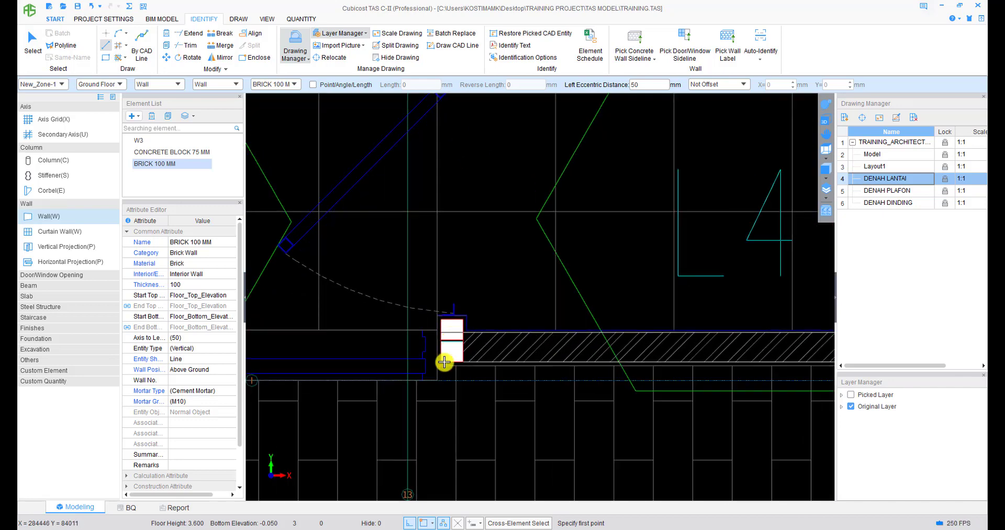
pyautogui.click(441, 360)
pyautogui.moveTo(452, 168)
pyautogui.mouseDown(button='middle')
pyautogui.moveTo(432, 351)
pyautogui.moveTo(459, 175)
pyautogui.mouseUp(button='middle')
pyautogui.click(422, 220)
pyautogui.rightClick(422, 220)
pyautogui.scroll(-1, 459, 175)
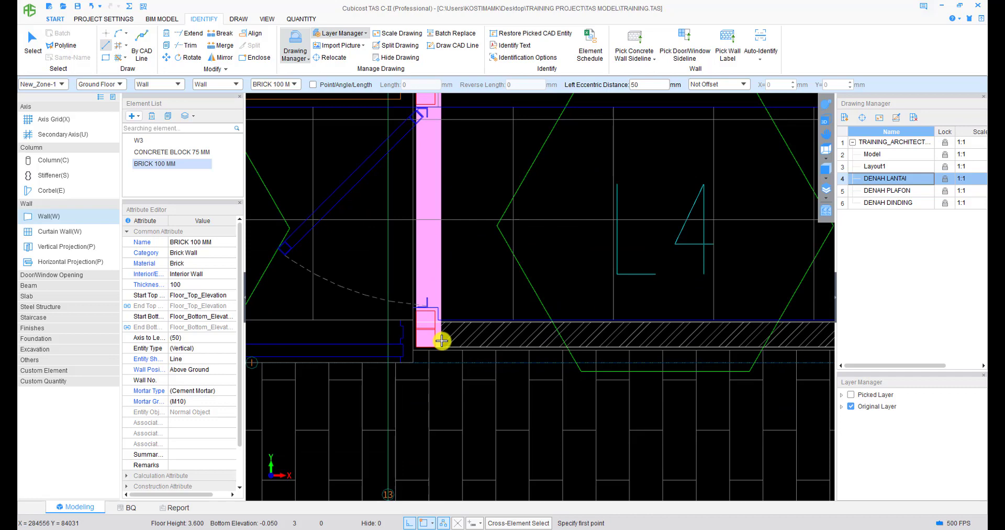
# - Draw a BRICK 100 MM wall along the lower side of the upper L4 space, from its lower-left corner to grid 14
pyautogui.click(416, 346)
pyautogui.moveTo(635, 332); pyautogui.dragTo(471, 332, button='middle')
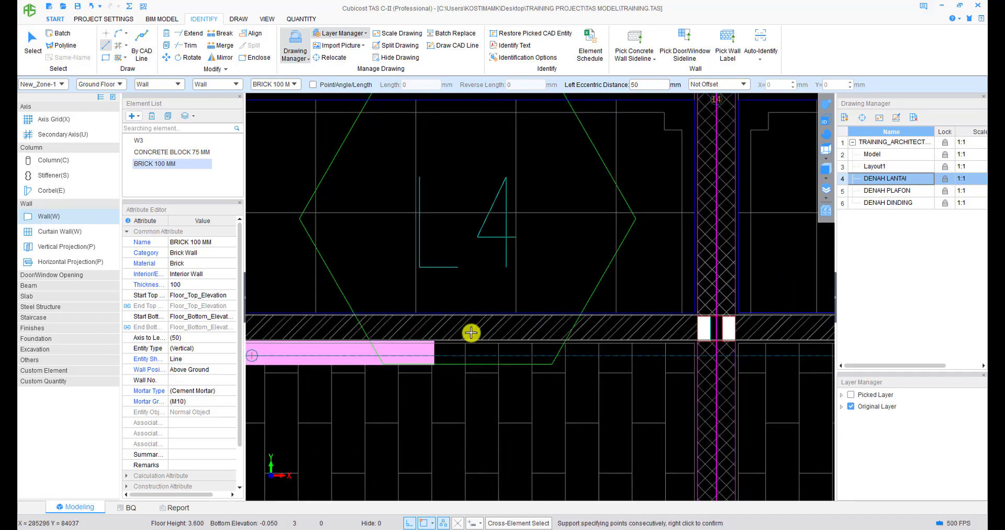
pyautogui.click(715, 341)
pyautogui.rightClick(635, 330)
pyautogui.scroll(-3, 568, 296)
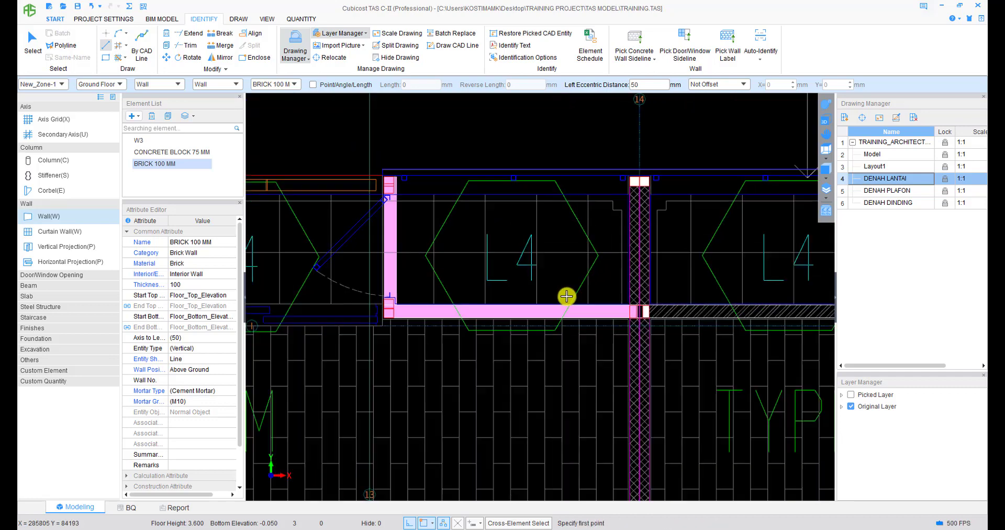
# - Draw a BRICK 100 MM wall along the left side of the lower L4 space near grids E and 13, across the door opening
pyautogui.scroll(-5, 533, 310)
pyautogui.moveTo(526, 455); pyautogui.dragTo(538, 193, button='middle')
pyautogui.moveTo(502, 487); pyautogui.dragTo(528, 339, button='middle')
pyautogui.scroll(1, 541, 366)
pyautogui.scroll(5, 540, 365)
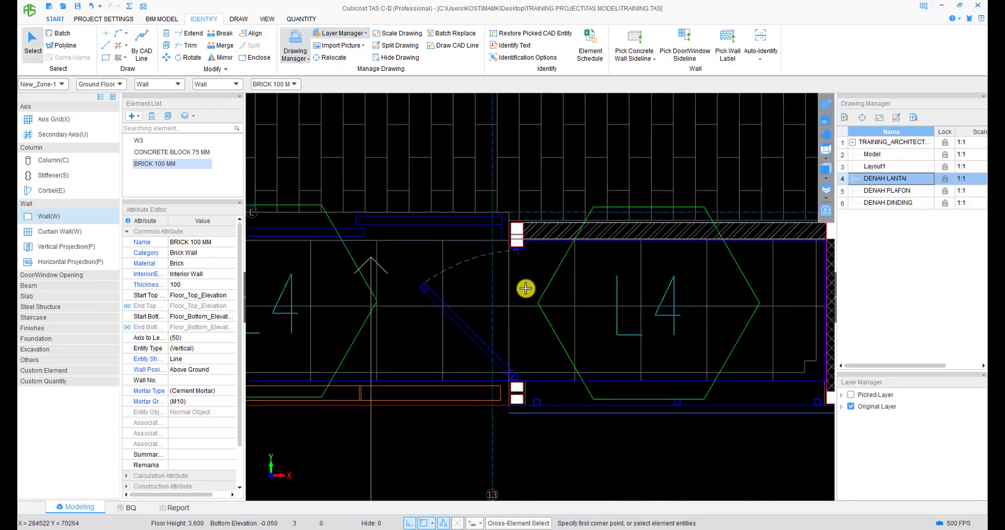
pyautogui.rightClick(526, 288)
pyautogui.click(534, 314)
pyautogui.scroll(3, 517, 236)
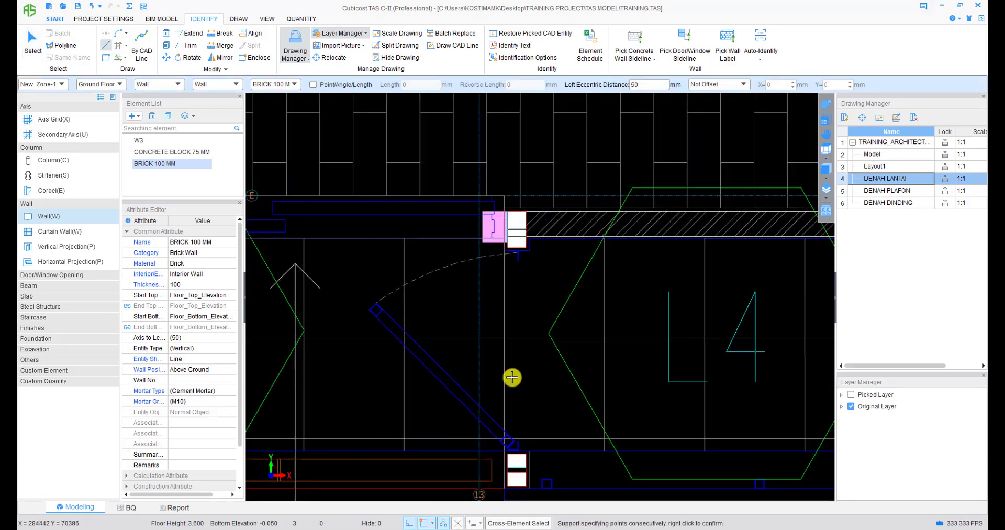
pyautogui.moveTo(508, 414); pyautogui.dragTo(523, 309, button='middle')
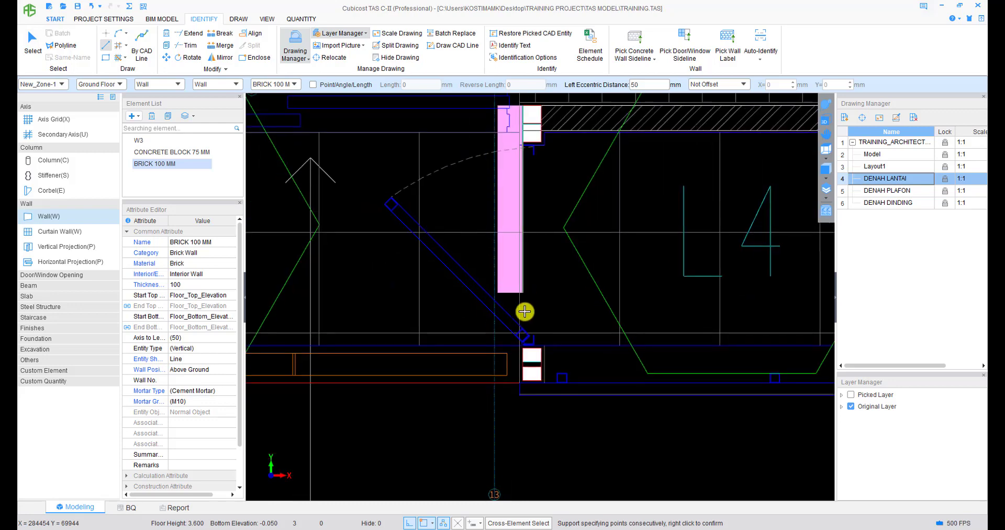
pyautogui.press('F4')
pyautogui.click(523, 380)
pyautogui.rightClick(565, 335)
# - Draw a BRICK 100 MM wall along the upper side of the lower L4 space to grid 14, aligned with the hatched wall
pyautogui.moveTo(568, 172); pyautogui.dragTo(500, 345, button='middle')
pyautogui.scroll(1, 460, 278)
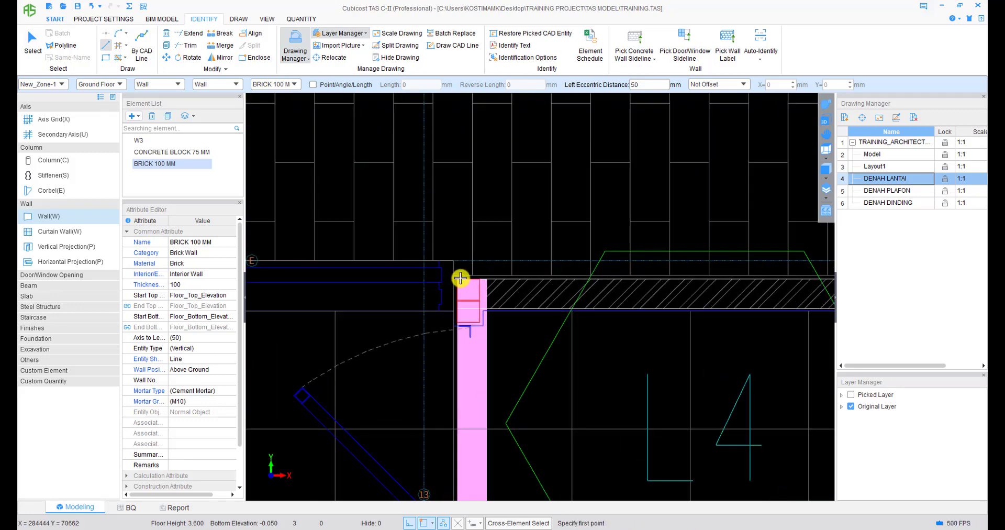
pyautogui.click(458, 280)
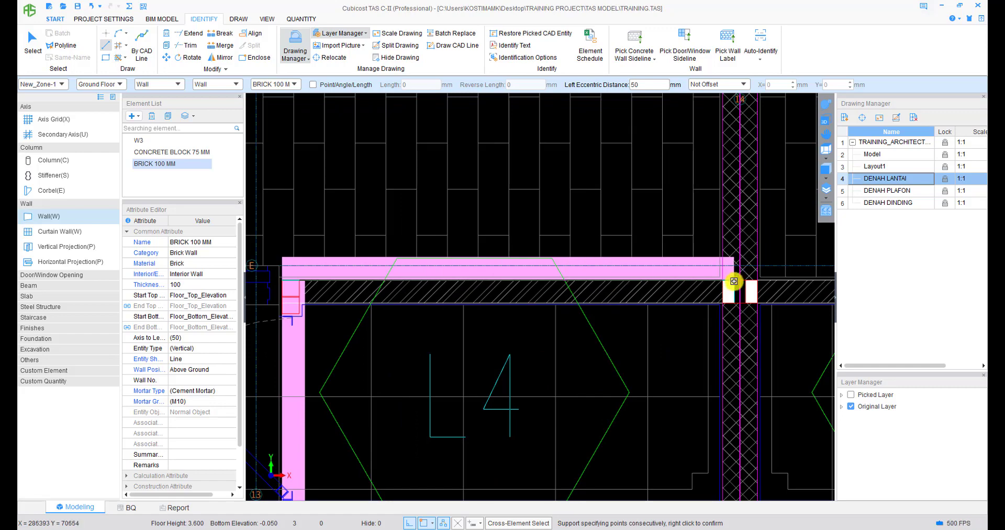
pyautogui.press('F4')
pyautogui.press('F4')
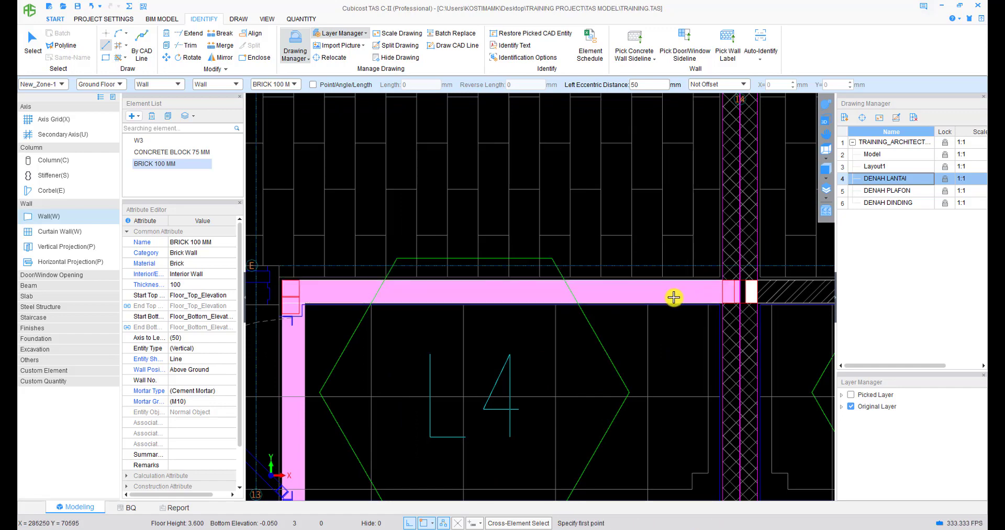
pyautogui.scroll(-3, 668, 294)
pyautogui.moveTo(660, 274); pyautogui.dragTo(629, 334, button='middle')
pyautogui.rightClick(627, 333)
# - Look across the ground-floor plan from the Type 1 Bedroom Suites to the Type 2 Bed wing for brick walls still missing
pyautogui.scroll(-2, 614, 321)
pyautogui.scroll(-1, 591, 270)
pyautogui.moveTo(578, 266); pyautogui.dragTo(556, 361, button='middle')
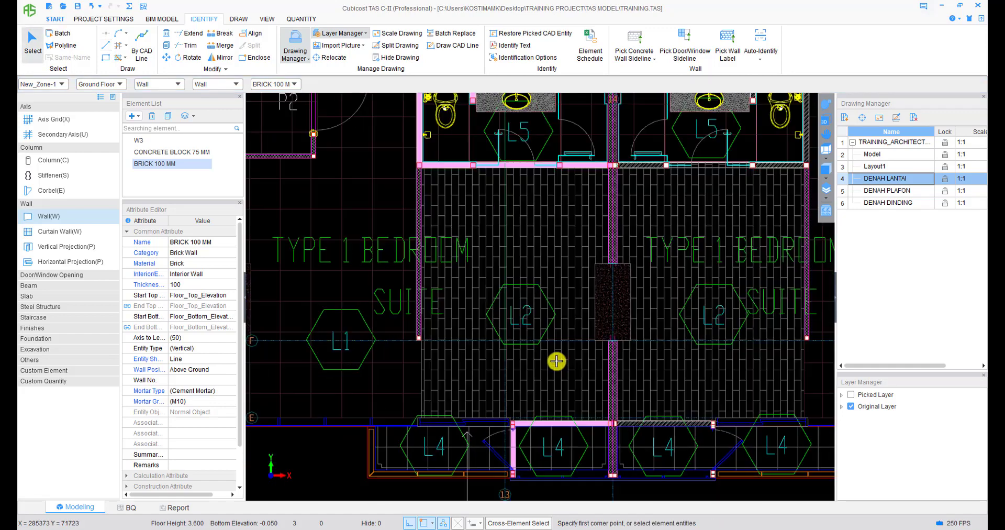
pyautogui.scroll(-1, 557, 361)
pyautogui.moveTo(485, 298); pyautogui.dragTo(501, 343, button='middle')
pyautogui.moveTo(440, 261); pyautogui.dragTo(543, 335, button='middle')
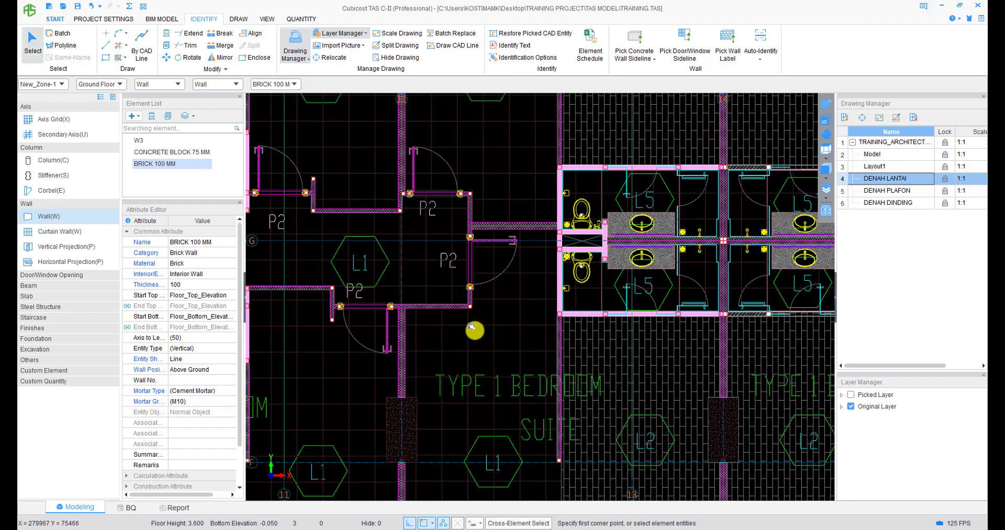
pyautogui.moveTo(471, 327); pyautogui.dragTo(635, 285, button='middle')
pyautogui.moveTo(445, 281); pyautogui.dragTo(557, 304, button='middle')
pyautogui.scroll(2, 476, 312)
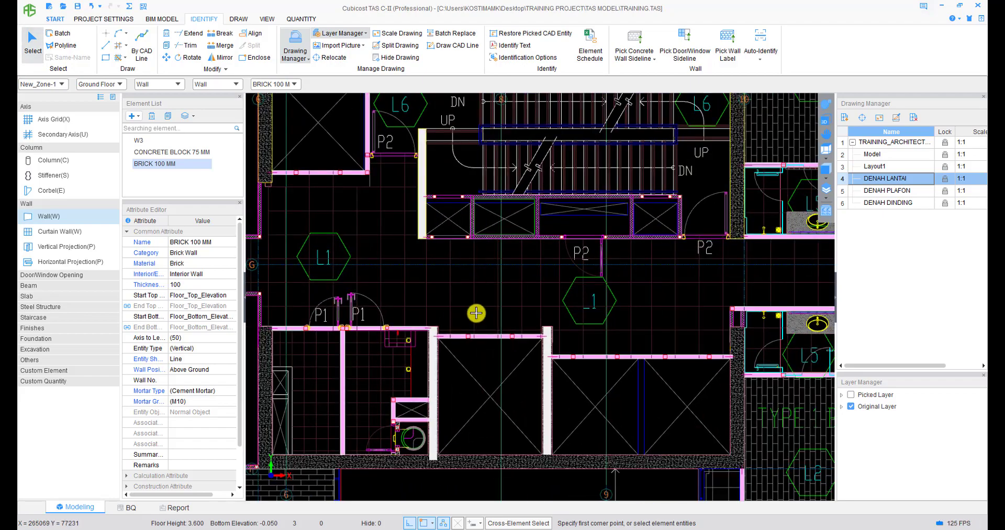
pyautogui.moveTo(476, 312)
pyautogui.mouseDown(button='middle')
pyautogui.moveTo(494, 381)
pyautogui.moveTo(528, 241)
pyautogui.mouseUp(button='middle')
pyautogui.moveTo(455, 353)
pyautogui.mouseDown(button='middle')
pyautogui.moveTo(550, 328)
pyautogui.moveTo(527, 321)
pyautogui.mouseUp(button='middle')
pyautogui.moveTo(426, 386)
pyautogui.mouseDown(button='middle')
pyautogui.moveTo(504, 357)
pyautogui.moveTo(589, 306)
pyautogui.mouseUp(button='middle')
pyautogui.scroll(-3, 588, 307)
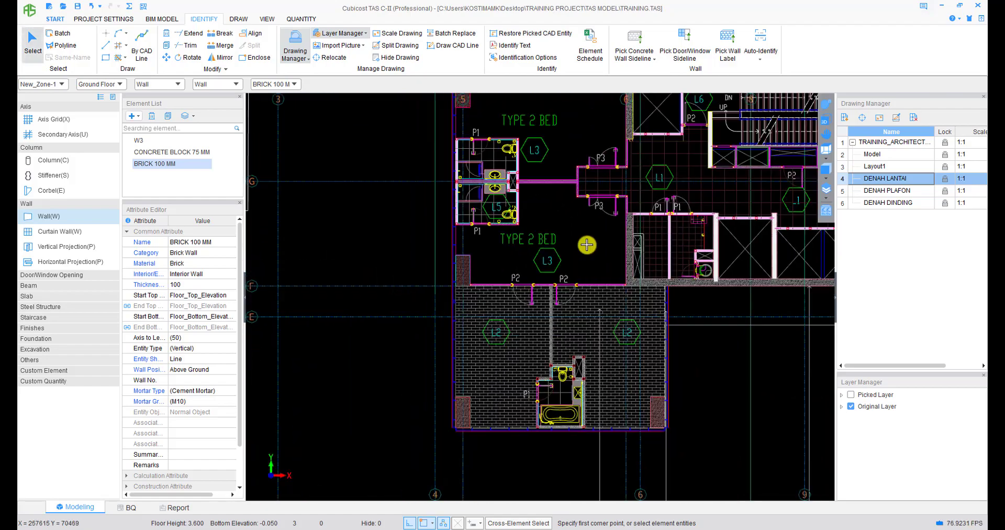
pyautogui.moveTo(584, 220); pyautogui.dragTo(568, 325, button='middle')
pyautogui.moveTo(527, 133); pyautogui.dragTo(510, 238, button='middle')
pyautogui.scroll(3, 517, 238)
pyautogui.scroll(2, 466, 351)
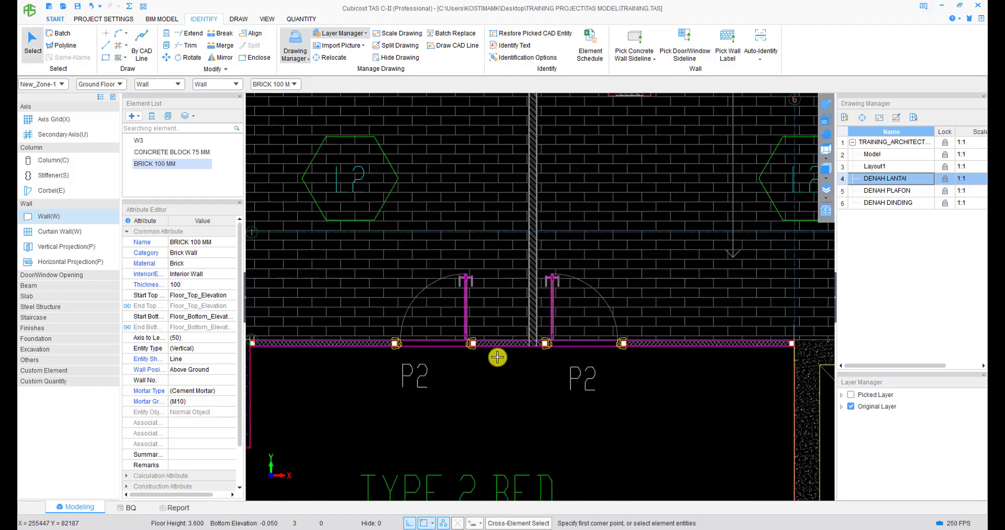
# - Draw a BRICK 100 MM wall between the two L2 rooms, from the grid H wall between the P2 doors to the bathroom above
pyautogui.rightClick(498, 357)
pyautogui.click(520, 381)
pyautogui.scroll(2, 533, 345)
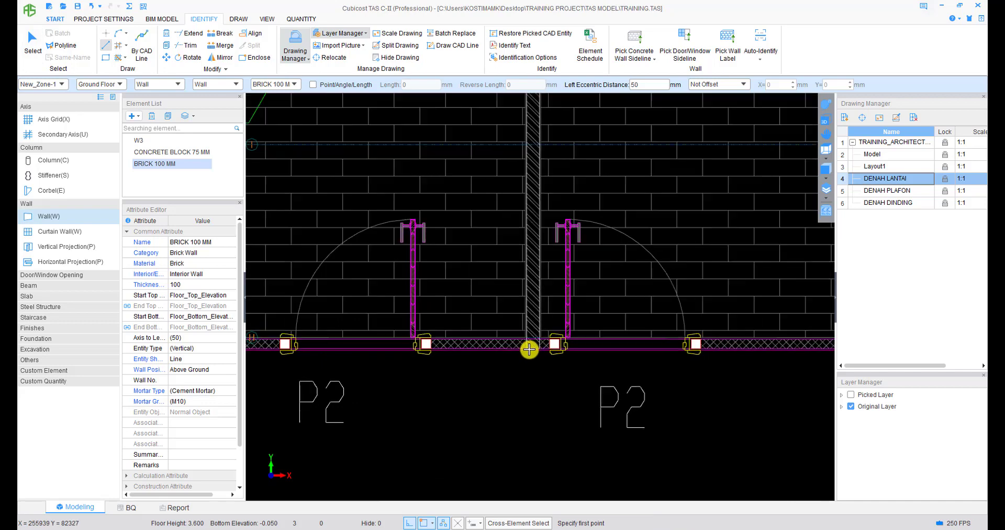
pyautogui.scroll(3, 530, 348)
pyautogui.scroll(-3, 523, 286)
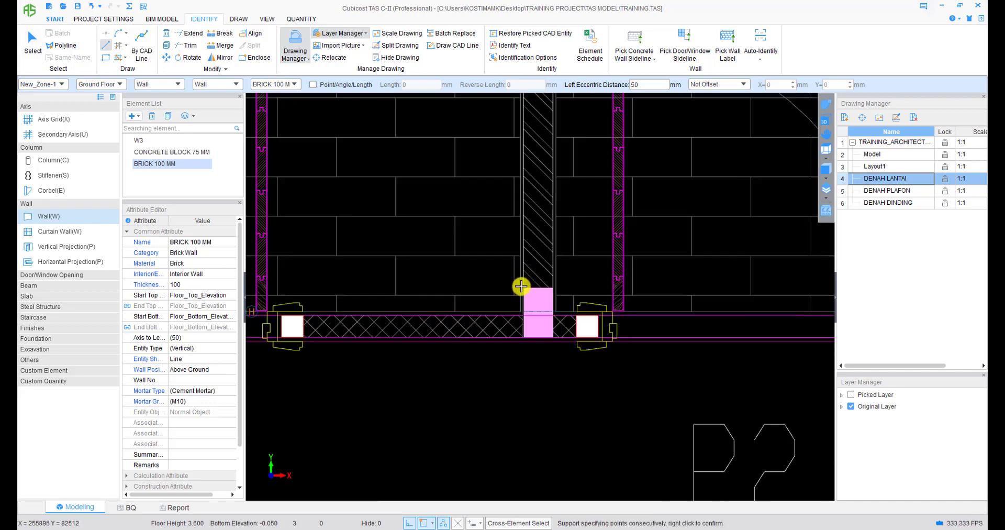
pyautogui.moveTo(527, 177); pyautogui.dragTo(506, 350, button='middle')
pyautogui.moveTo(506, 137); pyautogui.dragTo(504, 356, button='middle')
pyautogui.scroll(1, 503, 239)
pyautogui.scroll(2, 503, 239)
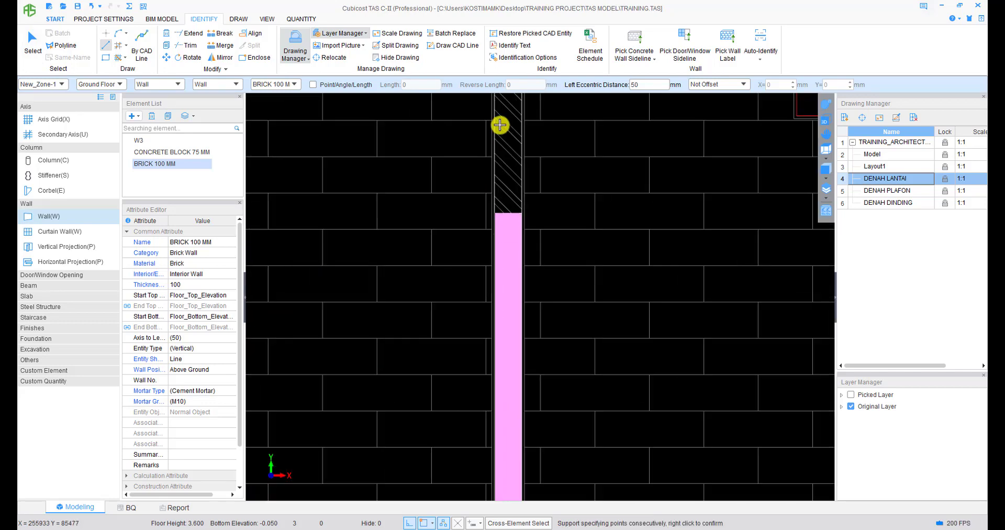
pyautogui.moveTo(501, 124); pyautogui.dragTo(476, 413, button='middle')
pyautogui.moveTo(495, 207); pyautogui.dragTo(501, 356, button='middle')
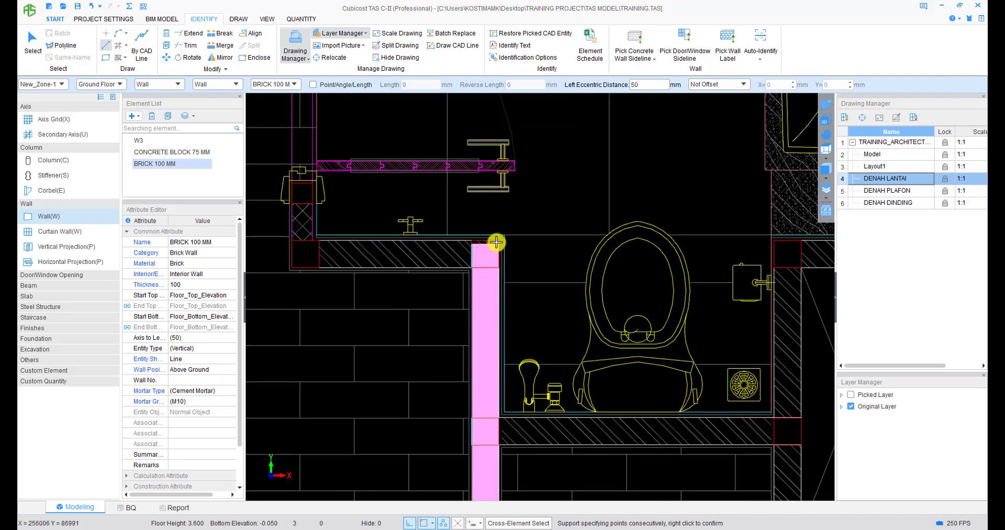
# - Draw a short BRICK 100 MM wall below the bathroom's P1 door, from the lower-left corner to the wall dividing the L2 rooms
pyautogui.click(292, 267)
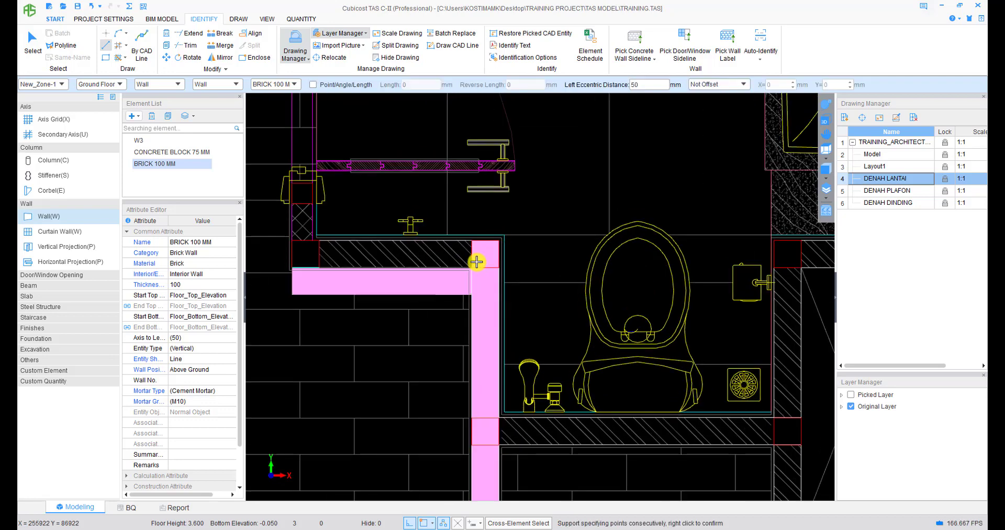
pyautogui.press('F4')
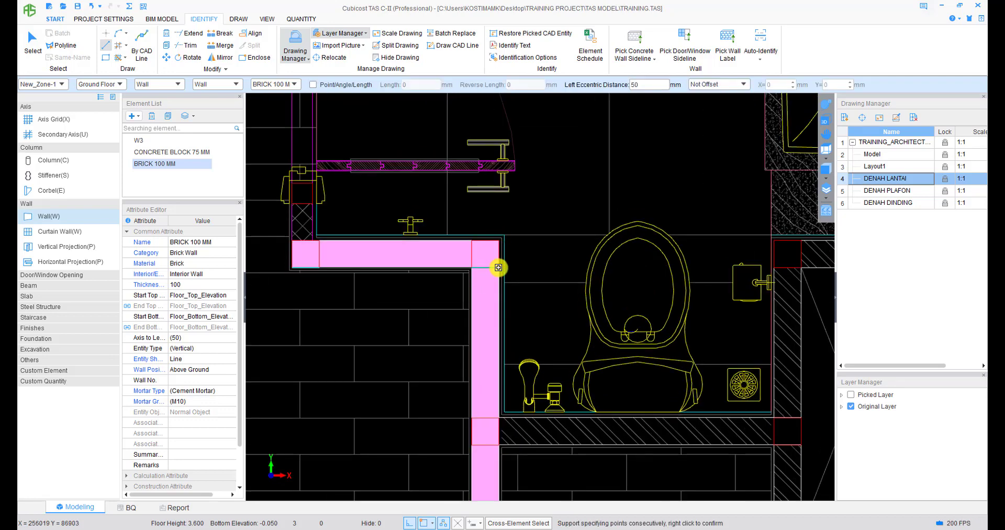
pyautogui.click(499, 268)
pyautogui.rightClick(498, 267)
# - Draw a BRICK 100 MM wall along the lower side of the toilet area, from the dividing wall to the crossed duct
pyautogui.scroll(-1, 495, 314)
pyautogui.moveTo(487, 419); pyautogui.dragTo(483, 290, button='middle')
pyautogui.click(469, 306)
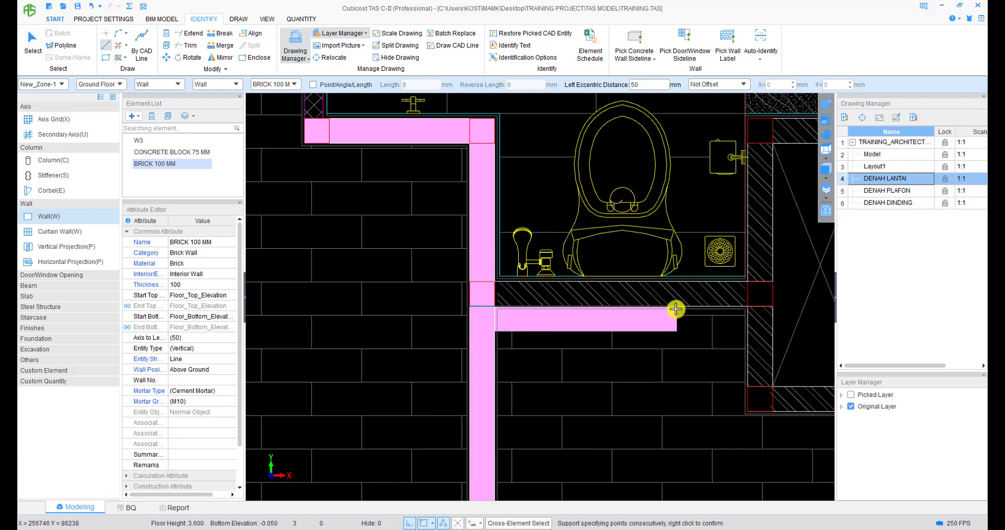
pyautogui.scroll(1, 747, 301)
pyautogui.moveTo(748, 301); pyautogui.dragTo(632, 326, button='middle')
pyautogui.click(656, 331)
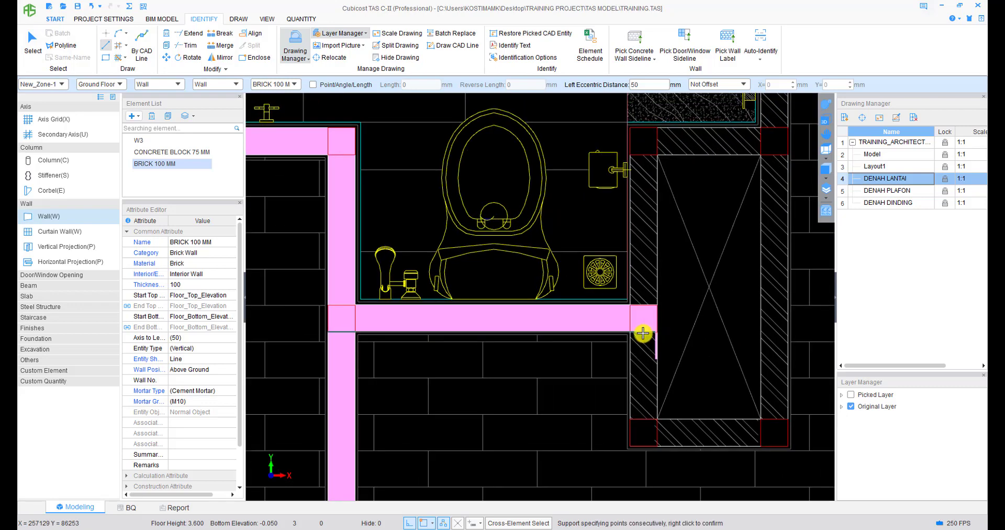
pyautogui.rightClick(655, 331)
# - Draw BRICK 100 MM walls along the left and lower sides of the crossed duct beside the toilet
pyautogui.click(537, 180)
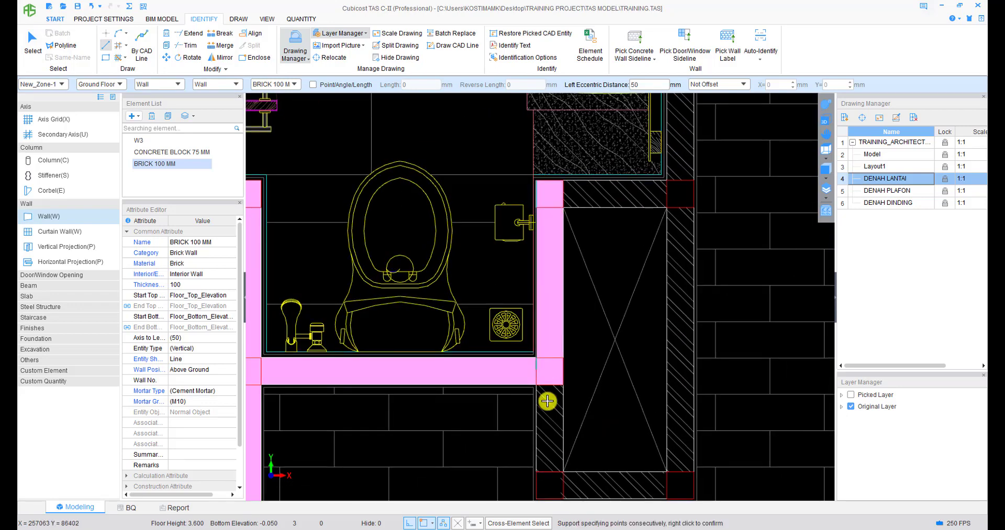
pyautogui.click(530, 404)
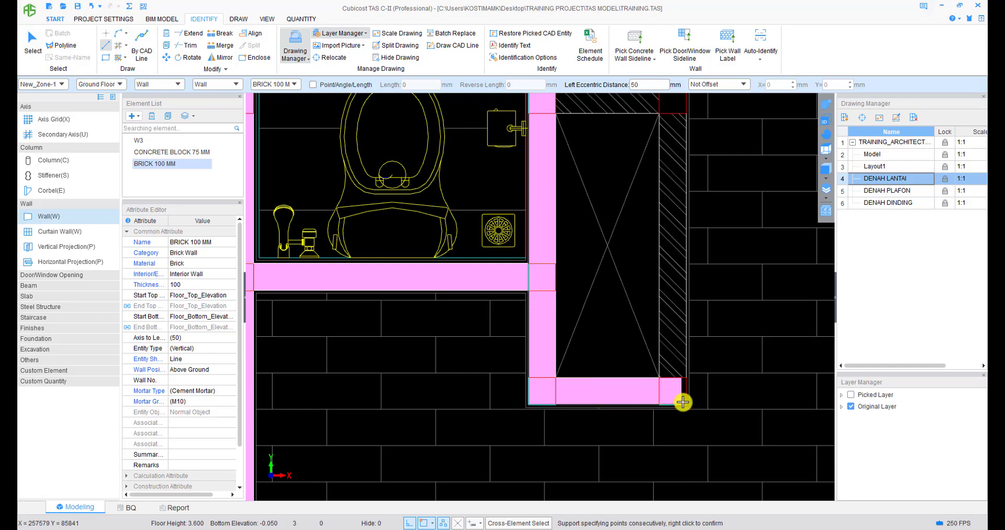
pyautogui.click(685, 396)
# - Draw BRICK 100 MM walls up the right side of the duct and bathroom and along the bathroom's upper side above the bathtub
pyautogui.moveTo(678, 228); pyautogui.dragTo(639, 395, button='middle')
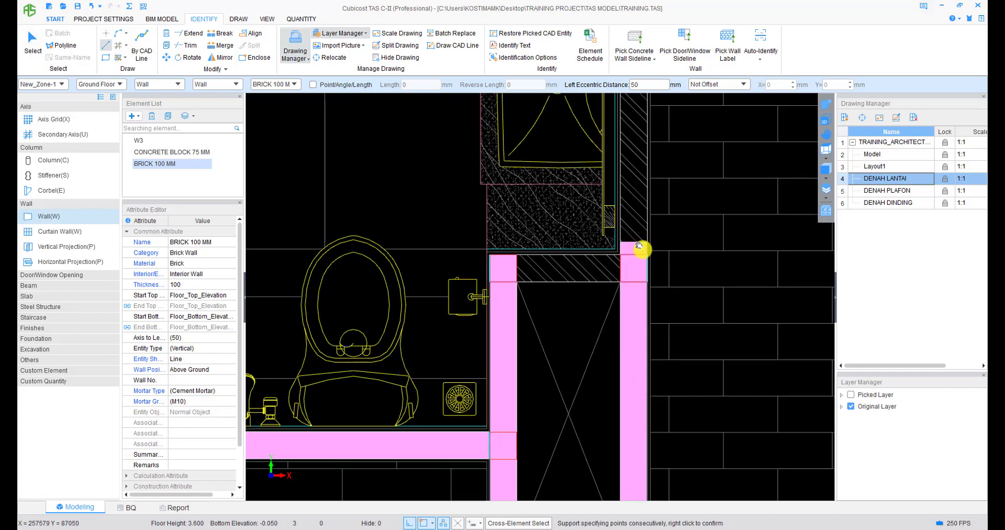
pyautogui.moveTo(642, 249); pyautogui.dragTo(609, 450, button='middle')
pyautogui.moveTo(624, 261); pyautogui.dragTo(601, 450, button='middle')
pyautogui.scroll(-1, 604, 418)
pyautogui.moveTo(605, 226); pyautogui.dragTo(590, 362, button='middle')
pyautogui.scroll(2, 588, 270)
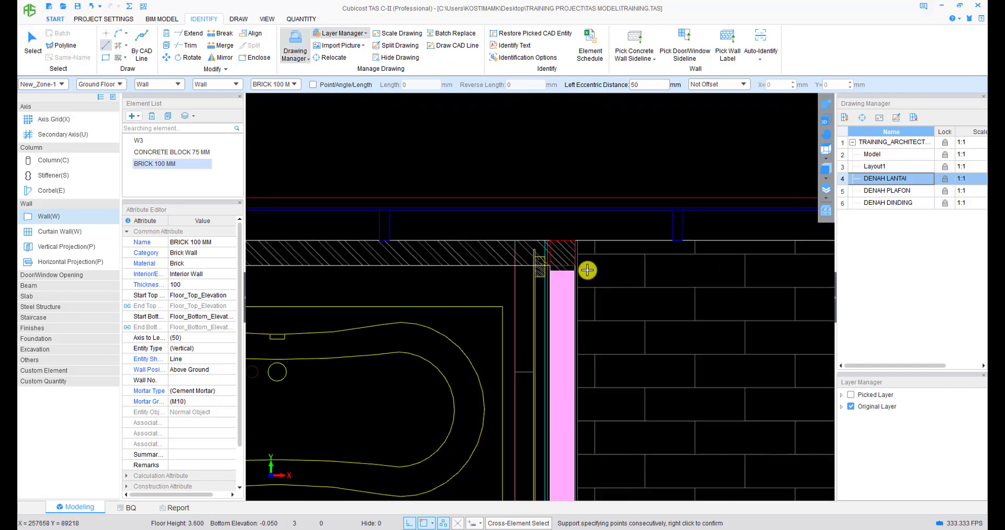
pyautogui.click(573, 238)
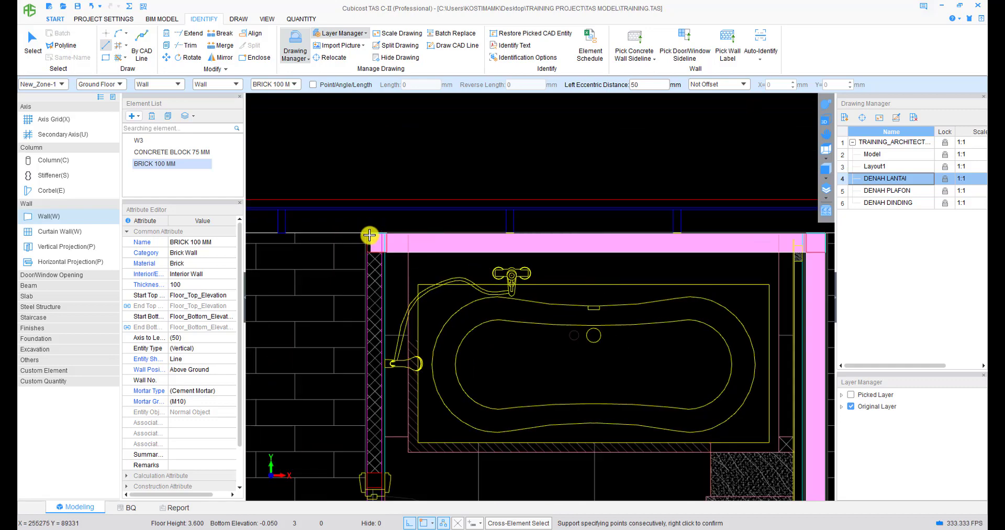
pyautogui.click(366, 235)
pyautogui.rightClick(366, 235)
# - Close the upper side of the crossed duct beside the toilet with a BRICK 100 MM wall
pyautogui.moveTo(503, 292); pyautogui.dragTo(421, 142, button='middle')
pyautogui.moveTo(671, 417); pyautogui.dragTo(610, 171, button='middle')
pyautogui.scroll(2, 644, 293)
pyautogui.click(537, 276)
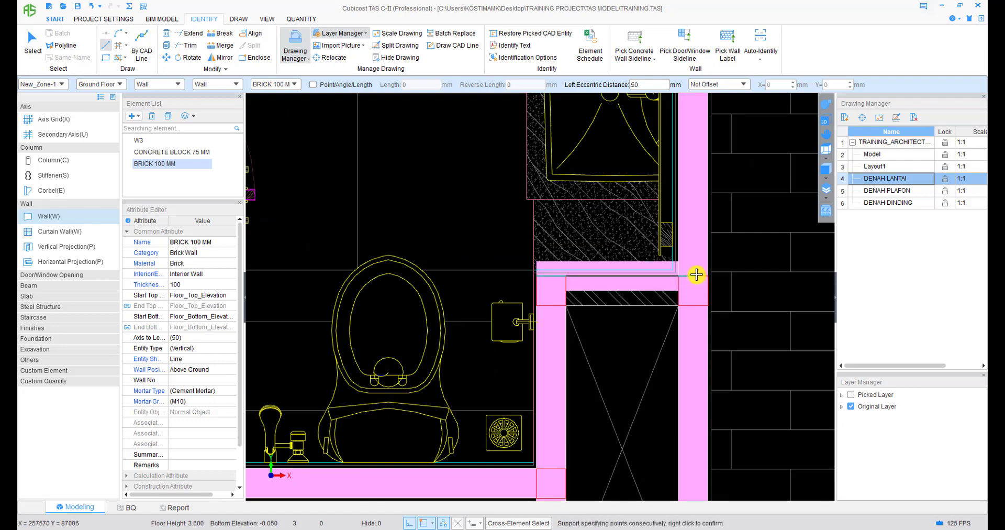
# - Examine the drawn bathroom, duct and dividing walls of the L2 rooms against the surrounding floor plan between grids 5 and 6
pyautogui.scroll(-4, 607, 341)
pyautogui.moveTo(579, 332); pyautogui.dragTo(572, 253, button='middle')
pyautogui.scroll(-2, 576, 283)
pyautogui.moveTo(581, 299); pyautogui.dragTo(575, 137, button='middle')
pyautogui.moveTo(551, 479); pyautogui.dragTo(555, 377, button='middle')
pyautogui.scroll(-2, 560, 389)
pyautogui.moveTo(678, 239); pyautogui.dragTo(527, 472, button='middle')
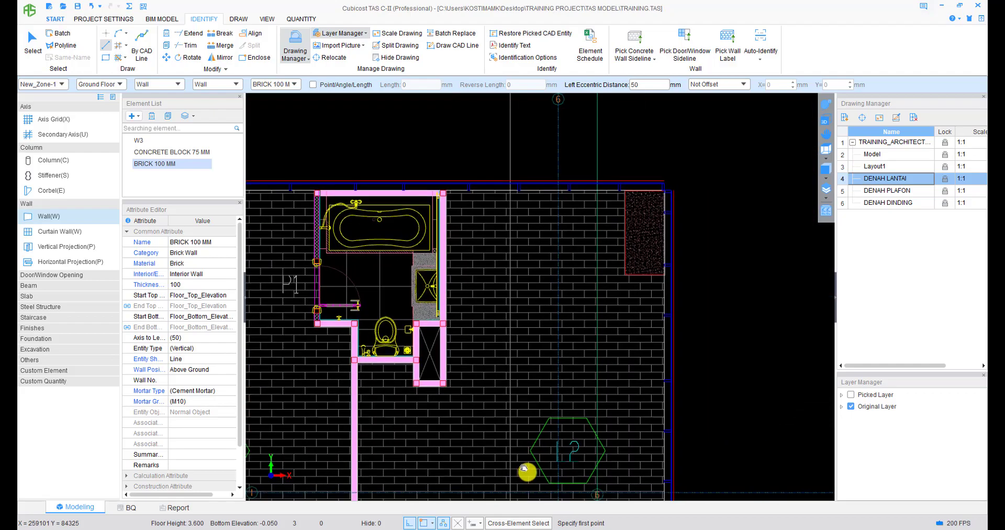
pyautogui.moveTo(424, 481); pyautogui.dragTo(570, 443, button='middle')
pyautogui.scroll(-2, 641, 321)
pyautogui.scroll(1, 570, 348)
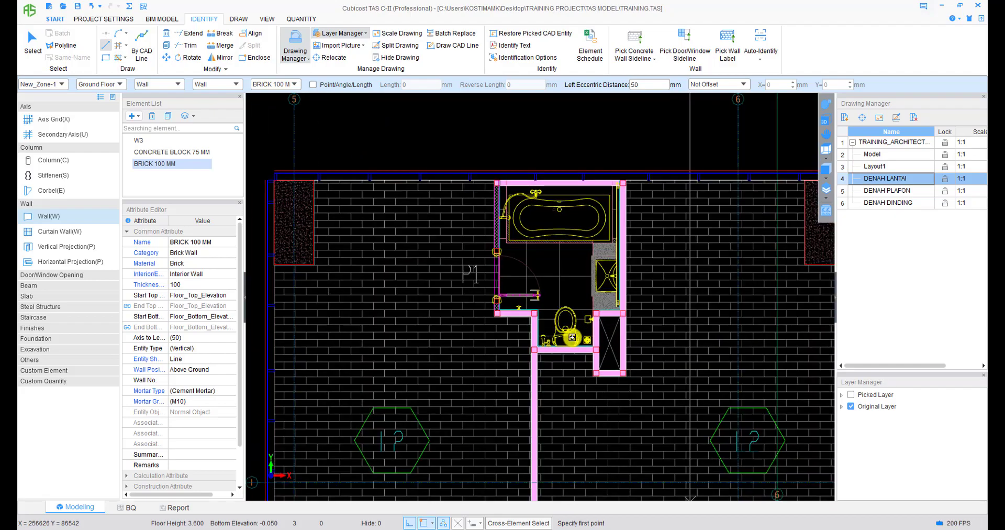
pyautogui.scroll(-1, 575, 336)
pyautogui.moveTo(588, 334); pyautogui.dragTo(581, 199, button='middle')
pyautogui.moveTo(573, 440); pyautogui.dragTo(601, 218, button='middle')
pyautogui.scroll(-2, 602, 225)
pyautogui.moveTo(599, 311); pyautogui.dragTo(597, 148, button='middle')
pyautogui.moveTo(593, 248); pyautogui.dragTo(594, 153, button='middle')
pyautogui.moveTo(593, 203)
pyautogui.mouseDown(button='middle')
pyautogui.moveTo(593, 287)
pyautogui.moveTo(550, 495)
pyautogui.moveTo(570, 308)
pyautogui.moveTo(570, 341)
pyautogui.mouseUp(button='middle')
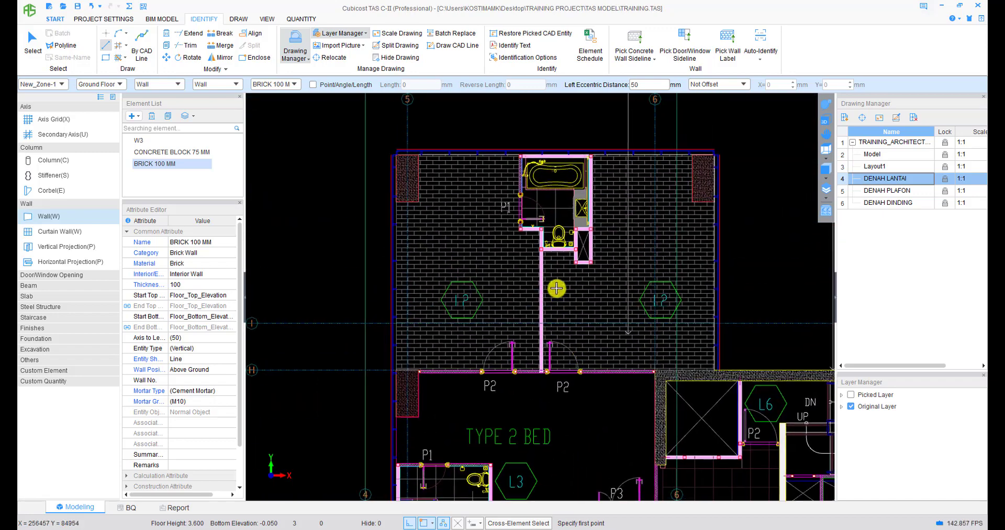
# - Try to mirror the L2 bathroom, duct and dividing BRICK 100 MM walls about the grid G wall centreline, deleting the originals
pyautogui.scroll(2, 557, 287)
pyautogui.press('Escape')
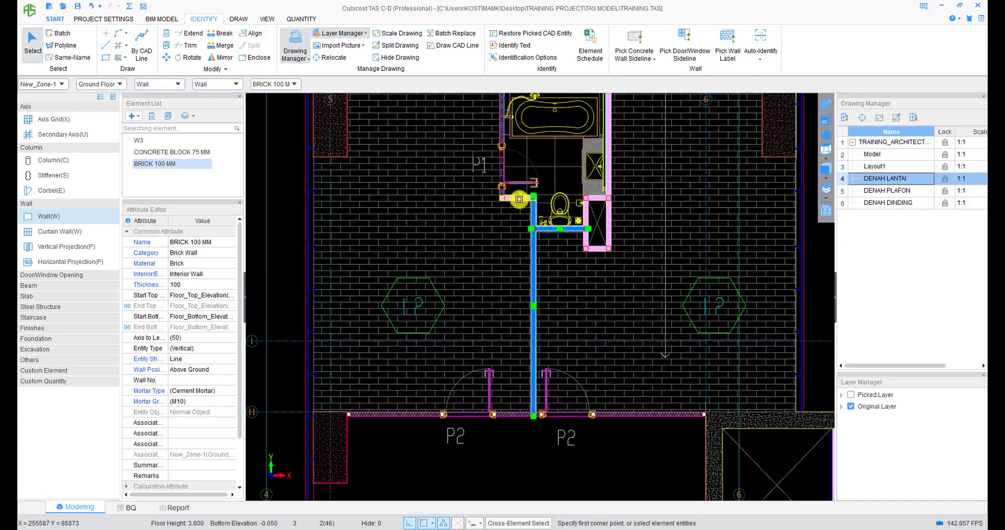
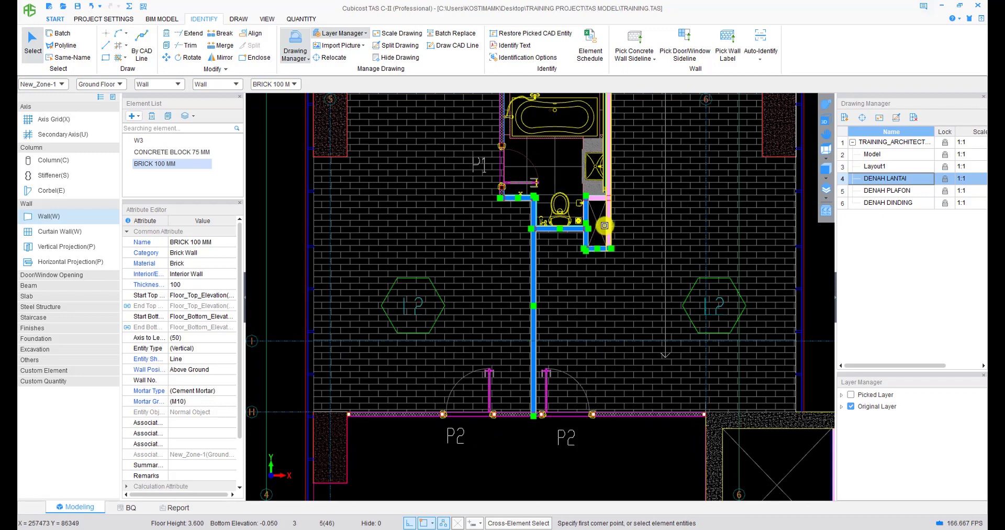
pyautogui.click(601, 198)
pyautogui.moveTo(569, 94); pyautogui.dragTo(560, 213, button='middle')
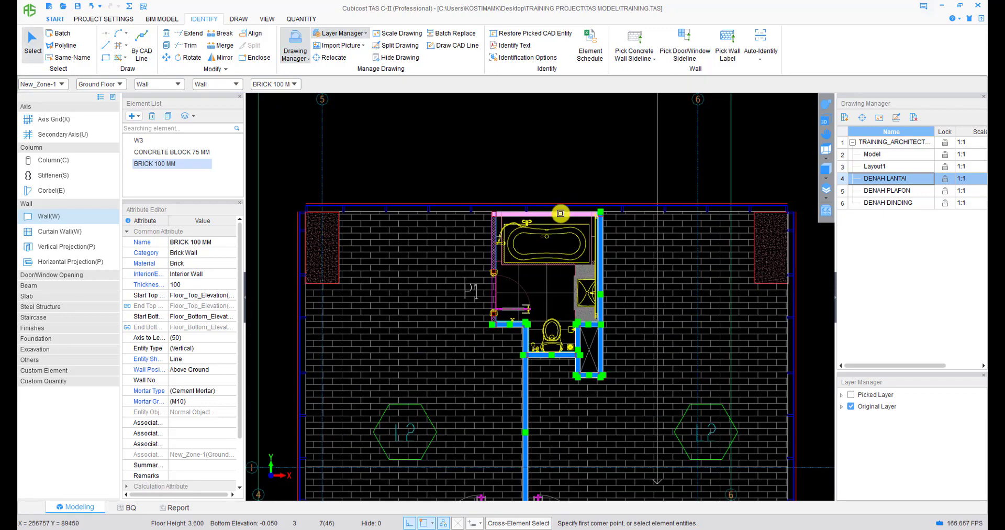
pyautogui.moveTo(535, 244); pyautogui.dragTo(540, 141, button='middle')
pyautogui.scroll(-2, 516, 324)
pyautogui.moveTo(516, 330); pyautogui.dragTo(534, 206, button='middle')
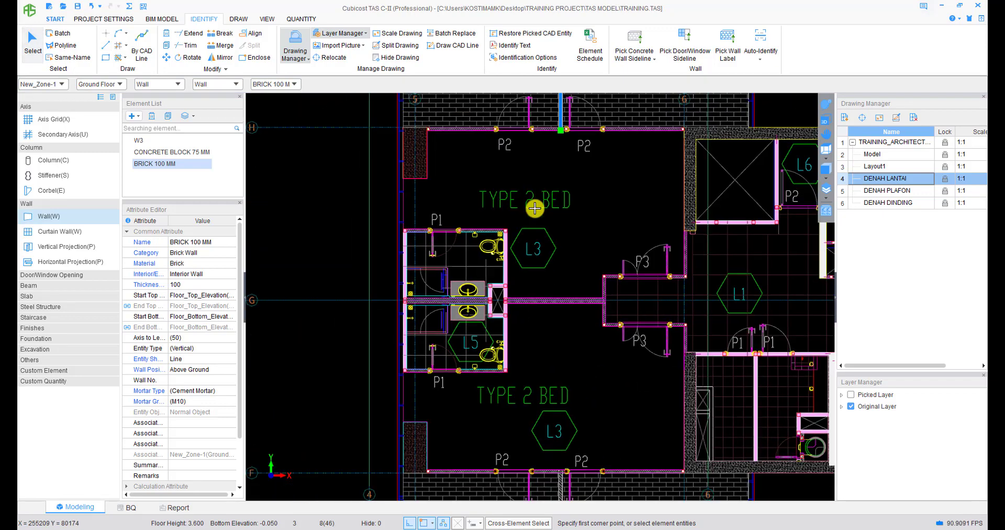
pyautogui.scroll(1, 555, 281)
pyautogui.scroll(1, 555, 281)
pyautogui.rightClick(556, 280)
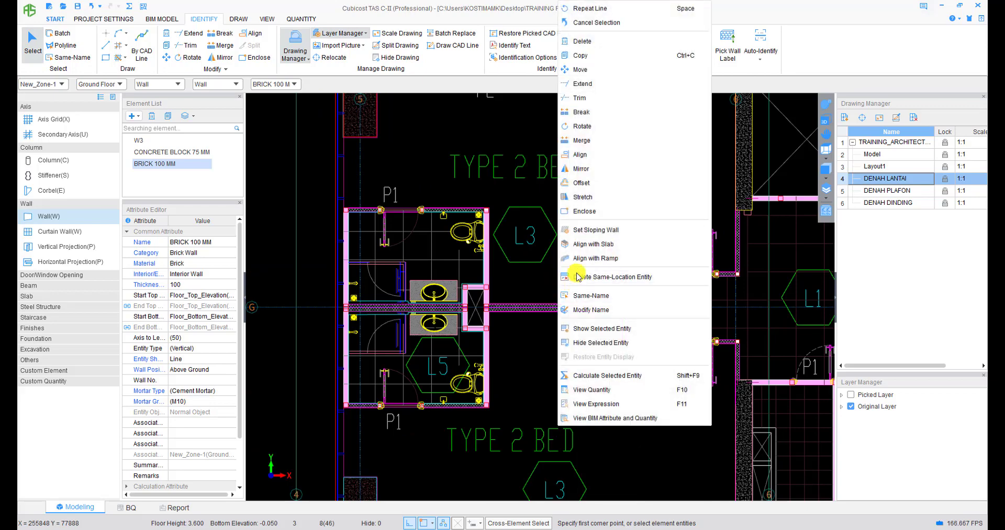
pyautogui.click(582, 173)
pyautogui.scroll(6, 481, 302)
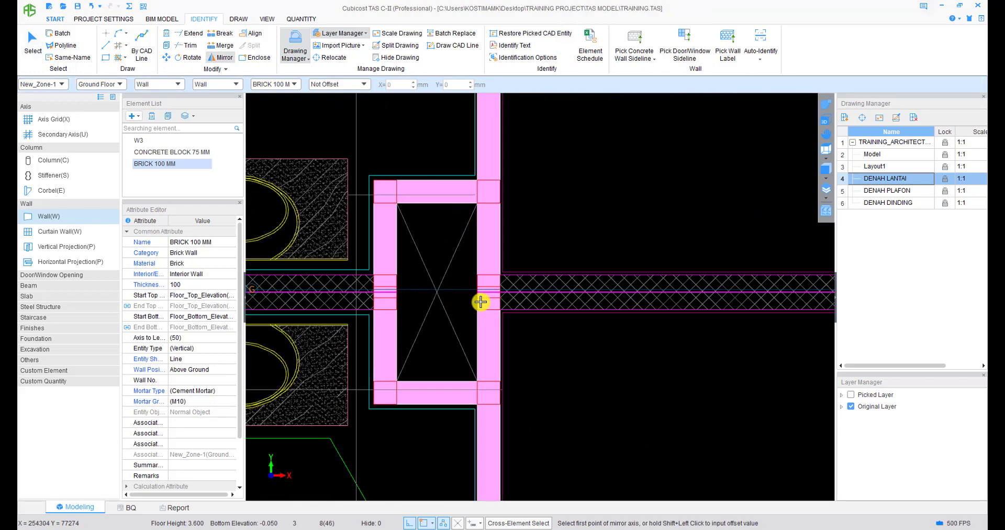
pyautogui.scroll(1, 480, 300)
pyautogui.scroll(-3, 510, 299)
pyautogui.moveTo(634, 300); pyautogui.dragTo(514, 303, button='middle')
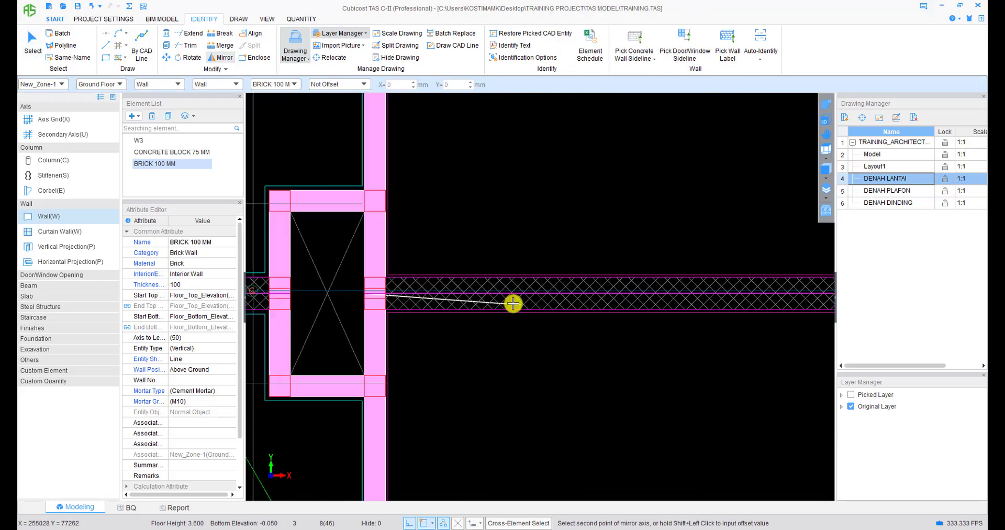
pyautogui.scroll(-2, 515, 304)
pyautogui.moveTo(602, 311); pyautogui.dragTo(405, 309, button='middle')
pyautogui.scroll(2, 687, 309)
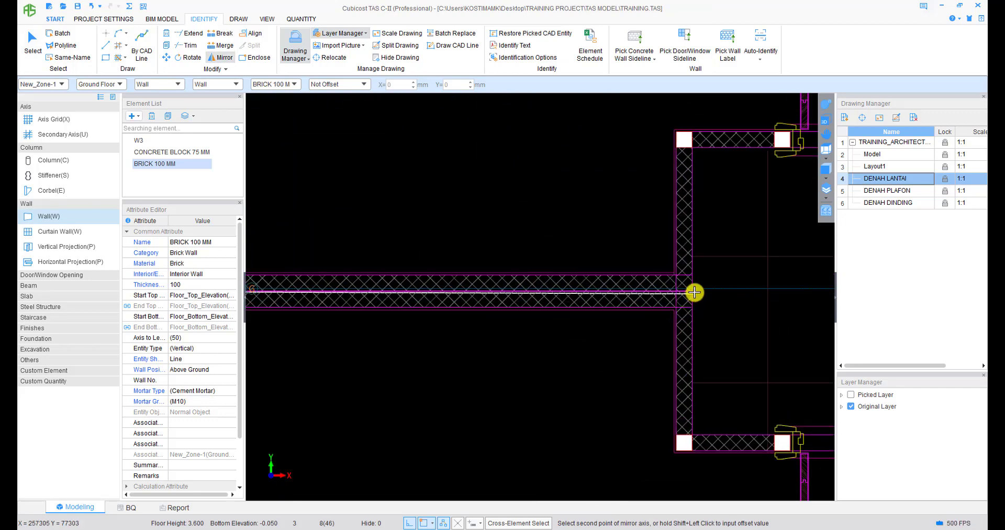
pyautogui.click(694, 291)
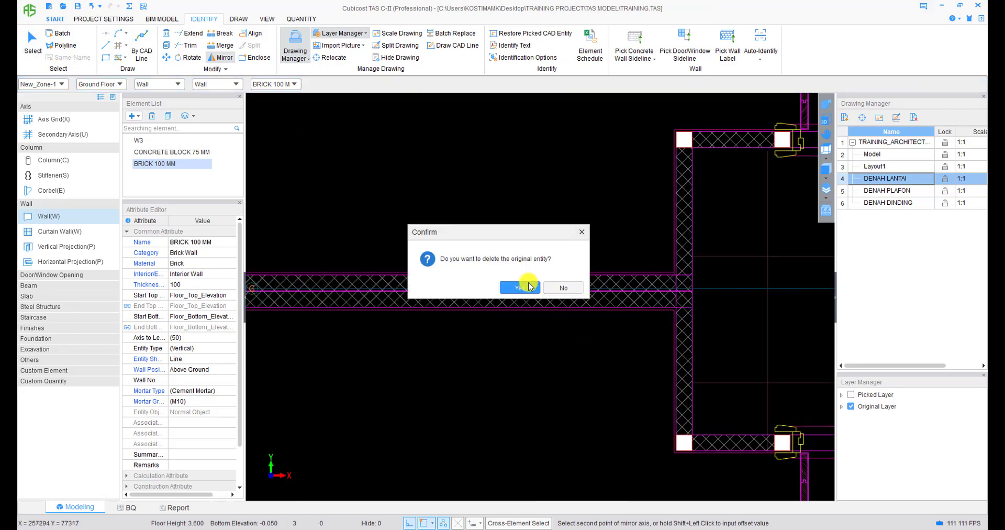
pyautogui.scroll(-6, 555, 316)
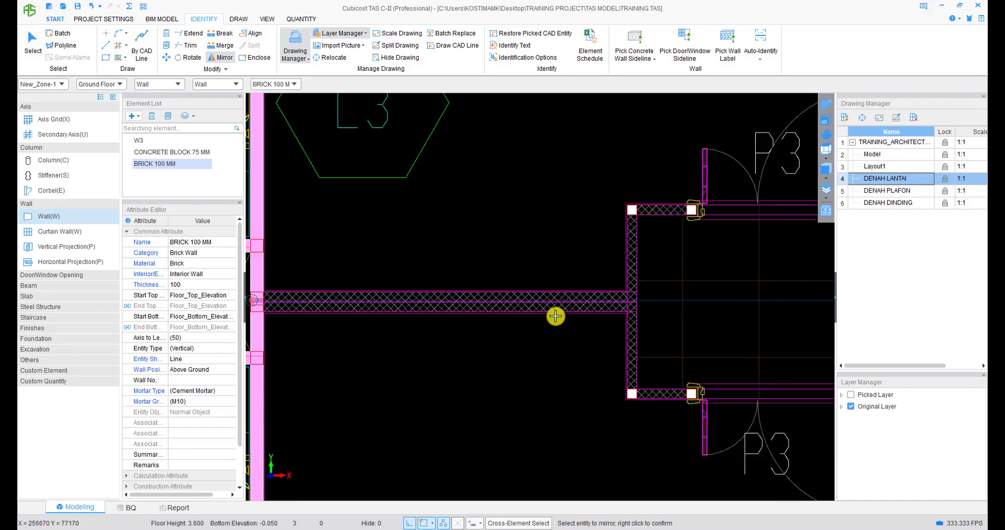
# - Examine the mirrored dividing, duct and bathroom walls of the L2 rooms below grid F against the floor plan
pyautogui.moveTo(534, 461); pyautogui.dragTo(551, 222, button='middle')
pyautogui.scroll(3, 550, 308)
pyautogui.scroll(-2, 550, 314)
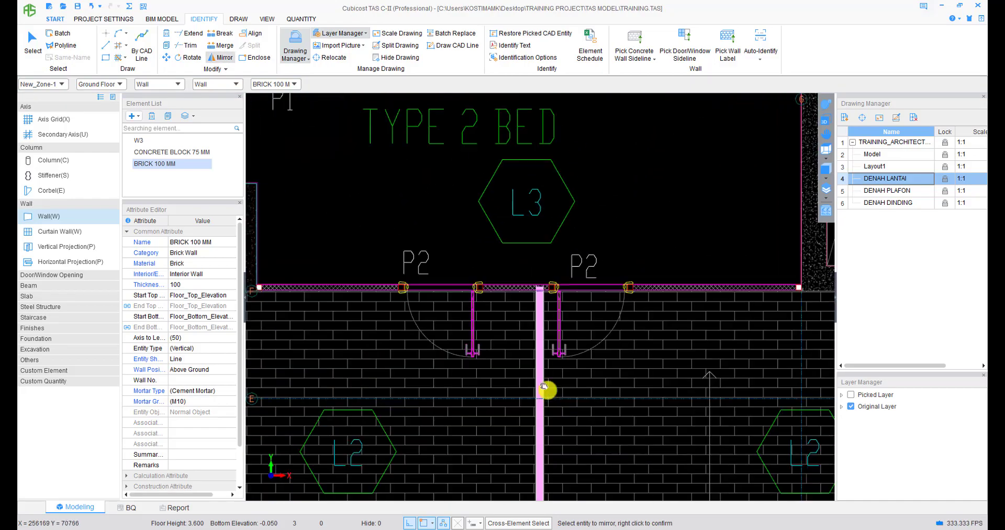
pyautogui.moveTo(536, 474); pyautogui.dragTo(526, 419, button='middle')
pyautogui.scroll(3, 570, 370)
pyautogui.moveTo(708, 341); pyautogui.dragTo(620, 471, button='middle')
pyautogui.moveTo(654, 235); pyautogui.dragTo(649, 389, button='middle')
pyautogui.scroll(-5, 649, 362)
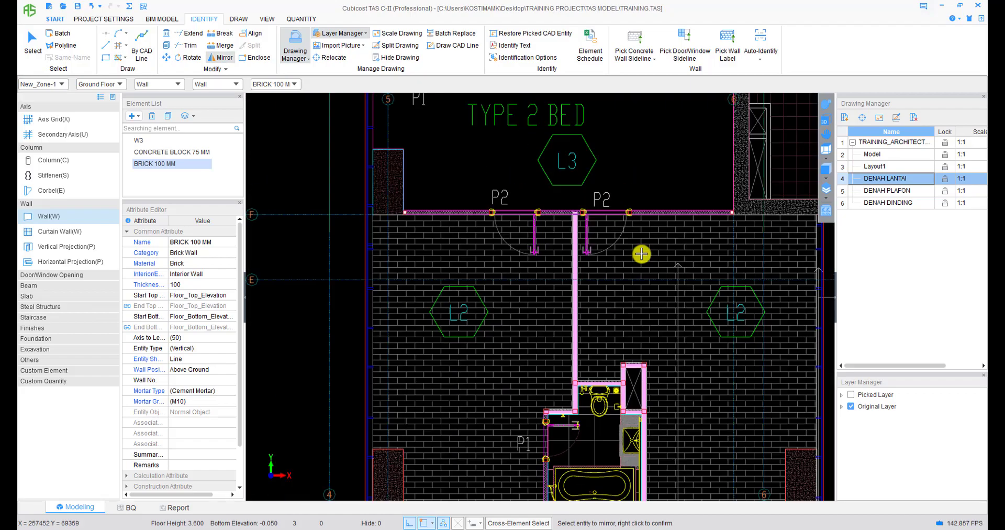
pyautogui.moveTo(642, 254); pyautogui.dragTo(620, 376, button='middle')
# - Undo the last mirror of the BRICK 100 MM walls
pyautogui.click(92, 10)
pyautogui.moveTo(496, 198); pyautogui.dragTo(471, 332, button='middle')
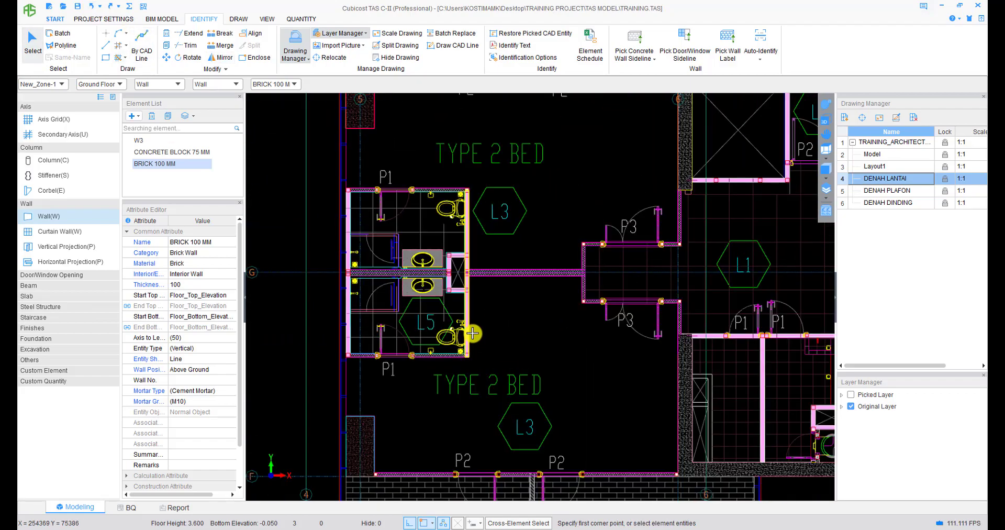
pyautogui.scroll(-1, 480, 248)
pyautogui.moveTo(481, 243); pyautogui.dragTo(475, 405, button='middle')
pyautogui.scroll(1, 526, 255)
pyautogui.scroll(1, 526, 255)
pyautogui.moveTo(517, 293); pyautogui.dragTo(529, 146, button='middle')
pyautogui.scroll(7, 448, 388)
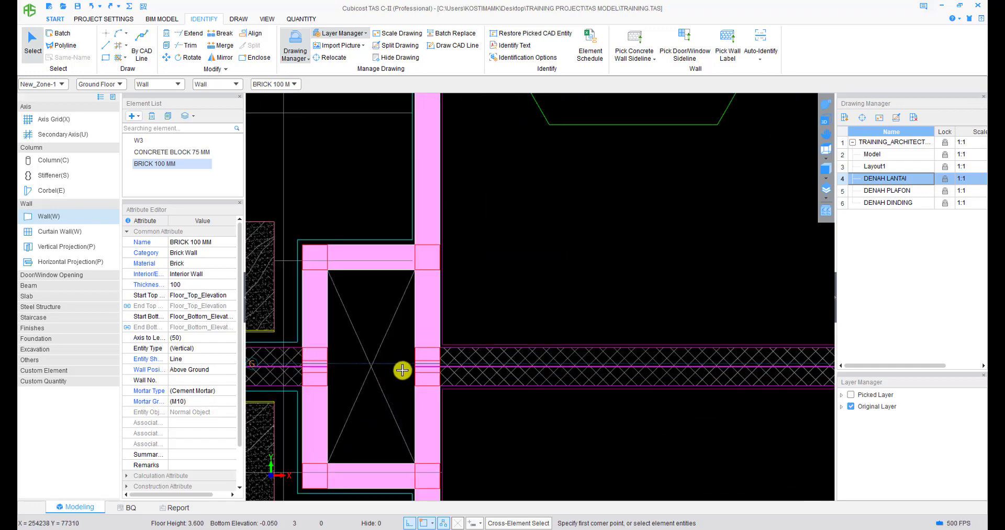
pyautogui.scroll(-4, 411, 372)
pyautogui.scroll(-2, 556, 265)
pyautogui.moveTo(556, 252); pyautogui.dragTo(507, 484, button='middle')
pyautogui.moveTo(550, 213); pyautogui.dragTo(546, 410, button='middle')
pyautogui.click(536, 278)
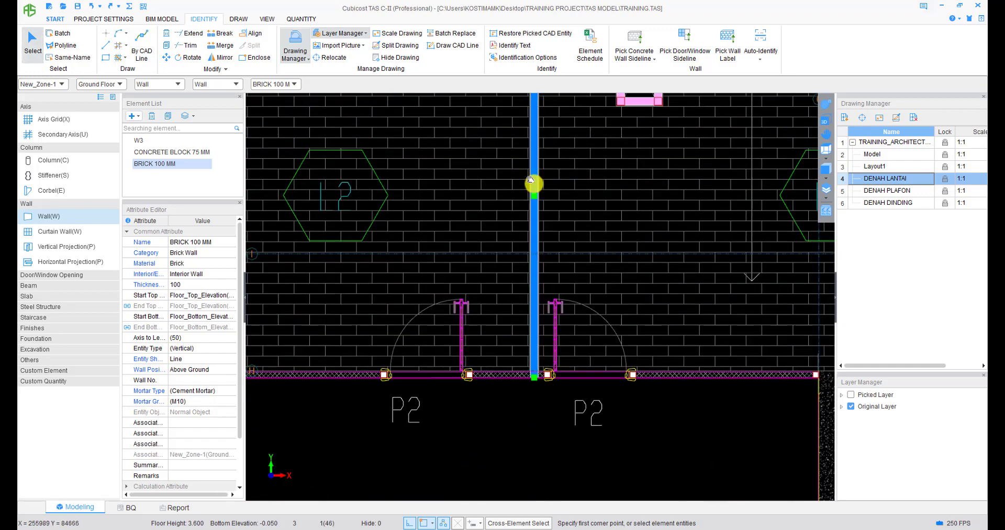
pyautogui.moveTo(534, 184); pyautogui.dragTo(525, 459, button='middle')
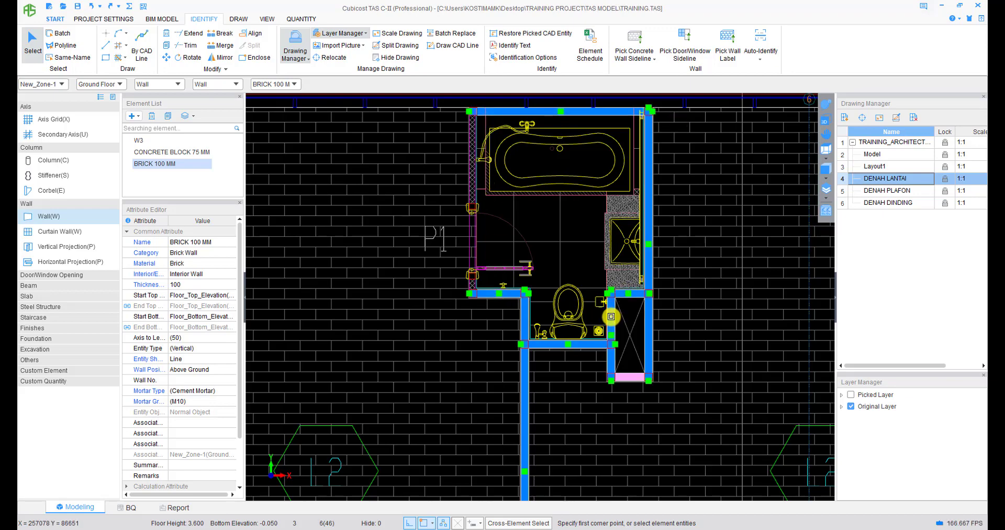
pyautogui.scroll(-1, 602, 406)
pyautogui.moveTo(593, 492); pyautogui.dragTo(575, 258, button='middle')
pyautogui.scroll(-2, 575, 258)
pyautogui.moveTo(523, 346); pyautogui.dragTo(587, 128, button='middle')
pyautogui.moveTo(522, 420); pyautogui.dragTo(543, 327, button='middle')
pyautogui.scroll(5, 542, 322)
pyautogui.rightClick(544, 277)
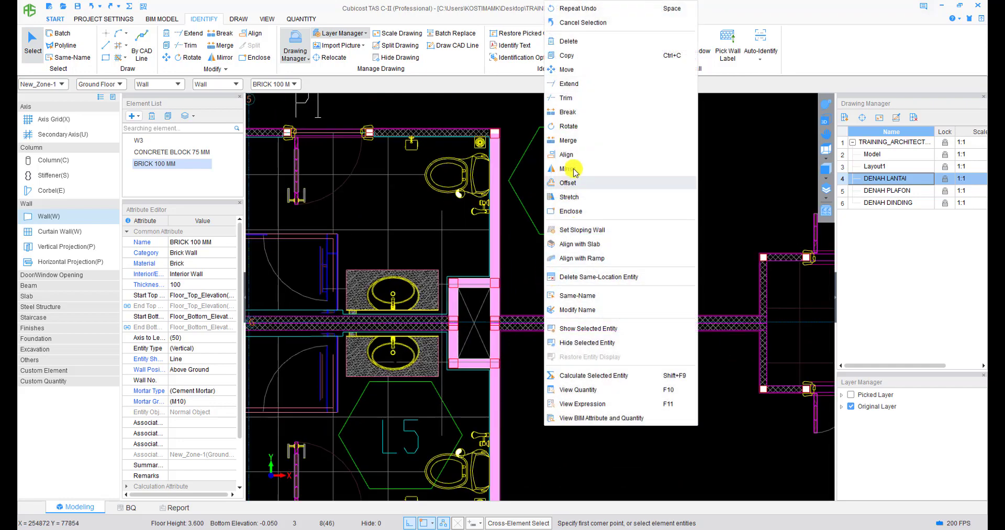
pyautogui.click(571, 155)
pyautogui.scroll(-4, 561, 269)
pyautogui.moveTo(590, 225); pyautogui.dragTo(563, 445, button='middle')
pyautogui.moveTo(585, 225); pyautogui.dragTo(579, 322, button='middle')
pyautogui.scroll(-3, 579, 323)
pyautogui.moveTo(595, 258); pyautogui.dragTo(579, 341, button='middle')
pyautogui.press('Escape')
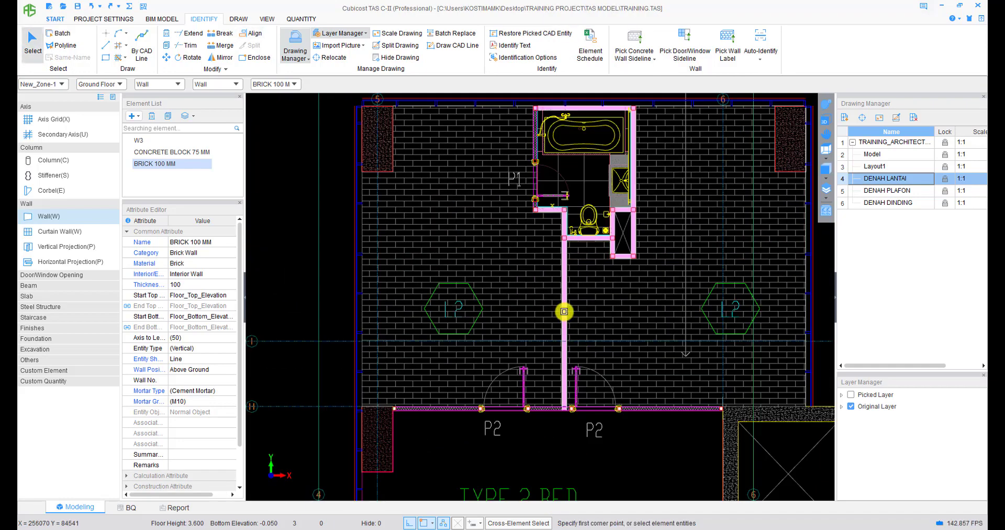
# - Mirror the L2 bathroom, duct and dividing BRICK 100 MM walls above grid H about the grid G wall centreline, keeping the originals
pyautogui.click(565, 287)
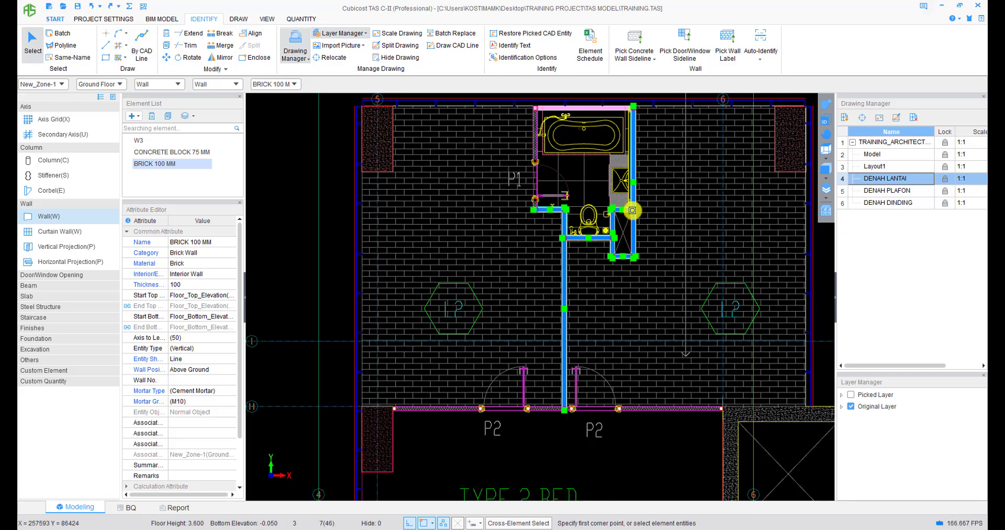
pyautogui.moveTo(588, 319); pyautogui.dragTo(583, 172, button='middle')
pyautogui.moveTo(555, 450); pyautogui.dragTo(555, 251, button='middle')
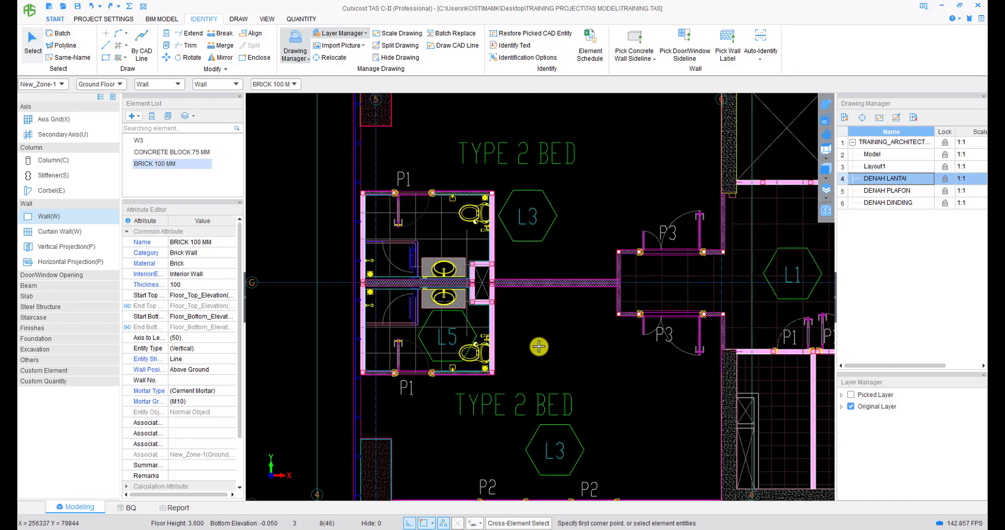
pyautogui.scroll(1, 538, 346)
pyautogui.rightClick(546, 337)
pyautogui.click(568, 168)
pyautogui.scroll(6, 471, 269)
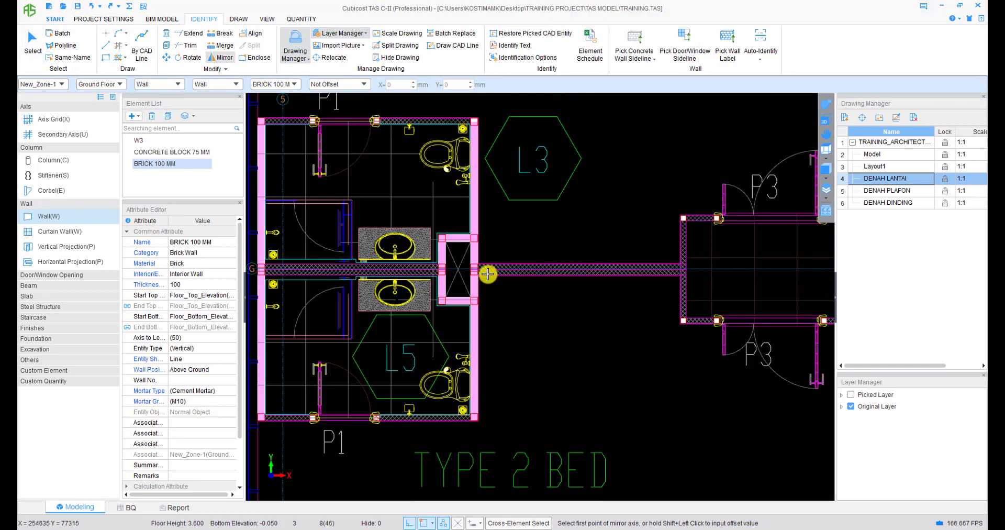
pyautogui.scroll(1, 455, 269)
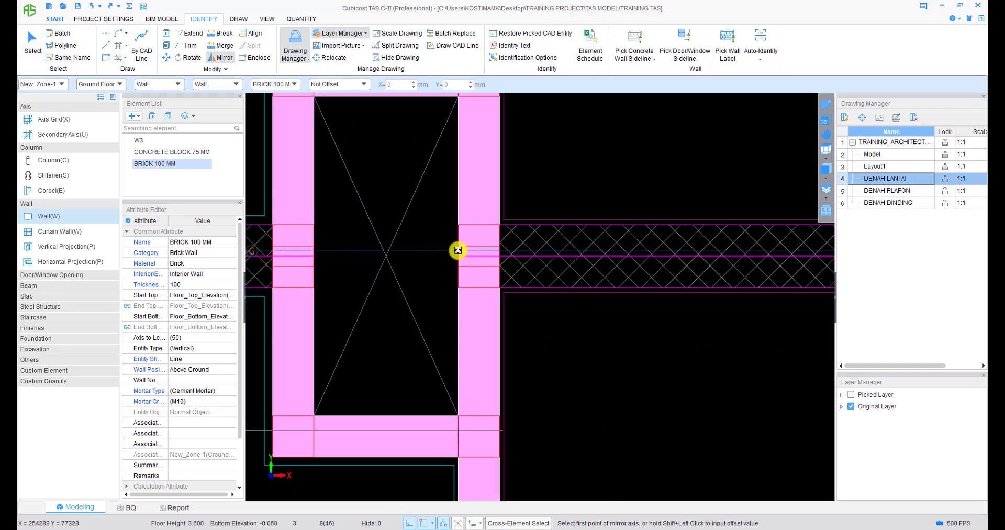
pyautogui.scroll(-2, 585, 267)
pyautogui.moveTo(683, 276); pyautogui.dragTo(348, 270, button='middle')
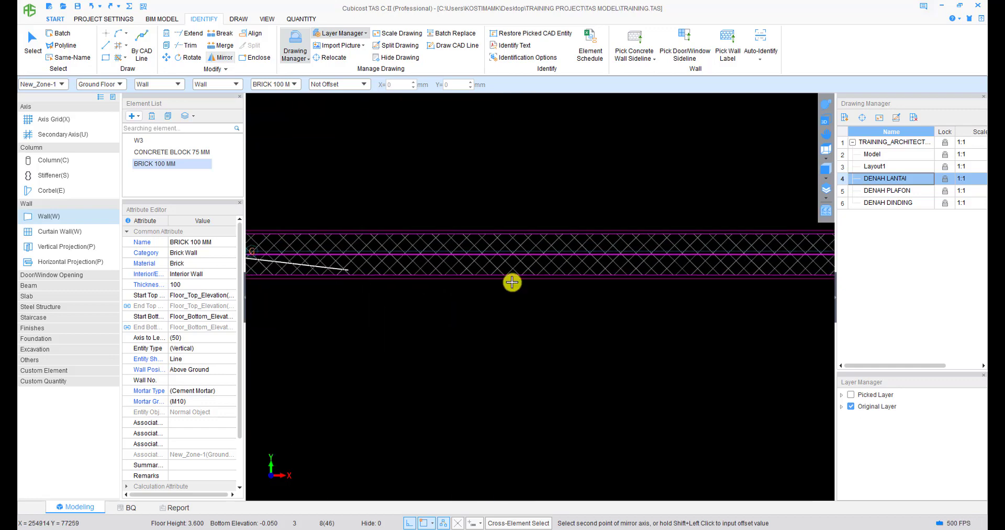
pyautogui.moveTo(775, 267); pyautogui.dragTo(545, 283, button='middle')
pyautogui.scroll(2, 756, 263)
pyautogui.click(756, 269)
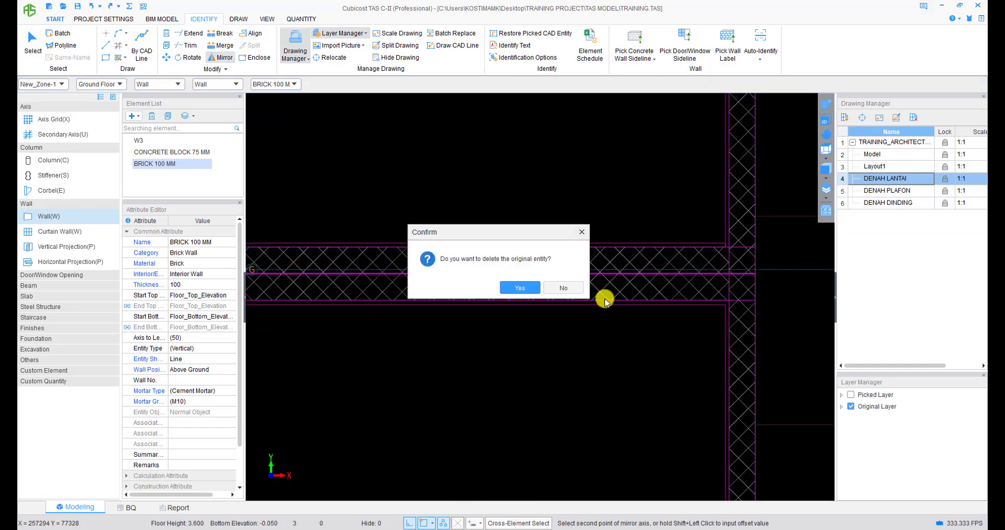
pyautogui.click(555, 294)
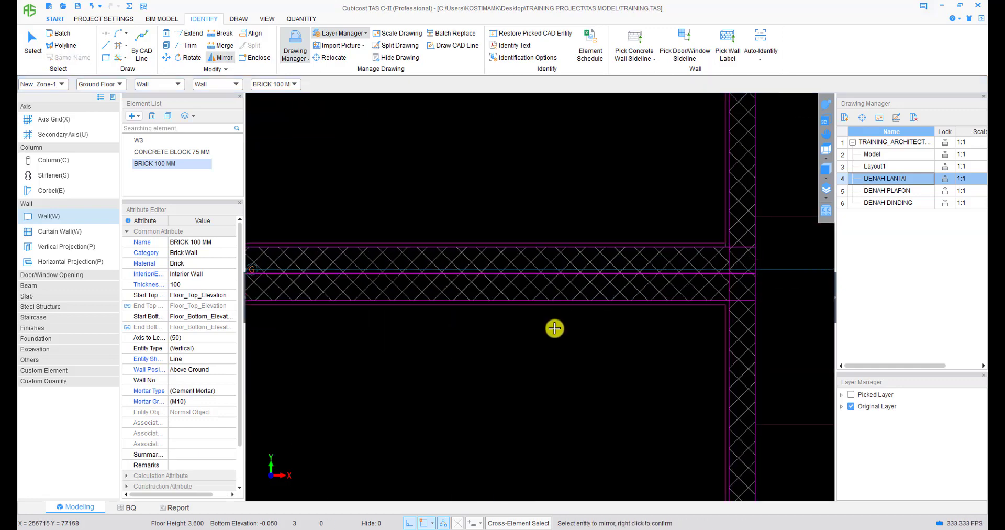
# - Examine the mirrored L2 walls below grid F and compare them with the originals above grid H
pyautogui.scroll(-5, 545, 356)
pyautogui.moveTo(525, 419); pyautogui.dragTo(623, 162, button='middle')
pyautogui.scroll(-2, 586, 312)
pyautogui.moveTo(582, 309); pyautogui.dragTo(577, 152, button='middle')
pyautogui.scroll(3, 604, 318)
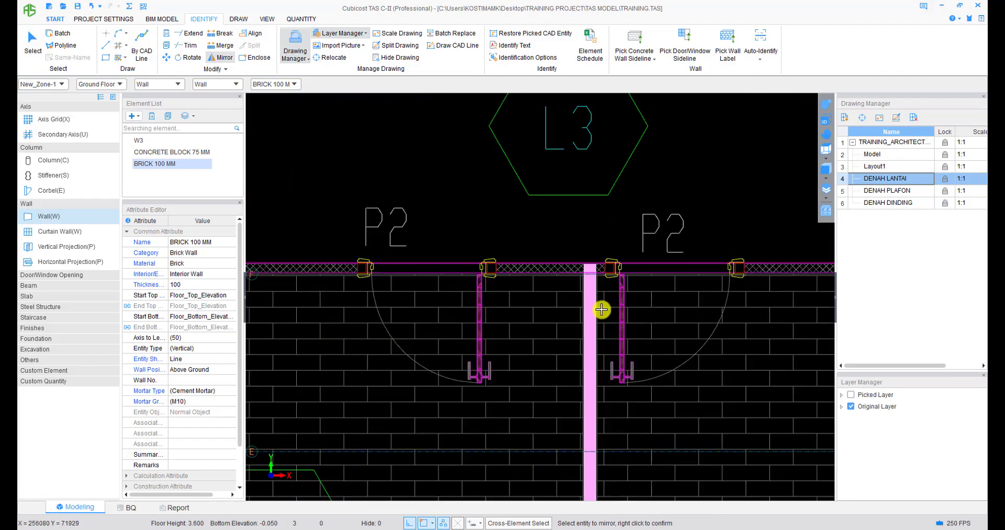
pyautogui.scroll(-5, 602, 310)
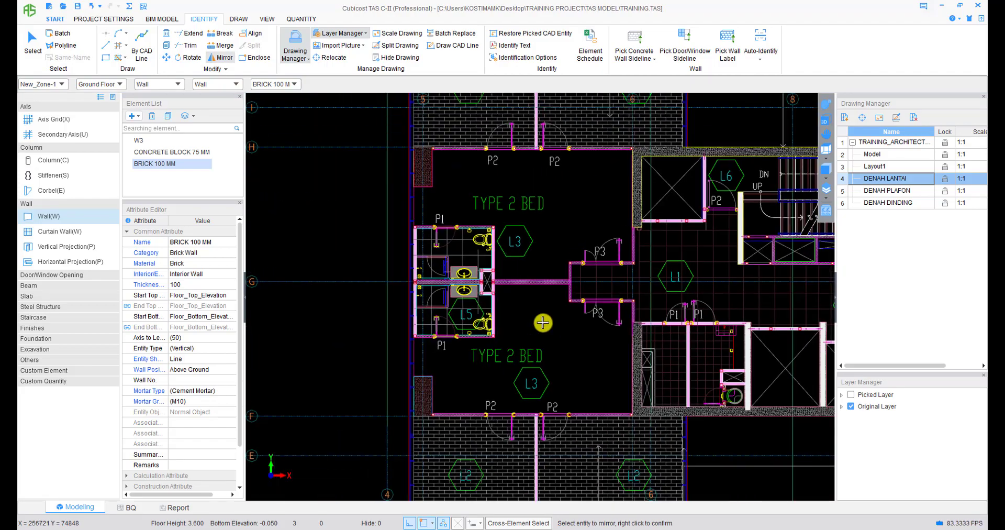
pyautogui.scroll(2, 543, 322)
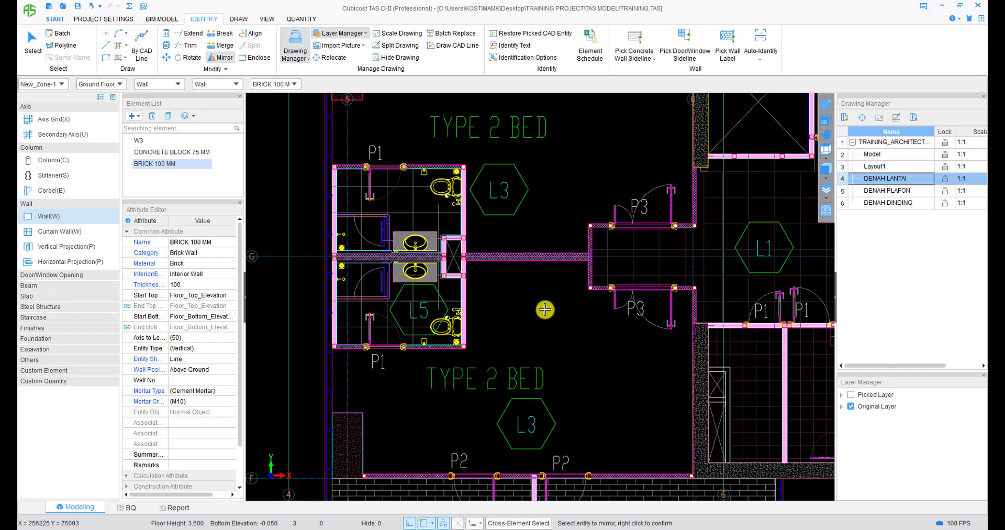
# - Draw a CONCRETE BLOCK 75 MM wall along the upper side of the upper TYPE 2 BED bathroom, between its brick side walls and over the hatch
pyautogui.click(183, 152)
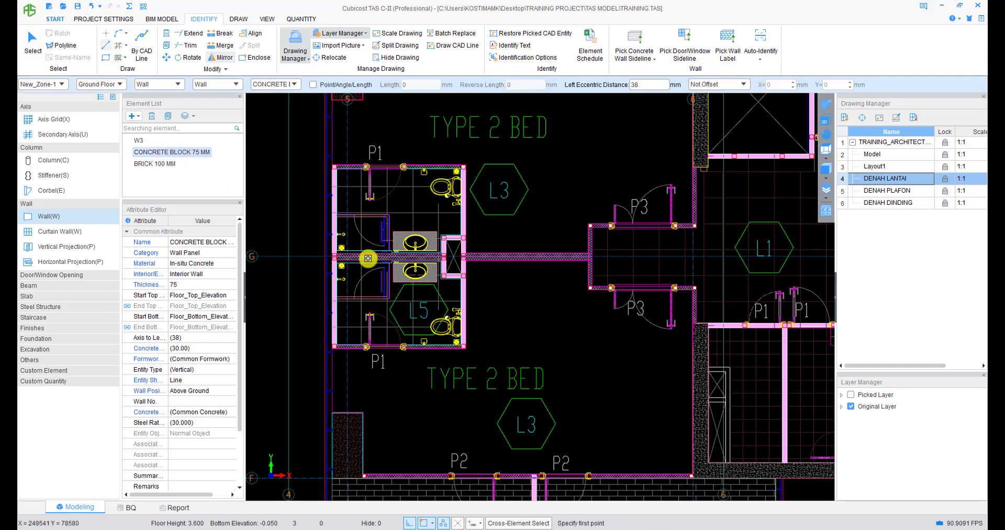
pyautogui.scroll(4, 366, 257)
pyautogui.scroll(2, 303, 189)
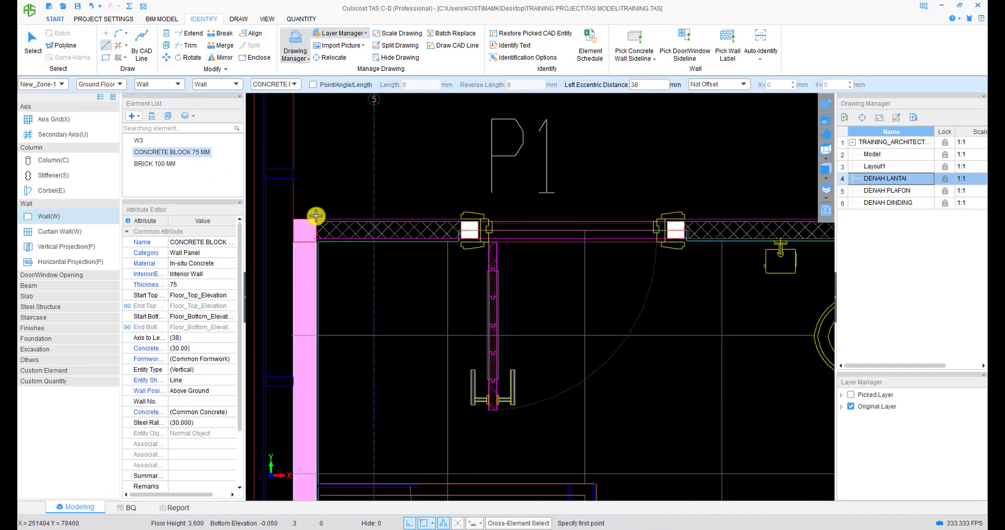
pyautogui.click(315, 219)
pyautogui.moveTo(783, 231); pyautogui.dragTo(407, 244, button='middle')
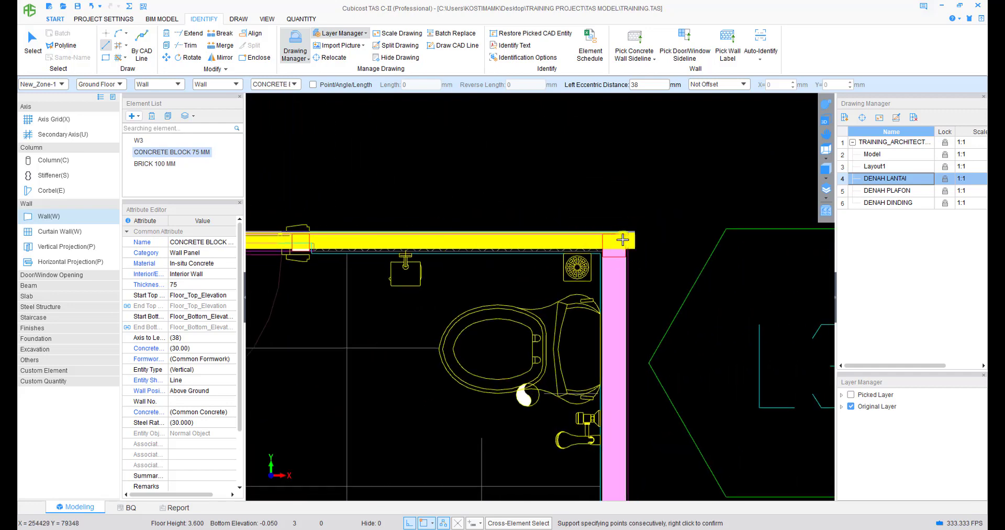
pyautogui.click(619, 234)
pyautogui.scroll(2, 612, 234)
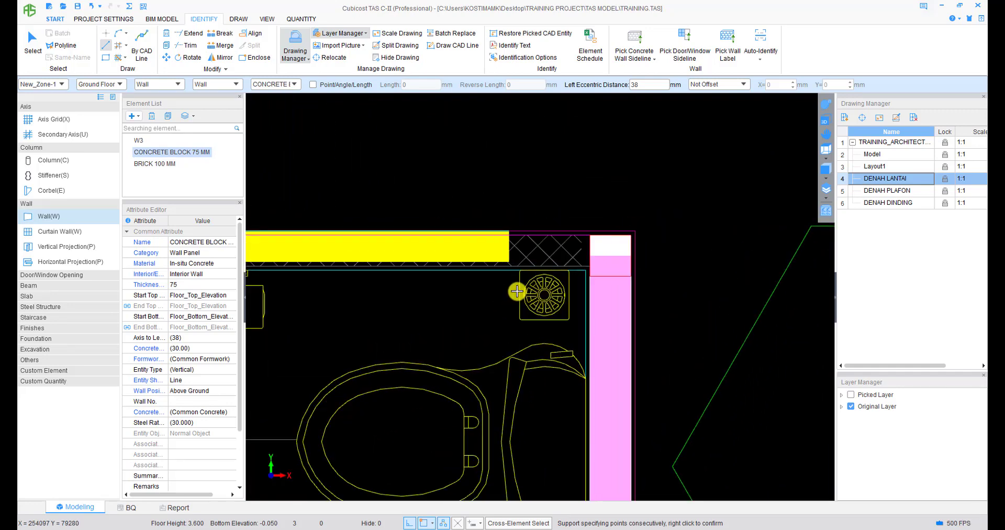
pyautogui.rightClick(589, 239)
pyautogui.scroll(-2, 540, 263)
pyautogui.moveTo(421, 268); pyautogui.dragTo(615, 256, button='middle')
pyautogui.scroll(-2, 674, 254)
pyautogui.moveTo(319, 226); pyautogui.dragTo(519, 231, button='middle')
pyautogui.scroll(2, 492, 229)
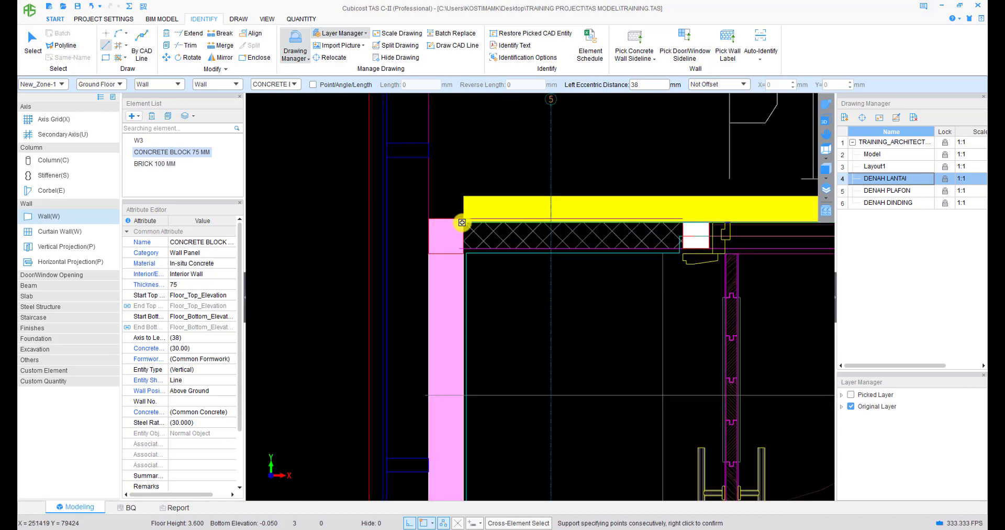
pyautogui.press('F4')
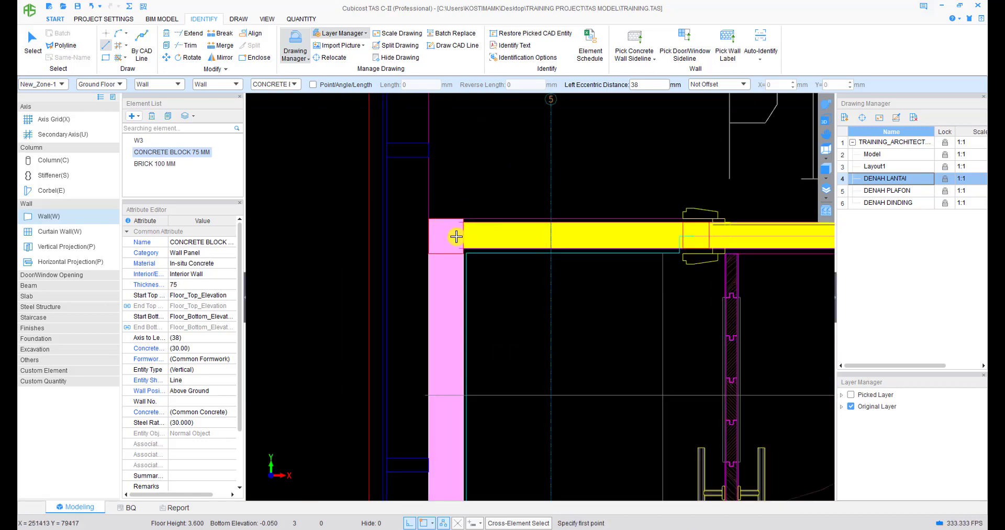
# - Draw the upper CONCRETE BLOCK 75 MM wall of the grid G double wall between the two bathrooms, from the outer brick wall to the duct
pyautogui.scroll(-2, 456, 236)
pyautogui.moveTo(536, 305); pyautogui.dragTo(462, 257, button='middle')
pyautogui.scroll(-2, 463, 256)
pyautogui.moveTo(613, 445); pyautogui.dragTo(557, 272, button='middle')
pyautogui.scroll(2, 367, 325)
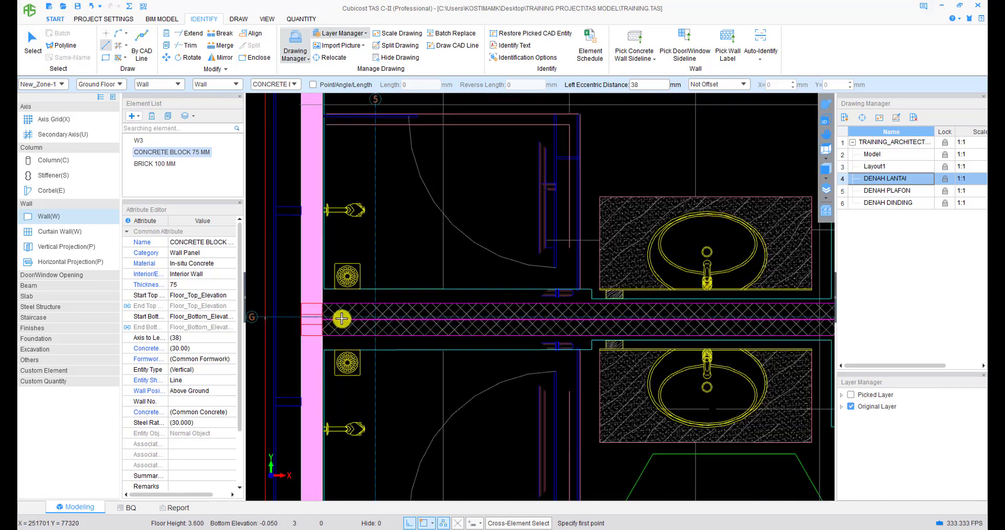
pyautogui.scroll(1, 341, 318)
pyautogui.click(314, 300)
pyautogui.scroll(-2, 512, 287)
pyautogui.scroll(2, 539, 288)
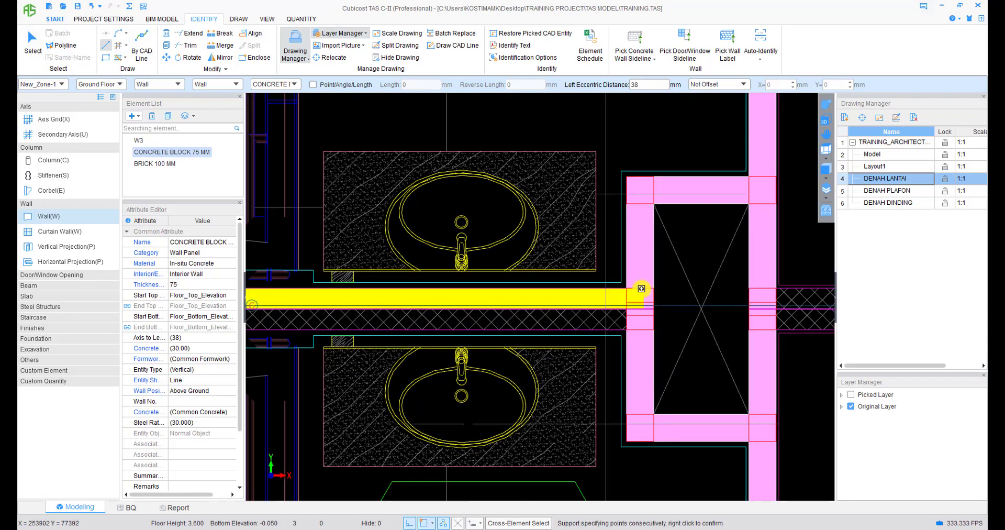
pyautogui.rightClick(641, 289)
# - Draw the lower CONCRETE BLOCK 75 MM wall of the double wall between the two bathrooms, over the hatch below grid G up to the duct
pyautogui.moveTo(356, 344); pyautogui.dragTo(747, 299, button='middle')
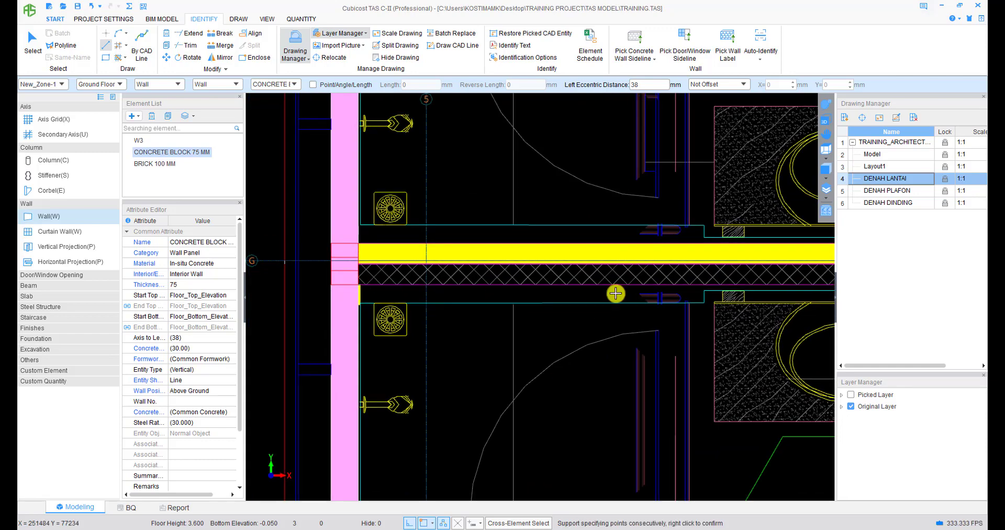
pyautogui.moveTo(677, 286); pyautogui.dragTo(355, 308, button='middle')
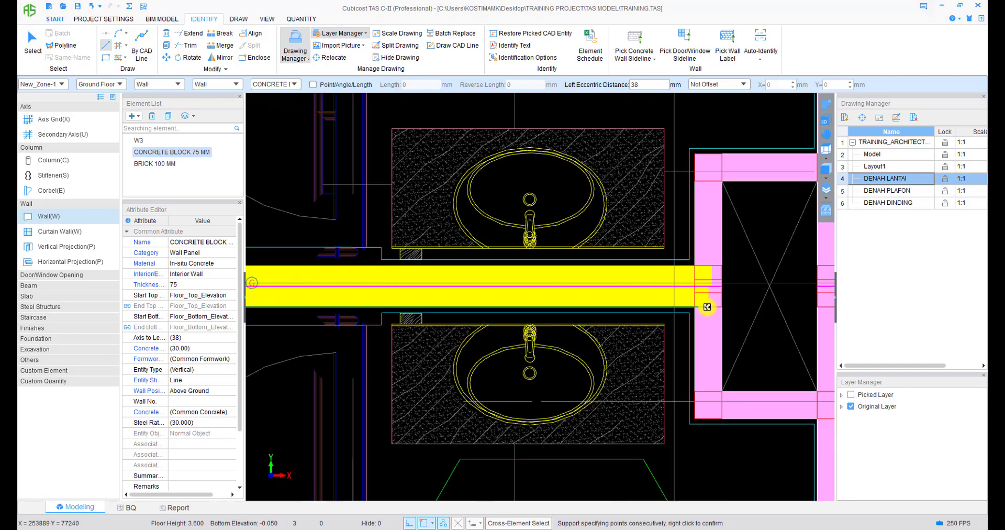
pyautogui.rightClick(660, 308)
# - Draw a CONCRETE BLOCK 75 MM wall along the lower side of the L5 bathroom, between its brick side walls and across the P1 door opening
pyautogui.scroll(-4, 634, 309)
pyautogui.moveTo(632, 323); pyautogui.dragTo(628, 289, button='middle')
pyautogui.moveTo(589, 374); pyautogui.dragTo(581, 204, button='middle')
pyautogui.scroll(2, 558, 366)
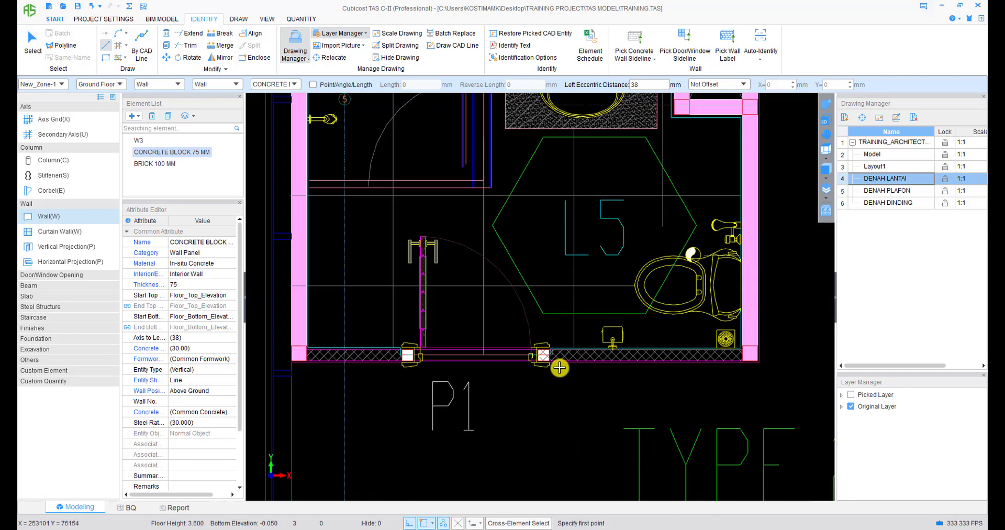
pyautogui.scroll(1, 373, 345)
pyautogui.click(365, 346)
pyautogui.moveTo(652, 346); pyautogui.dragTo(289, 347, button='middle')
pyautogui.click(668, 346)
pyautogui.rightClick(666, 347)
# - Draw the upper CONCRETE BLOCK 75 MM wall along grid G from the duct's outer brick wall to the hatched cross wall between the P3 doors
pyautogui.scroll(-5, 628, 360)
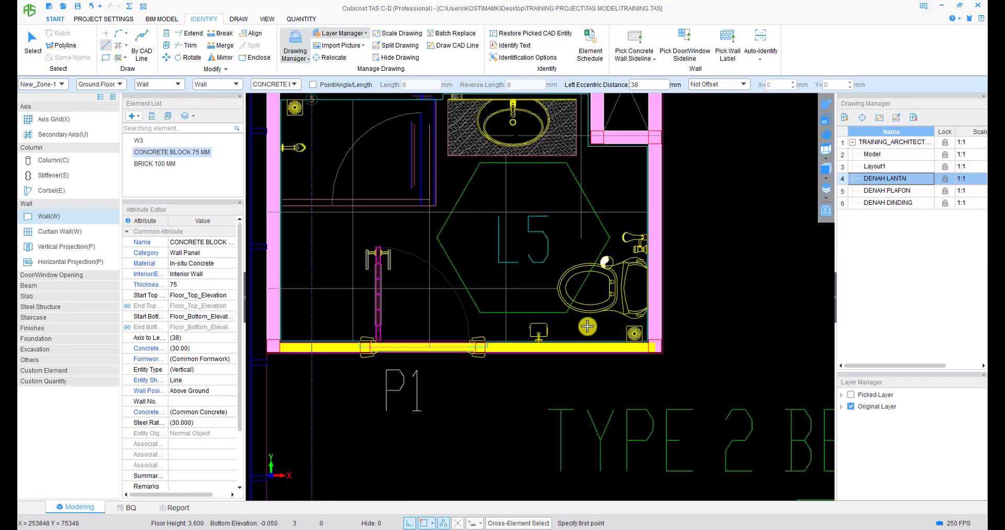
pyautogui.moveTo(545, 156); pyautogui.dragTo(502, 367, button='middle')
pyautogui.moveTo(605, 381); pyautogui.dragTo(509, 312, button='middle')
pyautogui.scroll(8, 507, 314)
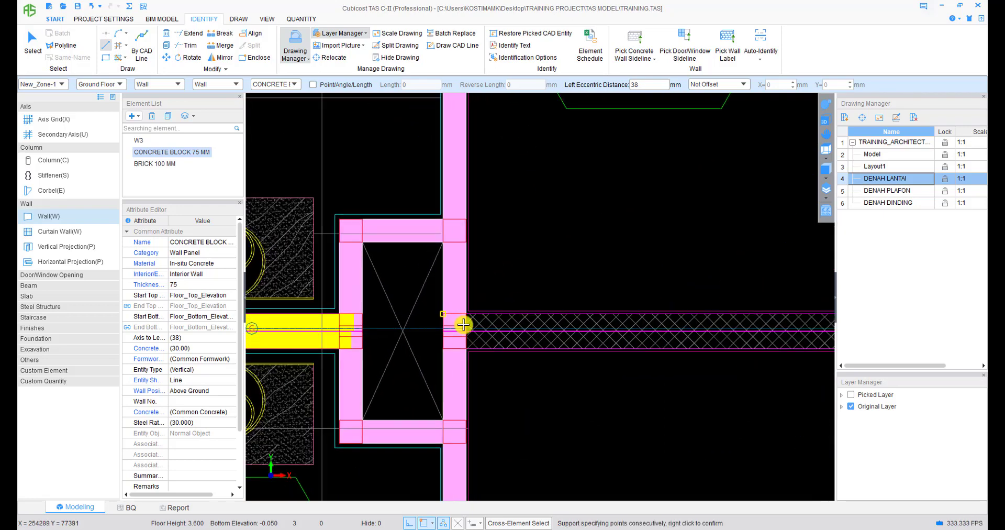
pyautogui.scroll(-2, 464, 324)
pyautogui.moveTo(640, 318); pyautogui.dragTo(345, 297, button='middle')
pyautogui.scroll(-3, 338, 294)
pyautogui.scroll(1, 615, 283)
pyautogui.press('F4')
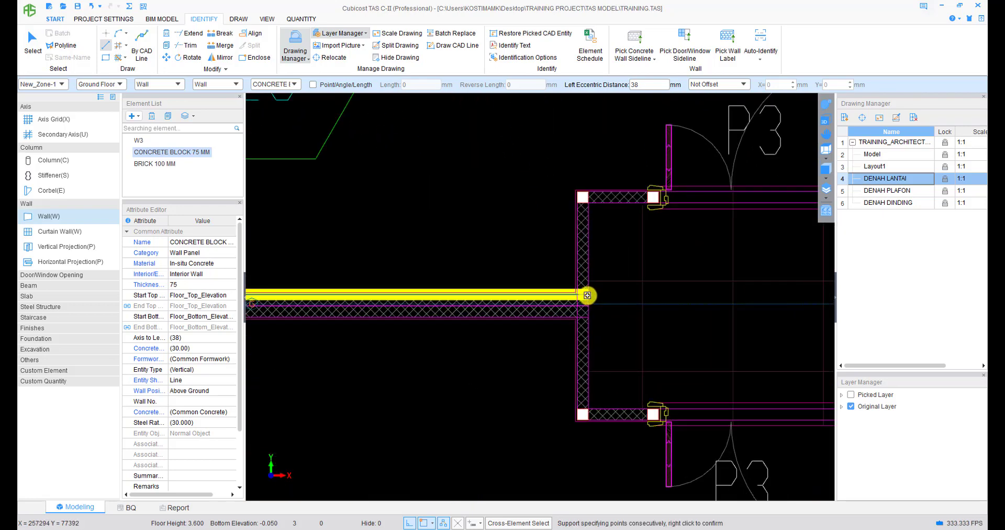
pyautogui.press('F4')
# - Draw the lower CONCRETE BLOCK 75 MM wall along grid G from the duct's outer brick wall to the hatched cross wall between the P3 doors
pyautogui.moveTo(421, 346); pyautogui.dragTo(676, 351, button='middle')
pyautogui.scroll(2, 387, 327)
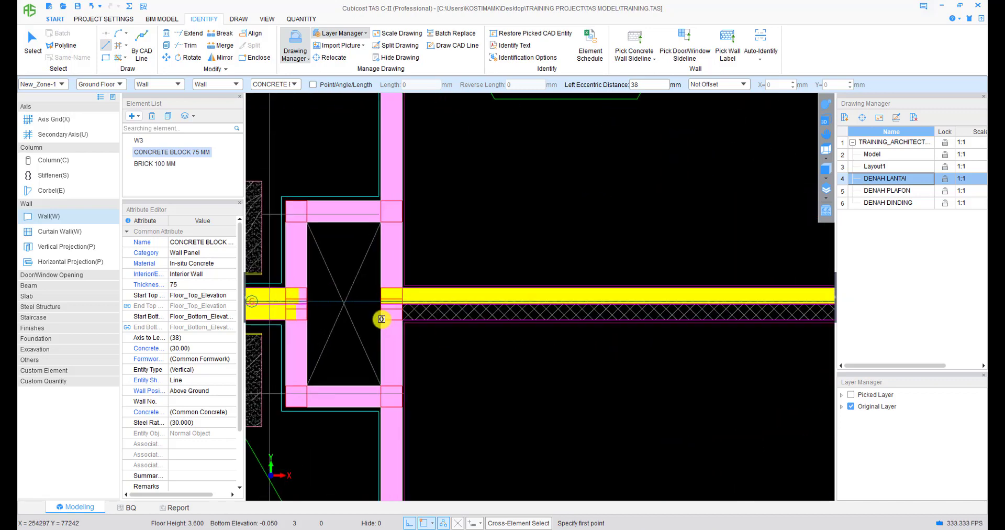
pyautogui.click(382, 319)
pyautogui.moveTo(785, 321); pyautogui.dragTo(499, 324, button='middle')
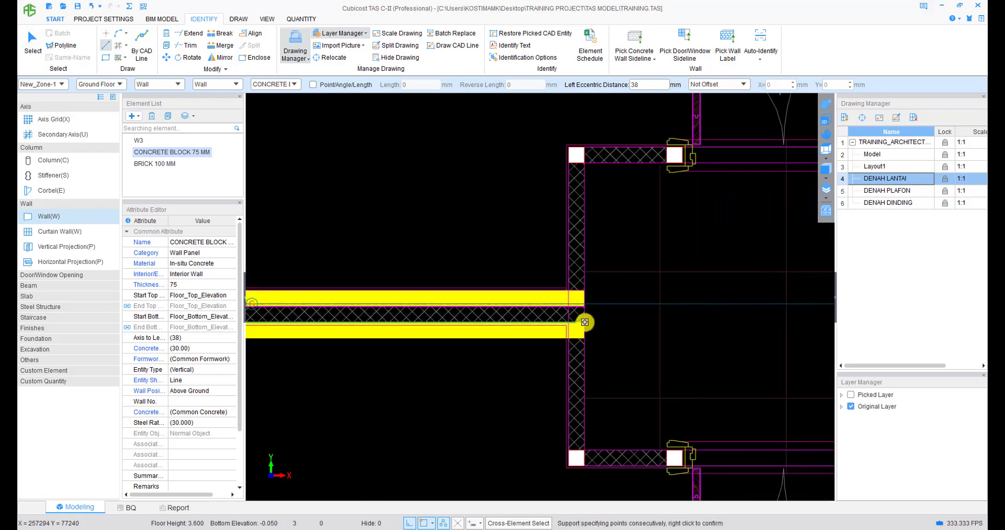
# - Finish the second horizontal 75 mm concrete block wall along grid G and draw the vertical wall joining the two P3 entrances
pyautogui.click(585, 322)
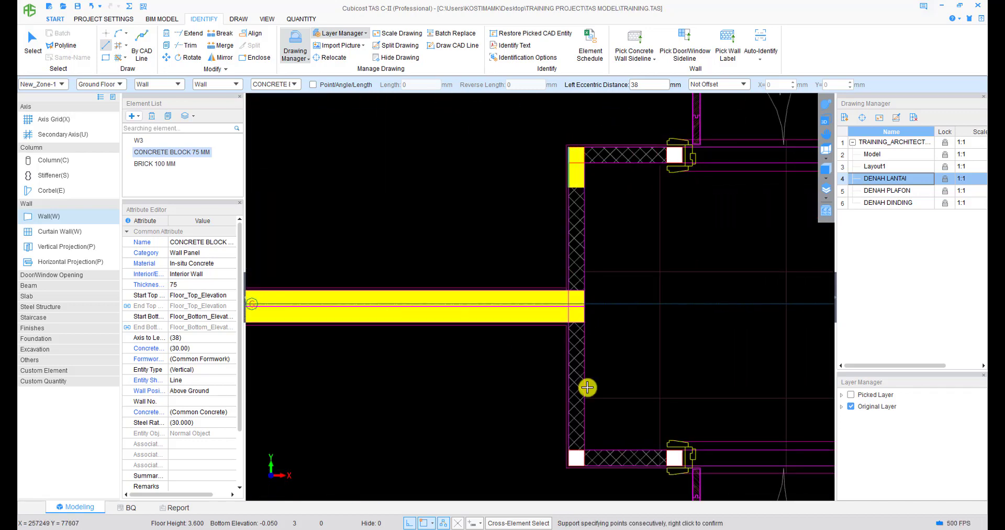
pyautogui.rightClick(570, 461)
pyautogui.moveTo(551, 354)
pyautogui.mouseDown(button='middle')
pyautogui.moveTo(536, 406)
pyautogui.moveTo(482, 490)
pyautogui.mouseUp(button='middle')
pyautogui.scroll(2, 534, 301)
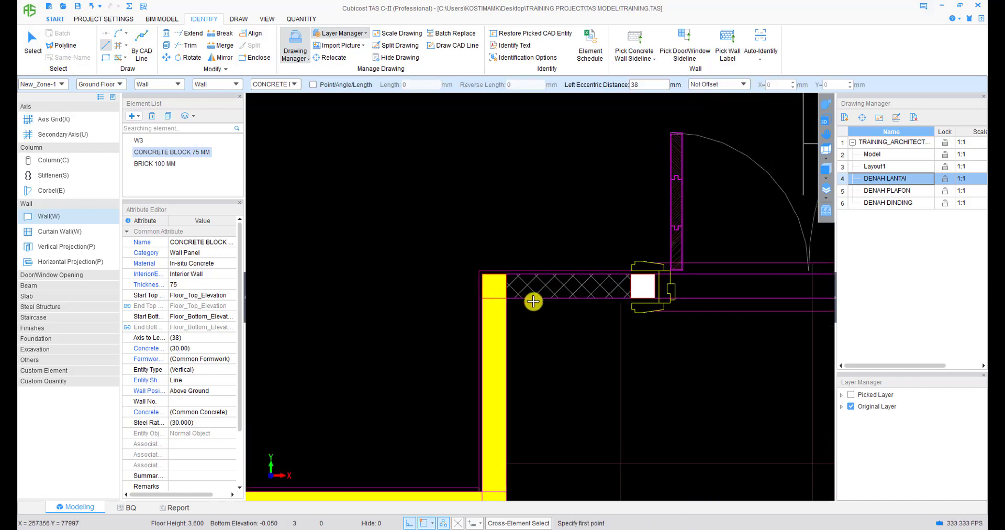
# - Draw the horizontal 75 mm concrete block wall across the upper P3 door to the corner at grid 6
pyautogui.click(482, 274)
pyautogui.scroll(-2, 606, 287)
pyautogui.moveTo(663, 291); pyautogui.dragTo(435, 298, button='middle')
pyautogui.scroll(-1, 774, 293)
pyautogui.moveTo(775, 293); pyautogui.dragTo(539, 285, button='middle')
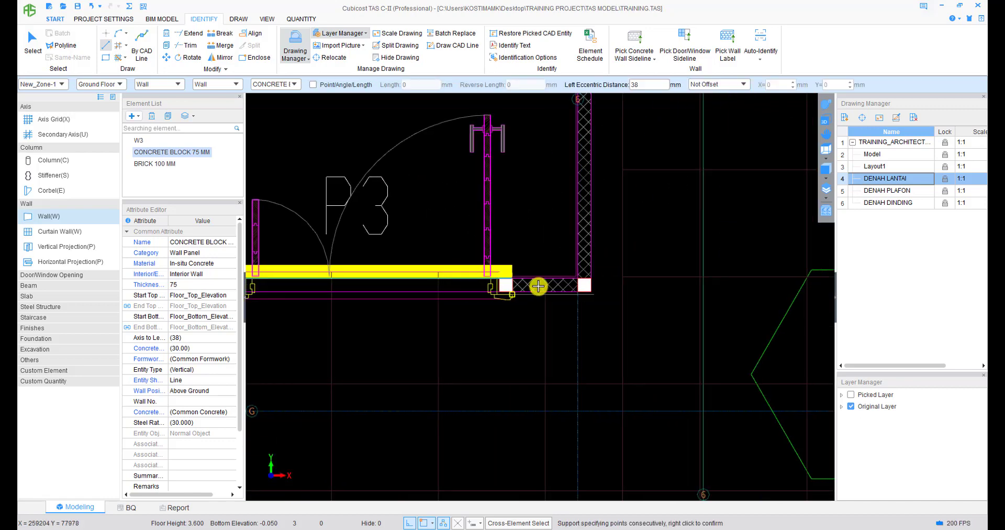
pyautogui.scroll(1, 539, 285)
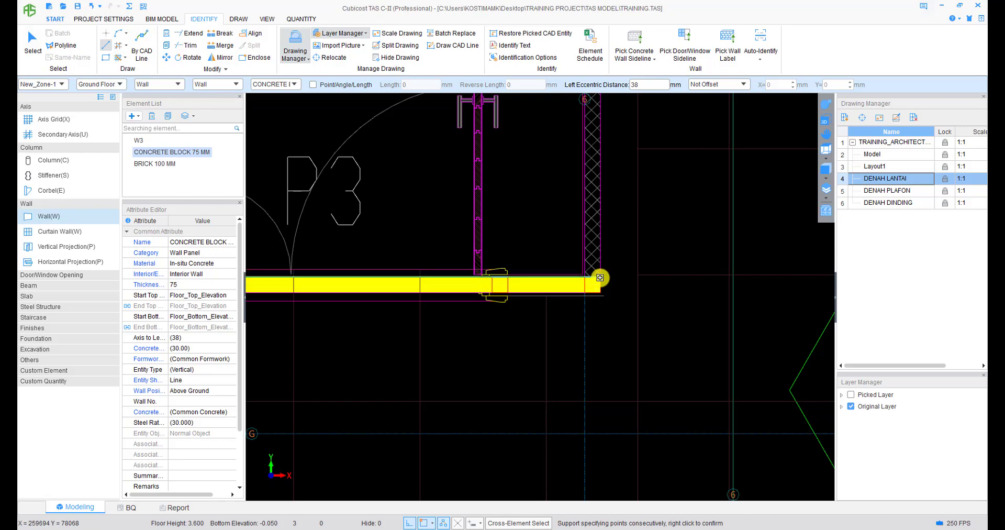
# - Draw the vertical wall from the upper P3 corner up to the concrete column at grid 6, flipping its offset onto the drawing lines
pyautogui.moveTo(597, 210); pyautogui.dragTo(590, 330, button='middle')
pyautogui.scroll(-1, 590, 330)
pyautogui.moveTo(601, 173); pyautogui.dragTo(610, 225, button='middle')
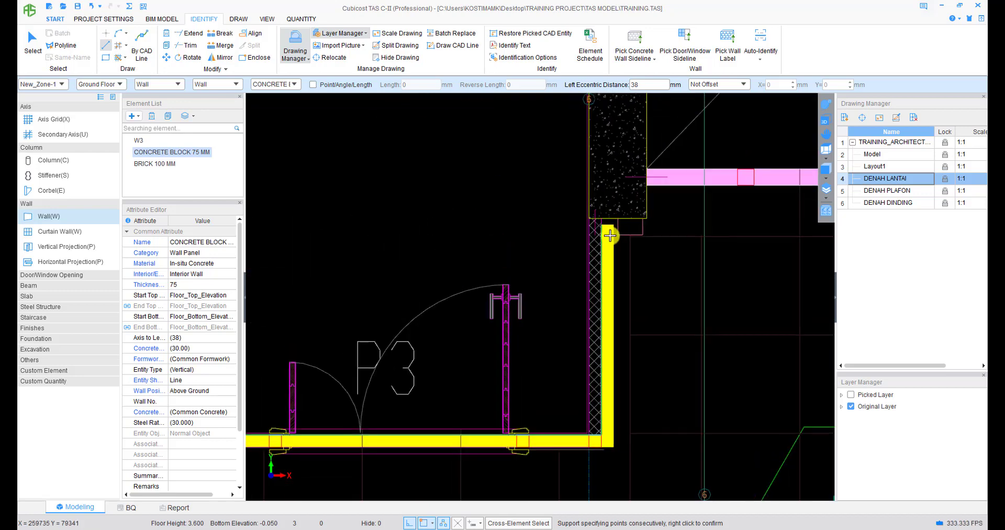
pyautogui.scroll(-1, 610, 254)
pyautogui.moveTo(606, 186); pyautogui.dragTo(610, 265, button='middle')
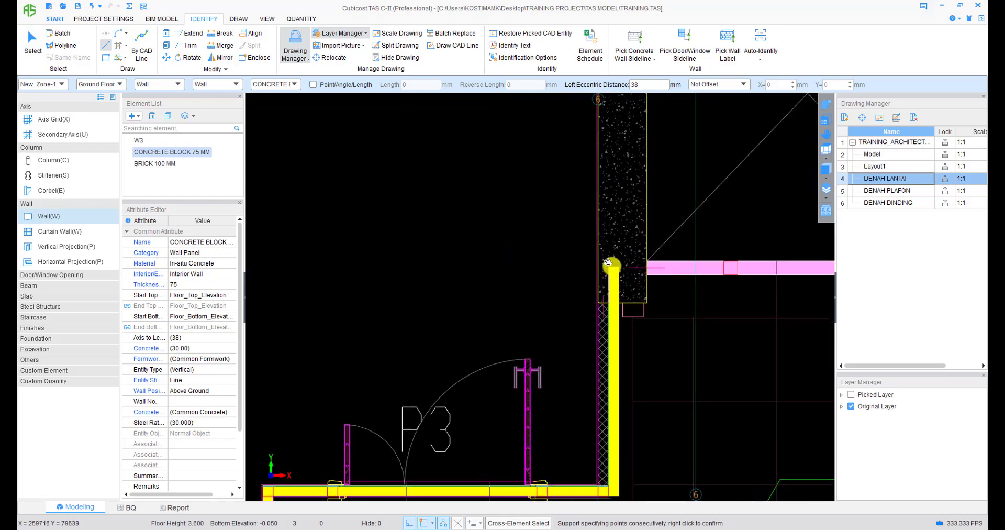
pyautogui.moveTo(611, 302); pyautogui.dragTo(602, 258, button='middle')
pyautogui.scroll(1, 601, 255)
pyautogui.press('F4')
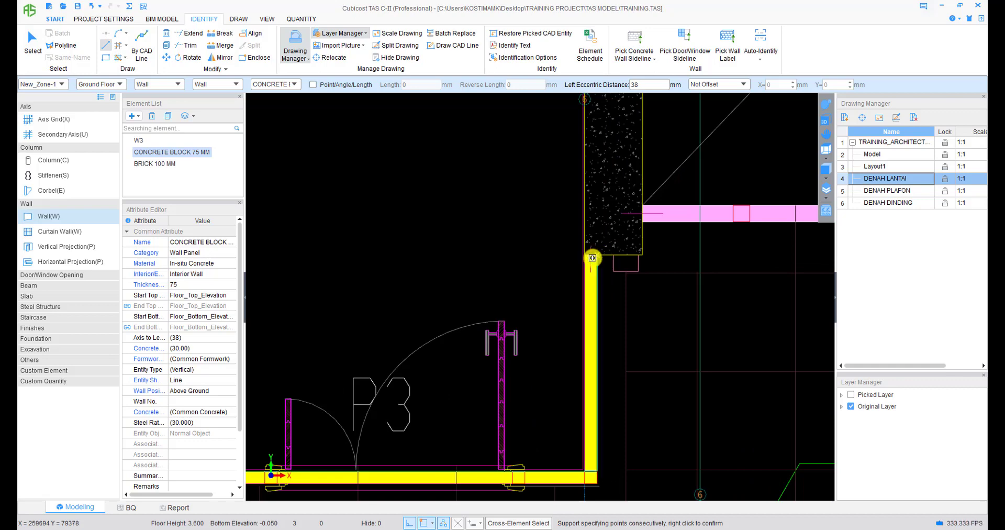
pyautogui.click(592, 258)
pyautogui.rightClick(592, 257)
# - Draw the horizontal 75 mm concrete block wall across the lower P3 door to the corner at grid 6
pyautogui.scroll(-1, 589, 262)
pyautogui.moveTo(585, 346); pyautogui.dragTo(600, 141, button='middle')
pyautogui.moveTo(537, 417); pyautogui.dragTo(574, 312, button='middle')
pyautogui.scroll(1, 341, 304)
pyautogui.moveTo(339, 302); pyautogui.dragTo(381, 301, button='middle')
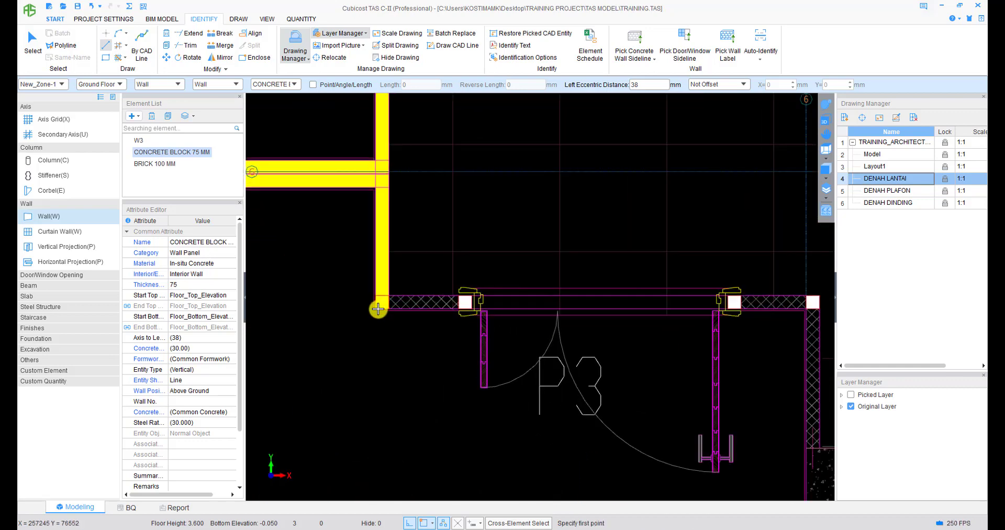
pyautogui.moveTo(553, 307); pyautogui.dragTo(287, 295, button='middle')
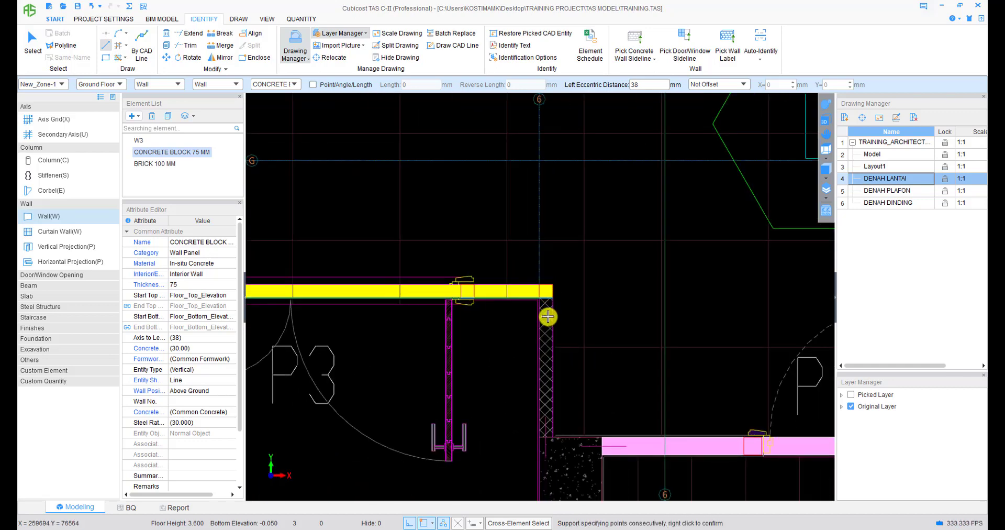
pyautogui.click(548, 316)
# - Draw the vertical wall from the lower P3 corner down to the concrete column at grid 6
pyautogui.moveTo(538, 403); pyautogui.dragTo(557, 234, button='middle')
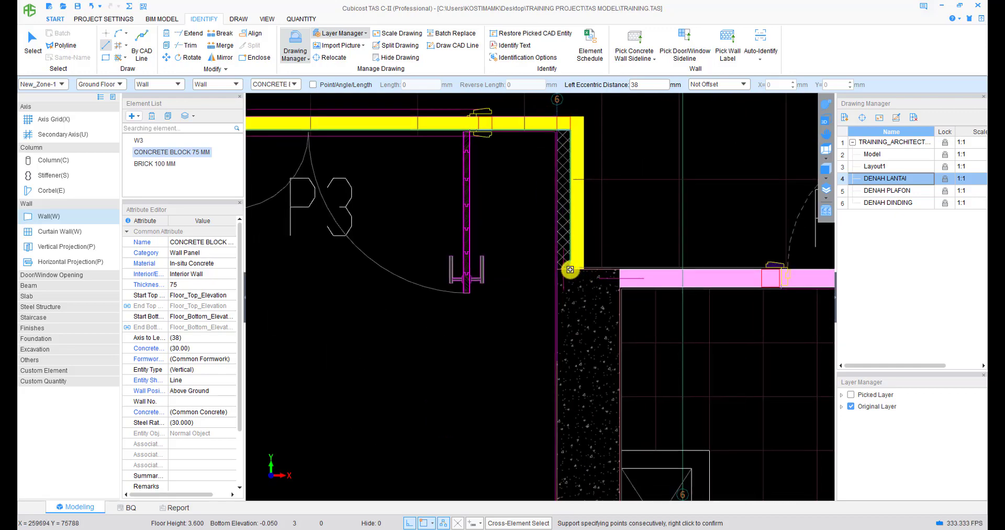
pyautogui.scroll(-1, 587, 294)
pyautogui.moveTo(601, 274); pyautogui.dragTo(595, 327, button='middle')
pyautogui.scroll(-1, 626, 254)
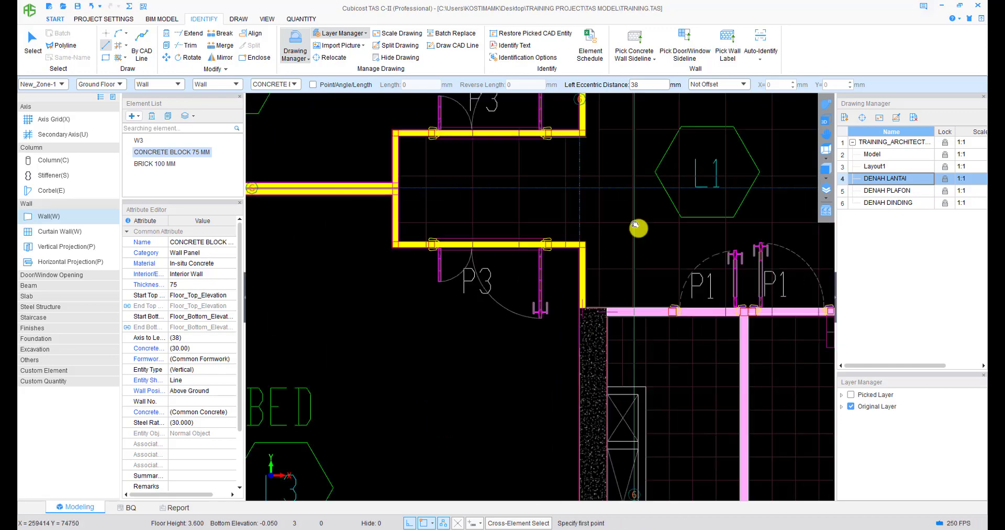
# - Draw a 75 mm concrete block wall along grid H across the P2 doors, from the column near grid 5 to the column at grid 6
pyautogui.scroll(-1, 636, 233)
pyautogui.moveTo(511, 419); pyautogui.dragTo(679, 240, button='middle')
pyautogui.moveTo(488, 278); pyautogui.dragTo(503, 280, button='middle')
pyautogui.moveTo(503, 282); pyautogui.dragTo(510, 308)
pyautogui.scroll(2, 429, 348)
pyautogui.scroll(-2, 428, 348)
pyautogui.moveTo(544, 199); pyautogui.dragTo(502, 368, button='middle')
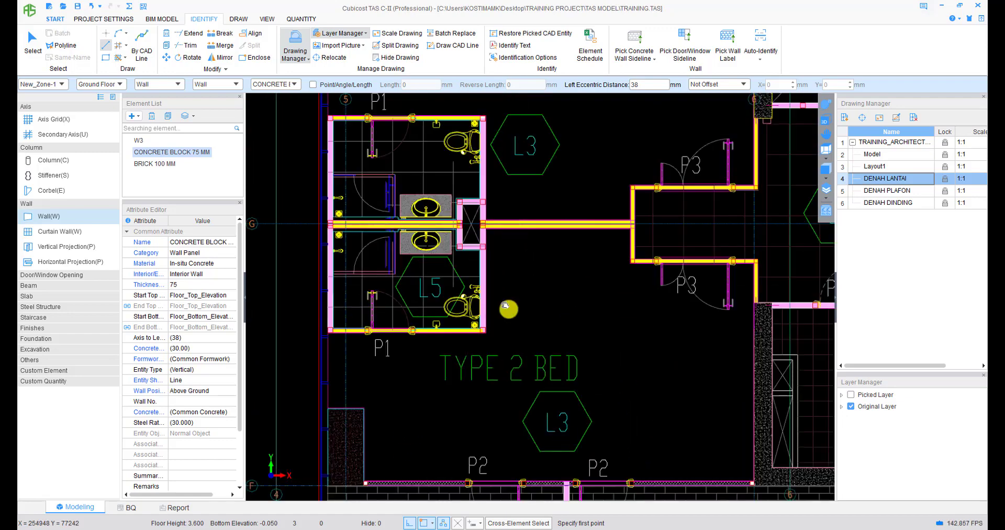
pyautogui.moveTo(515, 213); pyautogui.dragTo(490, 412, button='middle')
pyautogui.moveTo(491, 298); pyautogui.dragTo(489, 401, button='middle')
pyautogui.scroll(1, 362, 262)
pyautogui.scroll(2, 356, 273)
pyautogui.rightClick(360, 293)
pyautogui.rightClick(361, 294)
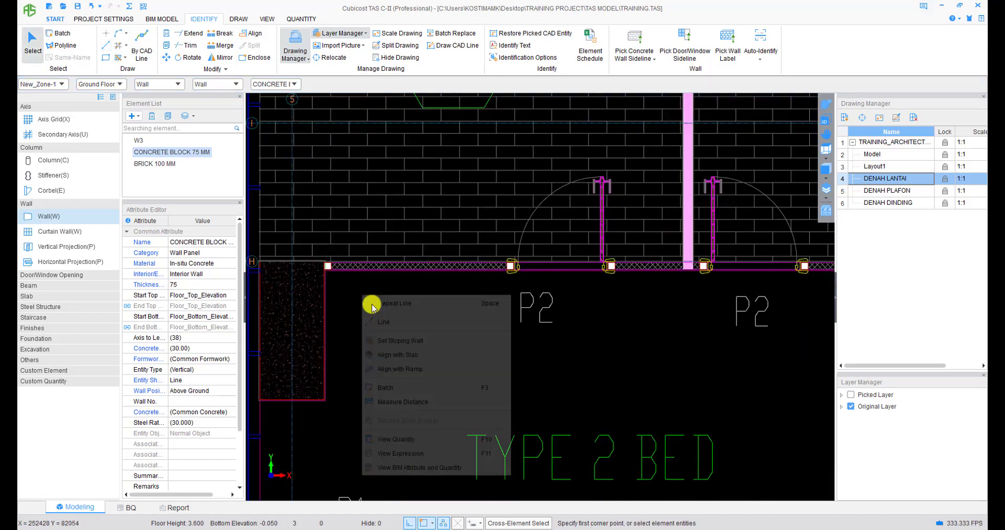
pyautogui.click(370, 301)
pyautogui.scroll(3, 333, 268)
pyautogui.click(318, 271)
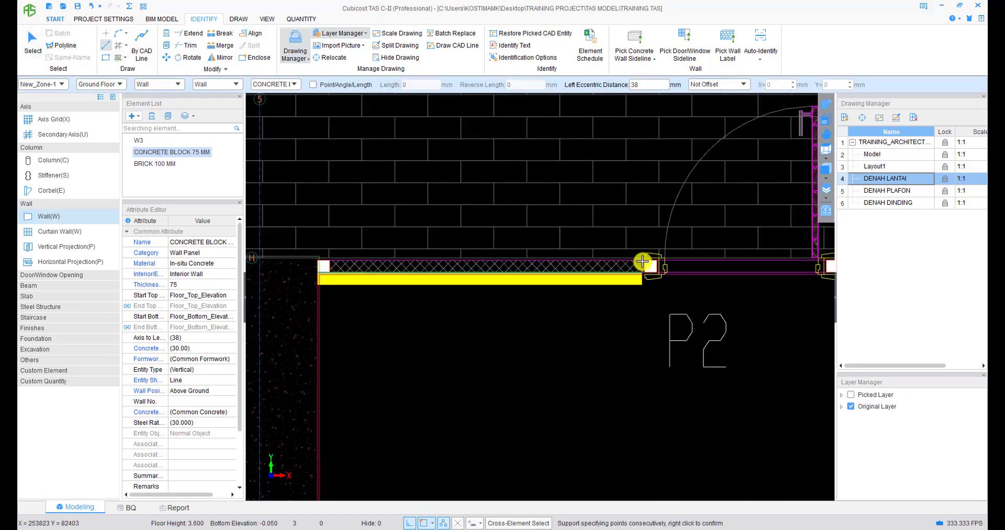
pyautogui.moveTo(646, 262); pyautogui.dragTo(513, 274, button='middle')
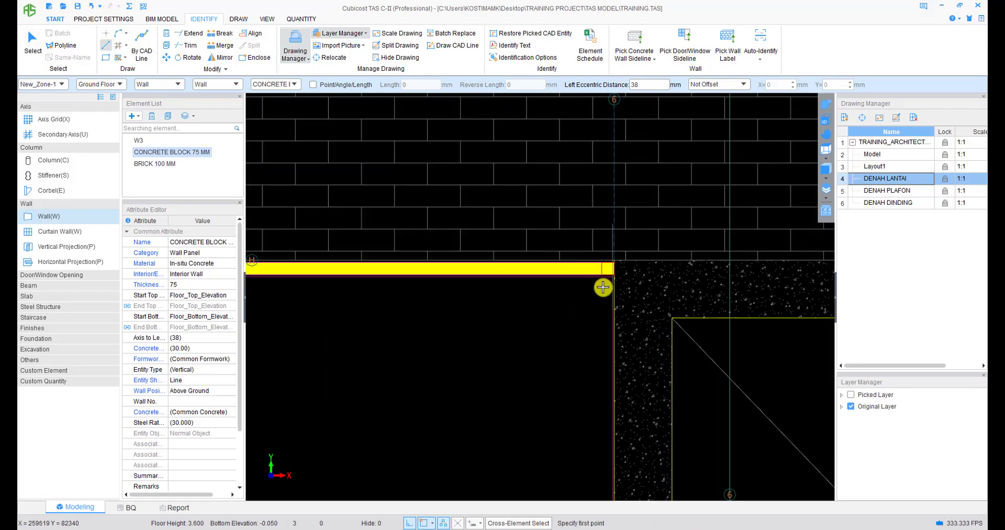
# - Draw the vertical 75 mm concrete block wall through the P1 door of the bathtub bathroom north of grid H
pyautogui.scroll(-6, 603, 288)
pyautogui.moveTo(570, 366); pyautogui.dragTo(680, 468, button='middle')
pyautogui.moveTo(513, 146); pyautogui.dragTo(511, 247, button='middle')
pyautogui.scroll(4, 511, 247)
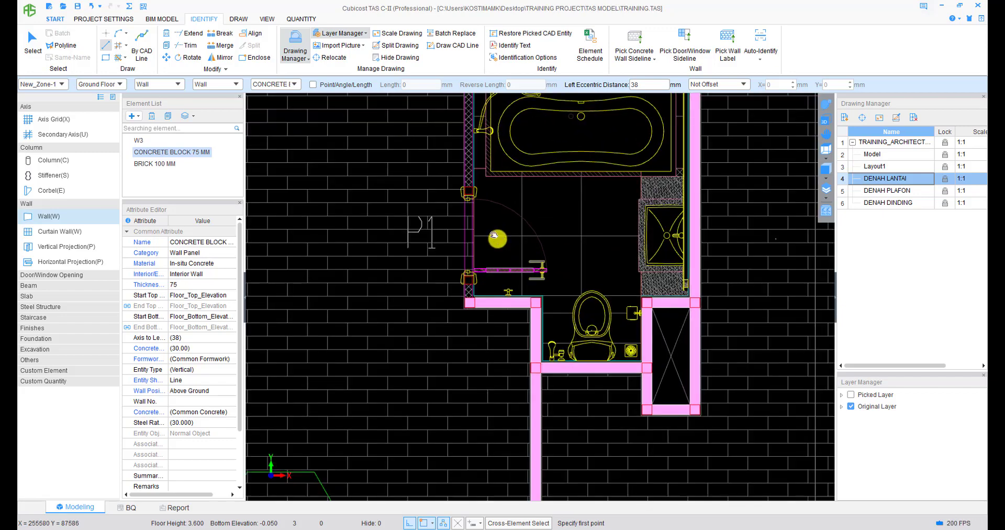
pyautogui.scroll(2, 466, 389)
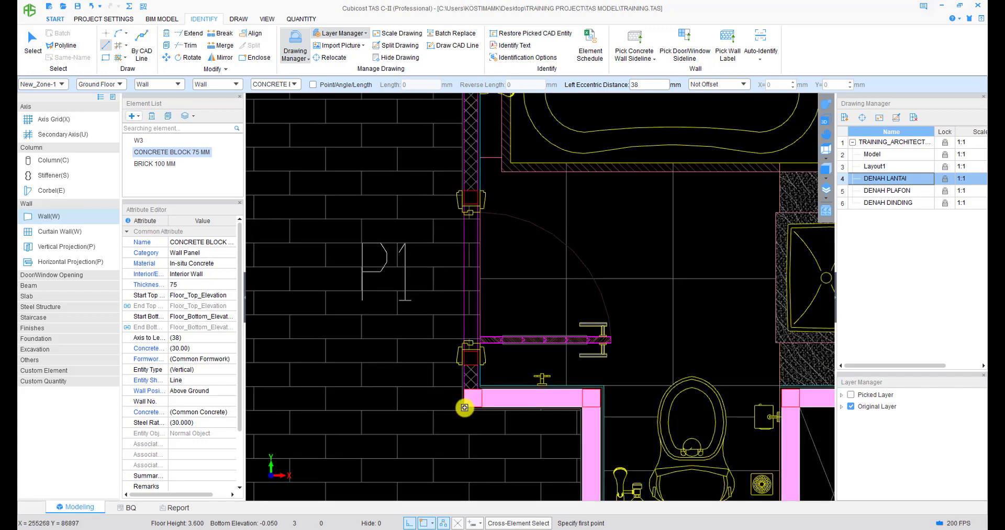
pyautogui.moveTo(468, 175); pyautogui.dragTo(465, 341, button='middle')
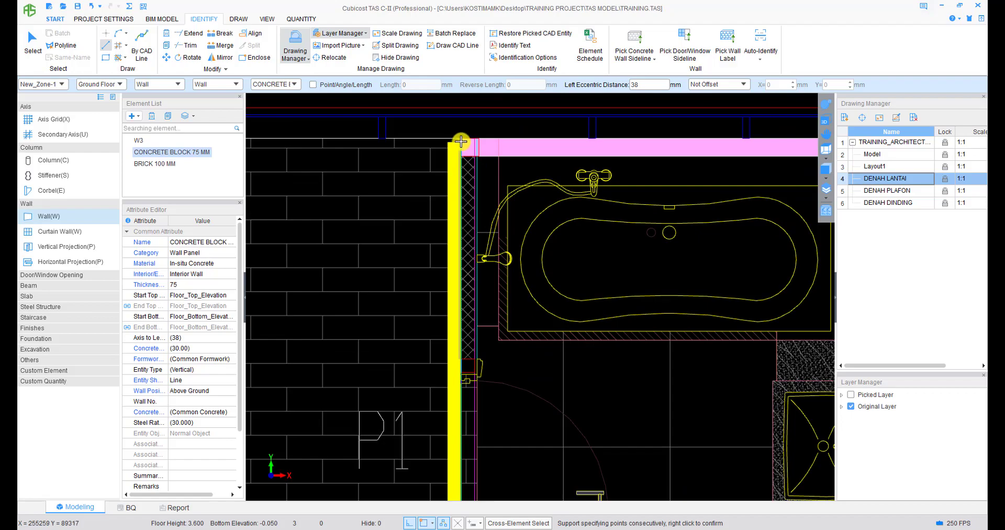
pyautogui.scroll(-5, 467, 172)
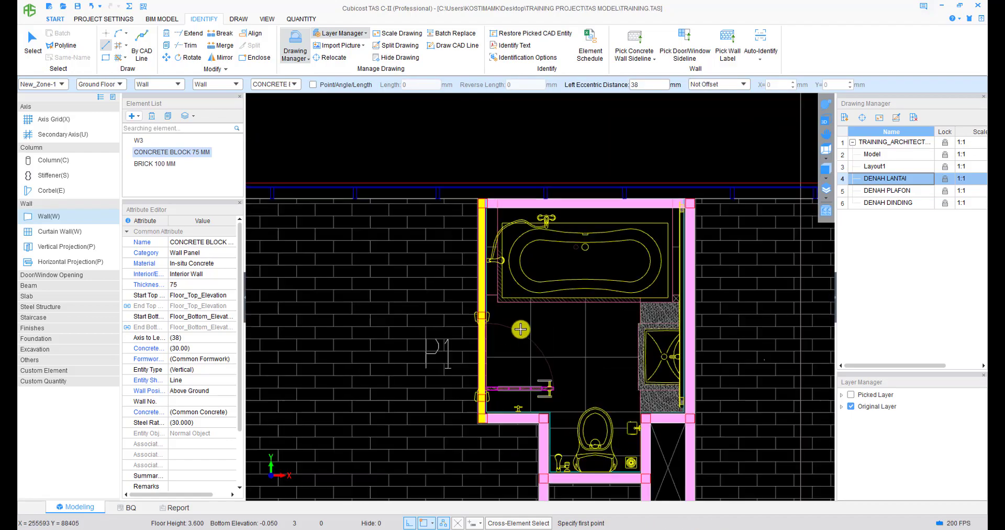
# - Draw a 75 mm concrete block wall along grid F across the P2 doors, from the column near grid 5 to the column at grid 6
pyautogui.scroll(4, 525, 258)
pyautogui.scroll(4, 474, 287)
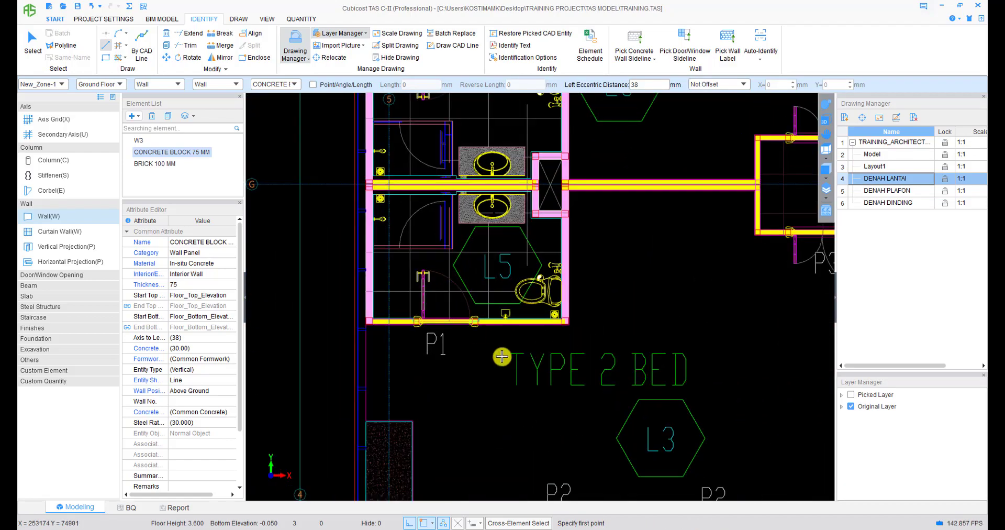
pyautogui.moveTo(501, 355); pyautogui.dragTo(462, 279, button='middle')
pyautogui.scroll(1, 386, 214)
pyautogui.scroll(2, 343, 226)
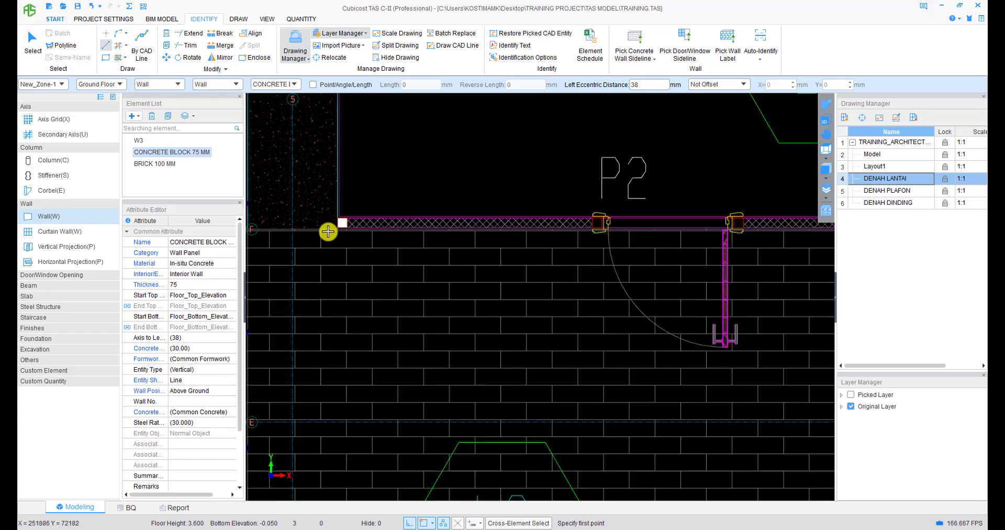
pyautogui.scroll(-1, 455, 227)
pyautogui.moveTo(732, 256); pyautogui.dragTo(403, 273, button='middle')
pyautogui.scroll(3, 595, 266)
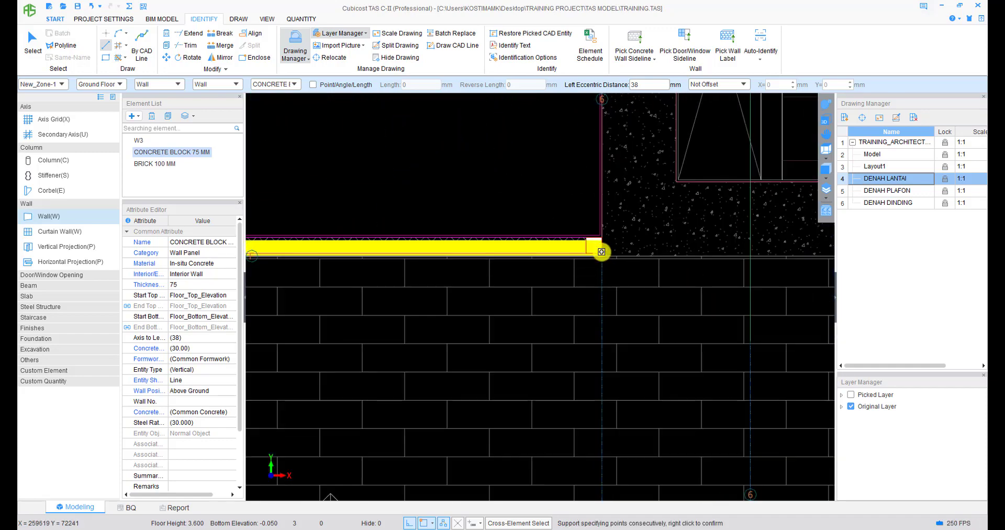
pyautogui.click(602, 251)
pyautogui.rightClick(601, 251)
pyautogui.scroll(1, 577, 248)
pyautogui.scroll(1, 578, 248)
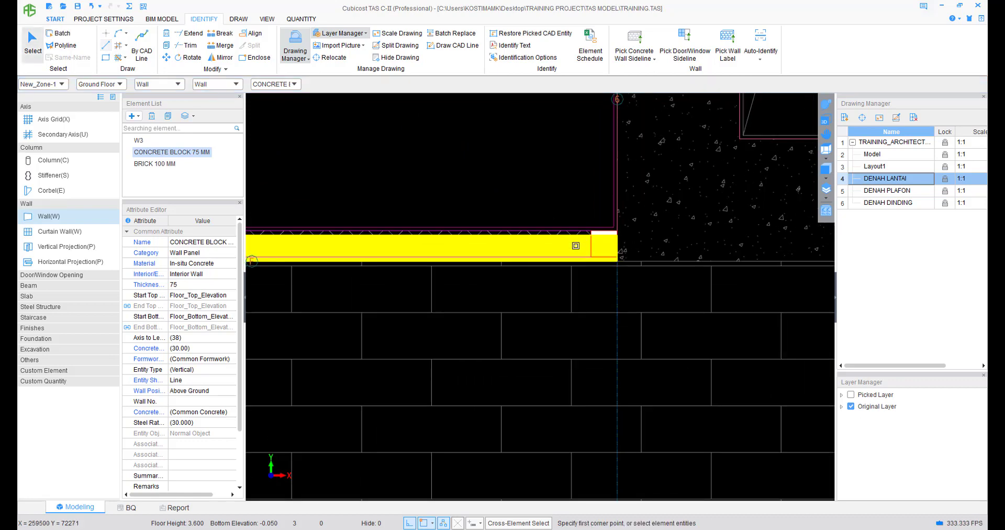
# - Align the grid F concrete block wall with the upper wall line of the CAD drawing
pyautogui.click(576, 246)
pyautogui.rightClick(577, 246)
pyautogui.click(602, 155)
pyautogui.scroll(2, 563, 231)
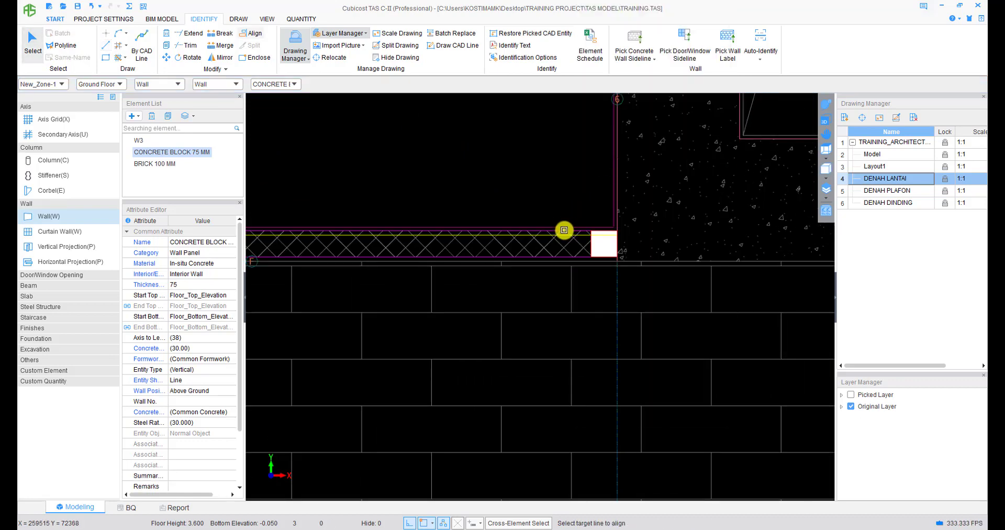
pyautogui.click(566, 235)
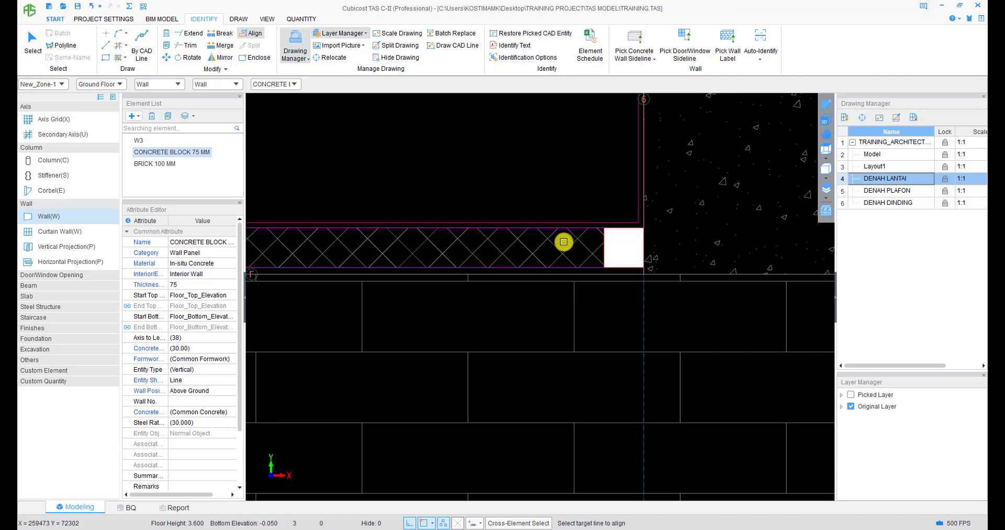
pyautogui.scroll(-7, 606, 267)
pyautogui.rightClick(599, 272)
# - Draw the vertical 75 mm concrete block wall through the P1 door of the bathtub bathroom south of grid E
pyautogui.scroll(-2, 592, 275)
pyautogui.moveTo(505, 321); pyautogui.dragTo(553, 261, button='middle')
pyautogui.scroll(3, 532, 314)
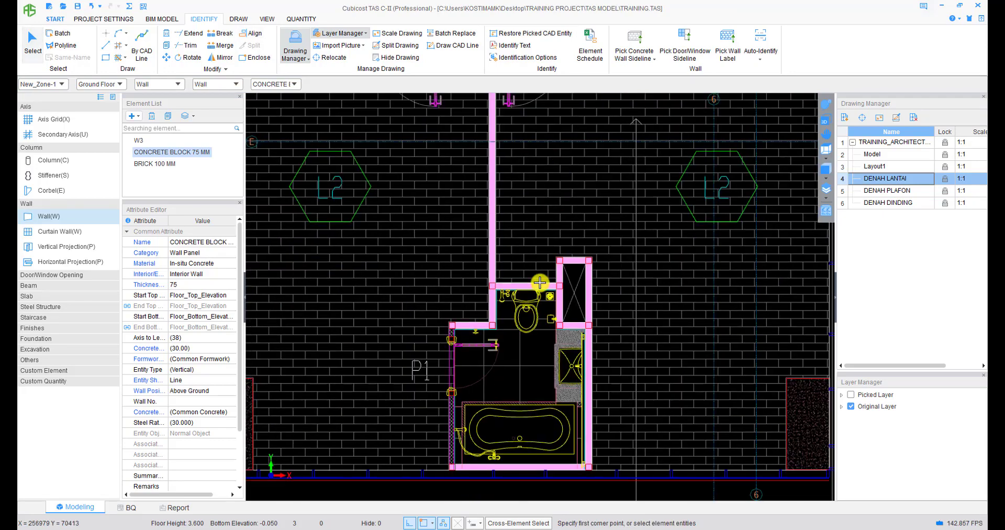
pyautogui.scroll(2, 475, 274)
pyautogui.scroll(2, 522, 224)
pyautogui.rightClick(509, 228)
pyautogui.click(541, 255)
pyautogui.scroll(3, 480, 140)
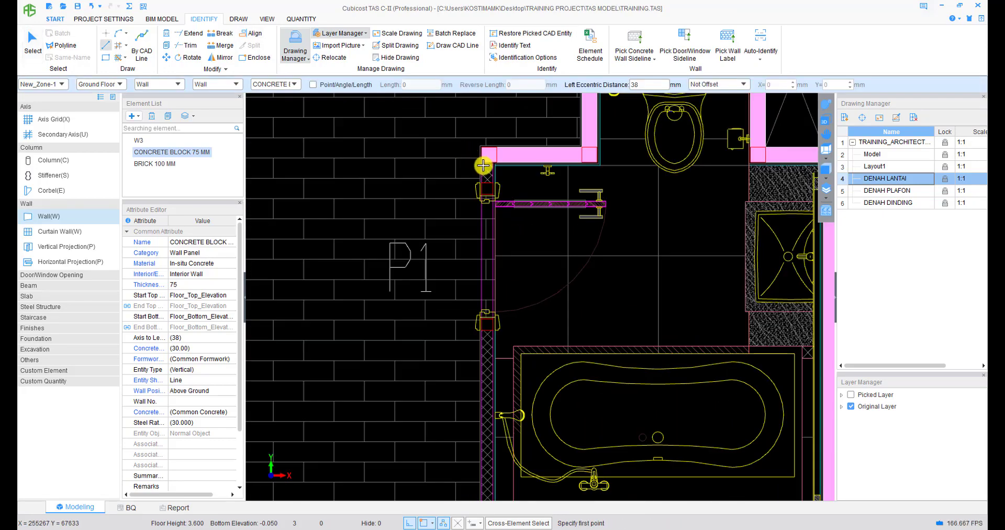
pyautogui.click(481, 141)
pyautogui.moveTo(497, 375); pyautogui.dragTo(519, 200, button='middle')
pyautogui.scroll(1, 520, 403)
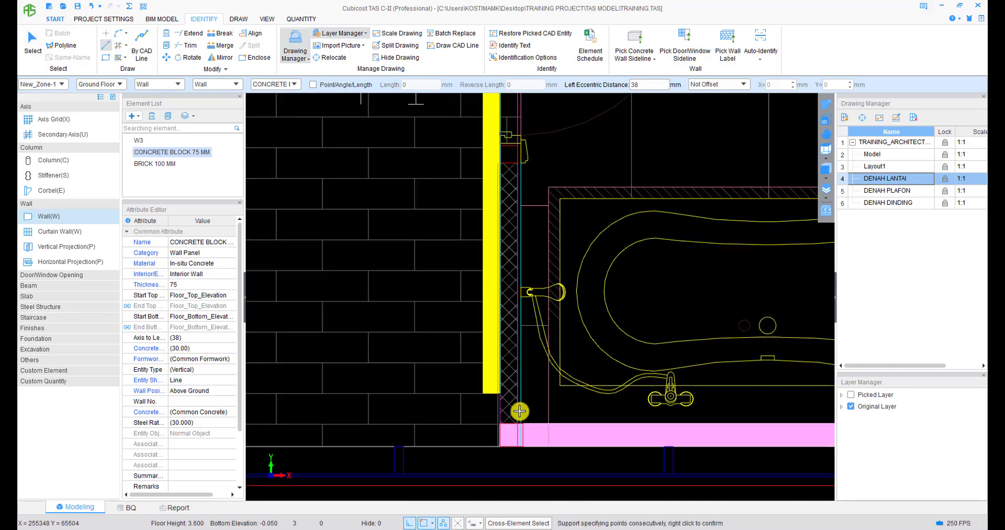
pyautogui.click(500, 447)
pyautogui.rightClick(500, 447)
pyautogui.scroll(-5, 593, 333)
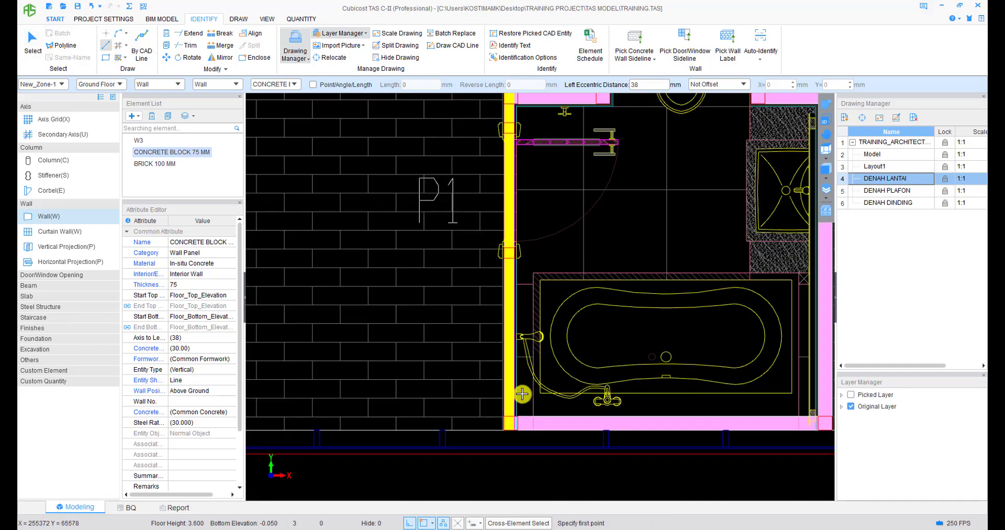
pyautogui.scroll(-2, 593, 333)
pyautogui.moveTo(780, 228); pyautogui.dragTo(619, 296, button='middle')
pyautogui.rightClick(619, 297)
# - Draw a 75 mm concrete block wall along the south side of the shafts above grid G, across both P2 doors to the column at grid 10
pyautogui.moveTo(613, 366); pyautogui.dragTo(606, 386, button='middle')
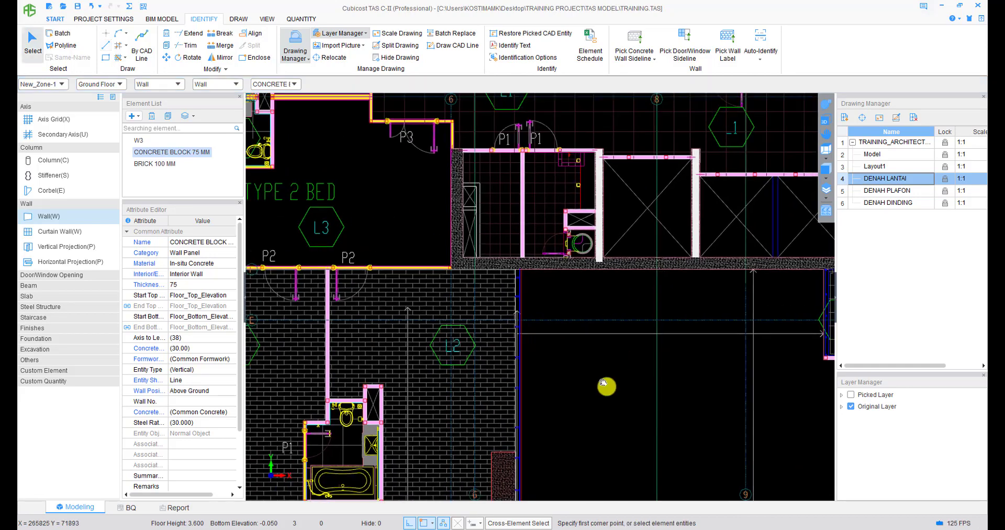
pyautogui.moveTo(681, 172); pyautogui.dragTo(585, 375, button='middle')
pyautogui.scroll(5, 567, 277)
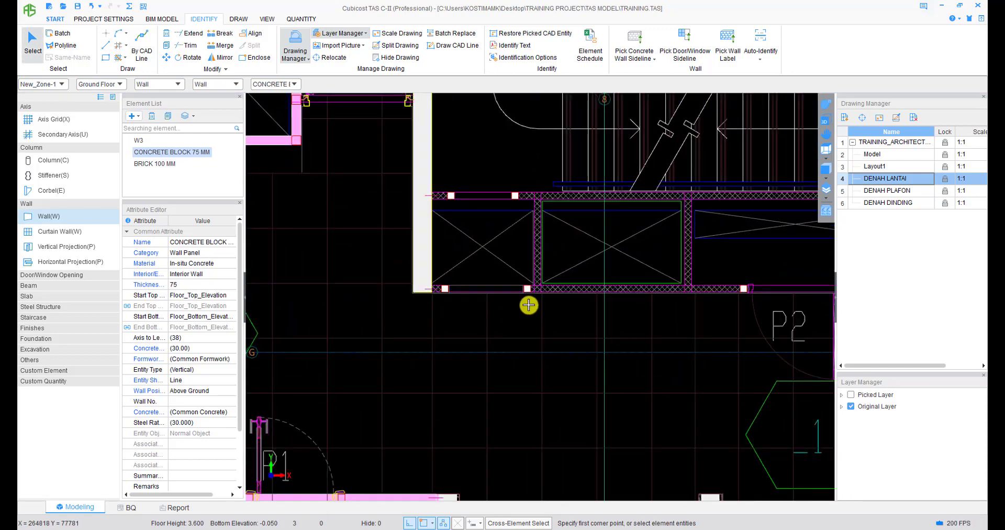
pyautogui.rightClick(434, 312)
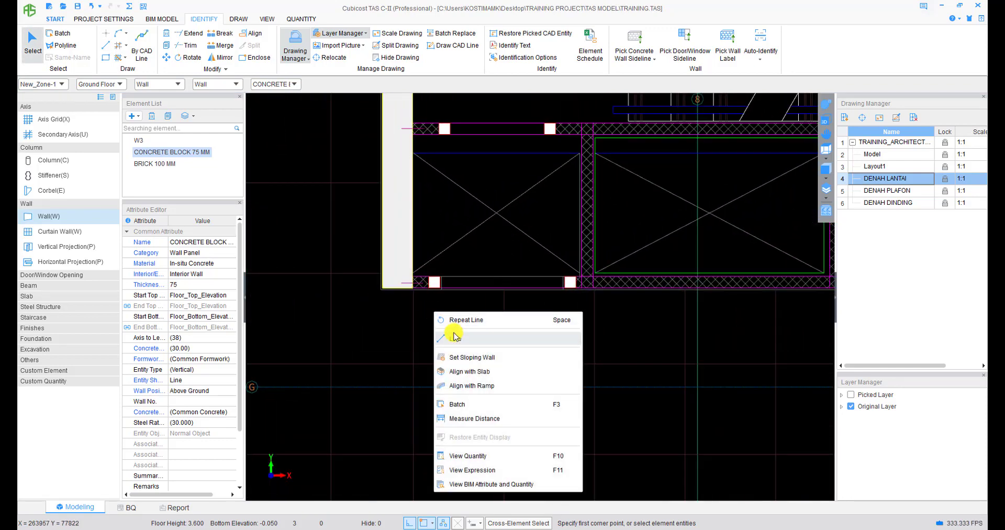
pyautogui.click(458, 320)
pyautogui.scroll(-2, 419, 288)
pyautogui.moveTo(641, 291); pyautogui.dragTo(372, 304, button='middle')
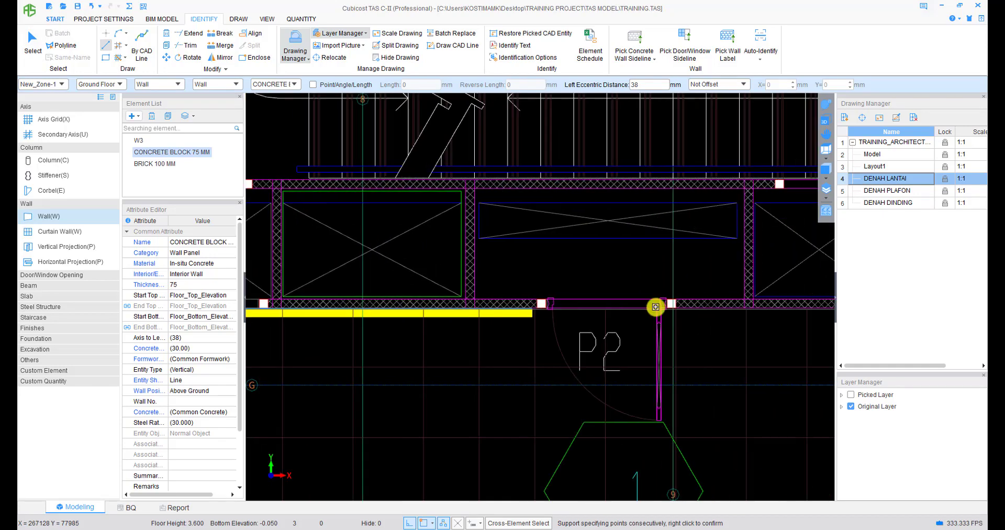
pyautogui.moveTo(694, 309); pyautogui.dragTo(356, 314, button='middle')
pyautogui.scroll(1, 720, 310)
pyautogui.scroll(-1, 602, 316)
pyautogui.scroll(2, 664, 316)
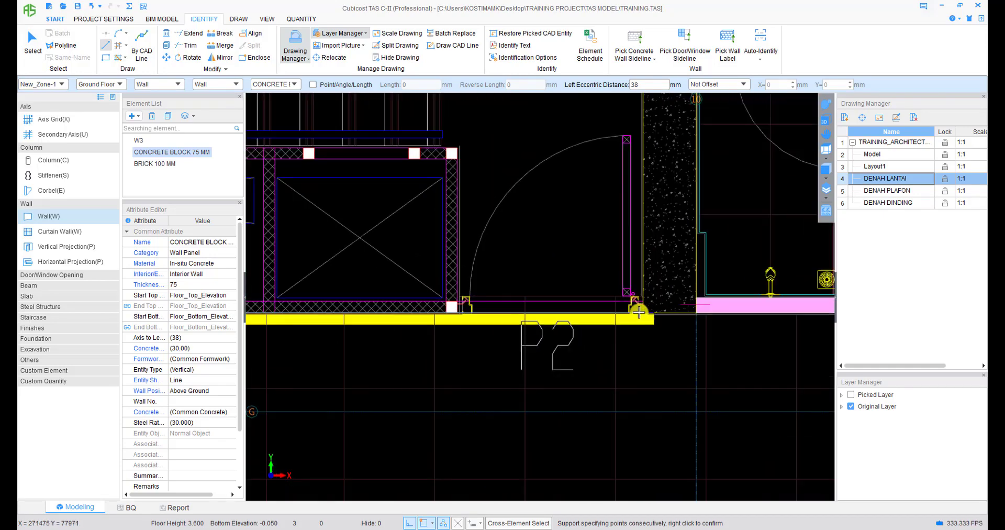
pyautogui.press('F4')
pyautogui.click(640, 311)
pyautogui.rightClick(640, 311)
pyautogui.moveTo(513, 265); pyautogui.dragTo(698, 319, button='middle')
pyautogui.scroll(-2, 698, 320)
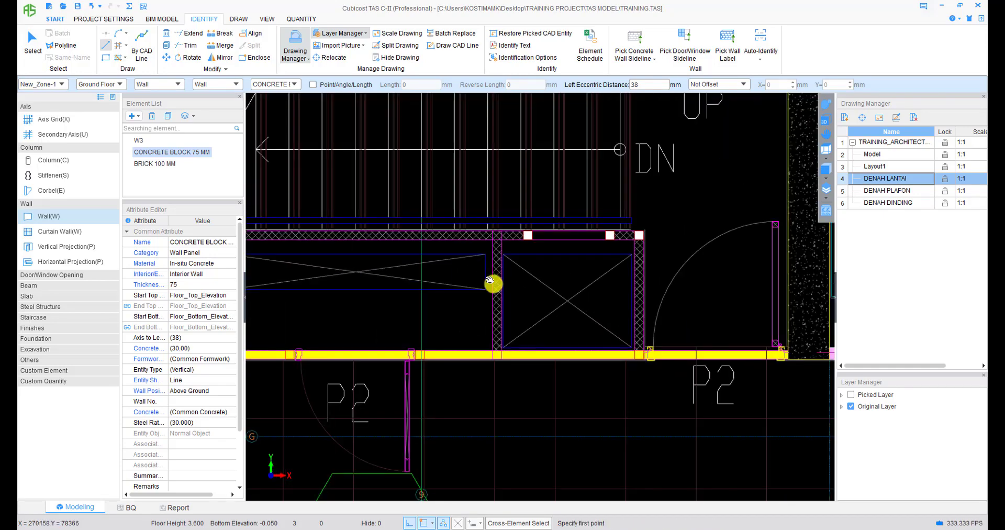
# - Draw the 75 mm concrete block wall along the shafts' north side below the stairs and down their east side to the existing wall
pyautogui.moveTo(494, 283); pyautogui.dragTo(660, 282, button='middle')
pyautogui.scroll(-1, 660, 282)
pyautogui.scroll(-1, 596, 298)
pyautogui.moveTo(419, 269); pyautogui.dragTo(442, 297, button='middle')
pyautogui.scroll(3, 483, 298)
pyautogui.click(415, 292)
pyautogui.moveTo(679, 293); pyautogui.dragTo(426, 286, button='middle')
pyautogui.moveTo(744, 280); pyautogui.dragTo(579, 274, button='middle')
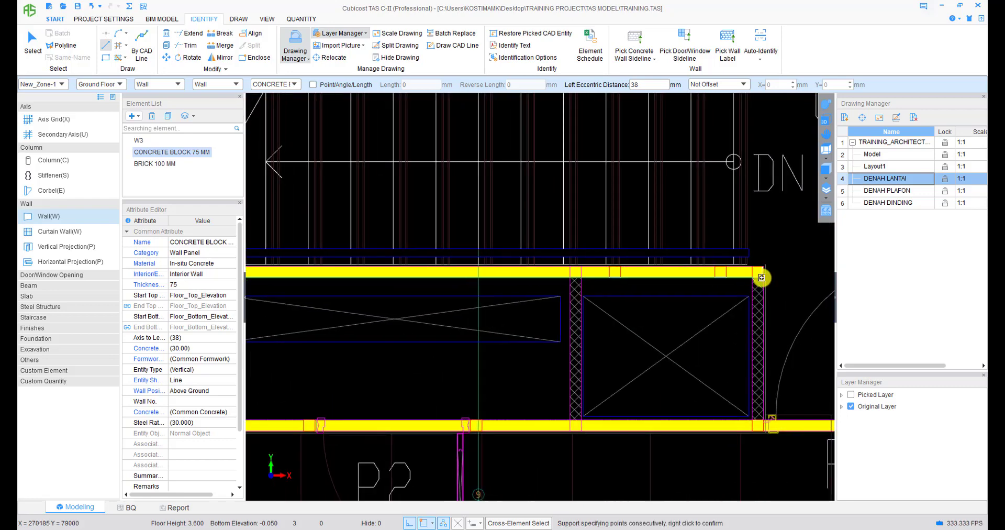
pyautogui.moveTo(760, 413); pyautogui.dragTo(727, 340, button='middle')
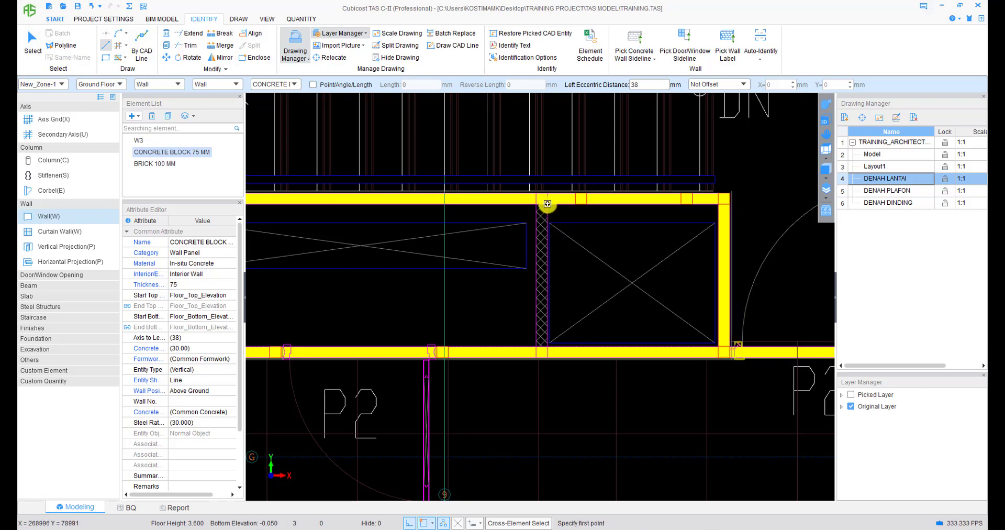
# - Draw the 75 mm concrete block divider walls between the shafts below the stairs, from their north wall to their south wall
pyautogui.moveTo(422, 310); pyautogui.dragTo(774, 315, button='middle')
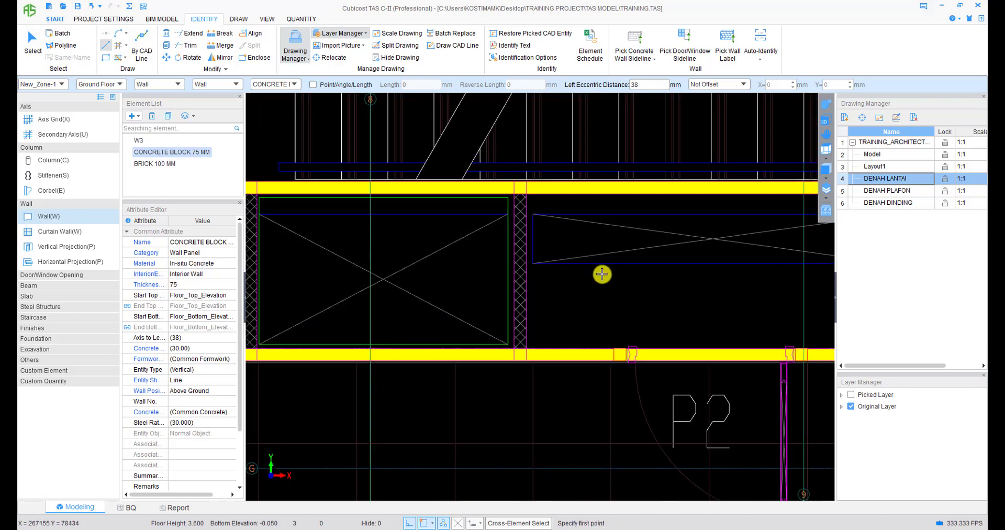
pyautogui.scroll(1, 602, 274)
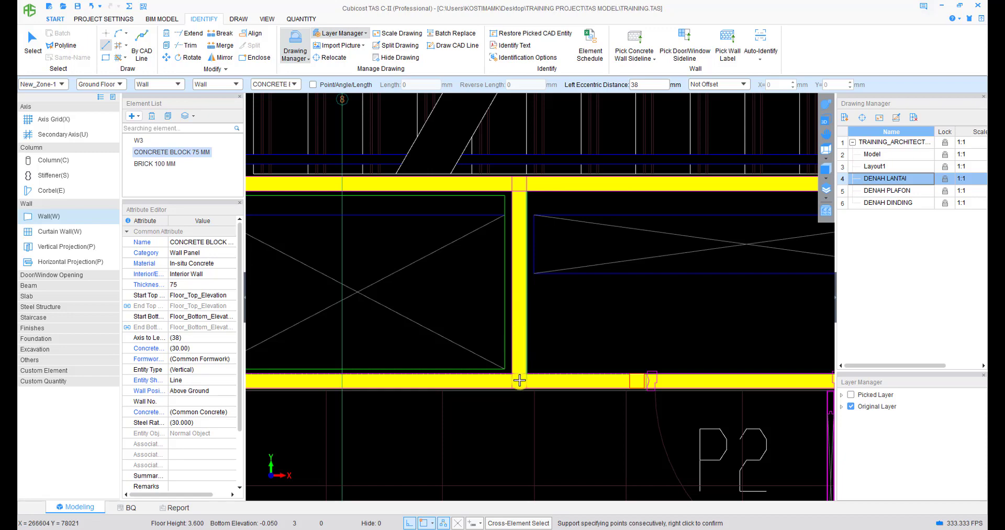
pyautogui.scroll(-2, 441, 317)
pyautogui.moveTo(440, 317); pyautogui.dragTo(652, 309, button='middle')
pyautogui.scroll(2, 463, 256)
pyautogui.click(493, 204)
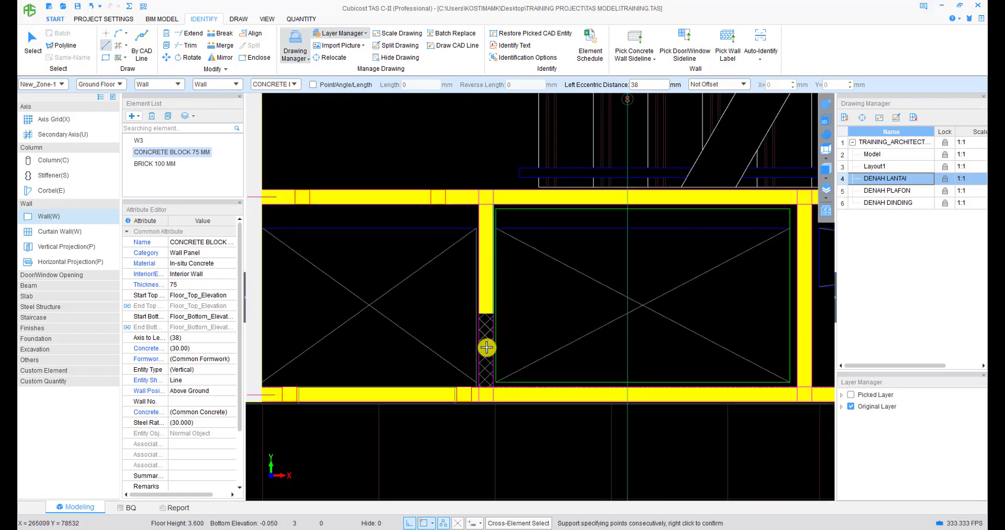
pyautogui.rightClick(490, 382)
# - Examine the stair and lift core and the neighbouring bedroom suites for walls that still have to be traced
pyautogui.scroll(-4, 510, 300)
pyautogui.moveTo(509, 300)
pyautogui.mouseDown(button='middle')
pyautogui.moveTo(504, 339)
pyautogui.moveTo(446, 446)
pyautogui.mouseUp(button='middle')
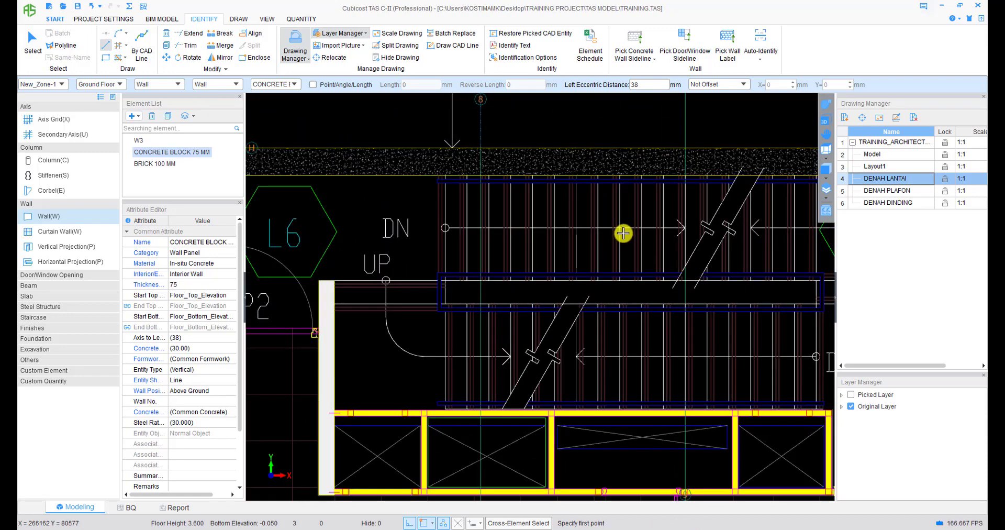
pyautogui.scroll(-2, 624, 231)
pyautogui.moveTo(624, 231); pyautogui.dragTo(489, 387, button='middle')
pyautogui.scroll(-1, 653, 266)
pyautogui.moveTo(653, 266); pyautogui.dragTo(576, 263, button='middle')
pyautogui.moveTo(595, 382); pyautogui.dragTo(600, 178, button='middle')
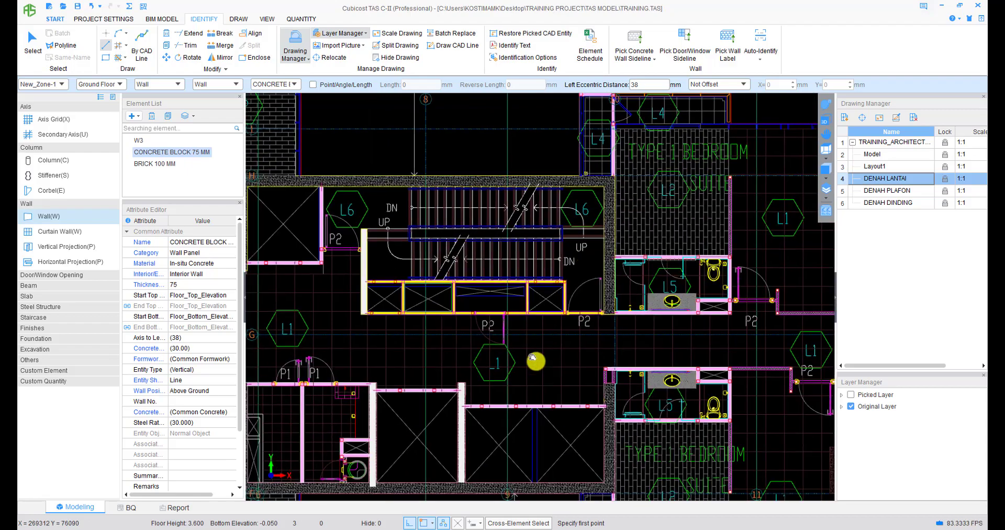
pyautogui.moveTo(536, 362); pyautogui.dragTo(607, 252, button='middle')
pyautogui.scroll(1, 420, 334)
pyautogui.moveTo(420, 335); pyautogui.dragTo(462, 272, button='middle')
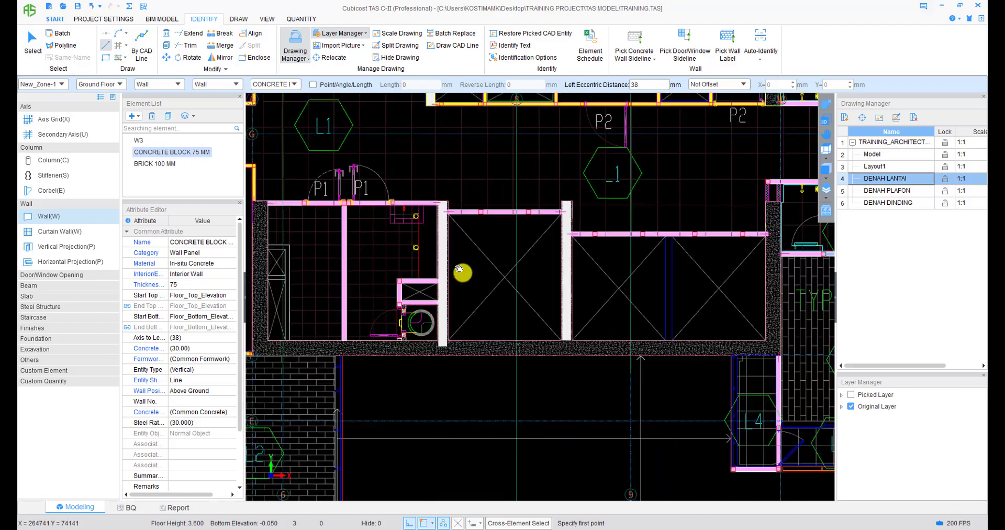
pyautogui.moveTo(697, 295)
pyautogui.mouseDown(button='middle')
pyautogui.moveTo(532, 284)
pyautogui.moveTo(516, 272)
pyautogui.mouseUp(button='middle')
pyautogui.moveTo(650, 319); pyautogui.dragTo(606, 308, button='middle')
pyautogui.moveTo(705, 290)
pyautogui.mouseDown(button='middle')
pyautogui.moveTo(597, 314)
pyautogui.moveTo(571, 350)
pyautogui.mouseUp(button='middle')
# - Try to draw a 75 mm concrete block wall along the Type 1 Bedroom Suite's east side, from grid F up to the bathroom
pyautogui.scroll(2, 600, 359)
pyautogui.scroll(2, 599, 359)
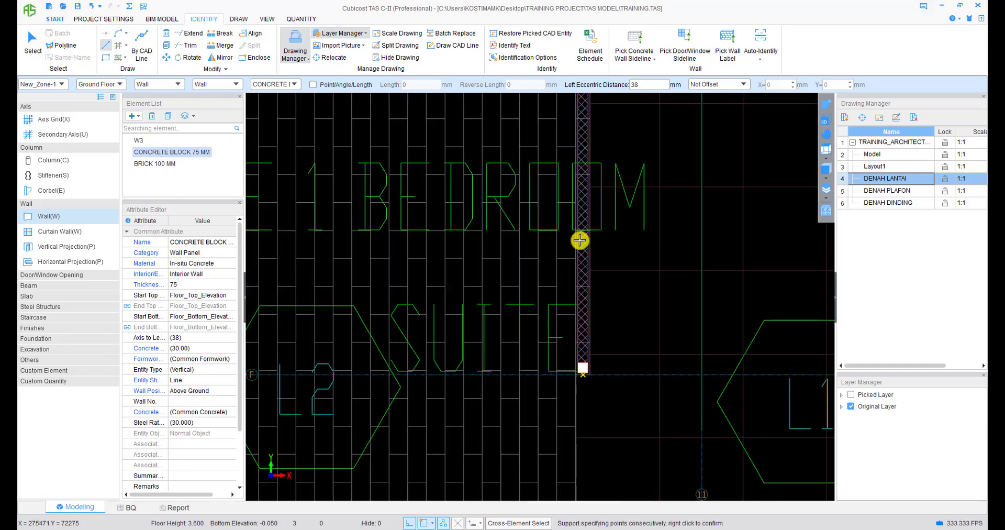
pyautogui.click(583, 374)
pyautogui.moveTo(575, 230); pyautogui.dragTo(563, 433, button='middle')
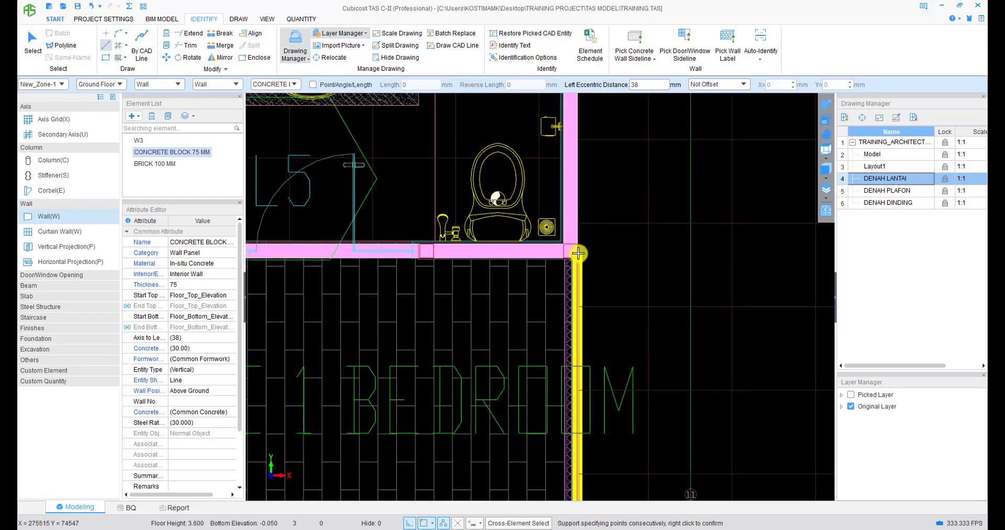
pyautogui.click(578, 253)
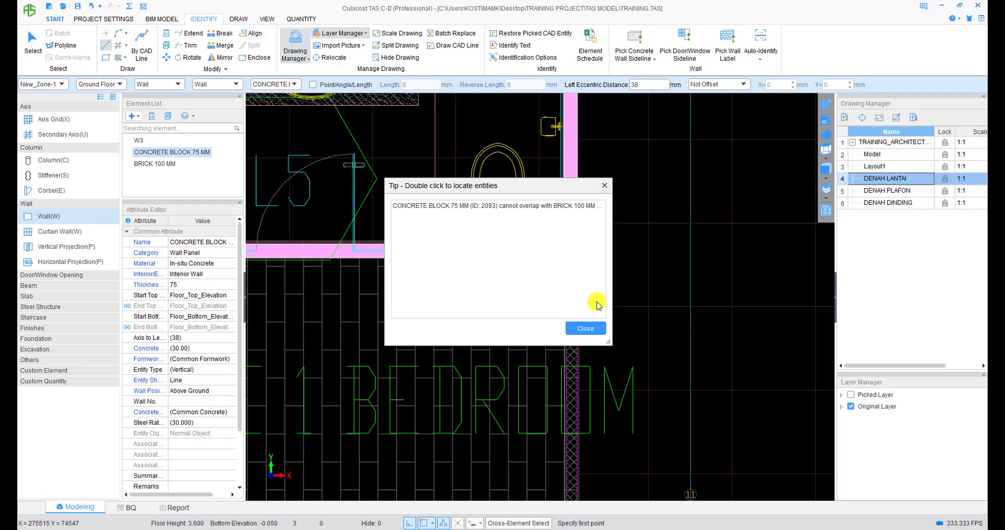
pyautogui.click(593, 331)
pyautogui.scroll(4, 576, 260)
pyautogui.rightClick(621, 228)
pyautogui.rightClick(627, 227)
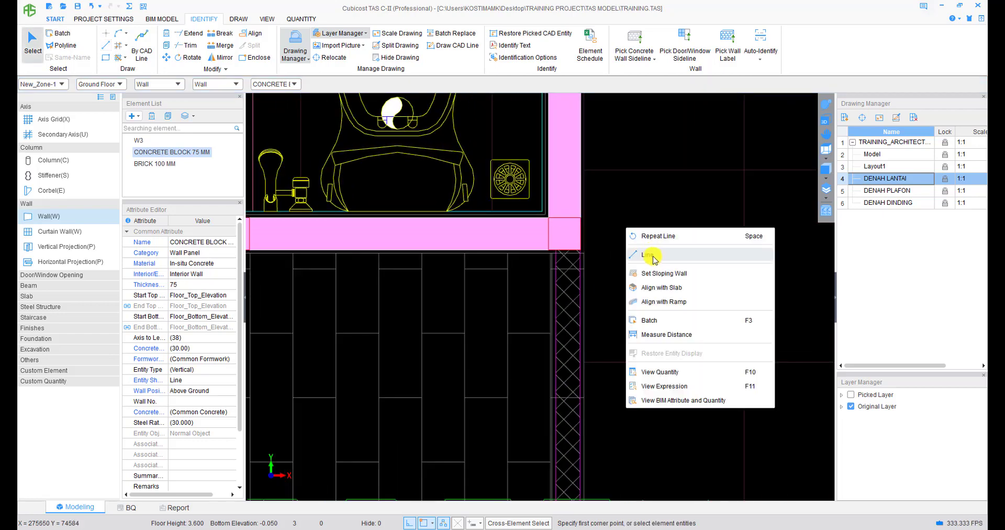
# - Draw the Type 1 Bedroom Suite's east 75 mm concrete block wall from the bathroom's lower corner down to its end at grid F
pyautogui.click(653, 255)
pyautogui.scroll(1, 579, 258)
pyautogui.click(574, 249)
pyautogui.scroll(-3, 574, 318)
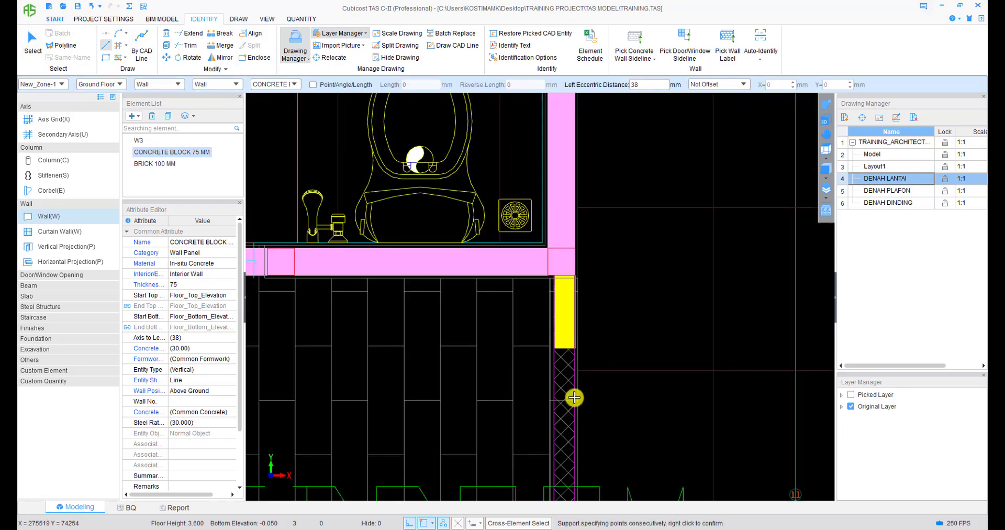
pyautogui.moveTo(575, 445); pyautogui.dragTo(591, 257, button='middle')
pyautogui.scroll(2, 563, 361)
pyautogui.scroll(1, 591, 341)
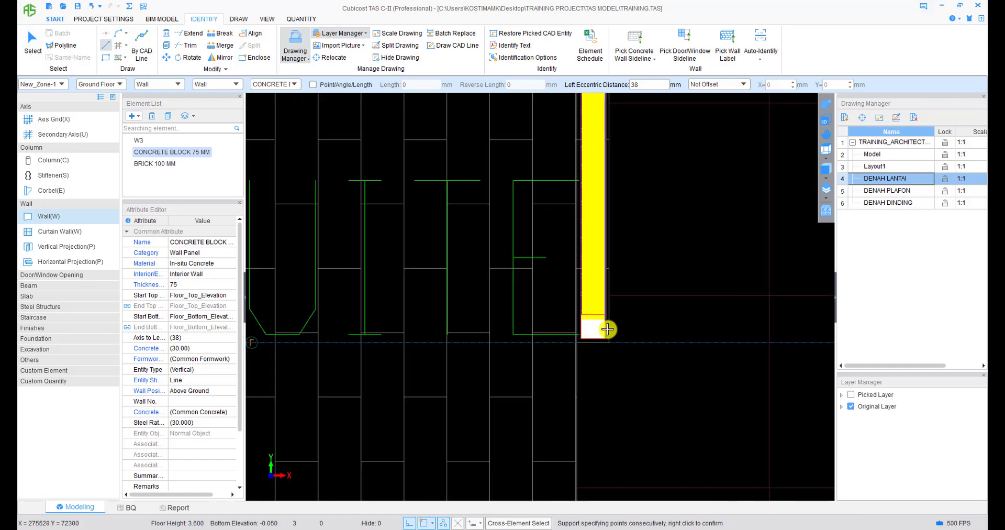
# - Draw a 75 mm concrete block wall from the bathroom's upper corner east past grid 11, with a short southward return beside the P2 door
pyautogui.scroll(-8, 578, 341)
pyautogui.moveTo(775, 221); pyautogui.dragTo(568, 365, button='middle')
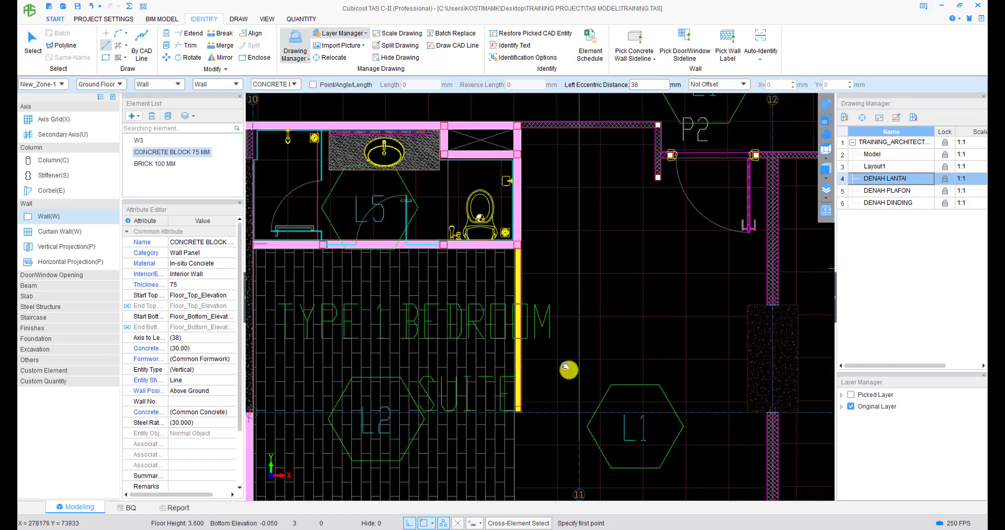
pyautogui.scroll(1, 412, 232)
pyautogui.scroll(1, 378, 193)
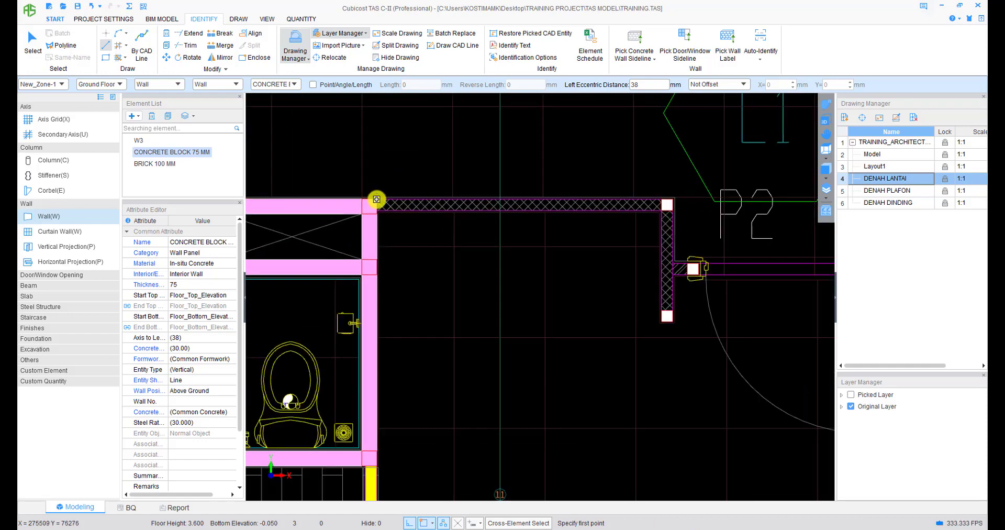
pyautogui.click(377, 199)
pyautogui.click(672, 200)
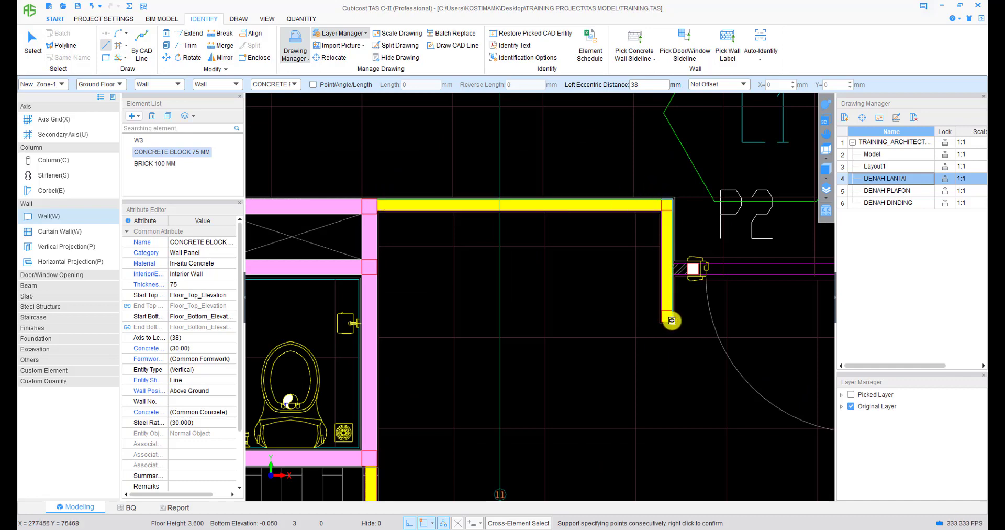
pyautogui.click(672, 320)
pyautogui.rightClick(673, 320)
# - Draw a 75 mm concrete block wall from that return east through the P2 door and grid 12 to the corner, flipped onto the CAD outline
pyautogui.moveTo(698, 289); pyautogui.dragTo(308, 275, button='middle')
pyautogui.scroll(4, 544, 274)
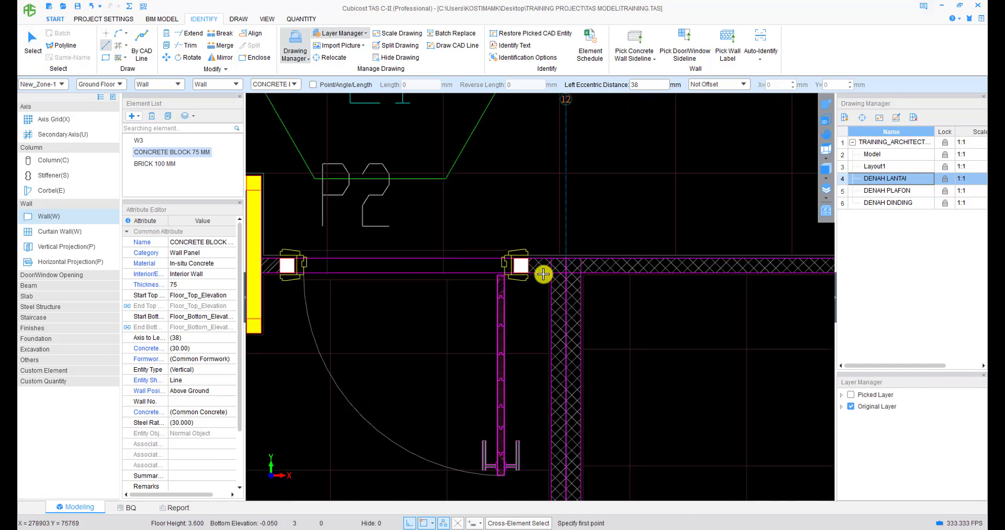
pyautogui.scroll(-2, 543, 277)
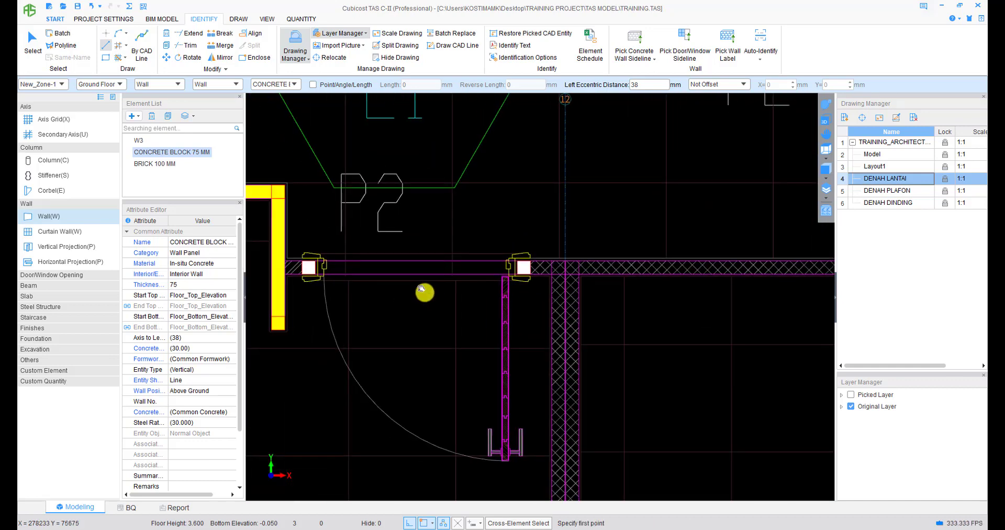
pyautogui.click(286, 273)
pyautogui.moveTo(815, 273); pyautogui.dragTo(574, 272, button='middle')
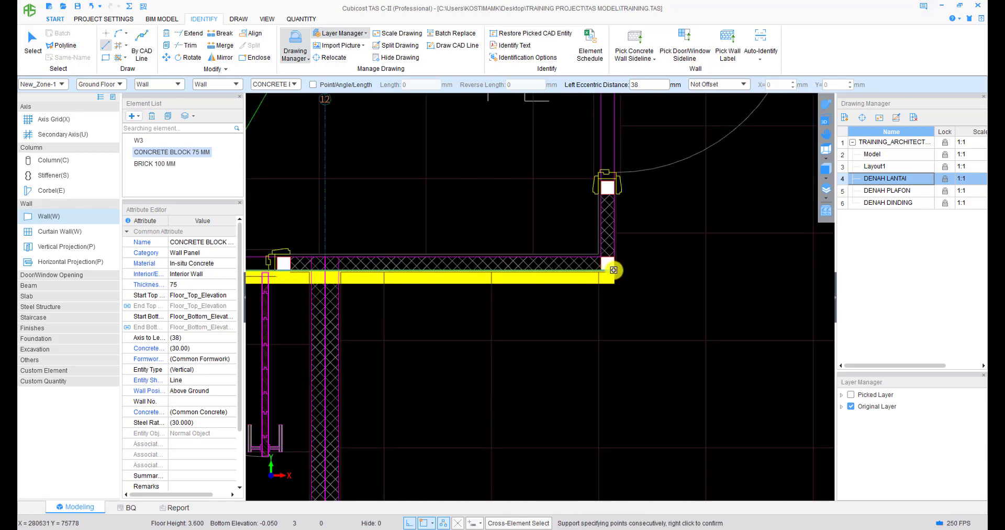
pyautogui.press('F4')
pyautogui.click(614, 270)
# - Continue the 75 mm concrete block wall north from the corner, through the P2 door at grid G, to the upper corner
pyautogui.moveTo(610, 171); pyautogui.dragTo(597, 373, button='middle')
pyautogui.scroll(-1, 597, 369)
pyautogui.moveTo(598, 189); pyautogui.dragTo(583, 369, button='middle')
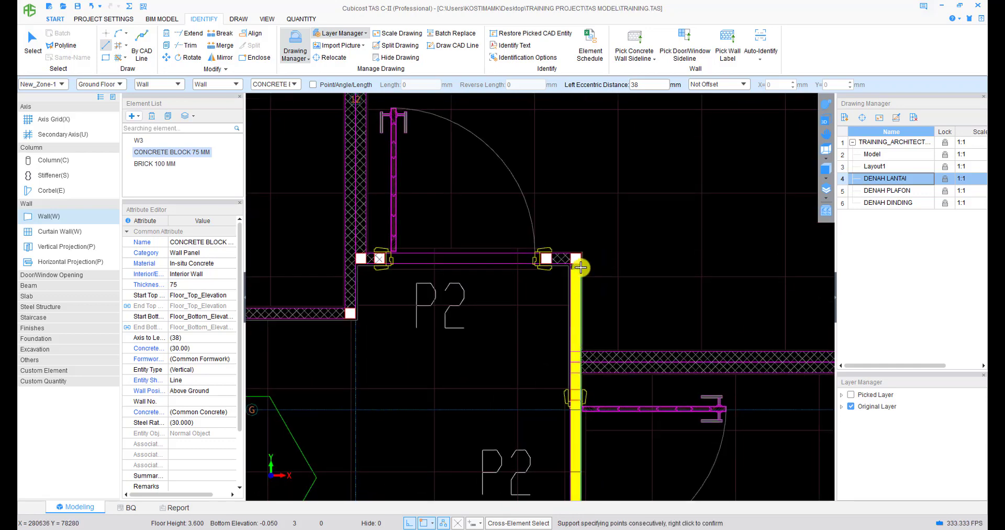
pyautogui.scroll(3, 583, 267)
pyautogui.click(577, 247)
# - Continue the wall west across the P2 door to grid 12, and up the west side of grid 12 to the column
pyautogui.moveTo(352, 262); pyautogui.dragTo(565, 288, button='middle')
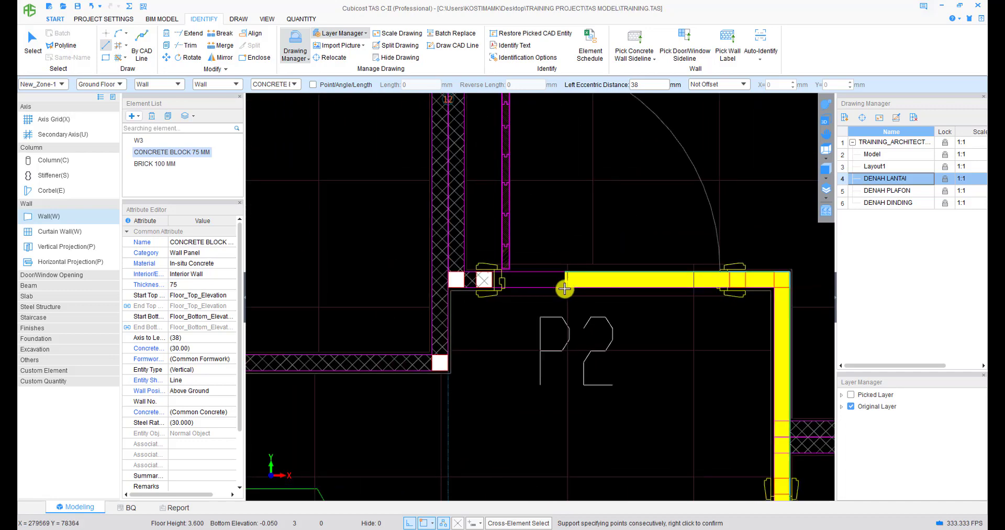
pyautogui.moveTo(449, 156); pyautogui.dragTo(445, 323, button='middle')
pyautogui.moveTo(449, 178); pyautogui.dragTo(438, 325, button='middle')
pyautogui.scroll(1, 430, 271)
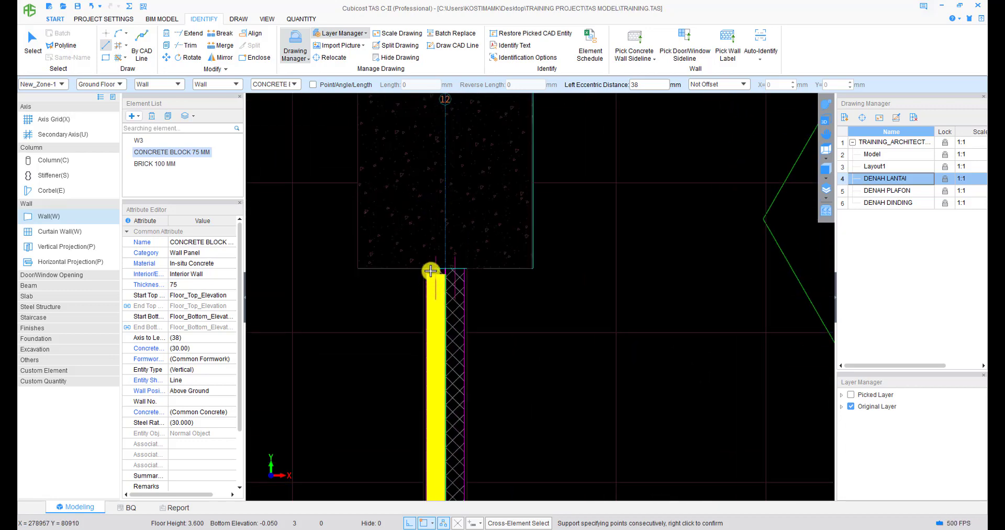
pyautogui.click(434, 268)
pyautogui.rightClick(455, 272)
# - Draw the parallel 75 mm concrete block wall on the east side of grid 12, from the column down to the P2 door wall
pyautogui.click(464, 267)
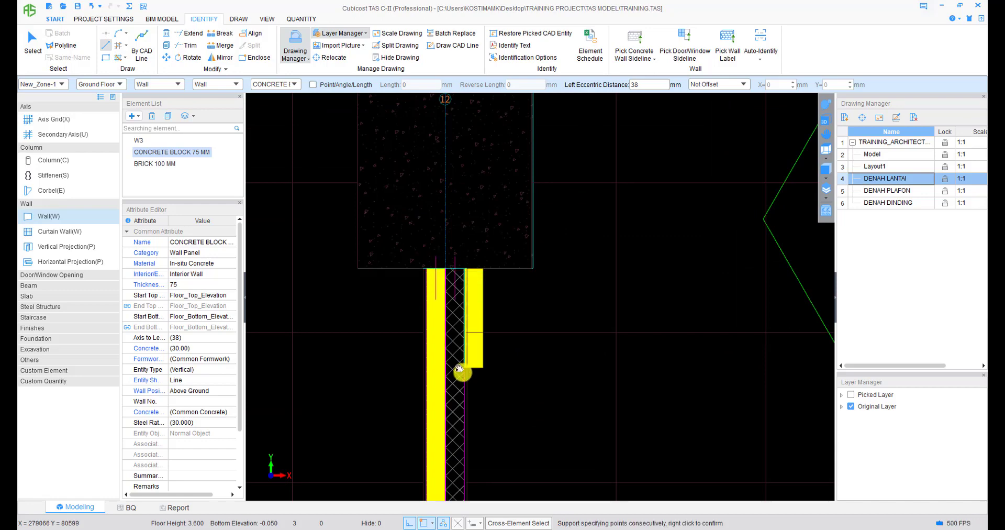
pyautogui.moveTo(469, 398); pyautogui.dragTo(473, 175, button='middle')
pyautogui.moveTo(467, 471); pyautogui.dragTo(495, 181, button='middle')
pyautogui.scroll(1, 496, 243)
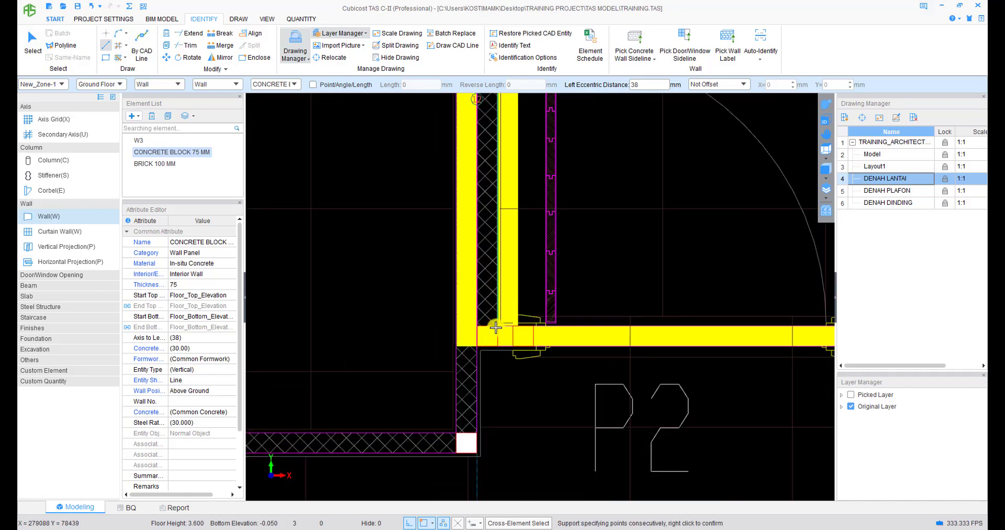
pyautogui.click(497, 326)
pyautogui.rightClick(497, 327)
# - Draw a short 75 mm concrete block wall south along grid 12, continuing west to the corner east of grid 11
pyautogui.moveTo(471, 358); pyautogui.dragTo(524, 244, button='middle')
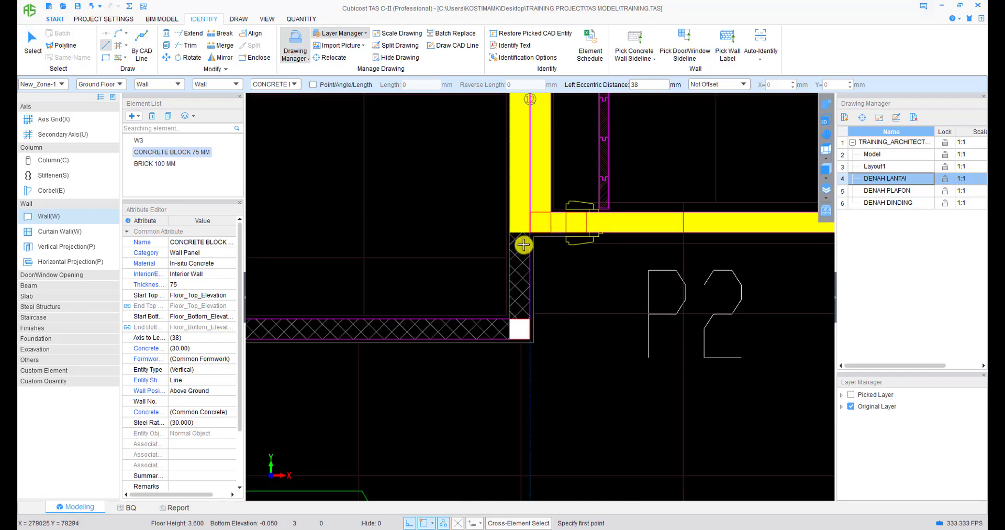
pyautogui.click(509, 231)
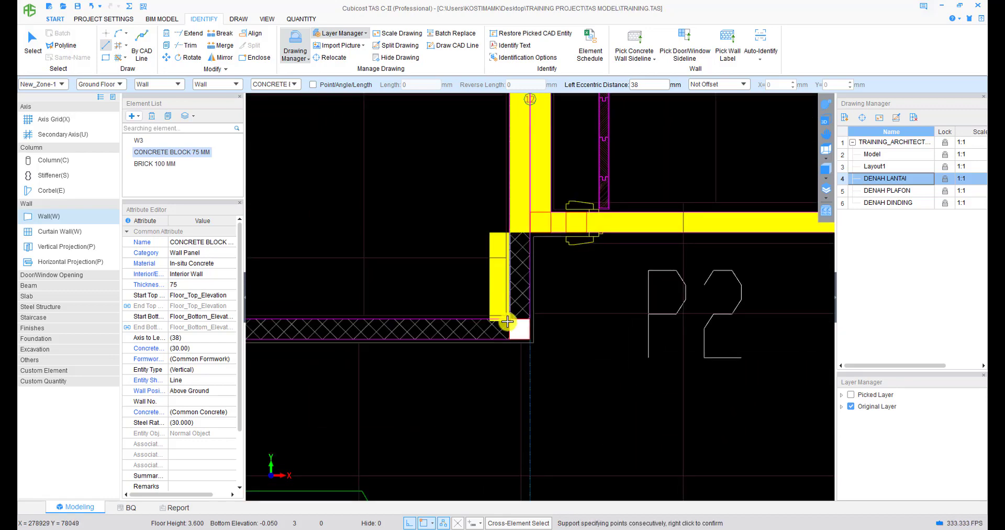
pyautogui.click(508, 318)
pyautogui.scroll(-6, 427, 331)
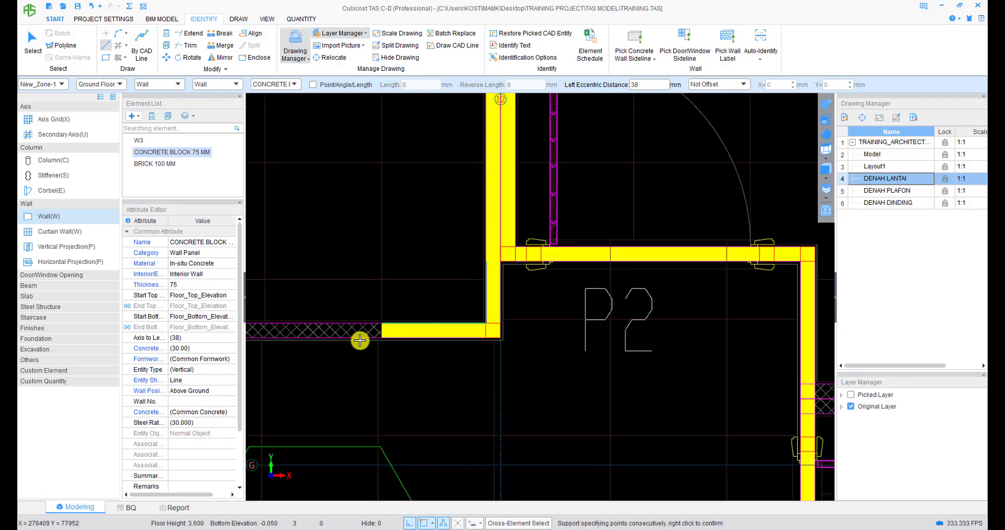
pyautogui.moveTo(286, 342); pyautogui.dragTo(542, 294, button='middle')
pyautogui.scroll(4, 450, 286)
pyautogui.click(444, 289)
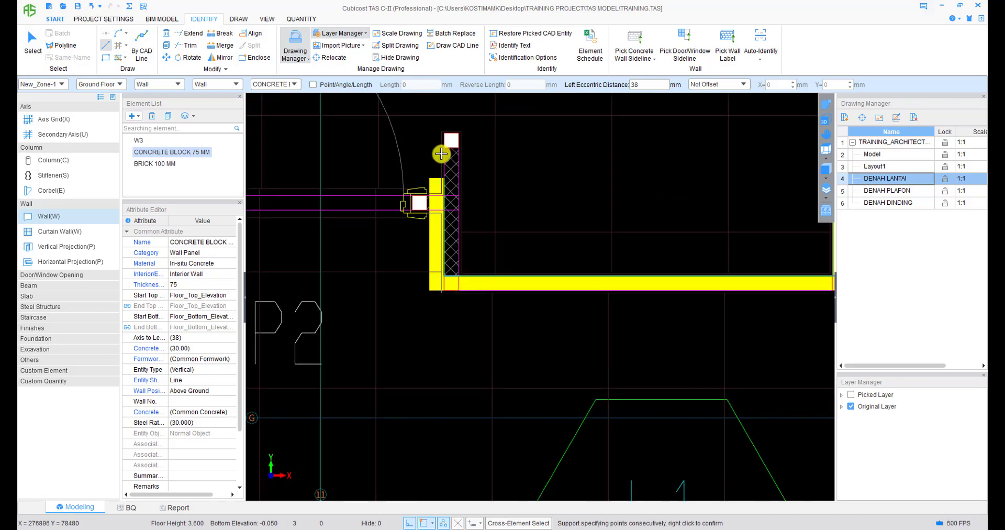
# - Finish the run with a short northward return, and draw a wall from it west across the P2 door at grid 11 to the bathroom
pyautogui.moveTo(445, 139); pyautogui.dragTo(461, 239, button='middle')
pyautogui.click(456, 236)
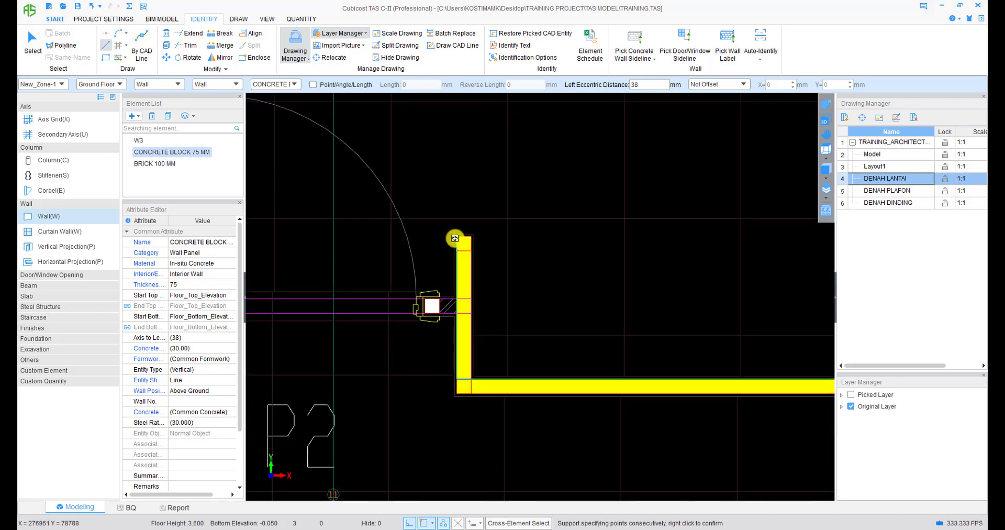
pyautogui.rightClick(457, 236)
pyautogui.moveTo(375, 305); pyautogui.dragTo(642, 277, button='middle')
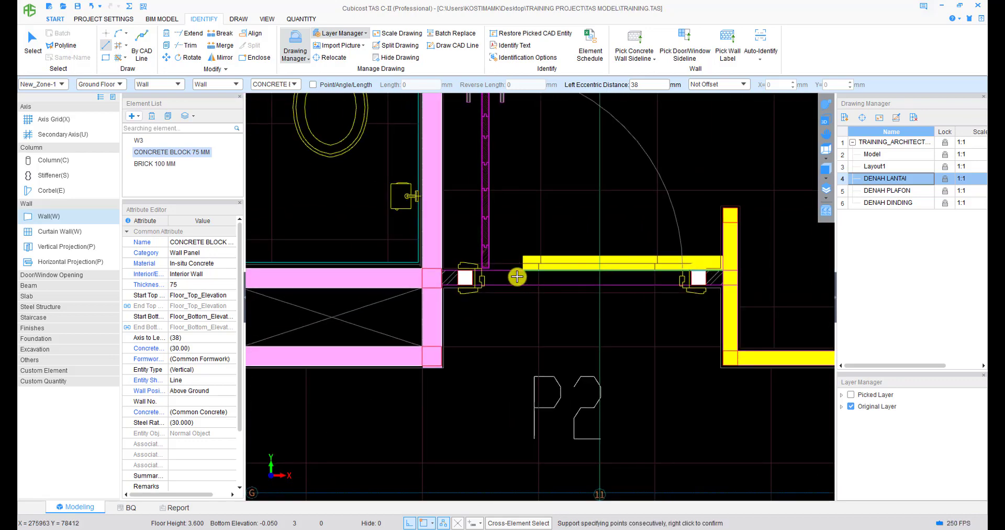
pyautogui.click(436, 270)
pyautogui.rightClick(436, 270)
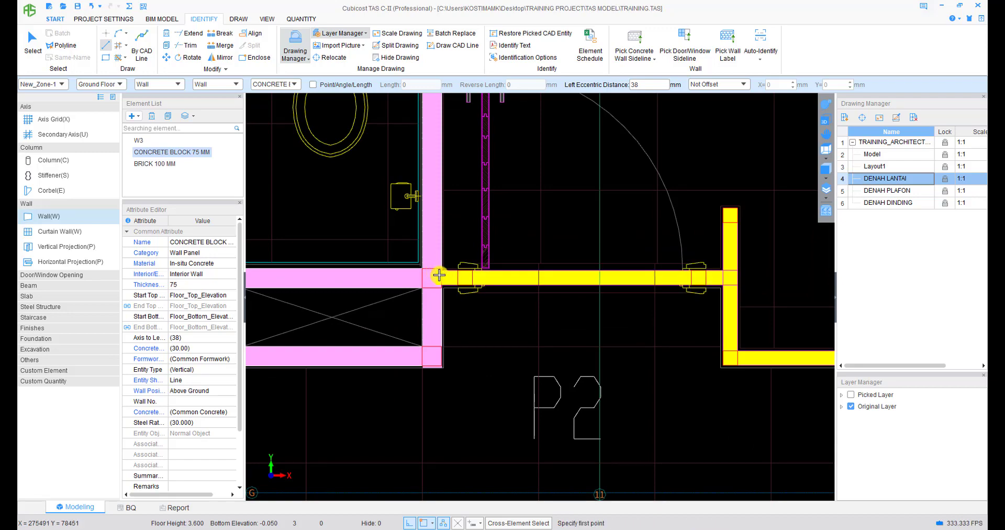
# - Draw the east leaf of the 75 mm concrete block double wall on grid 12, from grid I down to the column at grid H
pyautogui.scroll(-5, 455, 288)
pyautogui.scroll(5, 563, 264)
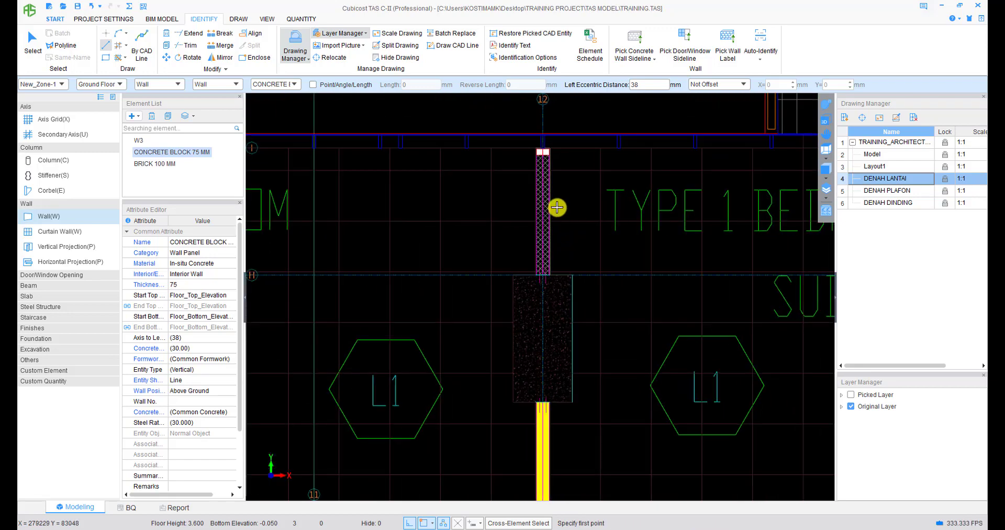
pyautogui.click(524, 188)
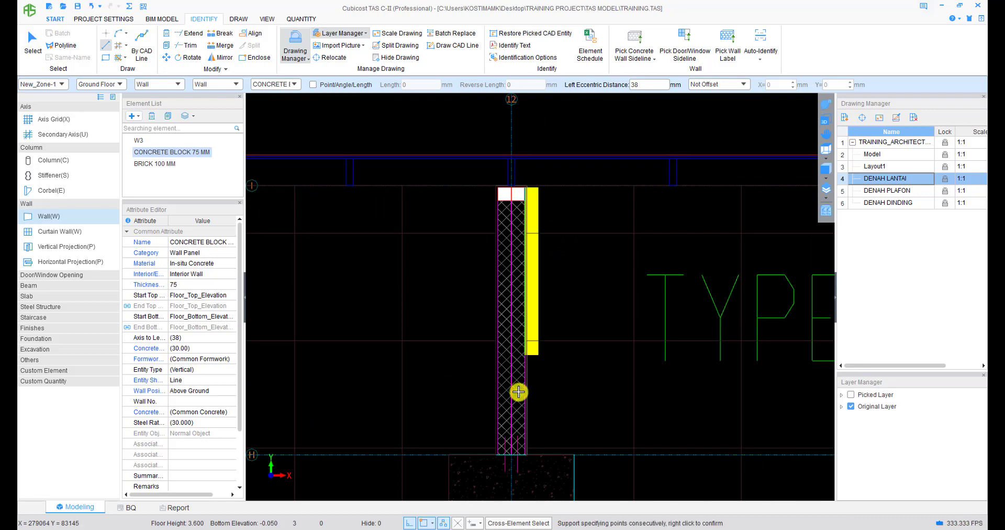
pyautogui.click(523, 450)
pyautogui.rightClick(523, 450)
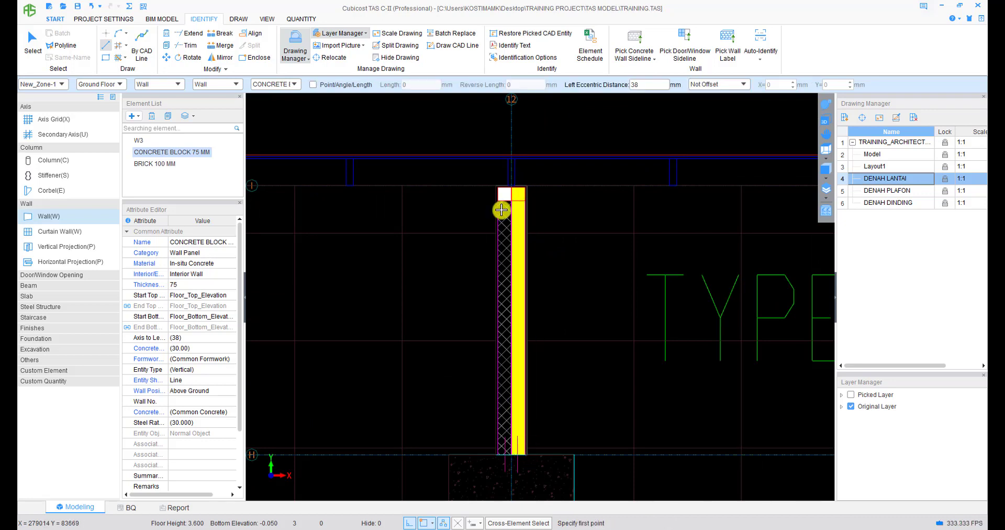
# - Draw the west leaf of the 75 mm concrete block double wall on grid 12, between grid I and the column at grid H
pyautogui.rightClick(501, 451)
pyautogui.scroll(-5, 544, 299)
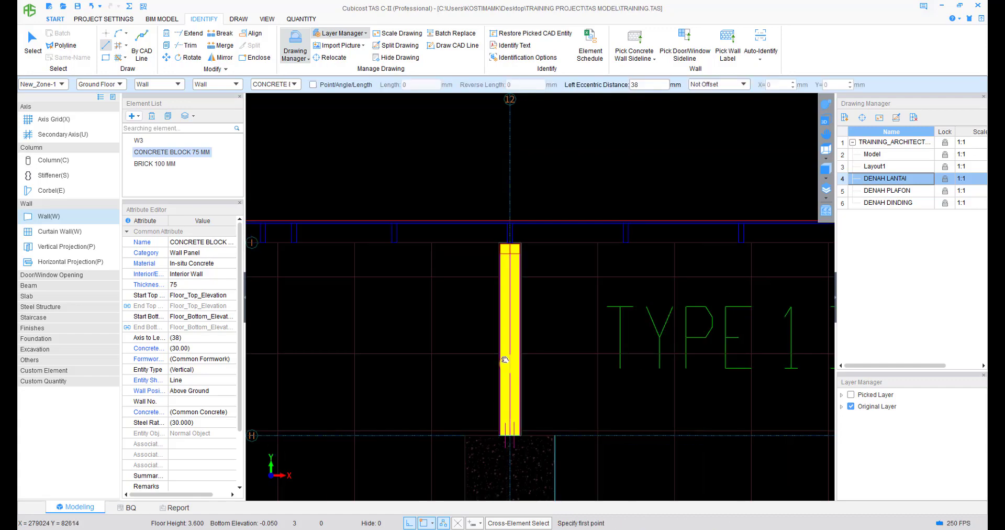
# - Draw the 75 mm concrete block wall west of grid 13, from grid H down to the bathroom block's northwest corner
pyautogui.moveTo(535, 286); pyautogui.dragTo(420, 210, button='middle')
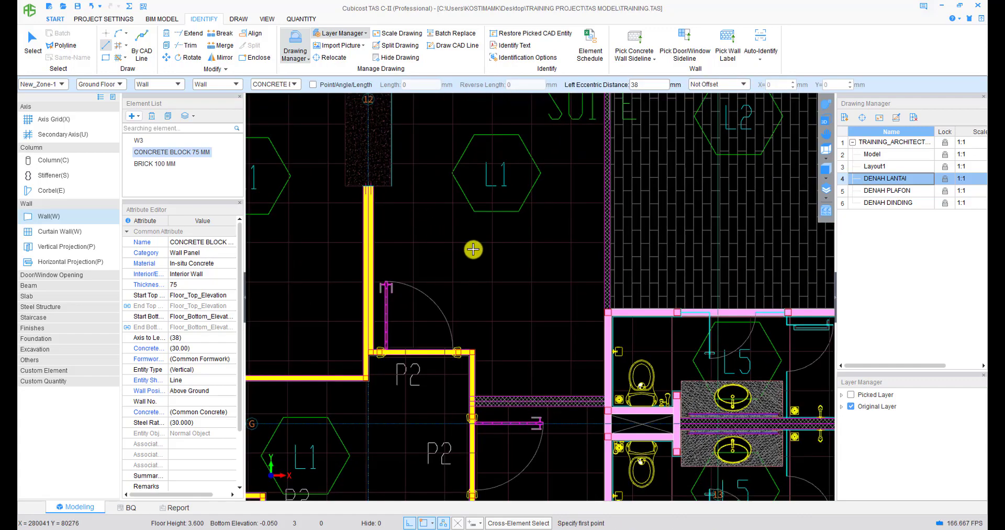
pyautogui.scroll(-5, 473, 249)
pyautogui.scroll(6, 510, 189)
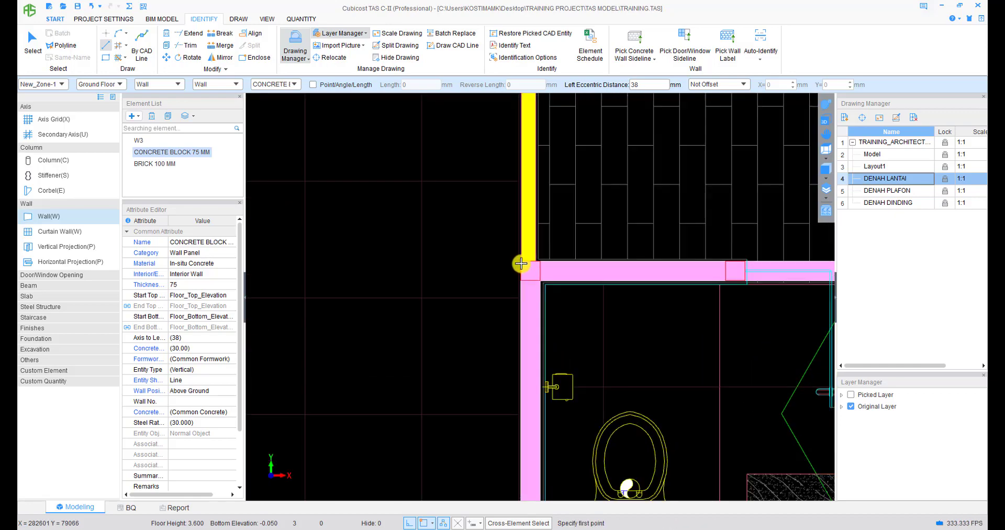
# - Draw both leaves of the 75 mm concrete block double wall on grid 14, south of the column at grid H
pyautogui.moveTo(762, 198)
pyautogui.mouseDown(button='middle')
pyautogui.moveTo(579, 284)
pyautogui.moveTo(524, 243)
pyautogui.mouseUp(button='middle')
pyautogui.moveTo(592, 168); pyautogui.dragTo(561, 241, button='middle')
pyautogui.scroll(5, 559, 239)
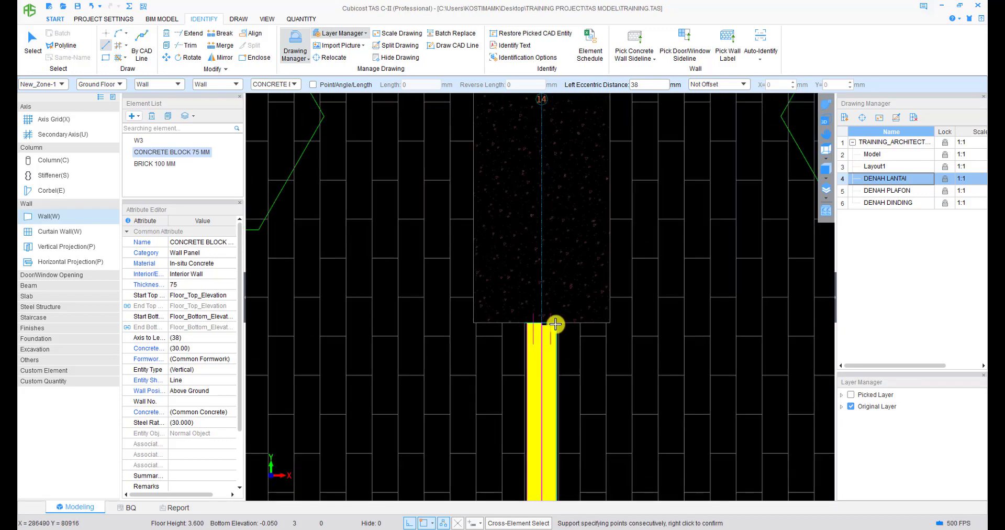
# - Delete the east leaf of the grid 14 double wall, between the column at grid H and grid G
pyautogui.scroll(-6, 582, 329)
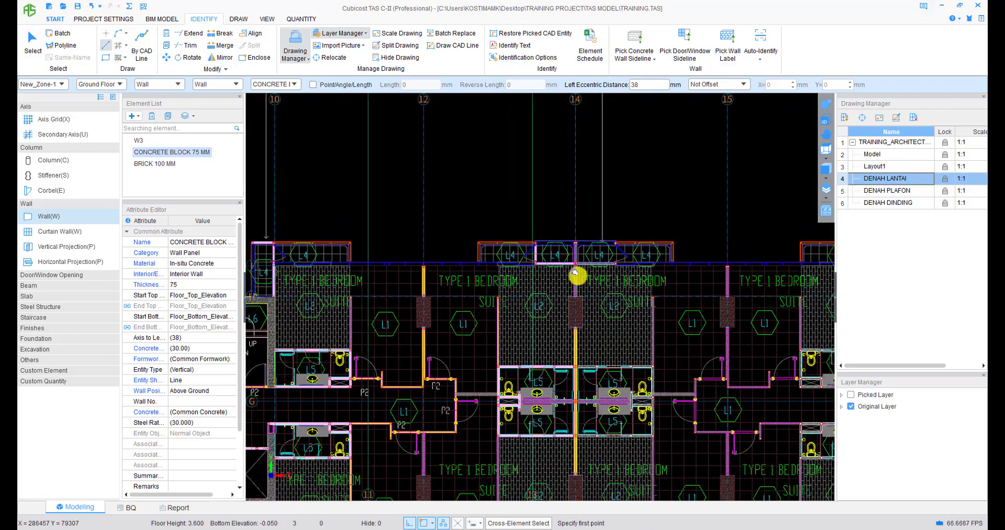
pyautogui.scroll(4, 585, 276)
pyautogui.press('Escape')
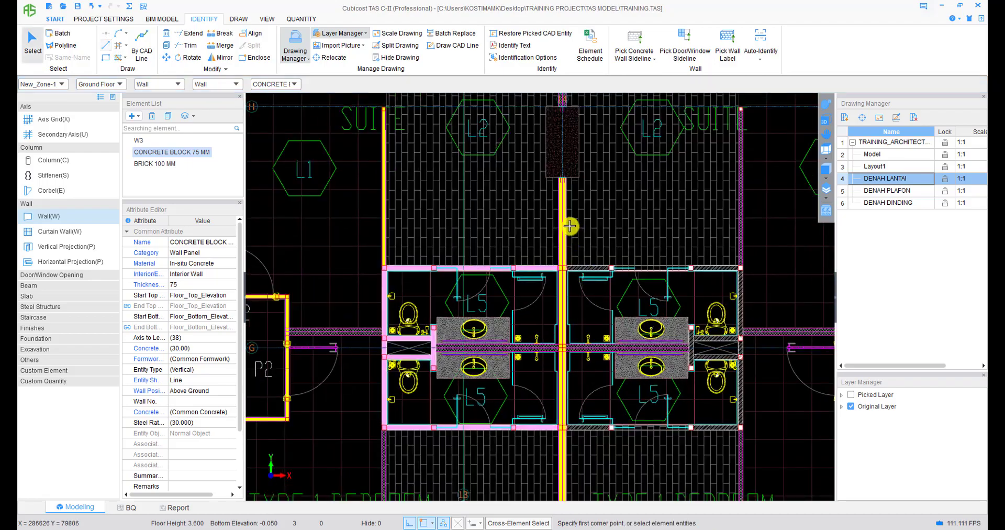
pyautogui.scroll(1, 565, 226)
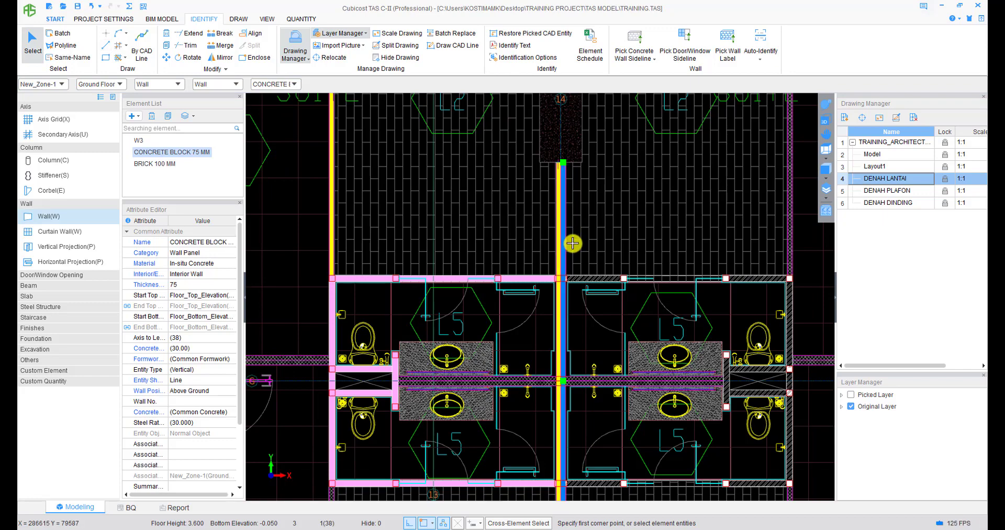
pyautogui.press('Delete')
pyautogui.moveTo(567, 314); pyautogui.dragTo(629, 190, button='middle')
pyautogui.moveTo(596, 314); pyautogui.dragTo(620, 215, button='middle')
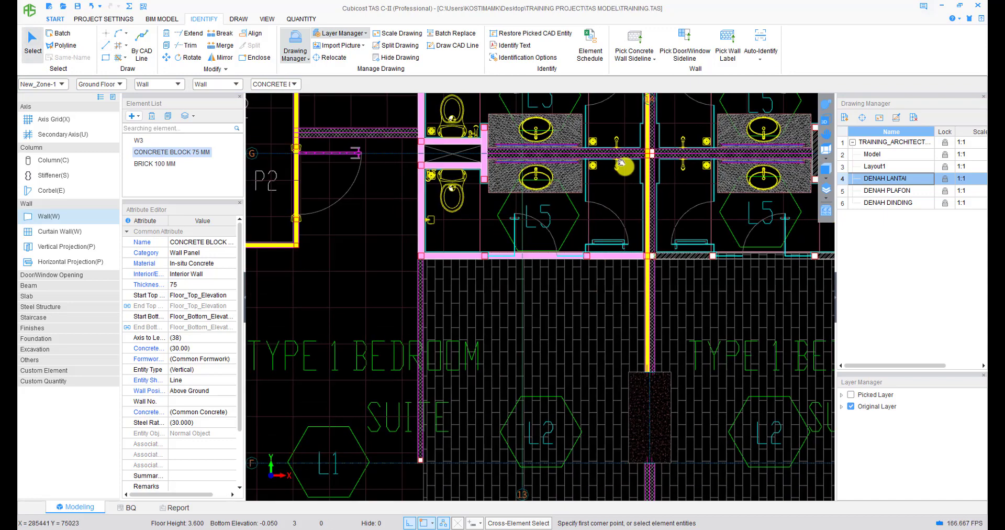
pyautogui.moveTo(636, 472); pyautogui.dragTo(640, 257, button='middle')
pyautogui.rightClick(640, 257)
pyautogui.click(661, 276)
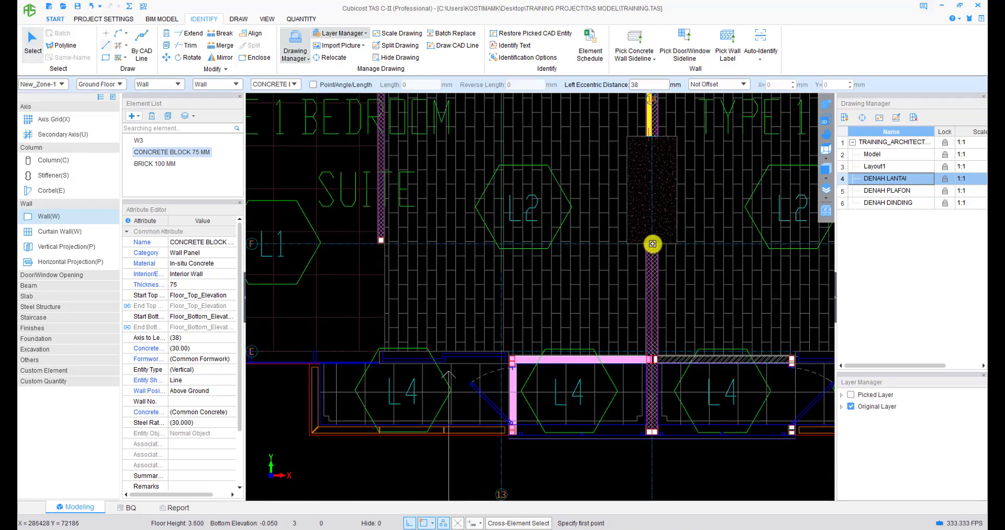
pyautogui.scroll(2, 649, 253)
pyautogui.scroll(1, 649, 253)
pyautogui.click(638, 236)
pyautogui.scroll(-1, 638, 314)
pyautogui.moveTo(637, 384); pyautogui.dragTo(640, 162, button='middle')
pyautogui.moveTo(645, 278); pyautogui.dragTo(653, 184, button='middle')
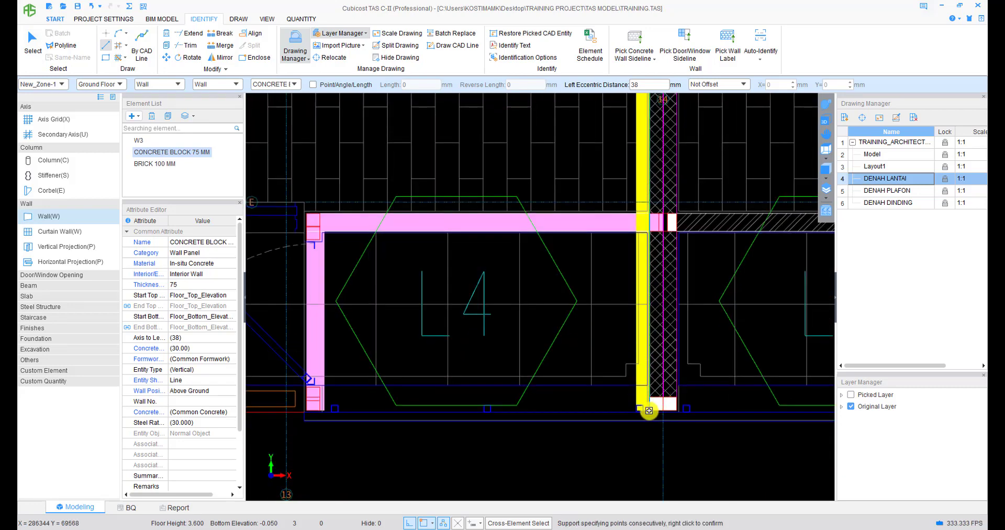
pyautogui.rightClick(650, 410)
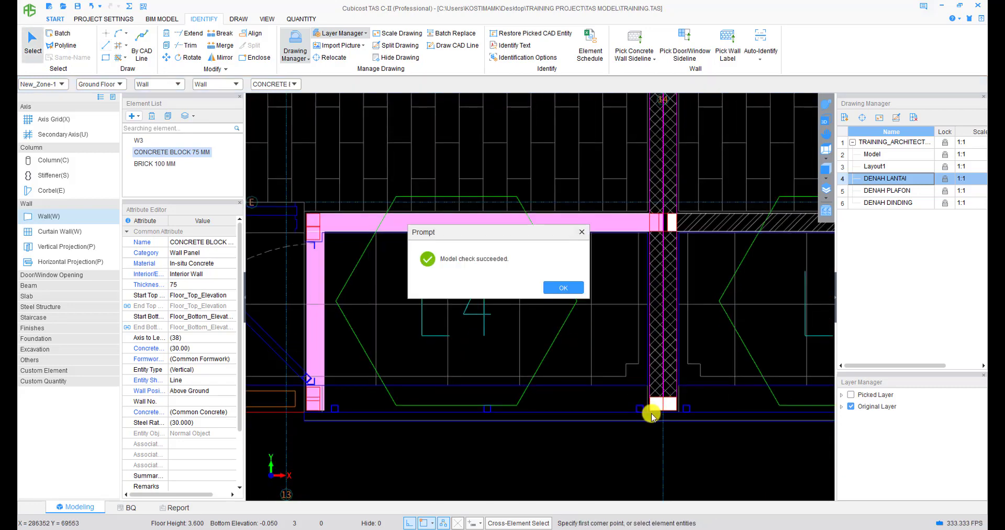
pyautogui.click(564, 288)
pyautogui.rightClick(623, 269)
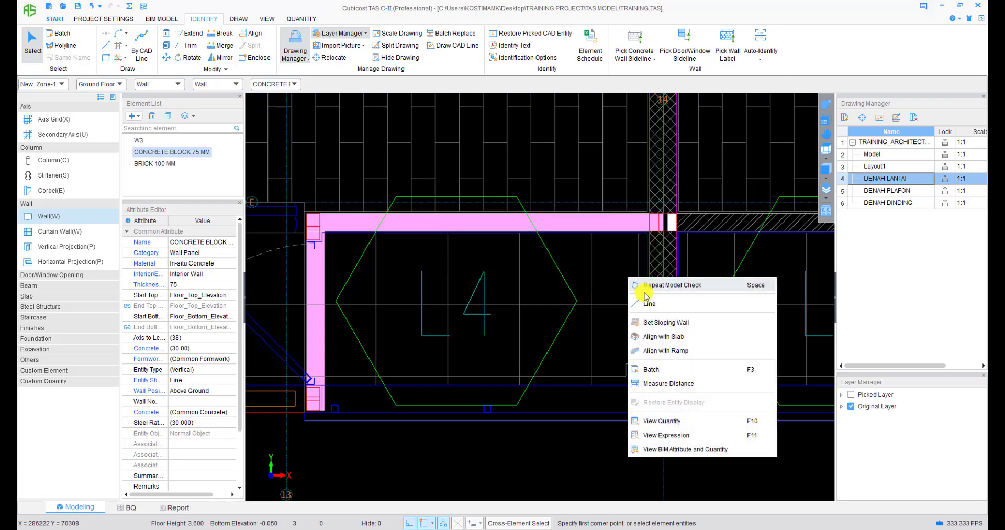
pyautogui.click(642, 282)
pyautogui.scroll(2, 657, 217)
pyautogui.scroll(-3, 648, 238)
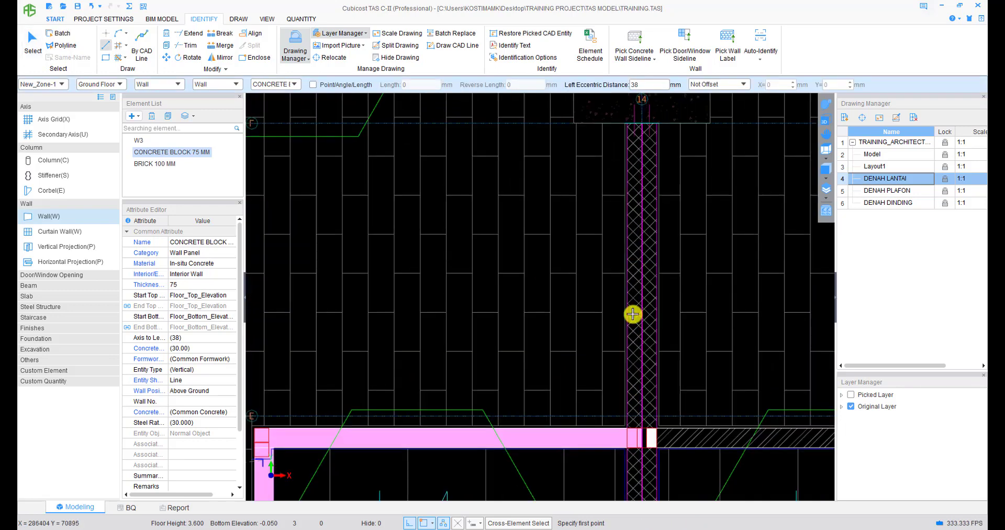
pyautogui.scroll(3, 623, 240)
pyautogui.click(622, 228)
pyautogui.scroll(-2, 617, 410)
pyautogui.scroll(2, 640, 370)
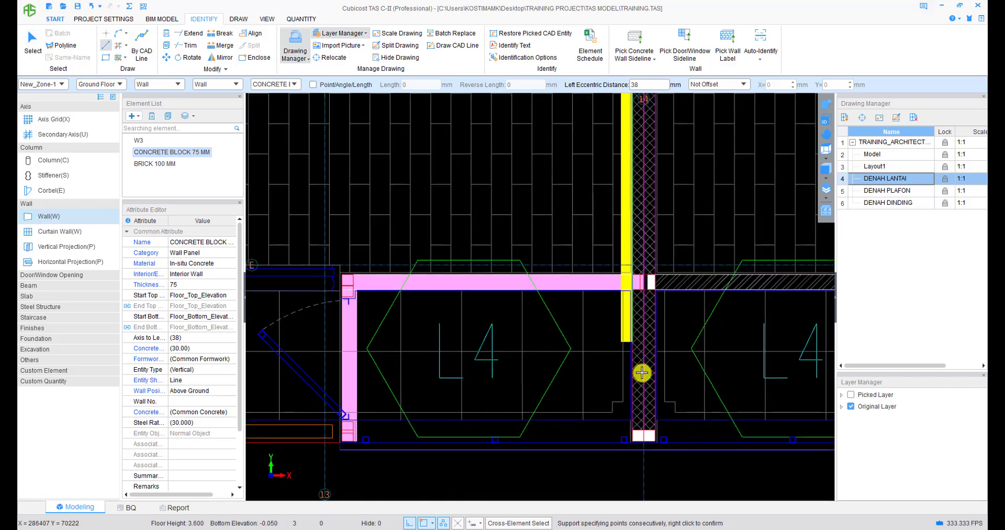
pyautogui.click(632, 449)
pyautogui.rightClick(632, 449)
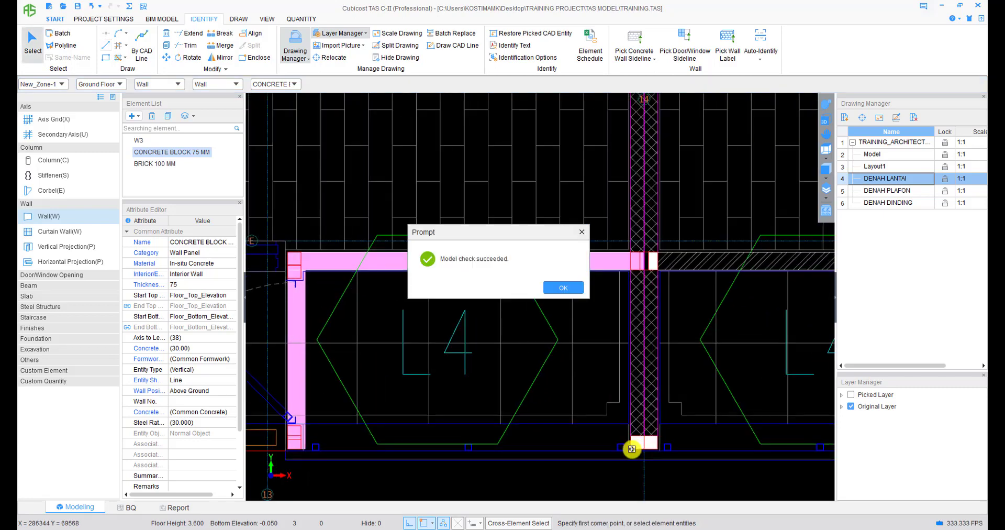
pyautogui.click(560, 300)
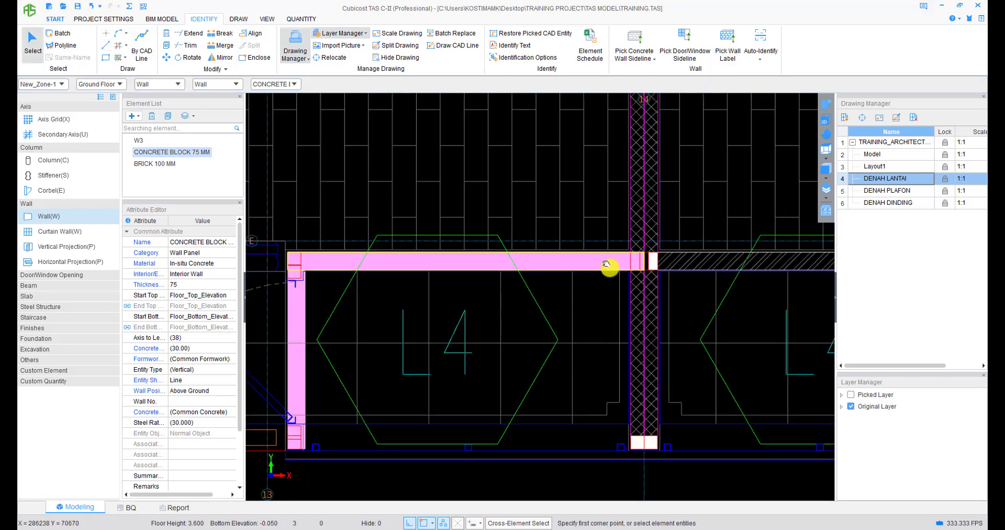
# - Draw the west leaf of the 75 mm concrete block double wall on grid 14, from the column at grid F to the balcony's south end
pyautogui.scroll(-2, 608, 267)
pyautogui.scroll(2, 593, 148)
pyautogui.rightClick(585, 138)
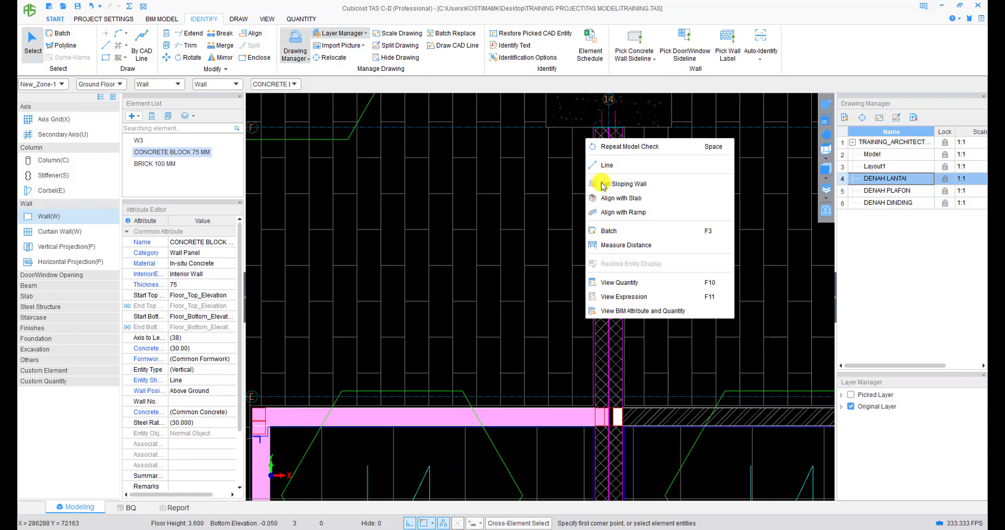
pyautogui.click(602, 181)
pyautogui.click(594, 127)
pyautogui.moveTo(593, 354); pyautogui.dragTo(598, 175, button='middle')
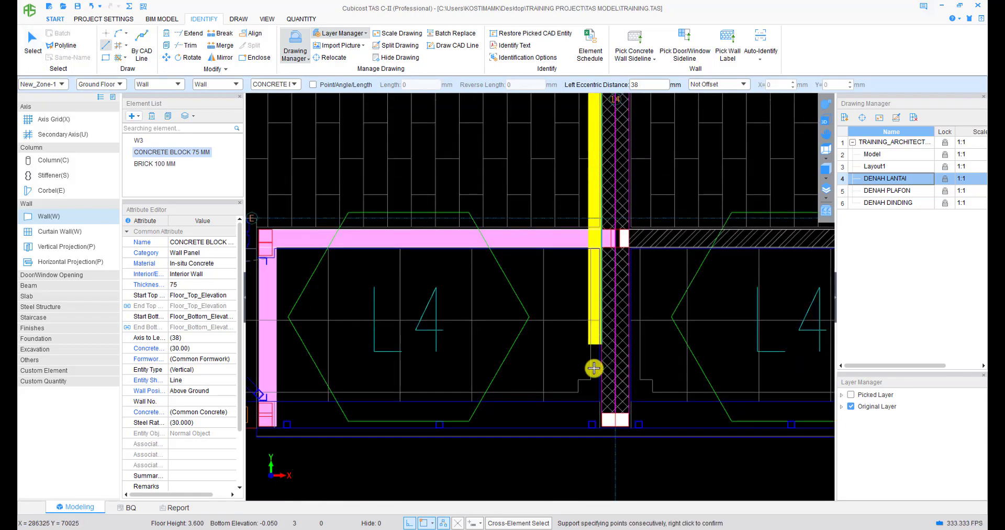
pyautogui.press('F4')
pyautogui.click(603, 428)
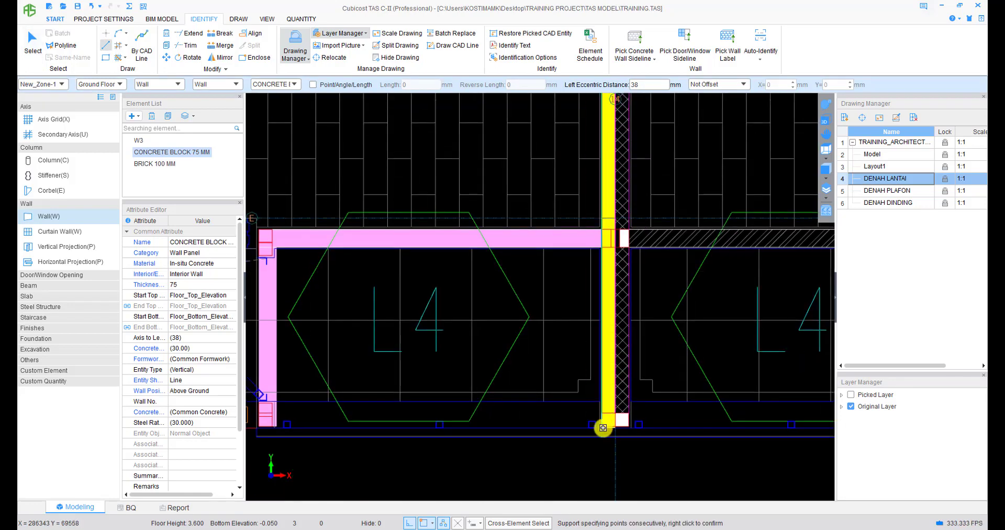
pyautogui.rightClick(534, 423)
# - Draw the 75 mm concrete block wall west of grid 13, from grid F up to the bathroom block's southwest corner
pyautogui.scroll(-2, 537, 419)
pyautogui.moveTo(484, 178); pyautogui.dragTo(474, 327, button='middle')
pyautogui.moveTo(425, 295); pyautogui.dragTo(675, 359, button='middle')
pyautogui.scroll(-1, 671, 356)
pyautogui.scroll(3, 519, 298)
pyautogui.scroll(1, 516, 377)
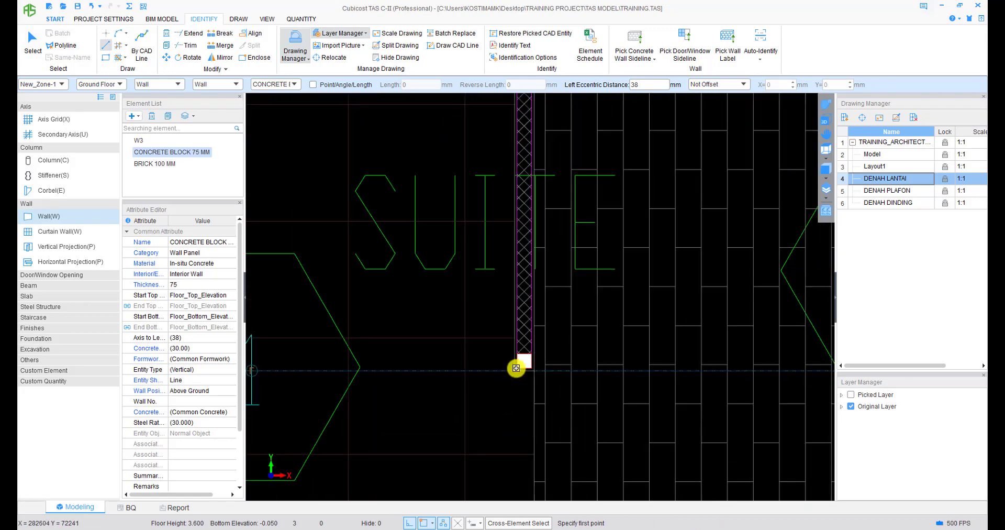
pyautogui.click(517, 368)
pyautogui.moveTo(525, 112); pyautogui.dragTo(516, 309, button='middle')
pyautogui.scroll(1, 516, 286)
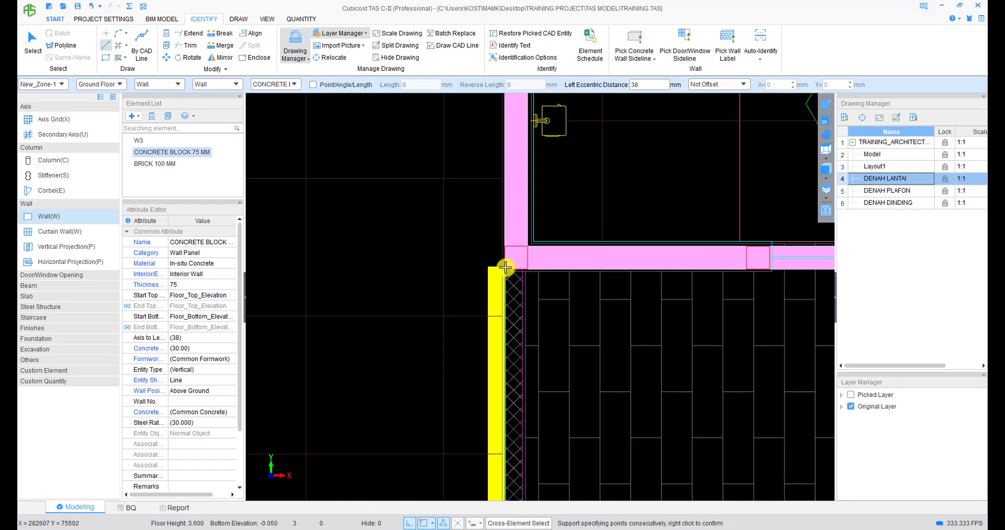
pyautogui.press('F4')
pyautogui.press('F4')
pyautogui.click(506, 268)
pyautogui.rightClick(506, 269)
# - Draw the north leaf of the 75 mm concrete block double wall on grid G, from the bathroom shaft wall east to grid 14
pyautogui.scroll(-4, 566, 320)
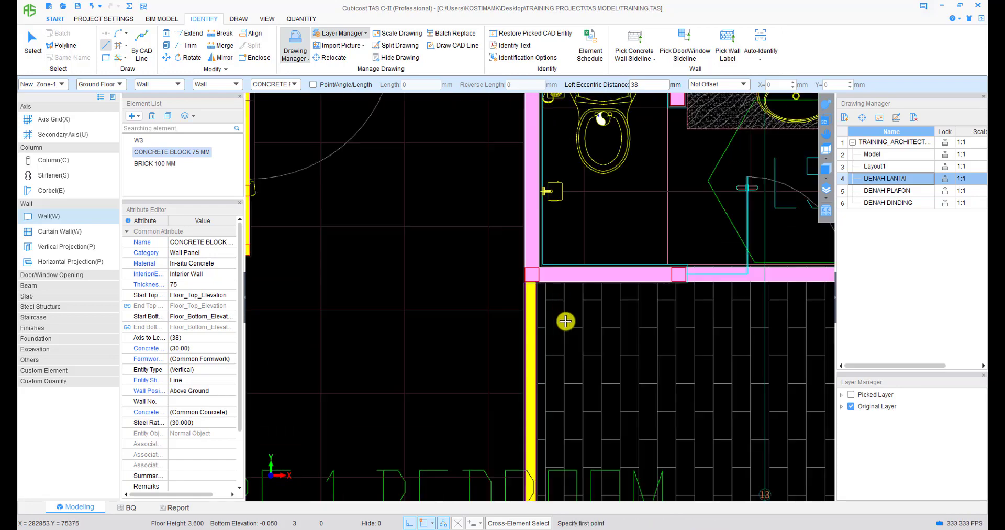
pyautogui.moveTo(672, 291); pyautogui.dragTo(483, 376, button='middle')
pyautogui.scroll(-1, 529, 330)
pyautogui.scroll(3, 564, 285)
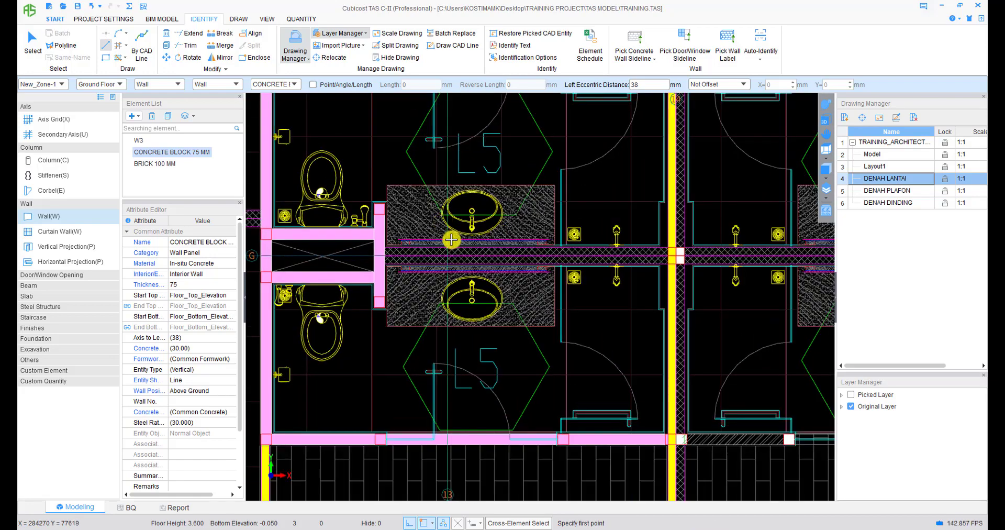
pyautogui.scroll(3, 414, 253)
pyautogui.click(361, 243)
pyautogui.moveTo(583, 264); pyautogui.dragTo(366, 269, button='middle')
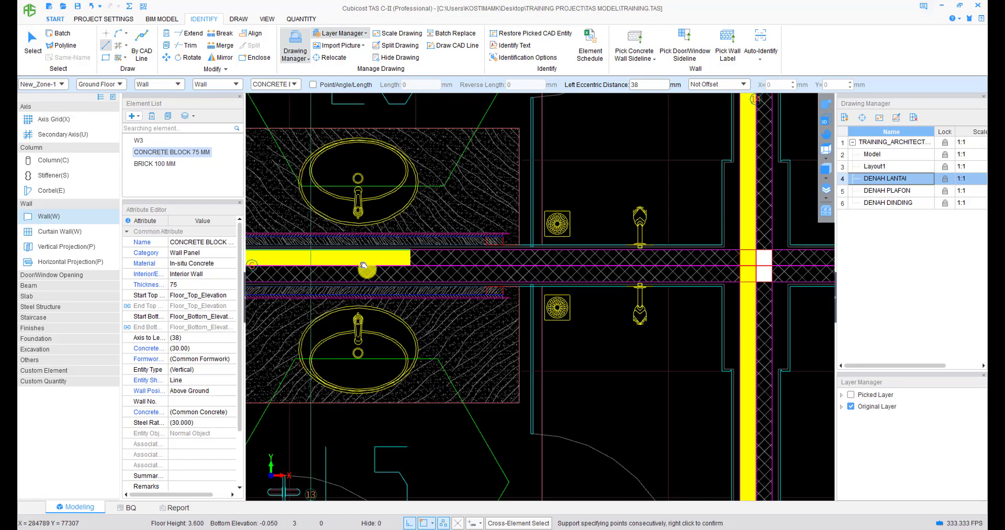
# - Draw the south leaf of the grid G double wall, from the grid 14 wall west to the bathroom shaft wall
pyautogui.click(704, 281)
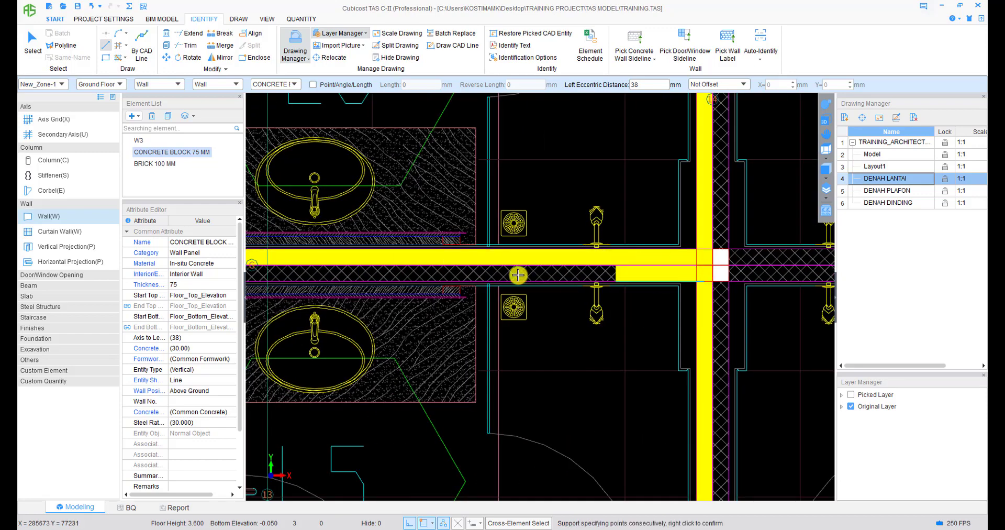
pyautogui.moveTo(424, 284); pyautogui.dragTo(608, 301, button='middle')
pyautogui.rightClick(319, 294)
# - Draw the north leaf of the 75 mm concrete block double wall above grid G, from the P2 door wall east to the bathroom wall
pyautogui.scroll(-2, 403, 299)
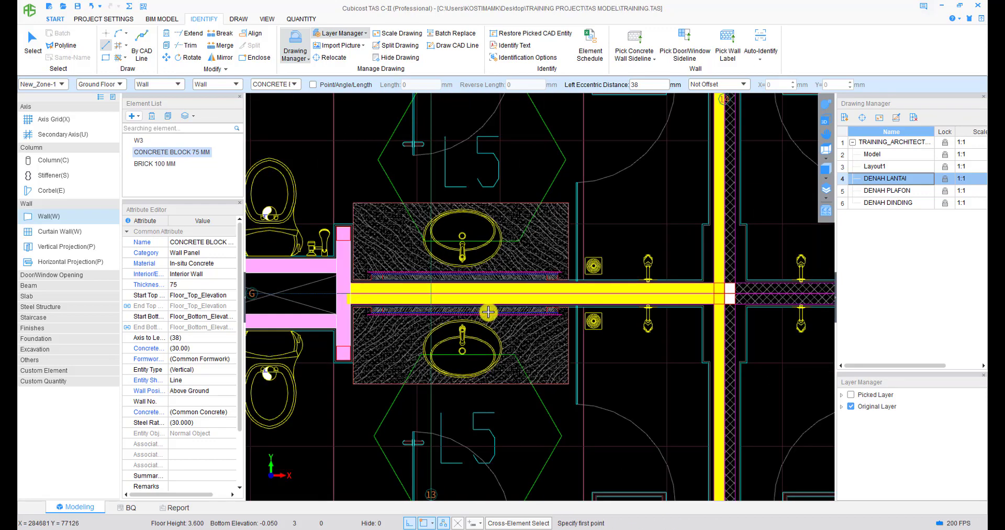
pyautogui.scroll(-1, 489, 309)
pyautogui.moveTo(525, 262); pyautogui.dragTo(511, 362, button='middle')
pyautogui.scroll(-1, 512, 362)
pyautogui.moveTo(559, 333); pyautogui.dragTo(615, 282, button='middle')
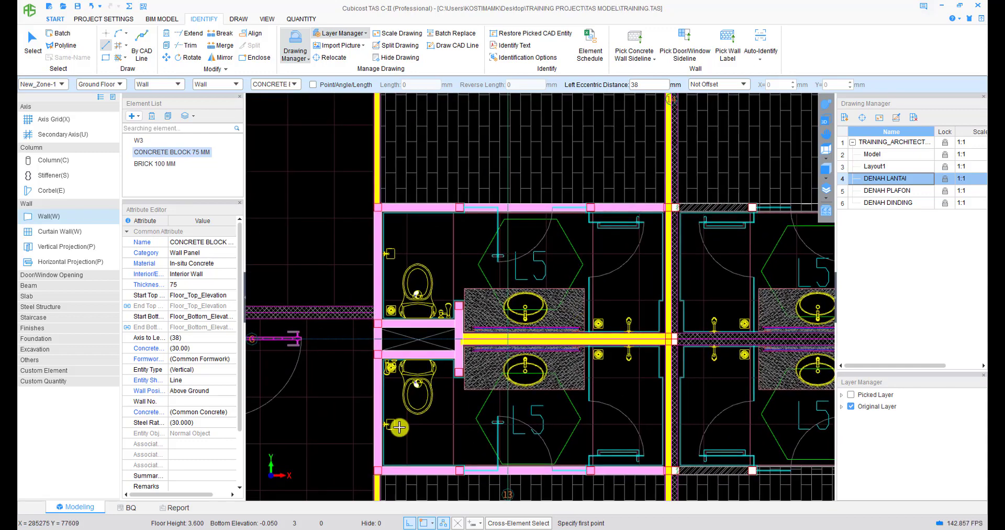
pyautogui.moveTo(394, 426); pyautogui.dragTo(617, 334, button='middle')
pyautogui.scroll(3, 446, 195)
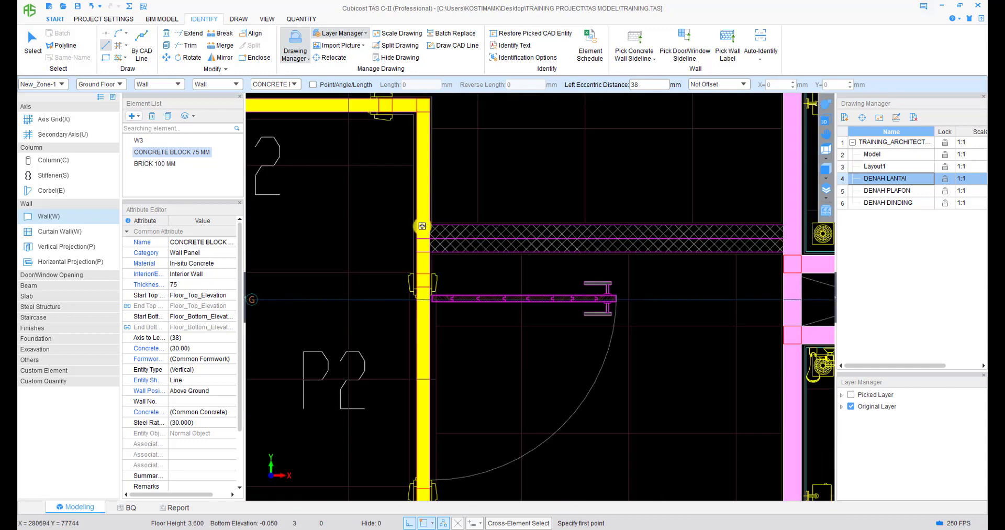
pyautogui.click(782, 232)
pyautogui.rightClick(782, 232)
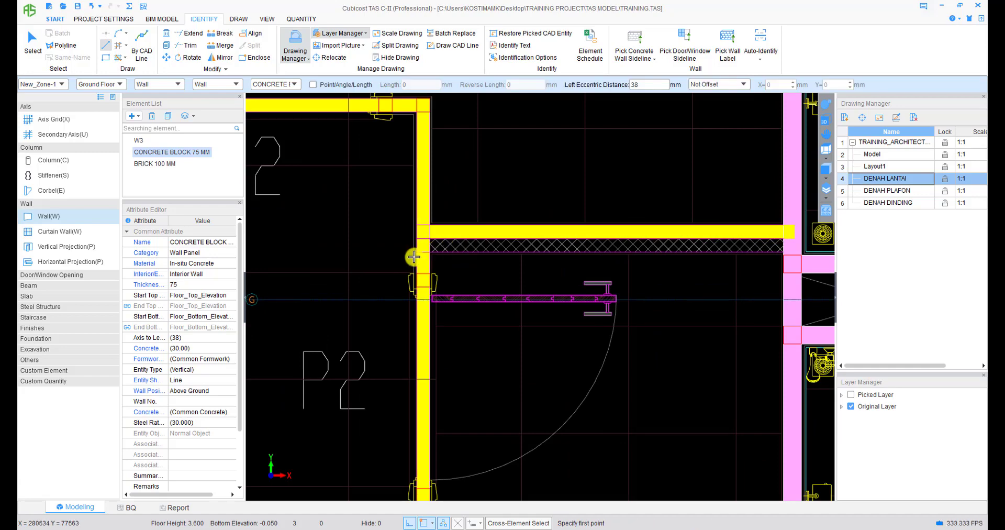
# - Draw the south leaf of the double wall just above grid G, from the P2 door wall east to the bathroom wall
pyautogui.click(424, 252)
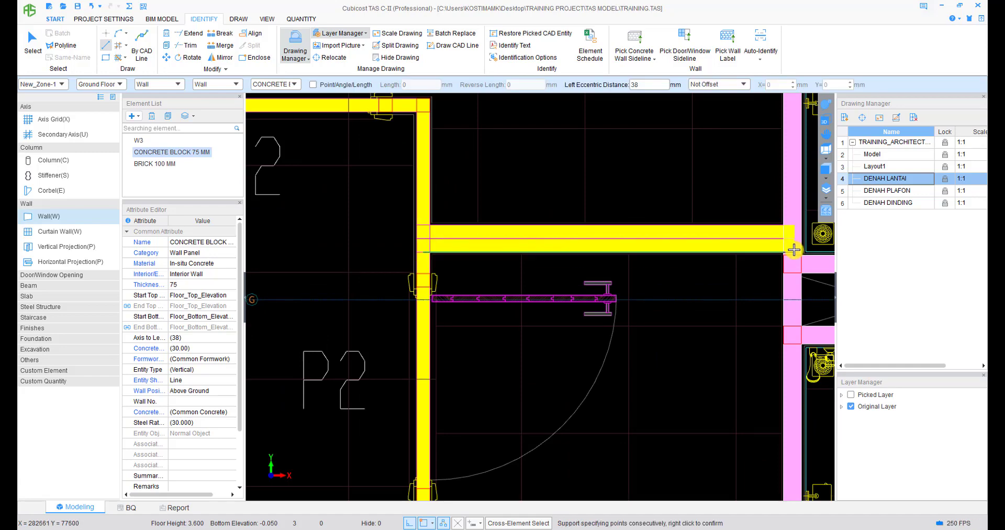
pyautogui.click(794, 250)
pyautogui.rightClick(794, 250)
# - Draw the east leaf of the 75 mm concrete block double wall on grid 12, from the lower P2 door wall down to the column above grid F
pyautogui.scroll(-6, 794, 250)
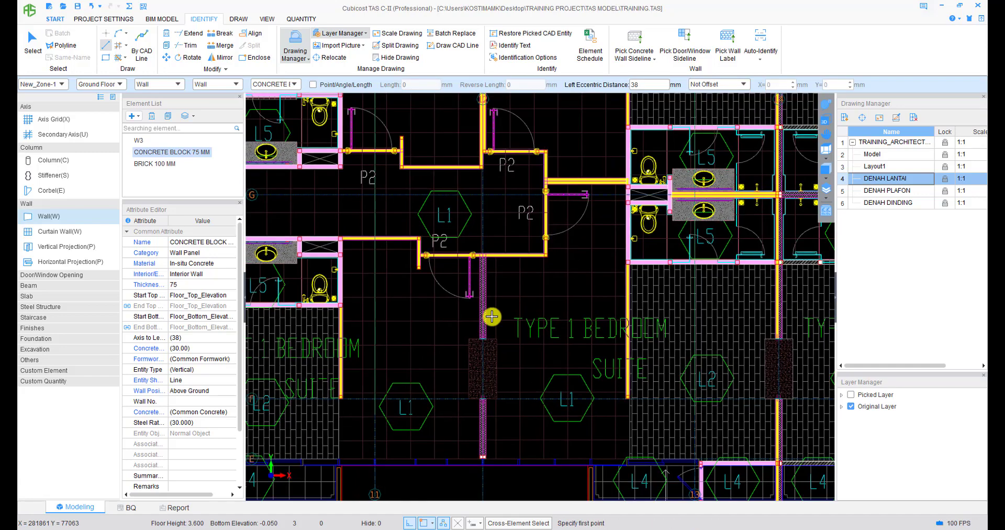
pyautogui.scroll(5, 481, 255)
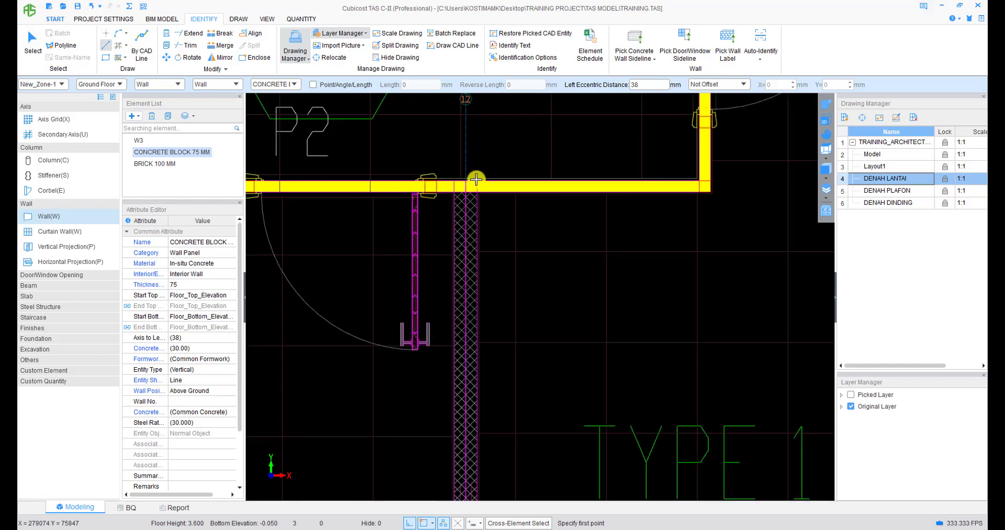
pyautogui.click(466, 186)
pyautogui.moveTo(472, 370); pyautogui.dragTo(496, 194, button='middle')
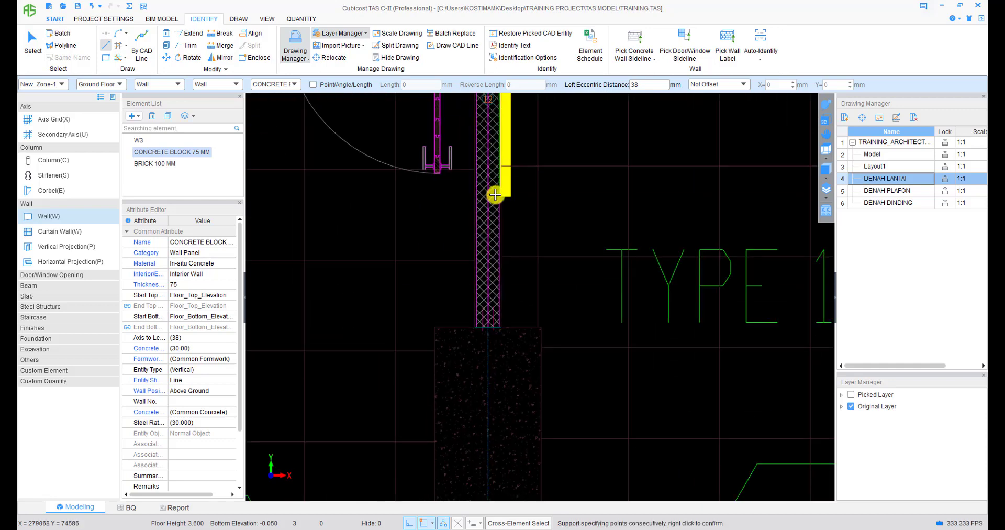
pyautogui.rightClick(498, 322)
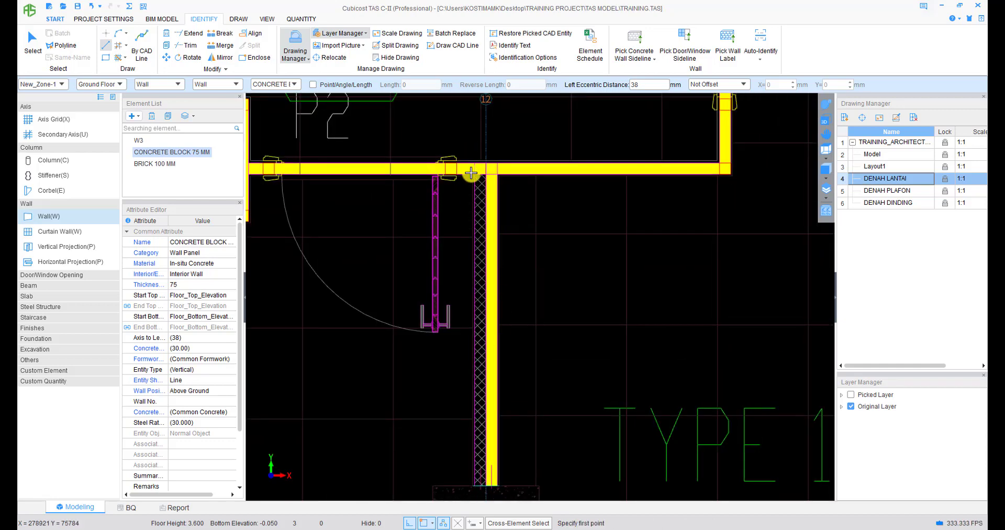
# - Draw the west leaf of the grid 12 double wall, from the lower P2 door wall down to the column above grid F
pyautogui.click(474, 165)
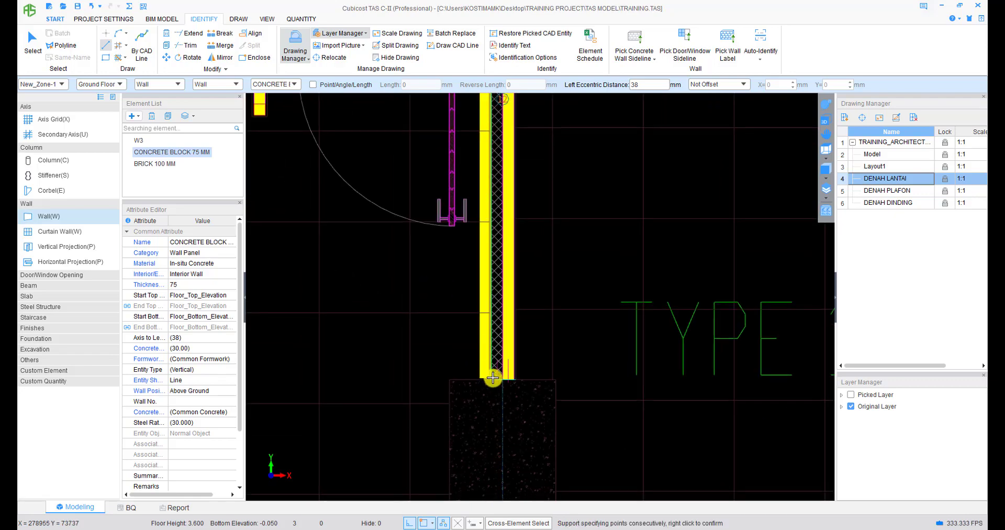
pyautogui.click(491, 380)
pyautogui.rightClick(497, 379)
pyautogui.scroll(-4, 530, 361)
pyautogui.rightClick(545, 368)
# - Draw the east leaf of the 75 mm concrete block double wall on grid 12, from the column at grid F down to grid E
pyautogui.moveTo(529, 362)
pyautogui.mouseDown(button='middle')
pyautogui.moveTo(509, 443)
pyautogui.moveTo(509, 386)
pyautogui.moveTo(561, 292)
pyautogui.moveTo(598, 288)
pyautogui.mouseUp(button='middle')
pyautogui.scroll(-2, 546, 367)
pyautogui.scroll(-3, 525, 405)
pyautogui.scroll(3, 479, 467)
pyautogui.scroll(-3, 568, 288)
pyautogui.scroll(6, 599, 288)
pyautogui.scroll(3, 599, 287)
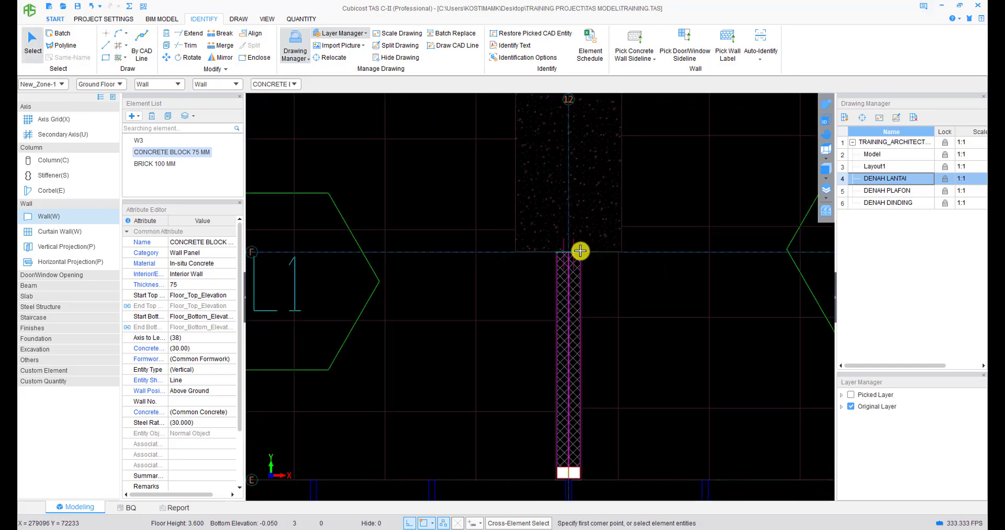
pyautogui.rightClick(597, 278)
pyautogui.click(607, 289)
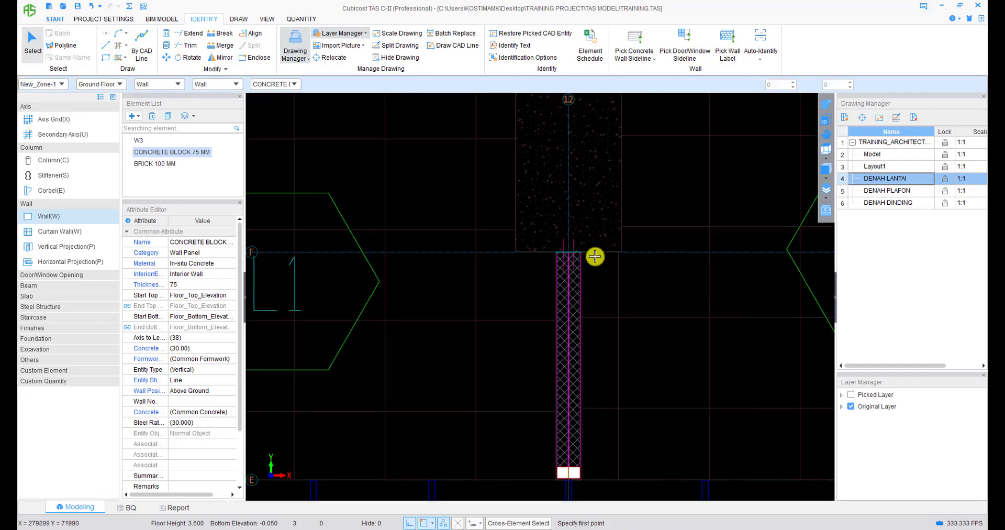
pyautogui.click(580, 252)
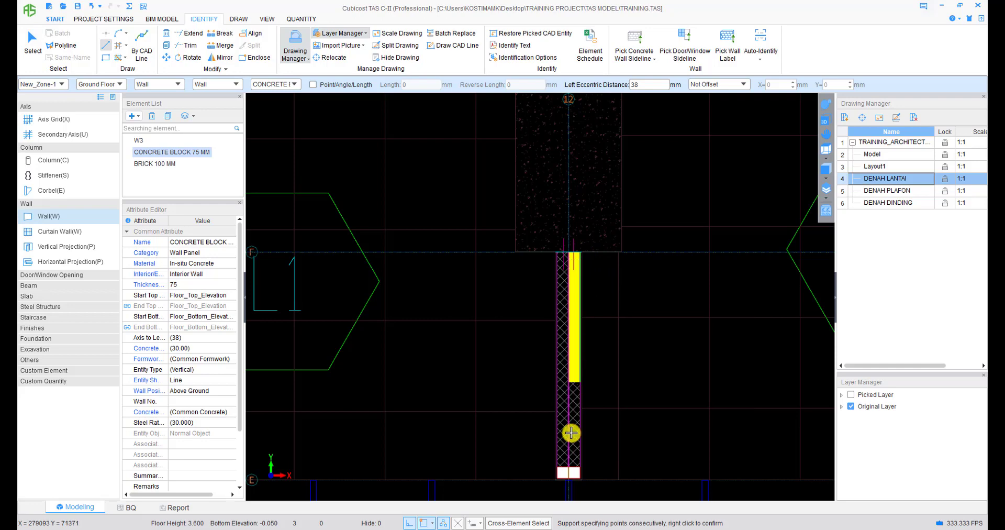
pyautogui.click(580, 478)
pyautogui.rightClick(580, 478)
# - Draw the west leaf of the grid 12 double wall, from the column at grid F down to grid E
pyautogui.click(557, 253)
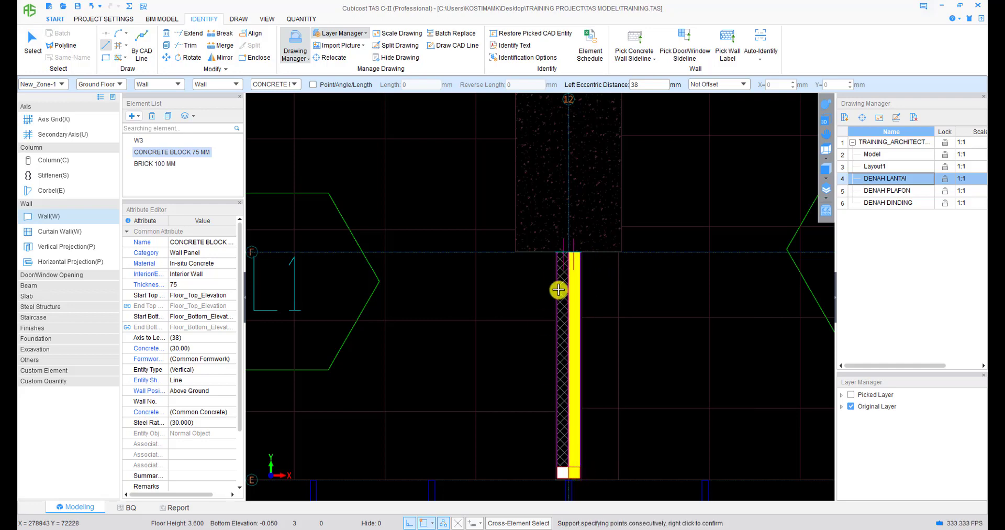
pyautogui.click(557, 478)
pyautogui.scroll(-5, 516, 356)
pyautogui.rightClick(549, 354)
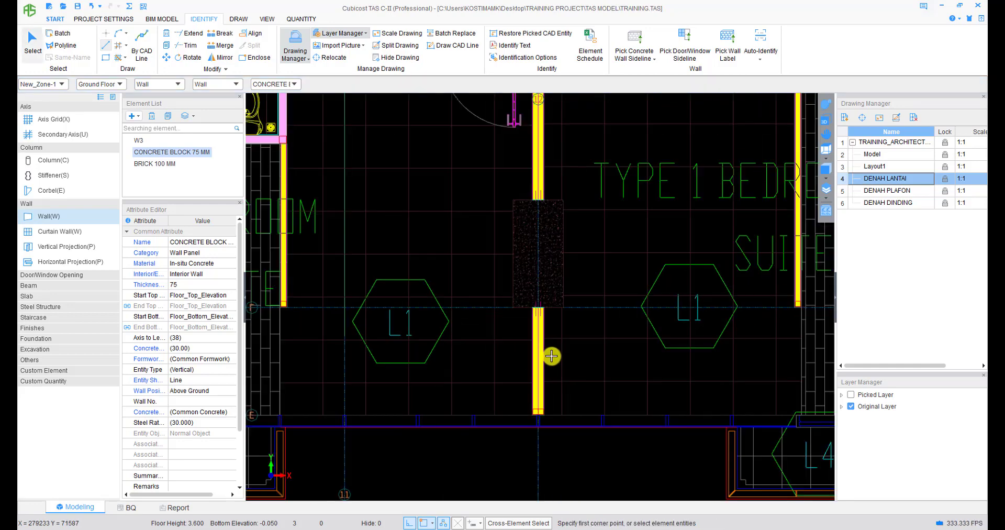
# - Draw the two short 75 mm concrete block walls beside grid 10, from the lower bathroom's north wall down to the concrete wall
pyautogui.moveTo(560, 364); pyautogui.dragTo(779, 365, button='middle')
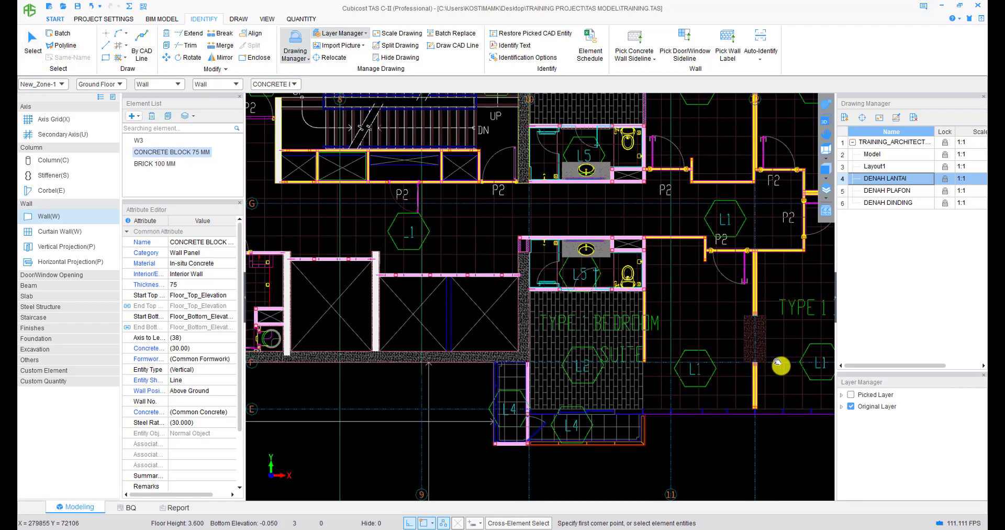
pyautogui.scroll(2, 695, 320)
pyautogui.scroll(5, 521, 251)
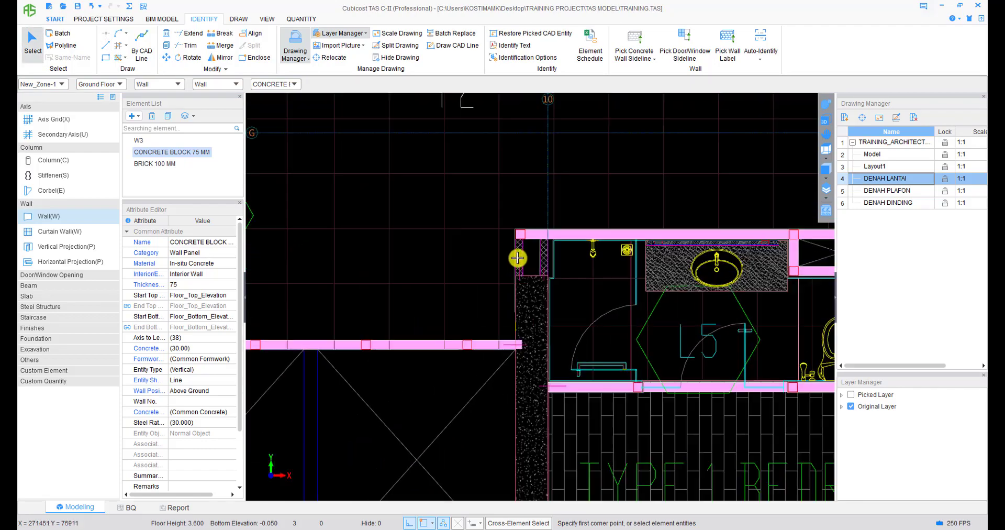
pyautogui.rightClick(514, 199)
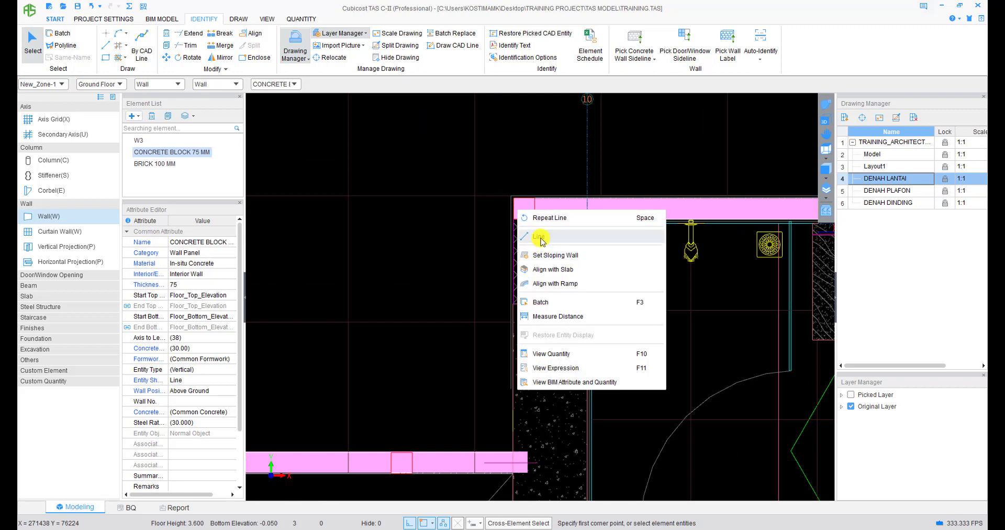
pyautogui.click(516, 239)
pyautogui.click(513, 198)
pyautogui.click(513, 302)
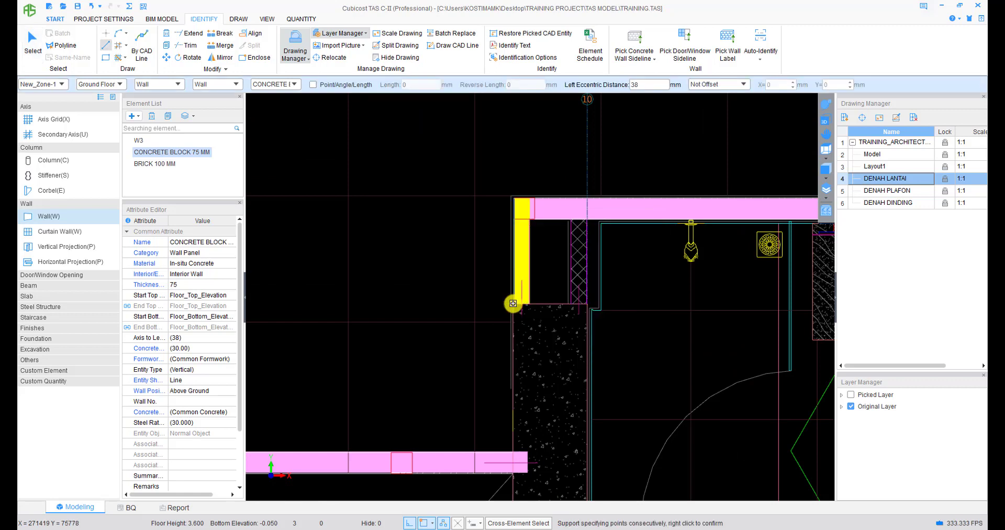
pyautogui.rightClick(513, 302)
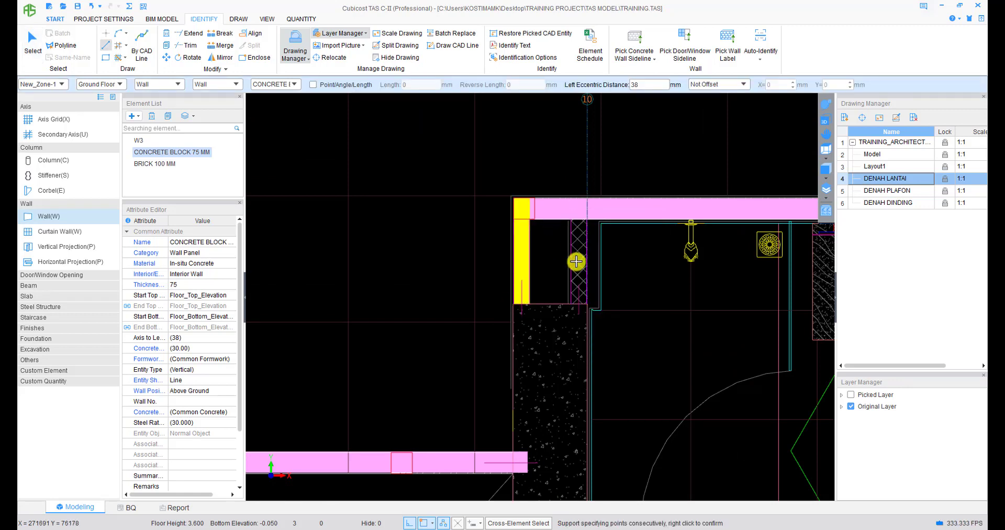
pyautogui.rightClick(567, 304)
# - Draw the 75 mm concrete block wall east of the upper bedroom between grids 10 and 11, from the bathroom wall up to grid H
pyautogui.scroll(-3, 567, 304)
pyautogui.moveTo(639, 183); pyautogui.dragTo(575, 321, button='middle')
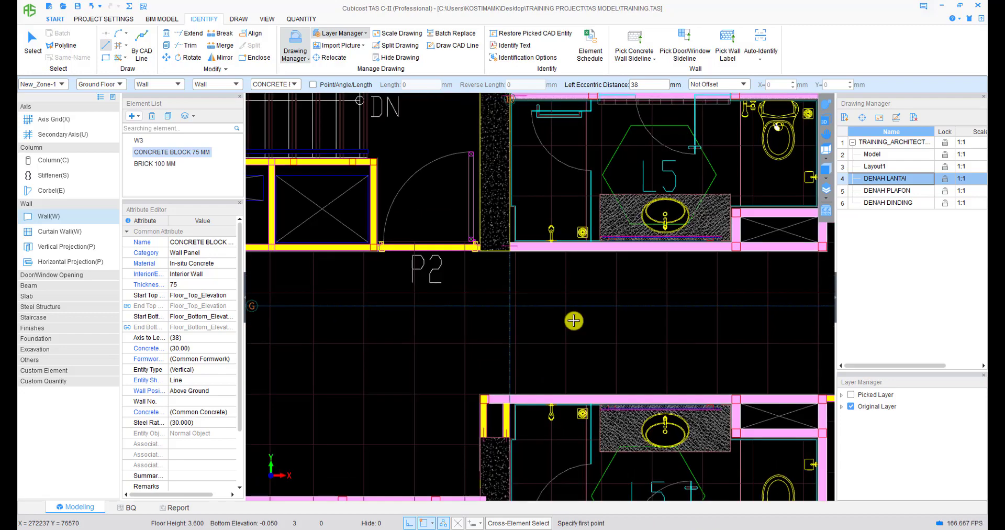
pyautogui.scroll(-1, 575, 321)
pyautogui.moveTo(581, 286); pyautogui.dragTo(565, 349, button='middle')
pyautogui.scroll(5, 669, 378)
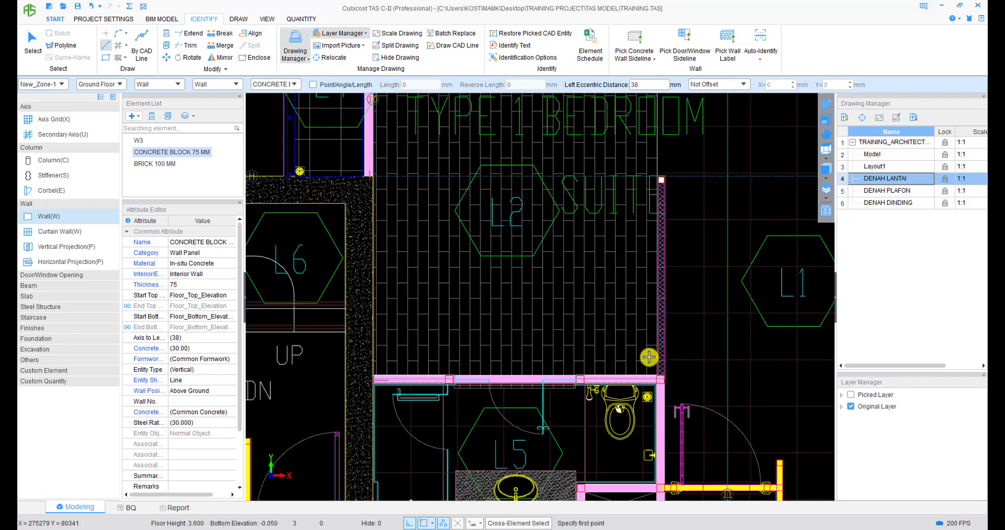
pyautogui.moveTo(668, 125); pyautogui.dragTo(634, 445, button='middle')
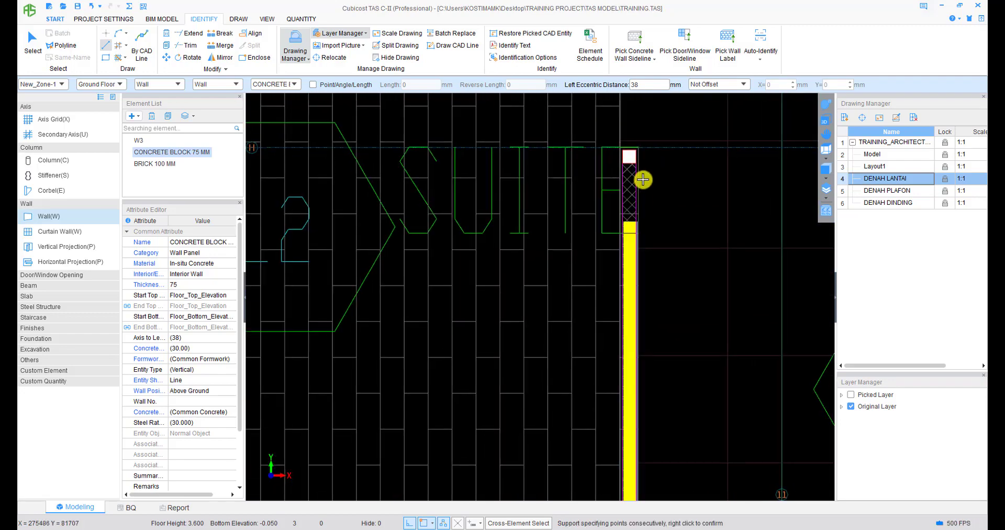
pyautogui.moveTo(632, 147); pyautogui.dragTo(619, 259, button='middle')
pyautogui.scroll(1, 618, 259)
pyautogui.scroll(-2, 612, 275)
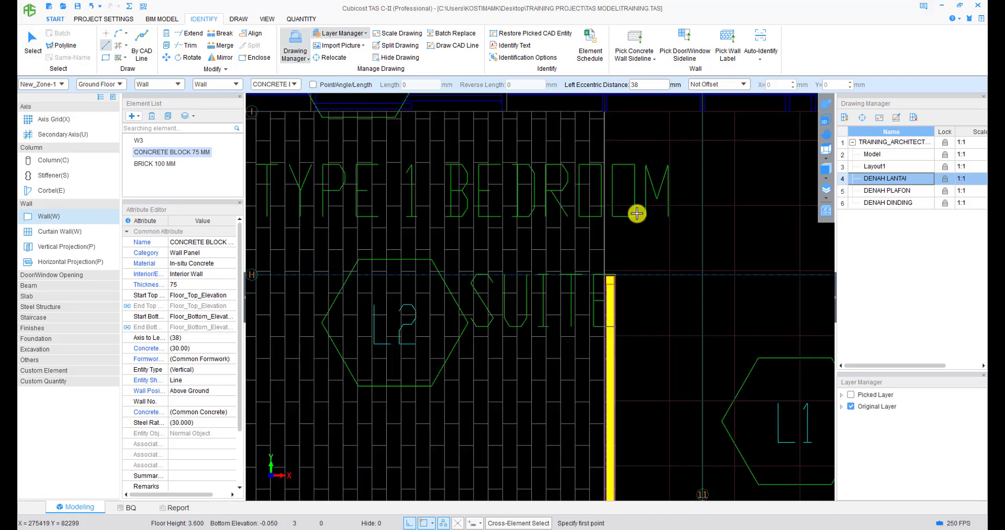
# - Look over the floor plan between grids 8 and 14 for concrete block walls that are still untraced
pyautogui.scroll(-2, 643, 264)
pyautogui.moveTo(361, 443); pyautogui.dragTo(611, 183, button='middle')
pyautogui.scroll(-2, 527, 290)
pyautogui.moveTo(620, 307); pyautogui.dragTo(627, 272, button='middle')
pyautogui.scroll(-2, 654, 282)
pyautogui.moveTo(683, 291); pyautogui.dragTo(509, 272, button='middle')
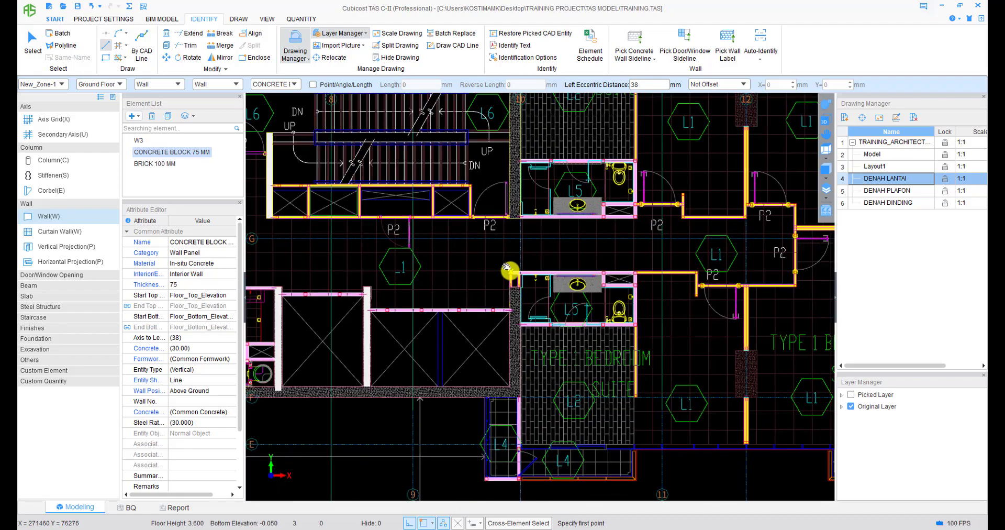
pyautogui.moveTo(742, 316); pyautogui.dragTo(580, 337, button='middle')
pyautogui.moveTo(619, 224); pyautogui.dragTo(568, 409, button='middle')
pyautogui.scroll(1, 568, 324)
pyautogui.scroll(2, 566, 326)
pyautogui.scroll(-2, 560, 314)
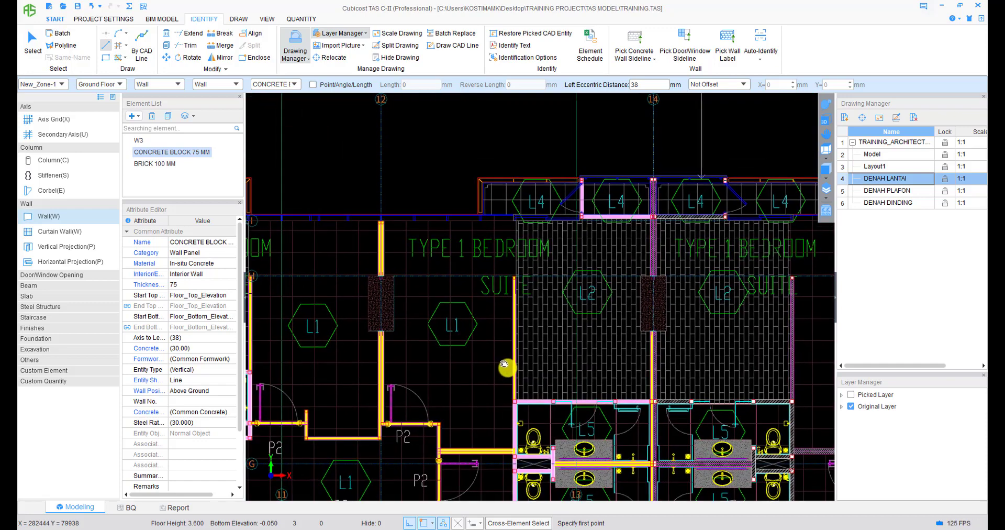
# - Draw the west leaf of the grid 14 double wall, from the column at grid H up to the outer edge of the L4 balcony
pyautogui.scroll(3, 605, 273)
pyautogui.press('Escape')
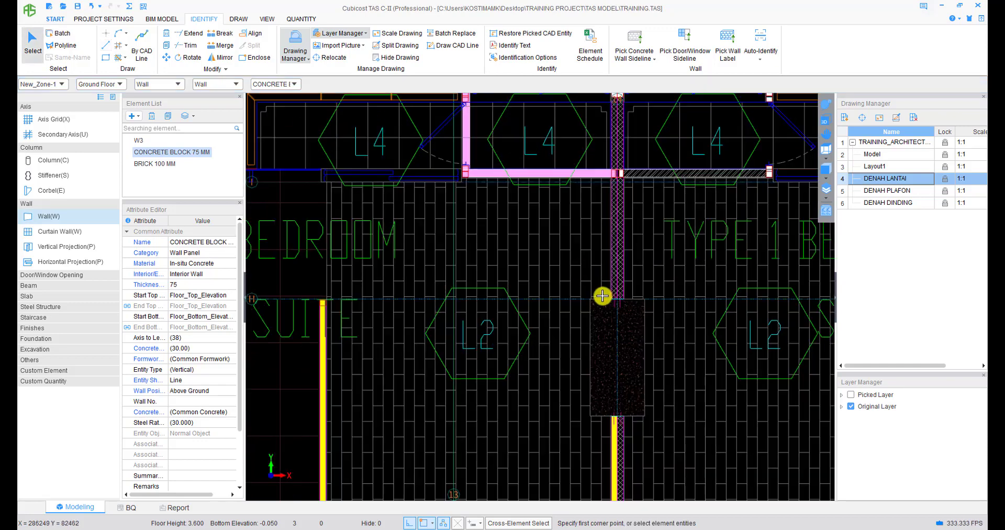
pyautogui.click(606, 287)
pyautogui.scroll(3, 617, 304)
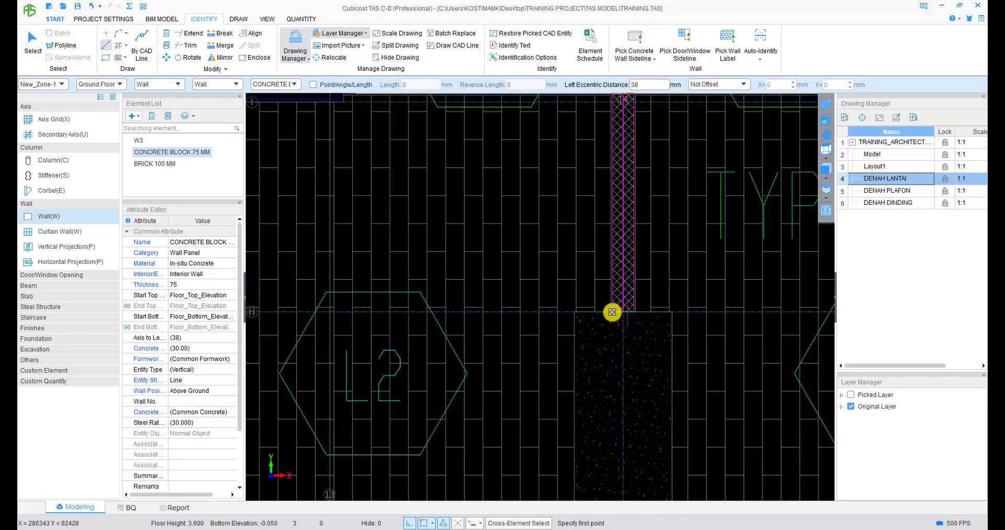
pyautogui.click(612, 312)
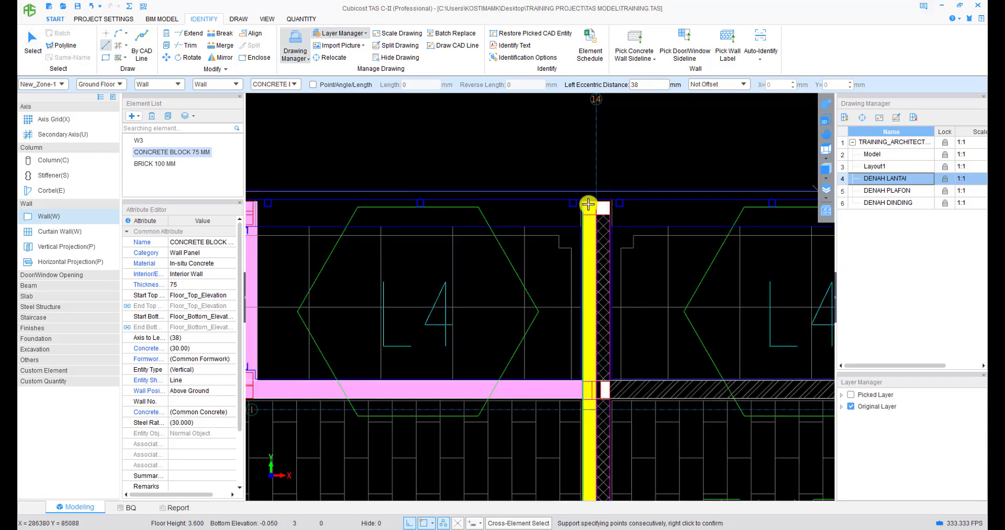
pyautogui.scroll(-1, 584, 300)
pyautogui.moveTo(518, 369); pyautogui.dragTo(707, 186, button='middle')
pyautogui.scroll(-1, 704, 188)
pyautogui.moveTo(470, 355); pyautogui.dragTo(619, 247, button='middle')
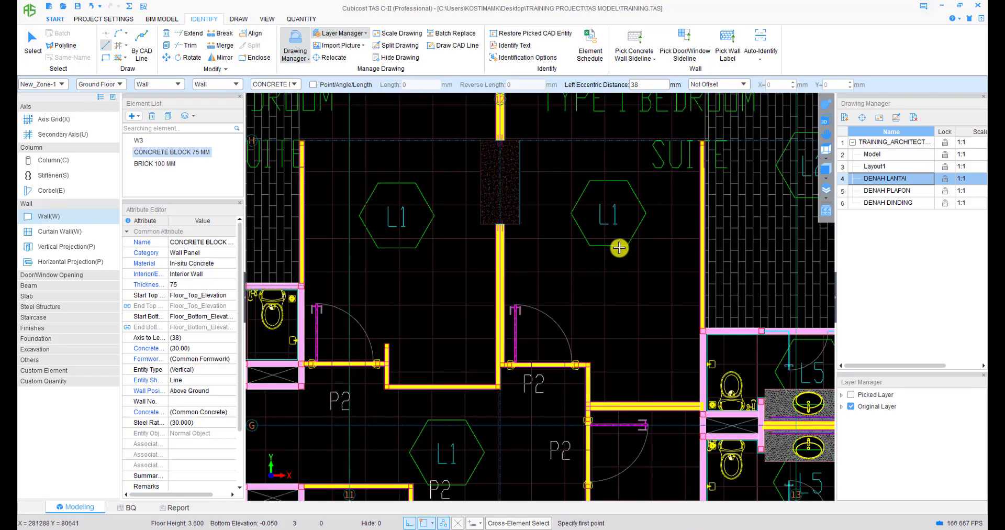
pyautogui.scroll(-1, 620, 247)
pyautogui.press('Escape')
# - Batch-select all CONCRETE BLOCK 75 MM walls and mirror them about grid 14, keeping the original walls
pyautogui.press('F3')
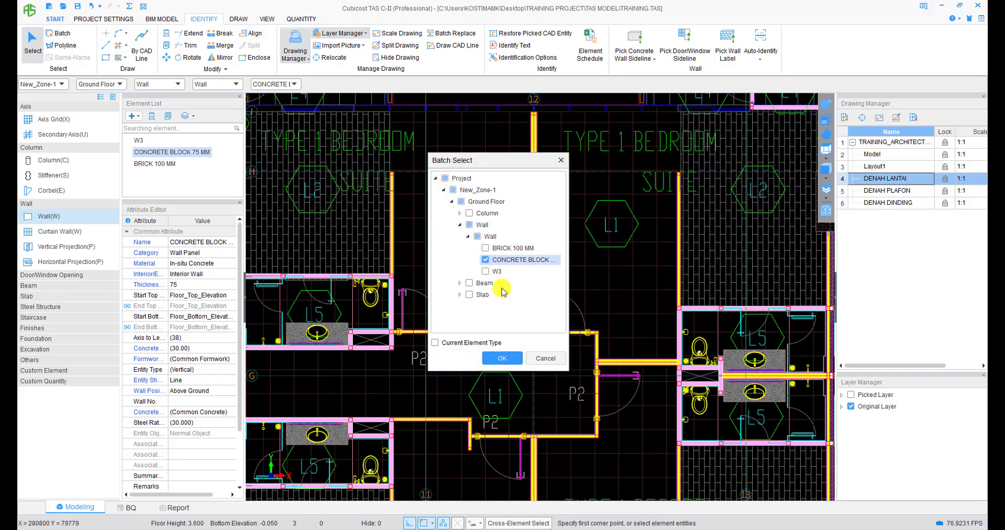
pyautogui.click(505, 360)
pyautogui.click(520, 289)
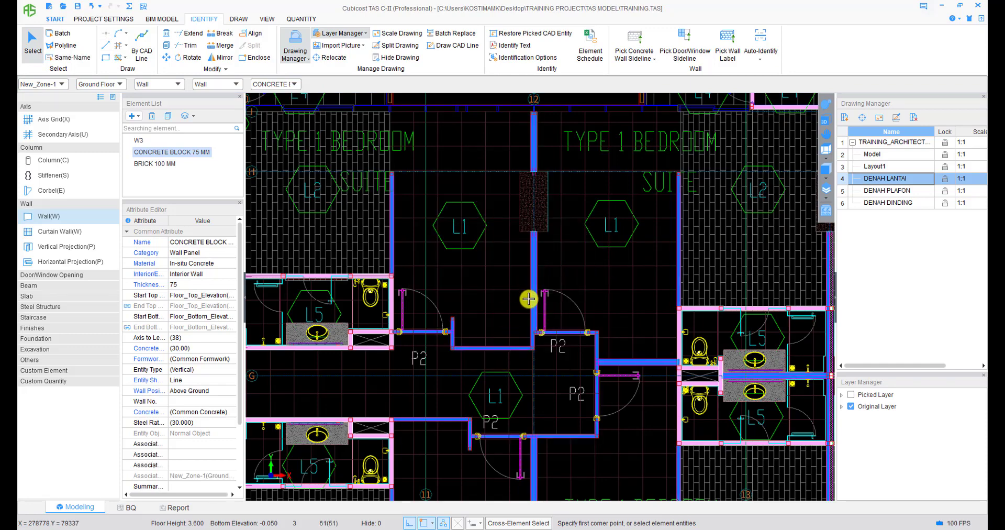
pyautogui.scroll(-3, 532, 294)
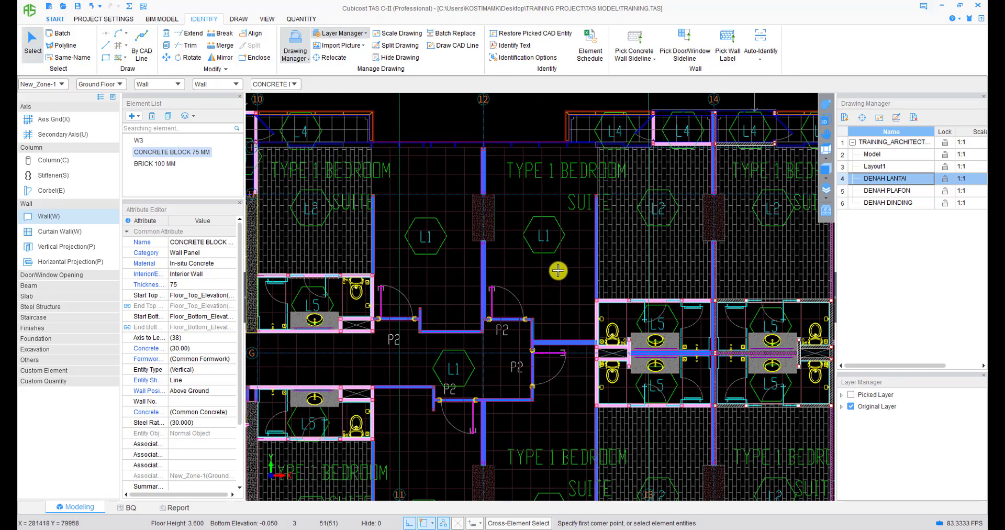
pyautogui.rightClick(558, 270)
pyautogui.click(594, 157)
pyautogui.scroll(1, 715, 248)
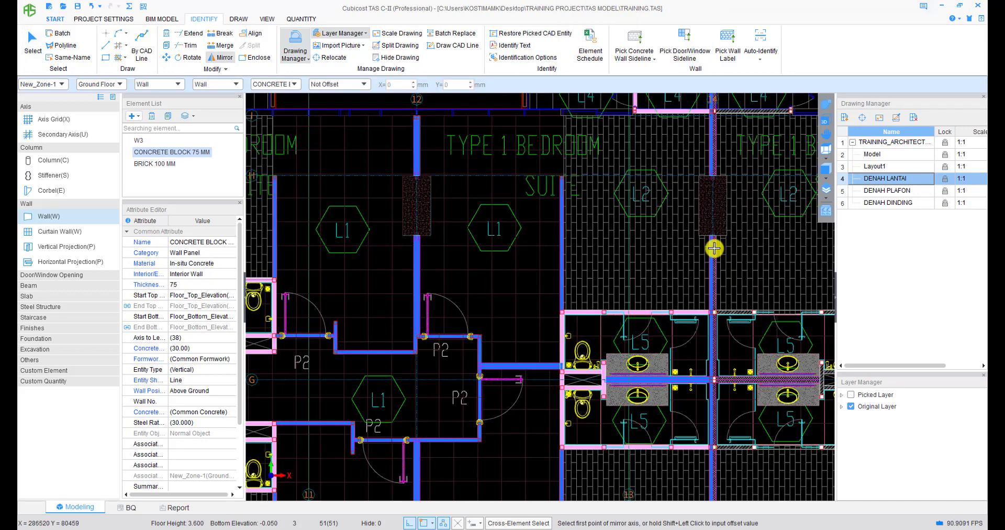
pyautogui.scroll(5, 714, 248)
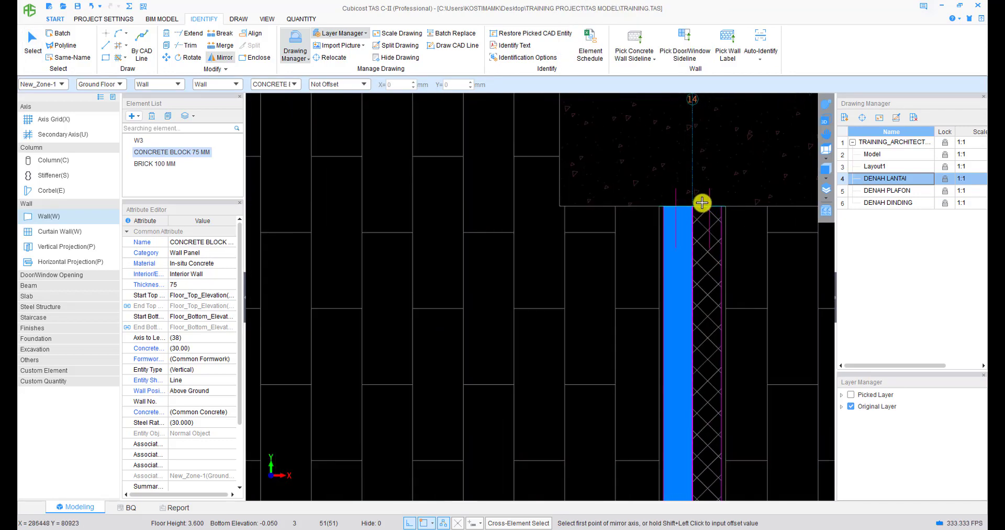
pyautogui.moveTo(700, 206); pyautogui.dragTo(696, 396, button='middle')
pyautogui.scroll(-1, 702, 237)
pyautogui.moveTo(702, 238); pyautogui.dragTo(675, 407, button='middle')
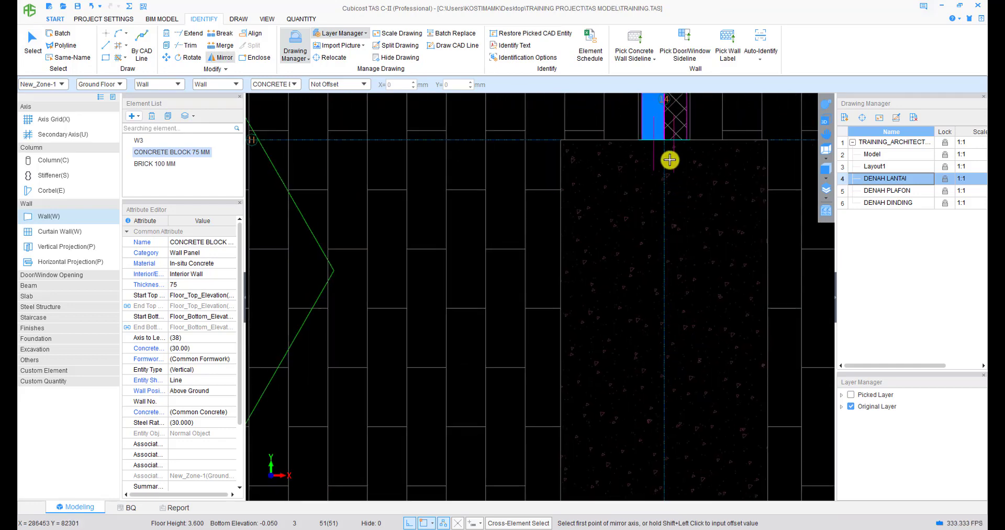
pyautogui.click(664, 141)
pyautogui.moveTo(657, 361); pyautogui.dragTo(655, 231, button='middle')
pyautogui.scroll(1, 660, 438)
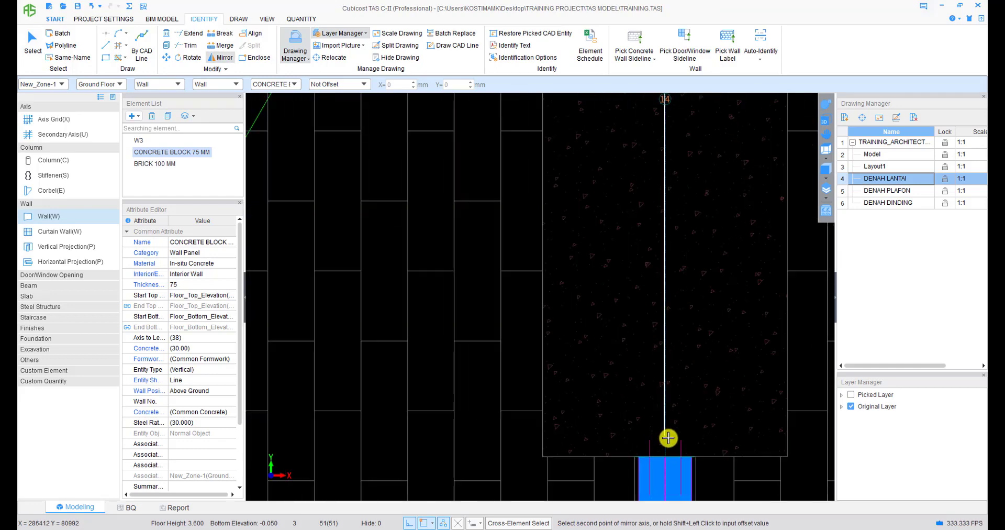
pyautogui.click(665, 455)
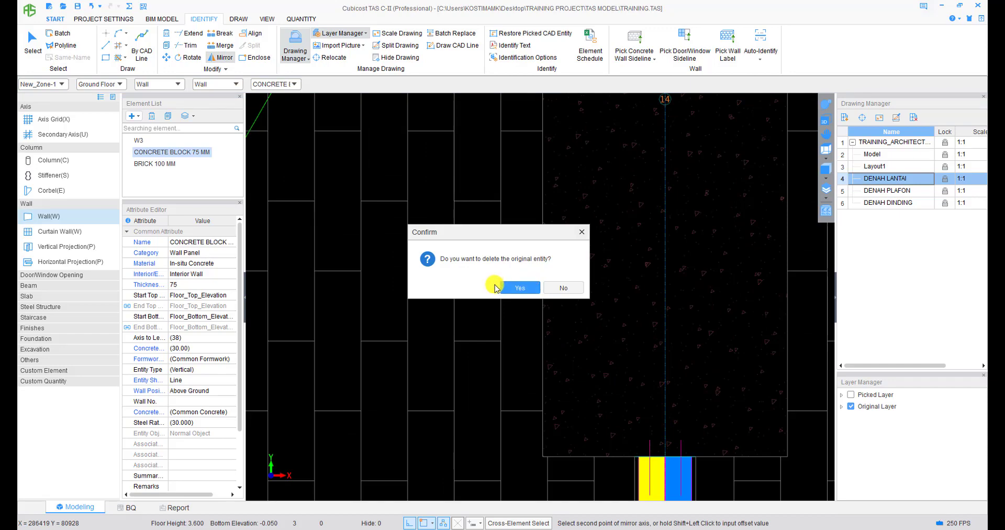
pyautogui.click(559, 288)
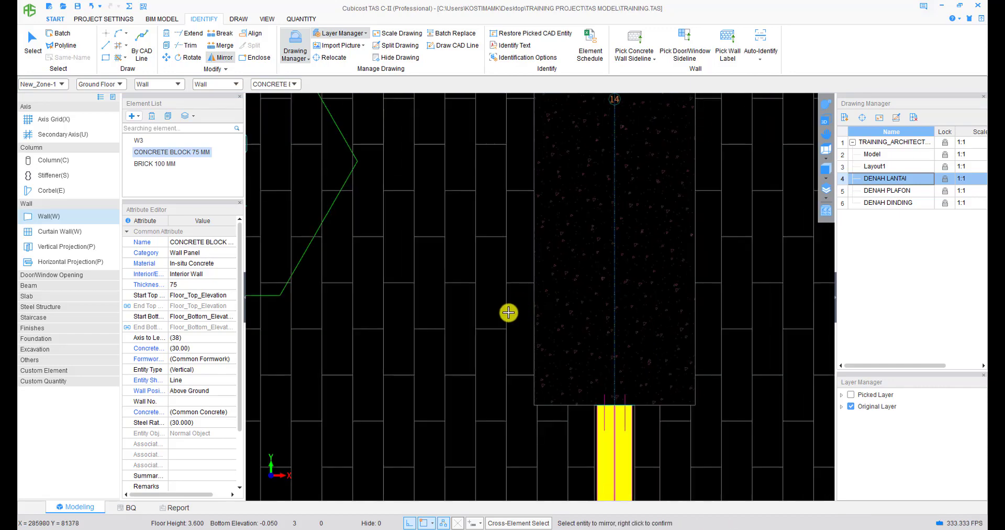
# - Make BRICK 100 MM the active wall element and bring the bathrooms around grid 14 into view
pyautogui.scroll(3, 510, 312)
pyautogui.moveTo(425, 414); pyautogui.dragTo(515, 226, button='middle')
pyautogui.click(176, 167)
pyautogui.scroll(4, 406, 230)
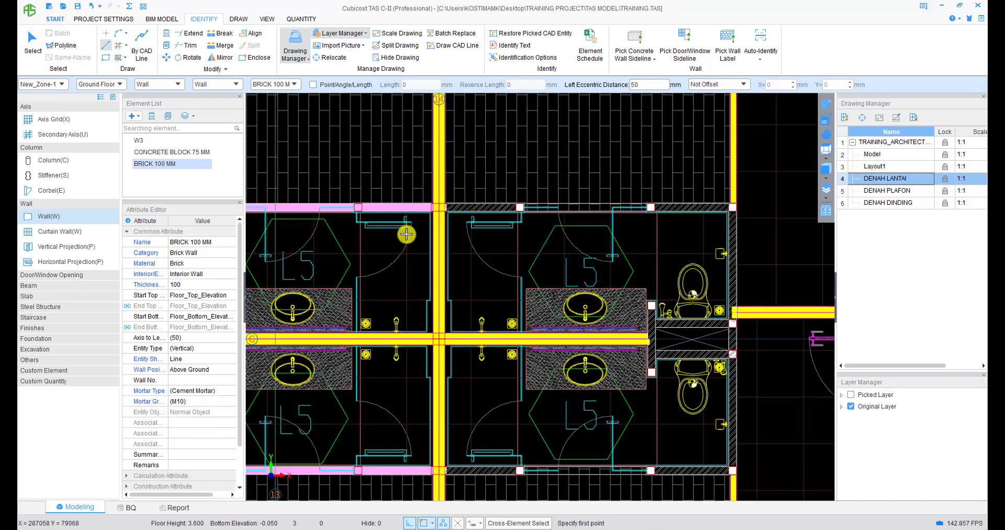
pyautogui.click(515, 202)
pyautogui.scroll(-1, 529, 261)
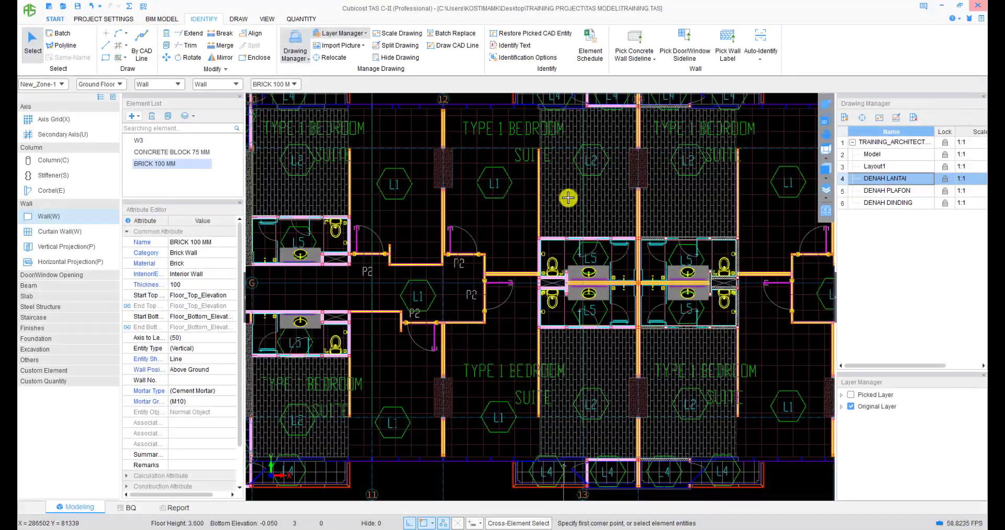
# - Batch-select all BRICK 100 MM walls and mirror them about grid 14, keeping the original walls
pyautogui.press('F3')
pyautogui.click(486, 245)
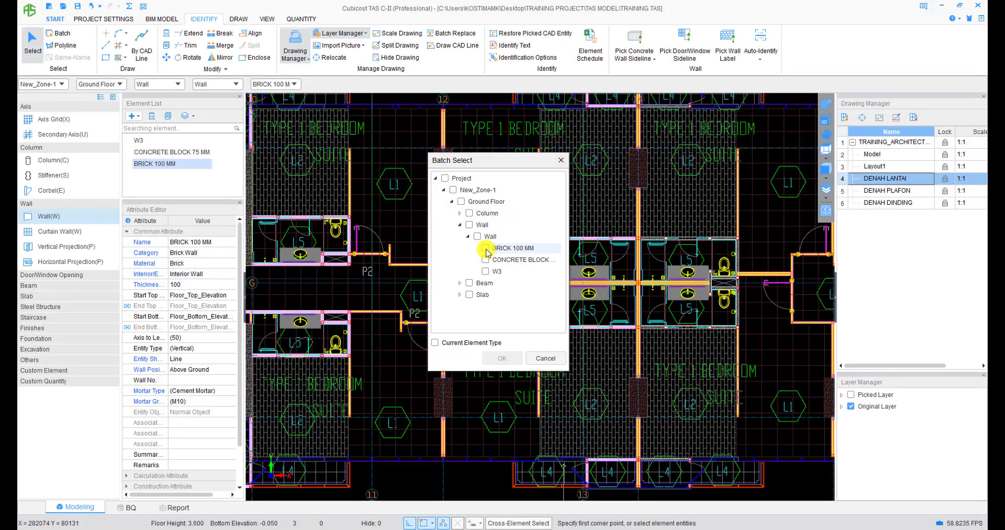
pyautogui.click(492, 355)
pyautogui.scroll(3, 702, 278)
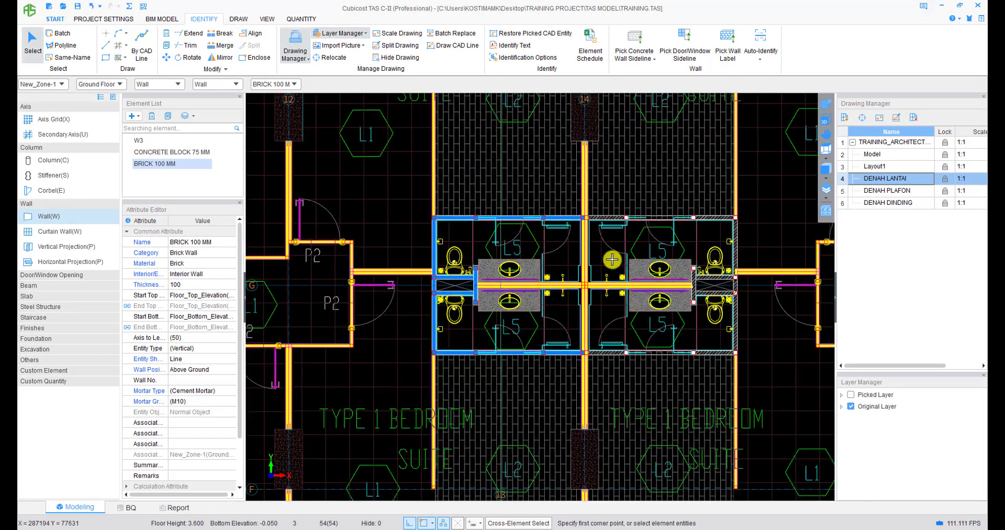
pyautogui.rightClick(608, 253)
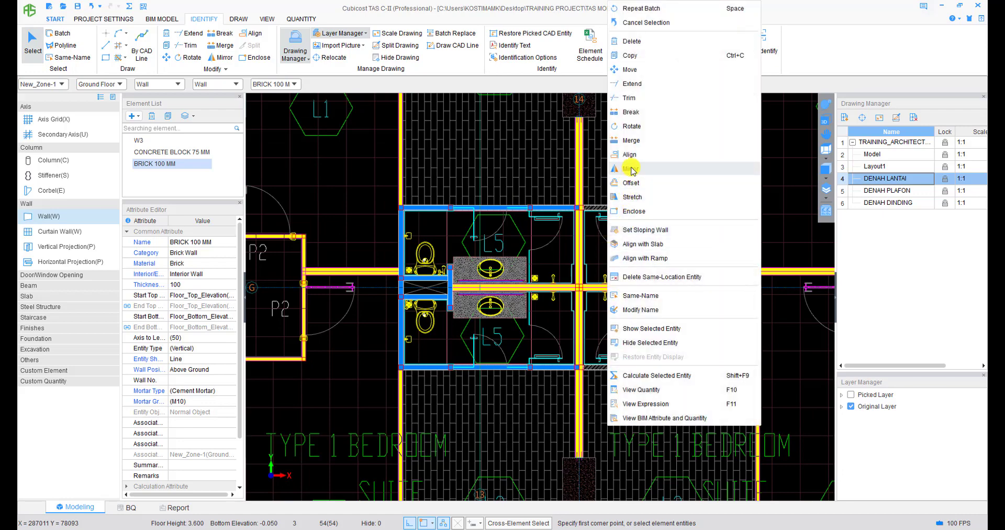
pyautogui.click(631, 167)
pyautogui.scroll(6, 574, 214)
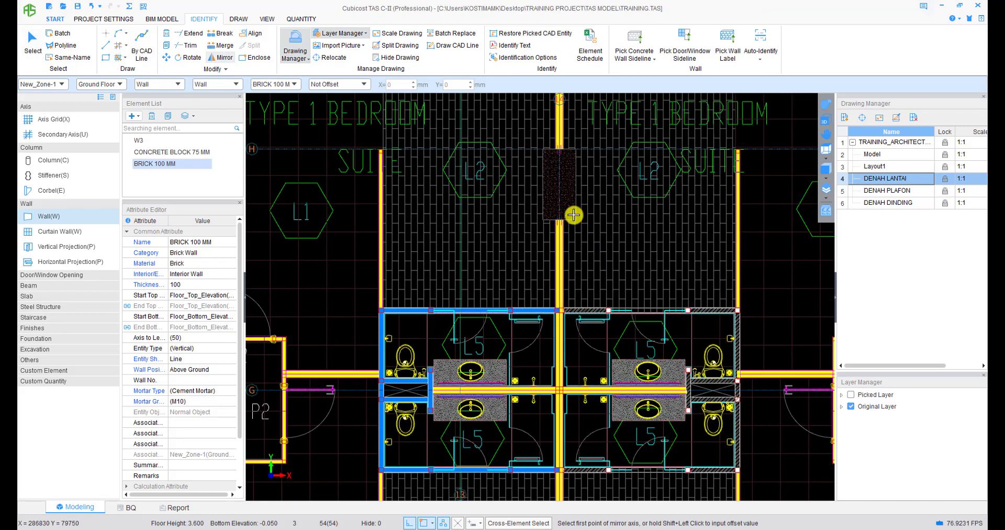
pyautogui.click(547, 113)
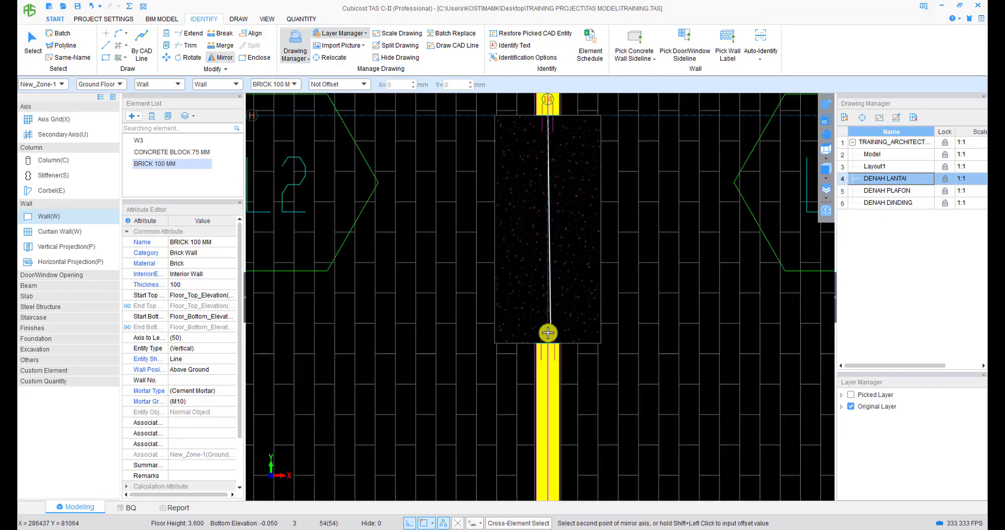
pyautogui.click(554, 317)
pyautogui.click(556, 290)
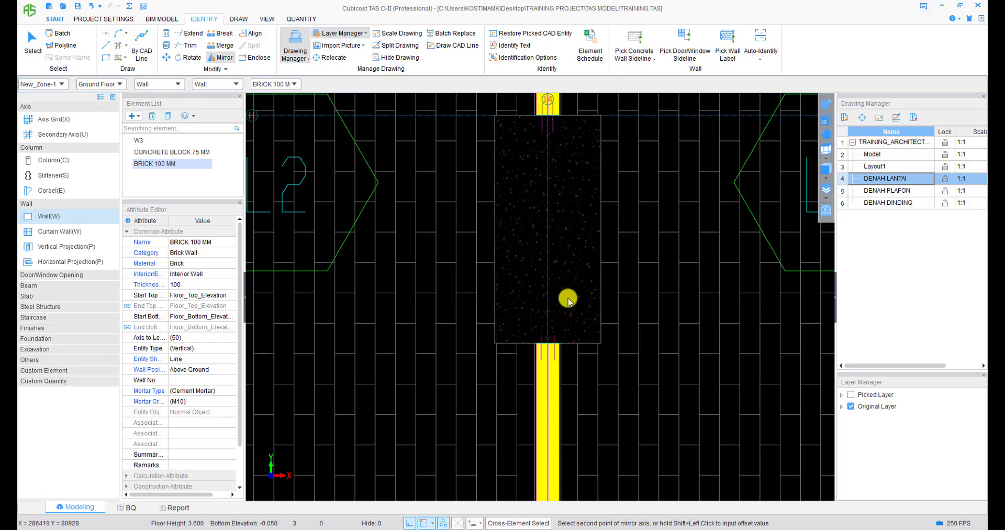
# - Look over the mirrored brick and concrete block walls from grid 14 across to grid 21 and back
pyautogui.scroll(-8, 567, 299)
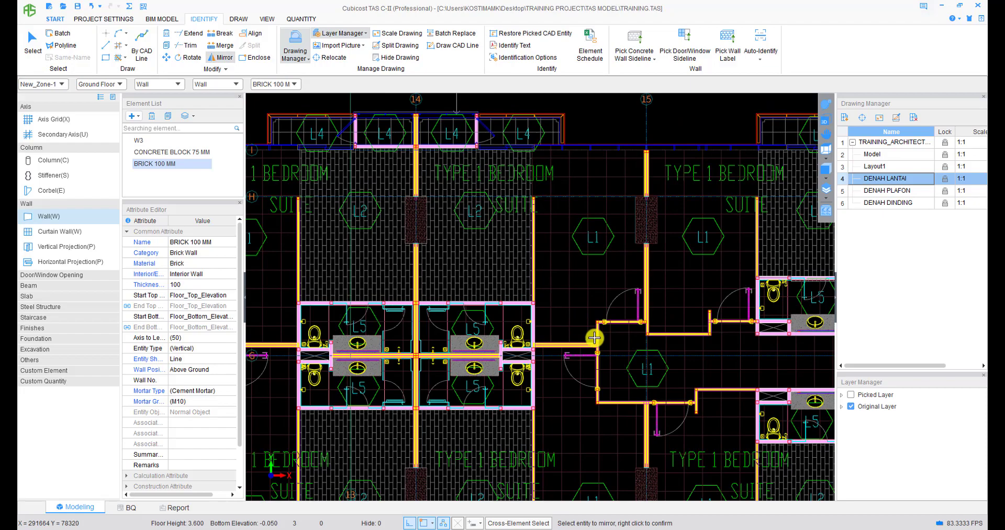
pyautogui.moveTo(633, 343); pyautogui.dragTo(504, 309, button='middle')
pyautogui.moveTo(541, 298); pyautogui.dragTo(396, 265, button='middle')
pyautogui.moveTo(512, 365)
pyautogui.mouseDown(button='middle')
pyautogui.moveTo(598, 267)
pyautogui.moveTo(503, 310)
pyautogui.moveTo(610, 318)
pyautogui.moveTo(552, 318)
pyautogui.mouseUp(button='middle')
pyautogui.moveTo(293, 327); pyautogui.dragTo(552, 318, button='middle')
pyautogui.scroll(-2, 550, 317)
pyautogui.moveTo(453, 335); pyautogui.dragTo(643, 305, button='middle')
pyautogui.moveTo(434, 310)
pyautogui.mouseDown(button='middle')
pyautogui.moveTo(704, 294)
pyautogui.moveTo(535, 265)
pyautogui.moveTo(335, 262)
pyautogui.mouseUp(button='middle')
pyautogui.moveTo(606, 262); pyautogui.dragTo(420, 266, button='middle')
pyautogui.scroll(3, 685, 241)
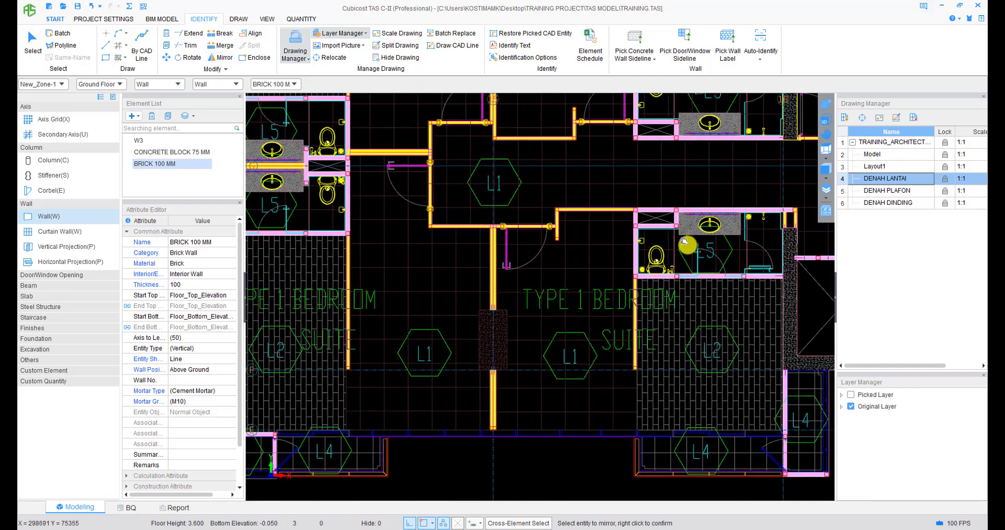
pyautogui.moveTo(685, 241); pyautogui.dragTo(557, 351, button='middle')
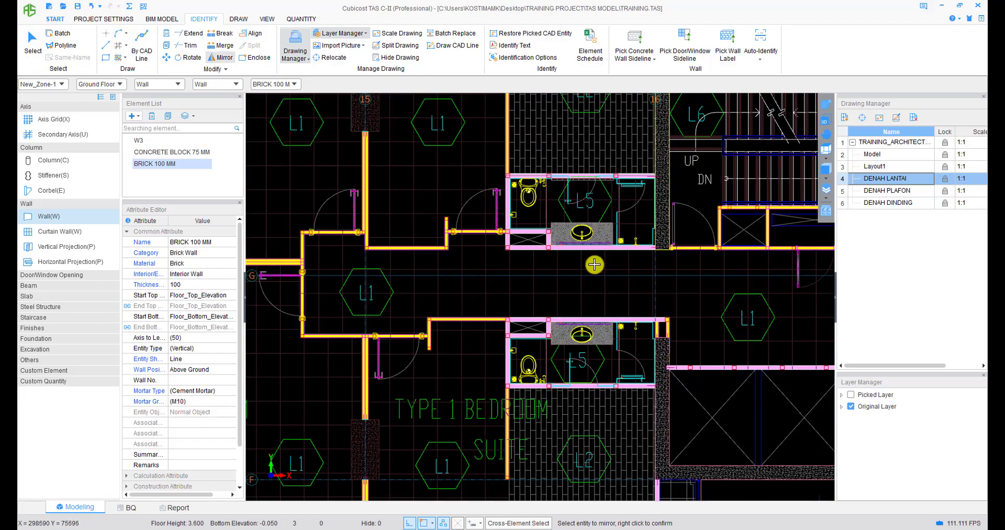
pyautogui.moveTo(596, 263); pyautogui.dragTo(445, 336, button='middle')
pyautogui.scroll(-2, 583, 279)
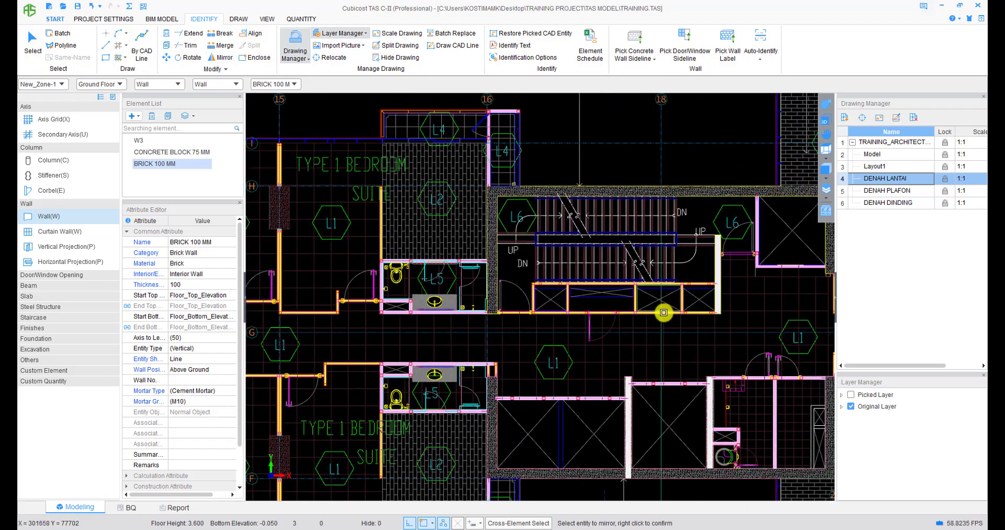
pyautogui.moveTo(664, 313); pyautogui.dragTo(607, 407, button='middle')
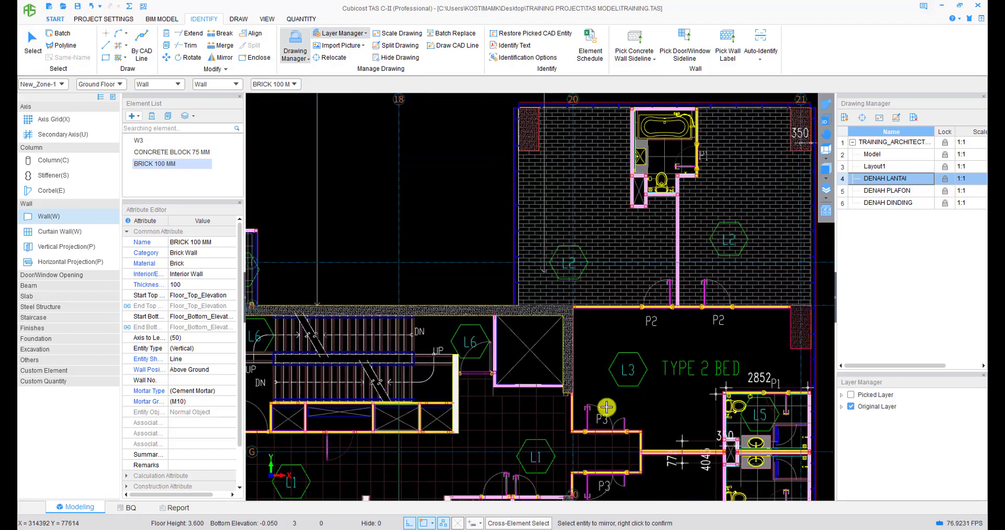
pyautogui.moveTo(618, 321); pyautogui.dragTo(624, 357, button='middle')
pyautogui.scroll(-1, 591, 377)
pyautogui.moveTo(557, 392); pyautogui.dragTo(812, 321, button='middle')
pyautogui.moveTo(654, 267); pyautogui.dragTo(728, 98, button='middle')
pyautogui.scroll(2, 598, 324)
pyautogui.moveTo(504, 306); pyautogui.dragTo(723, 282, button='middle')
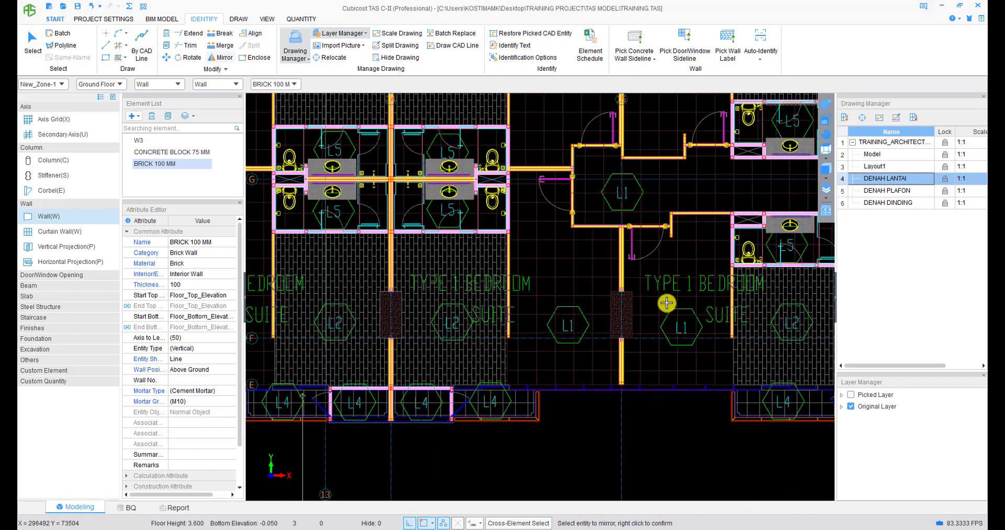
pyautogui.moveTo(534, 302); pyautogui.dragTo(635, 316, button='middle')
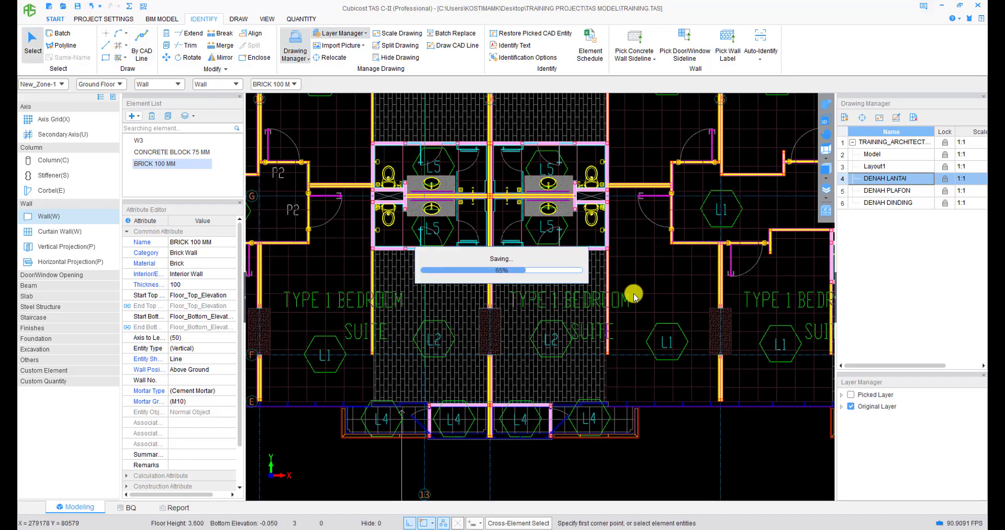
pyautogui.scroll(-2, 633, 297)
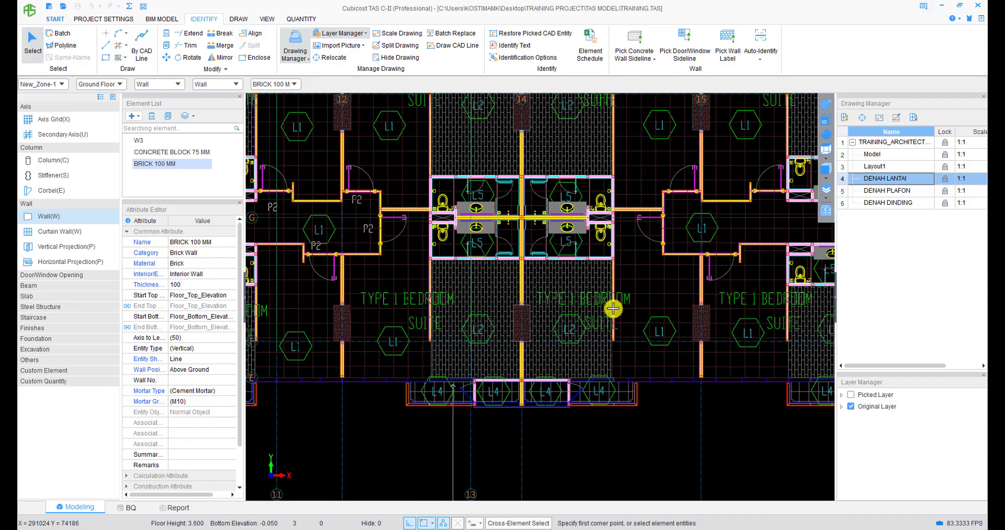
# - Add a new wall element named GLASS WALL for the glazed edges of the TYPE 2 BED units at grid 5
pyautogui.moveTo(433, 360); pyautogui.dragTo(606, 303, button='middle')
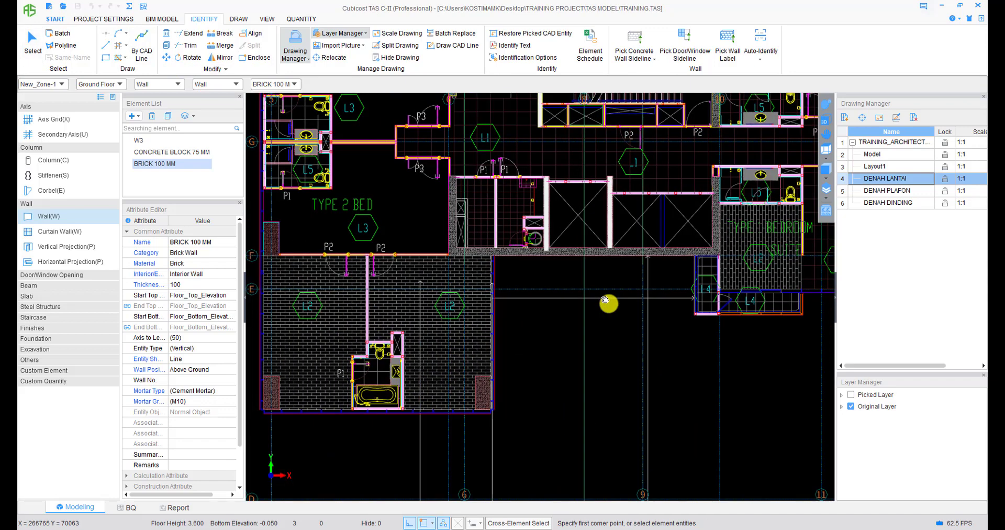
pyautogui.scroll(-1, 572, 312)
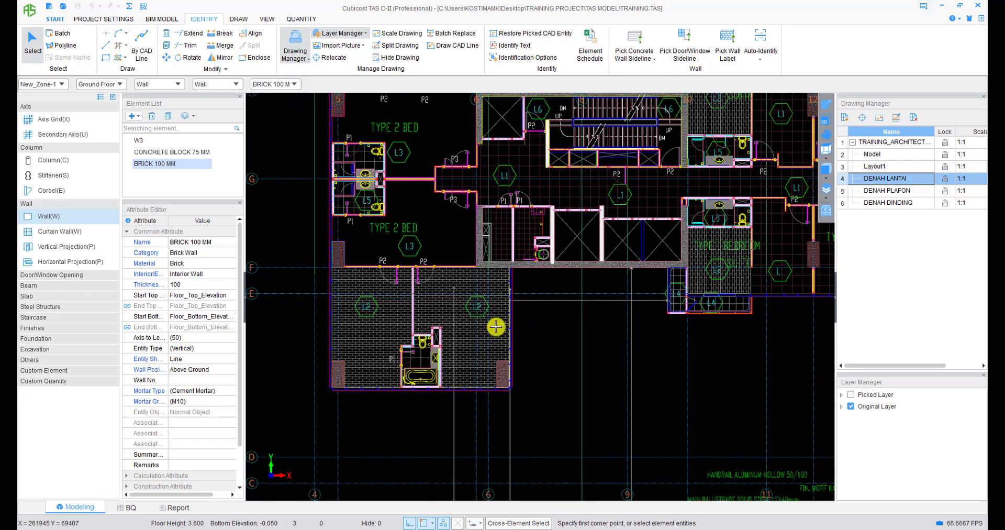
pyautogui.moveTo(354, 177); pyautogui.dragTo(344, 360, button='middle')
pyautogui.scroll(4, 321, 236)
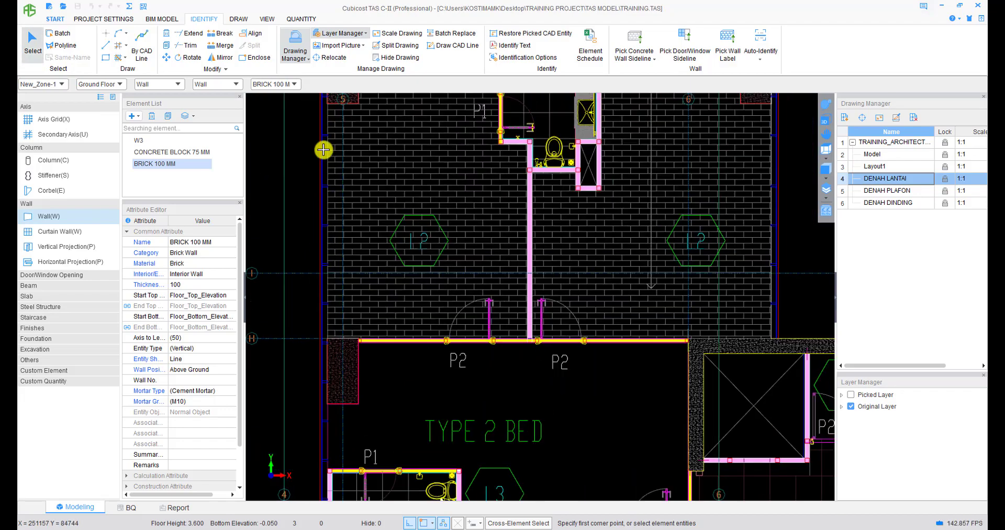
pyautogui.moveTo(323, 150); pyautogui.dragTo(377, 194, button='middle')
pyautogui.scroll(1, 332, 242)
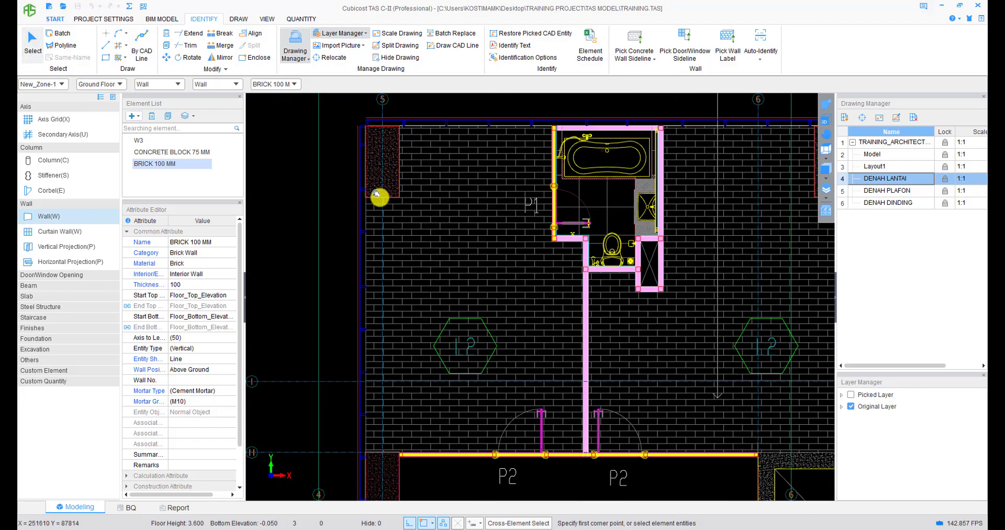
pyautogui.click(143, 122)
pyautogui.click(153, 152)
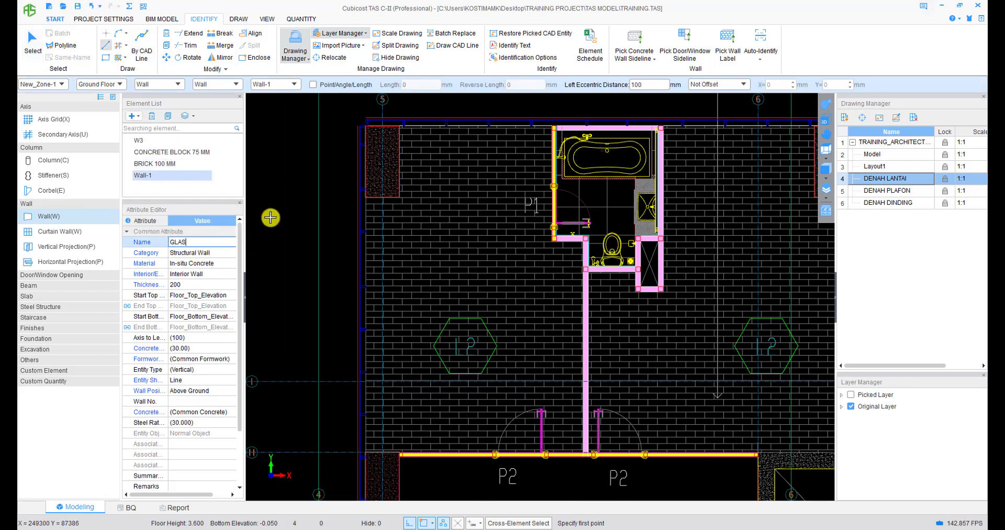
pyautogui.press('Return')
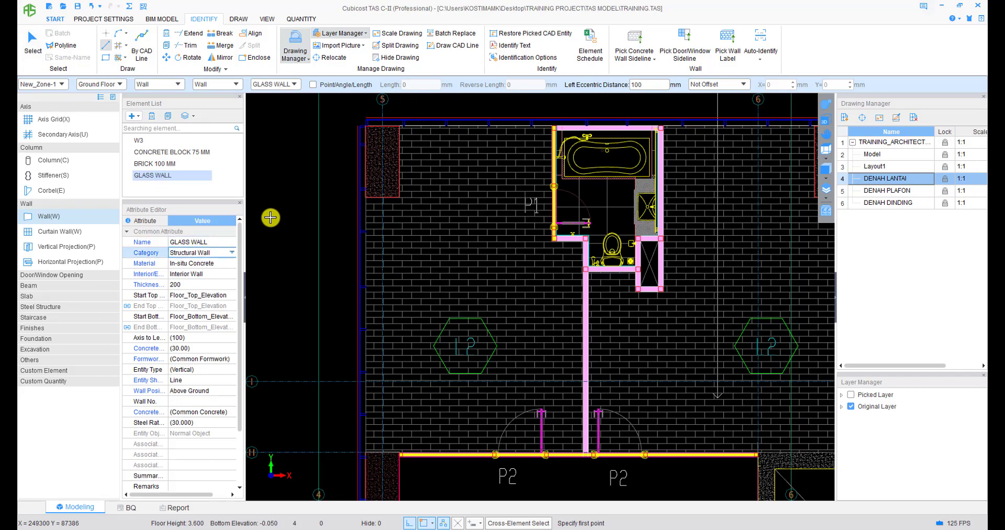
# - Set the GLASS WALL category to Wall Panel, its material to Glass and its thickness to 150 mm
pyautogui.click(231, 254)
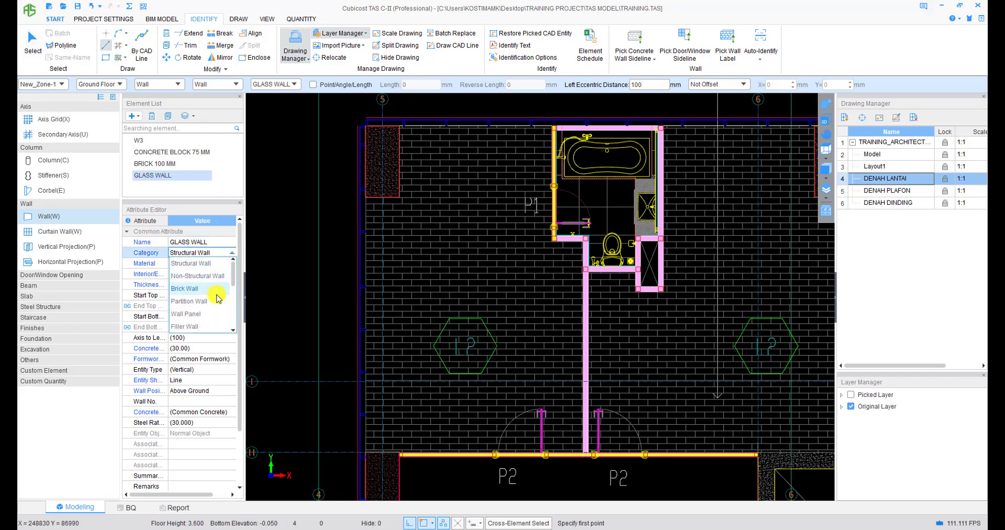
pyautogui.click(214, 314)
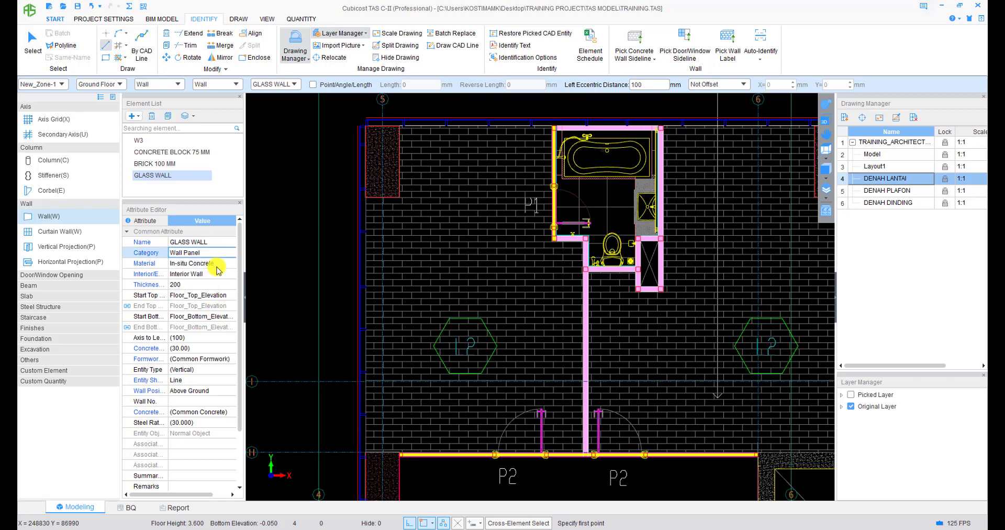
pyautogui.scroll(-3, 213, 314)
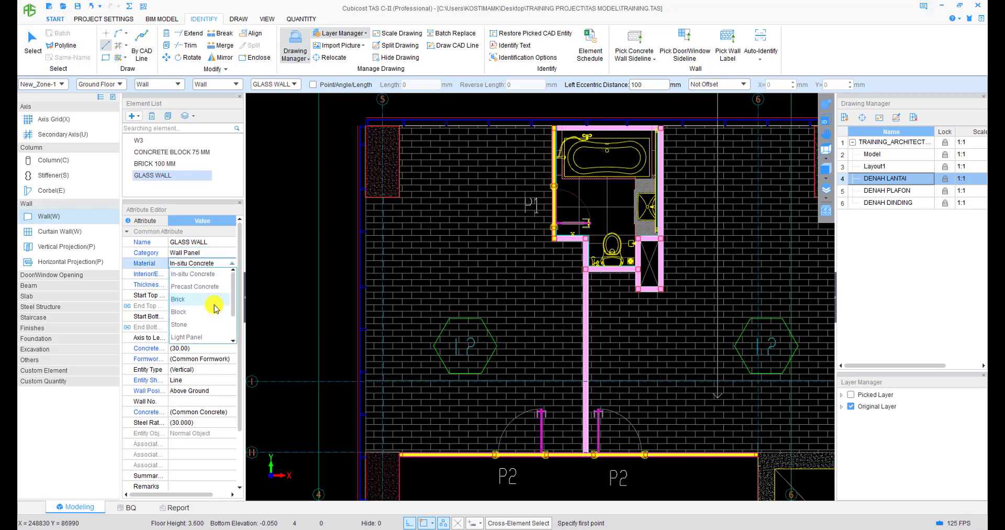
pyautogui.click(208, 336)
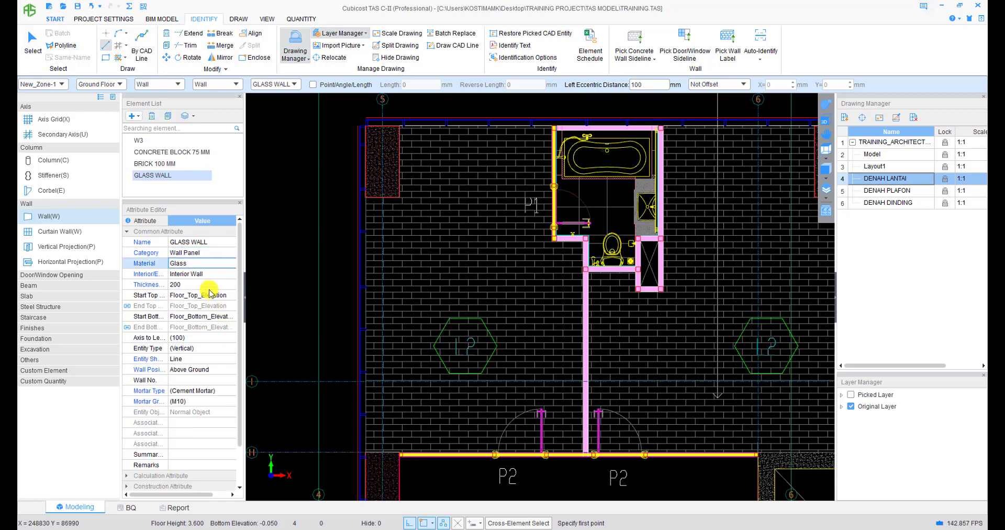
pyautogui.click(209, 285)
pyautogui.write('150')
pyautogui.press('Return')
# - Draw the north glass wall from the outer column corner at grid 5 to the outer corner past grid 6, flipped to the slab edge's outer side
pyautogui.scroll(2, 292, 252)
pyautogui.rightClick(323, 180)
pyautogui.rightClick(315, 165)
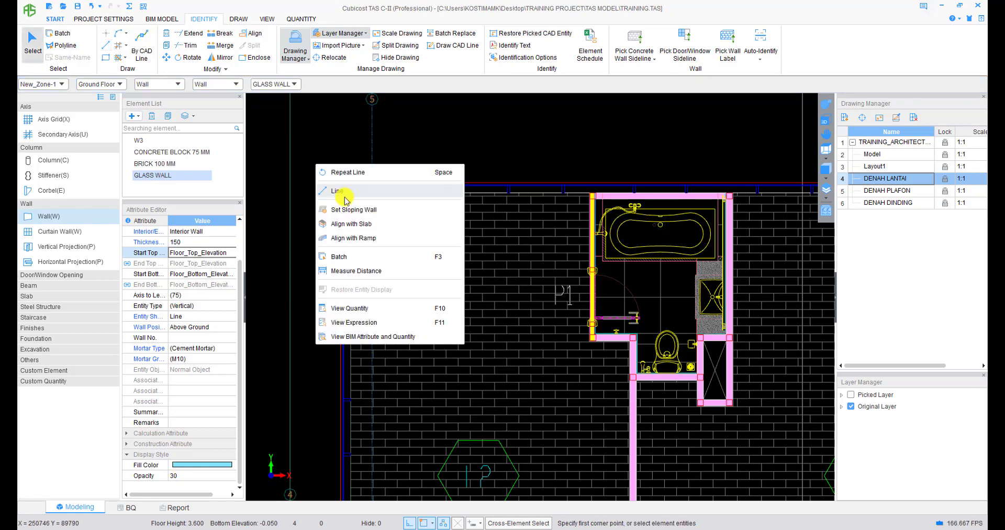
pyautogui.click(345, 195)
pyautogui.click(352, 192)
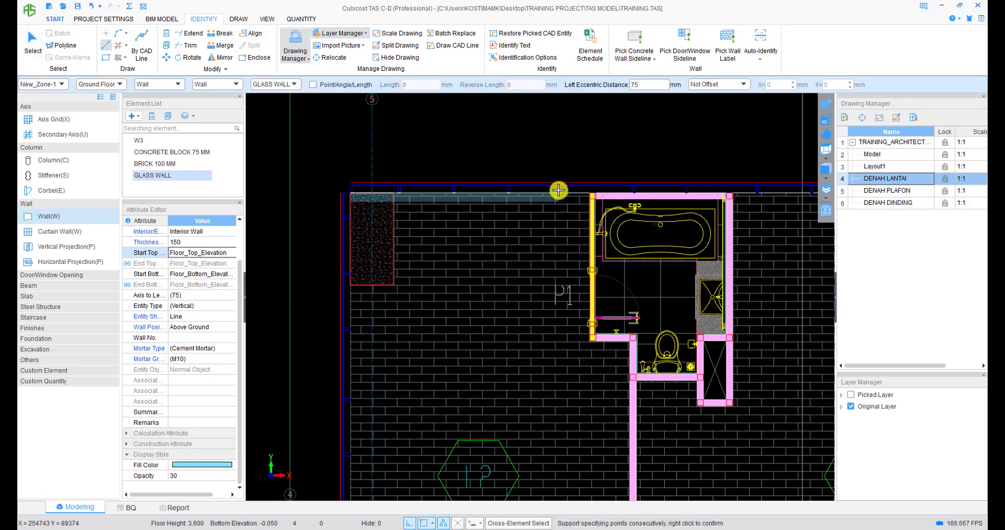
pyautogui.moveTo(731, 195); pyautogui.dragTo(523, 199, button='middle')
pyautogui.moveTo(396, 206); pyautogui.dragTo(509, 216, button='middle')
pyautogui.moveTo(750, 213); pyautogui.dragTo(461, 213, button='middle')
pyautogui.scroll(2, 550, 213)
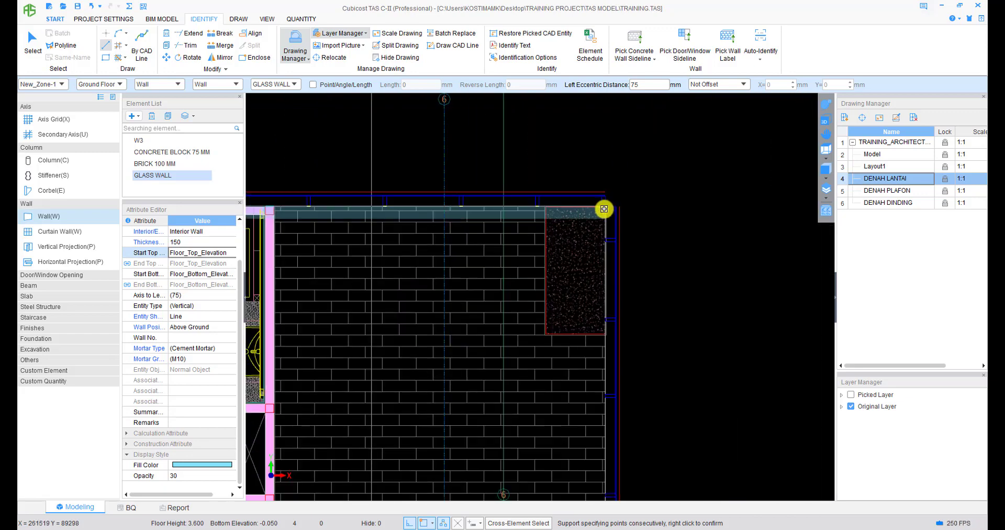
pyautogui.press('F4')
pyautogui.click(604, 209)
# - Continue the glass wall from the corner past grid 6 down to the concrete core wall at grid H
pyautogui.scroll(-1, 600, 385)
pyautogui.moveTo(601, 386); pyautogui.dragTo(601, 269, button='middle')
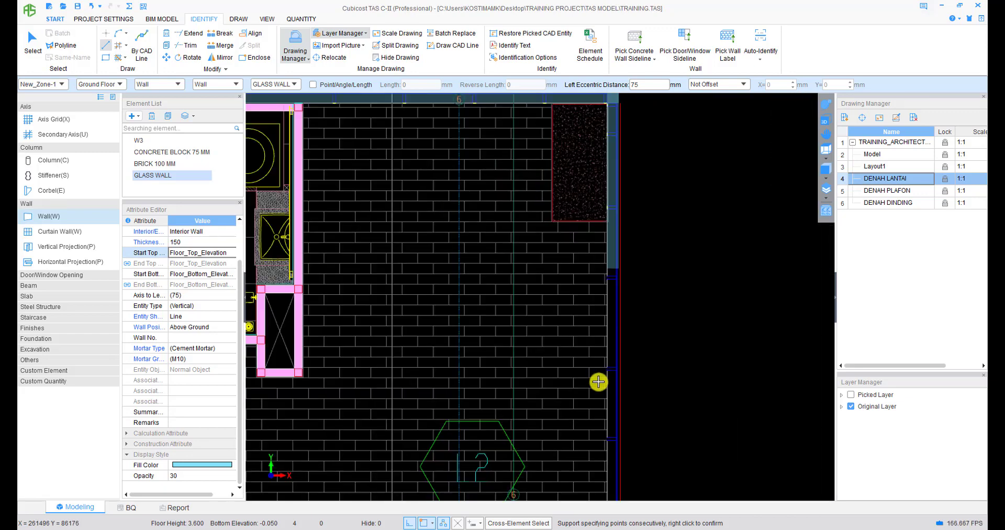
pyautogui.scroll(-4, 603, 378)
pyautogui.scroll(5, 625, 347)
pyautogui.click(617, 367)
pyautogui.rightClick(595, 357)
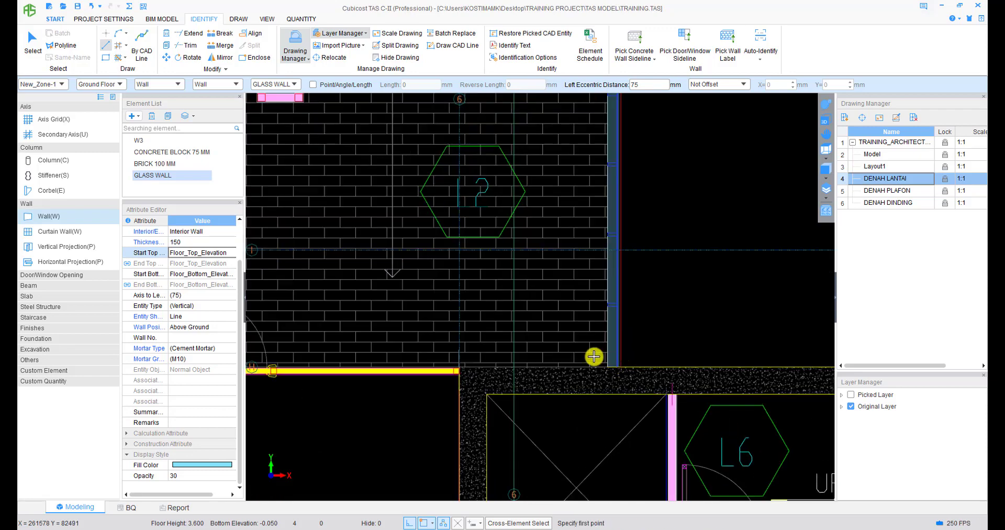
# - Try to draw the west glass wall along grid 5 from the north outer corner down to the south outer corner
pyautogui.scroll(-7, 594, 356)
pyautogui.scroll(4, 397, 319)
pyautogui.moveTo(318, 118); pyautogui.dragTo(478, 302, button='middle')
pyautogui.scroll(4, 481, 252)
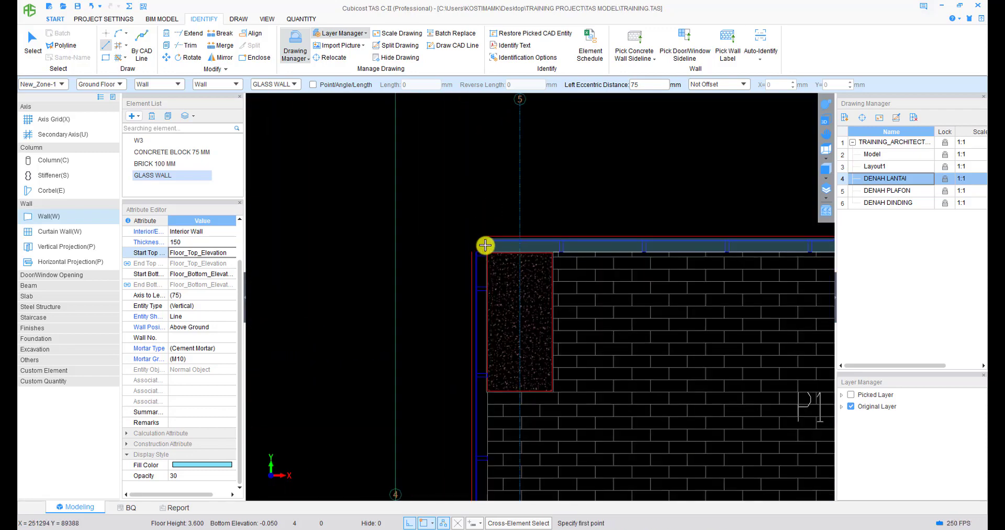
pyautogui.scroll(-2, 477, 335)
pyautogui.moveTo(477, 375); pyautogui.dragTo(475, 211, button='middle')
pyautogui.scroll(-2, 480, 377)
pyautogui.moveTo(483, 398); pyautogui.dragTo(500, 172, button='middle')
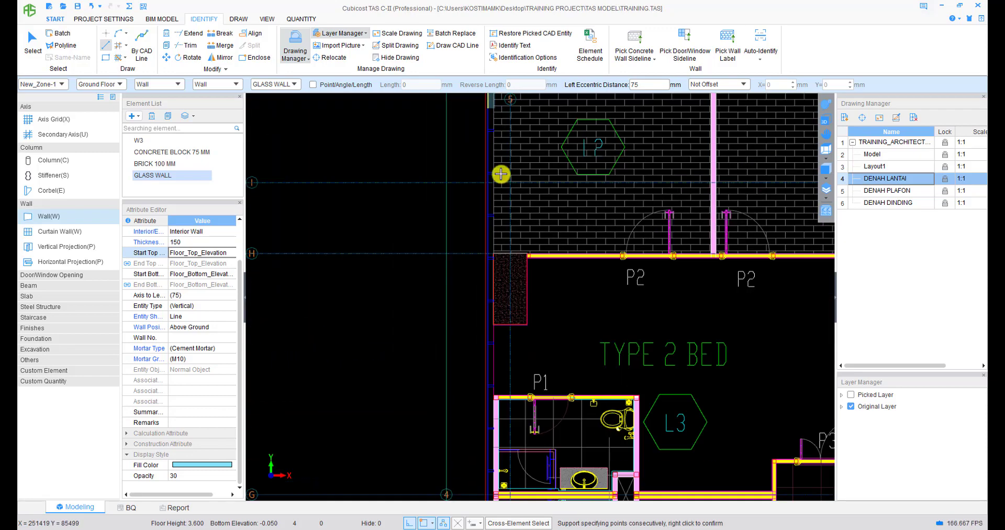
pyautogui.scroll(-2, 505, 288)
pyautogui.moveTo(507, 292); pyautogui.dragTo(509, 164, button='middle')
pyautogui.moveTo(511, 411); pyautogui.dragTo(533, 169, button='middle')
pyautogui.scroll(2, 492, 312)
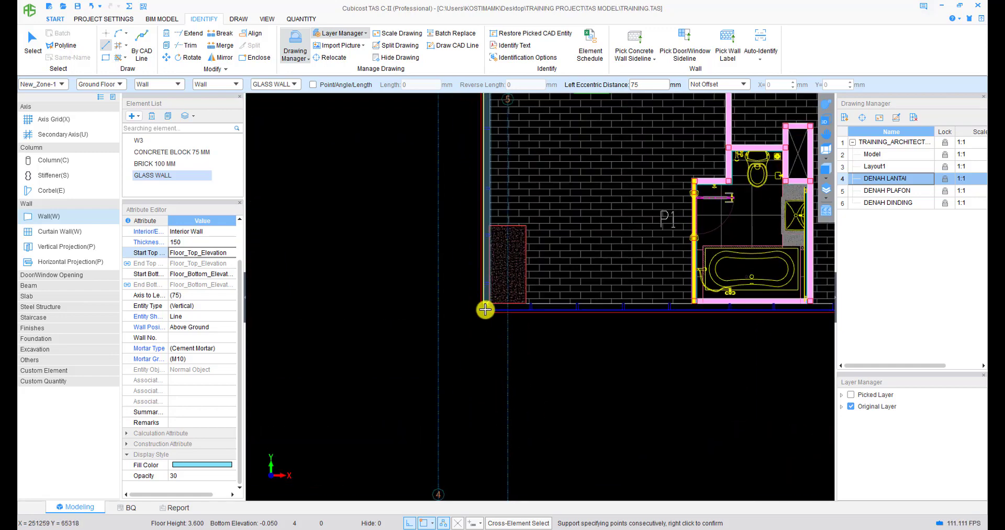
pyautogui.click(489, 310)
pyautogui.click(585, 329)
pyautogui.scroll(2, 492, 299)
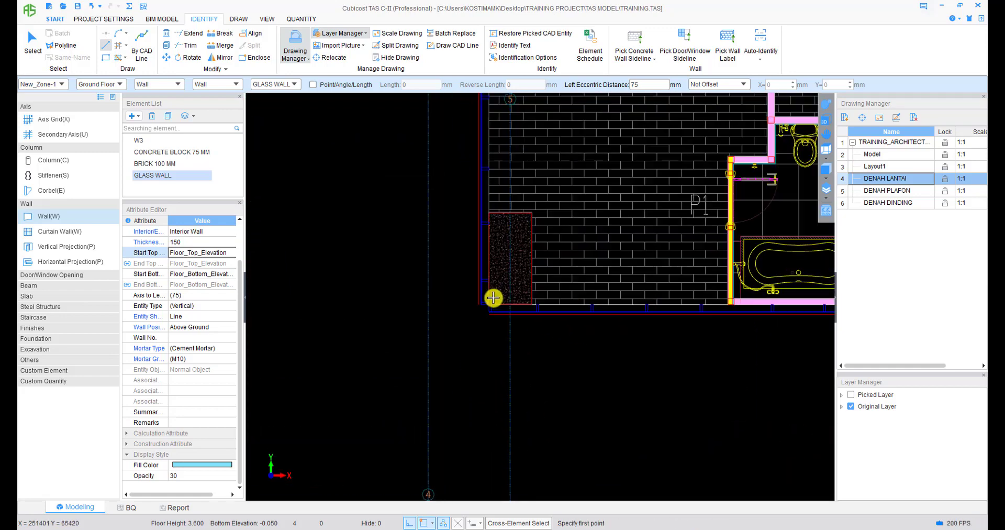
# - Try to draw the west glass wall again in reverse, from the south outer corner up to the north corner at grid 5
pyautogui.click(478, 304)
pyautogui.scroll(-3, 478, 303)
pyautogui.moveTo(474, 195); pyautogui.dragTo(466, 368)
pyautogui.moveTo(472, 204); pyautogui.dragTo(462, 395, button='middle')
pyautogui.moveTo(460, 258); pyautogui.dragTo(466, 366, button='middle')
pyautogui.moveTo(437, 111)
pyautogui.mouseDown(button='middle')
pyautogui.moveTo(447, 269)
pyautogui.moveTo(461, 265)
pyautogui.moveTo(444, 303)
pyautogui.mouseUp(button='middle')
pyautogui.scroll(2, 442, 223)
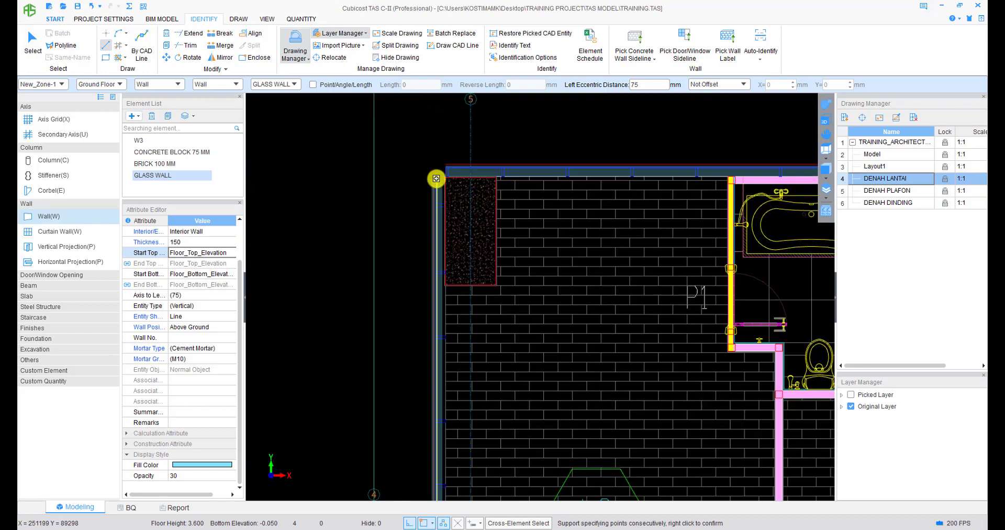
pyautogui.click(436, 178)
pyautogui.click(578, 329)
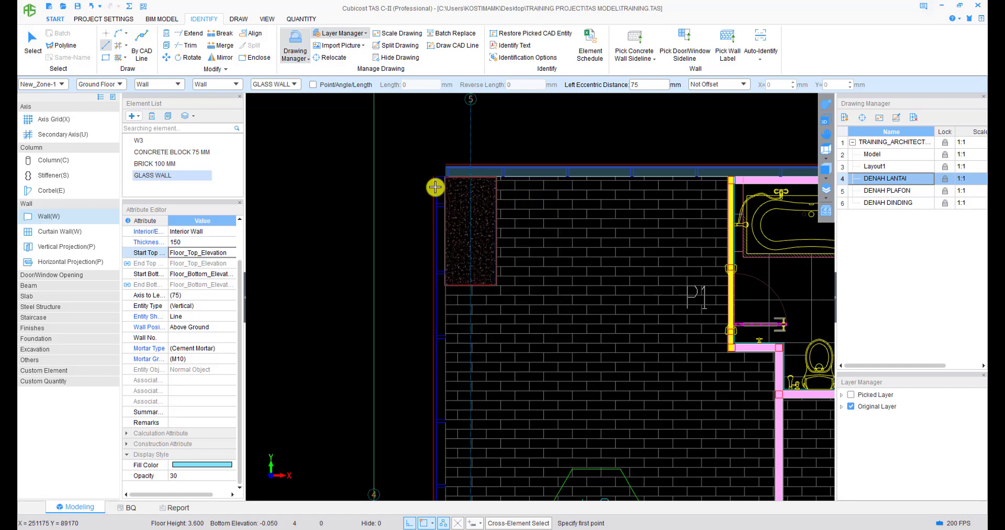
# - Draw the west glass wall along grid 5 from the north column's outer corner down to the south outer corner
pyautogui.scroll(2, 442, 173)
pyautogui.click(450, 172)
pyautogui.scroll(-1, 453, 393)
pyautogui.moveTo(451, 463); pyautogui.dragTo(471, 314, button='middle')
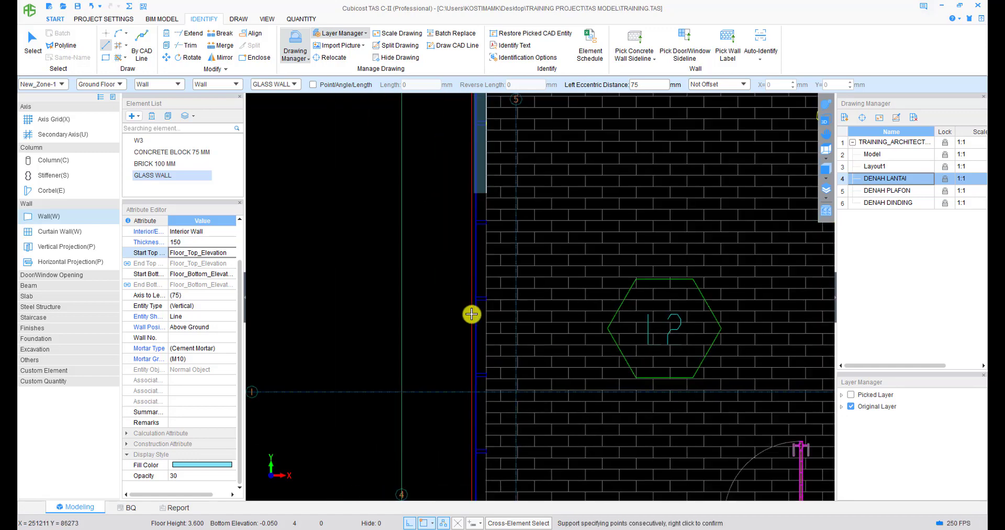
pyautogui.moveTo(489, 450)
pyautogui.mouseDown(button='middle')
pyautogui.moveTo(527, 218)
pyautogui.moveTo(507, 252)
pyautogui.mouseUp(button='middle')
pyautogui.scroll(-1, 523, 225)
pyautogui.scroll(2, 507, 252)
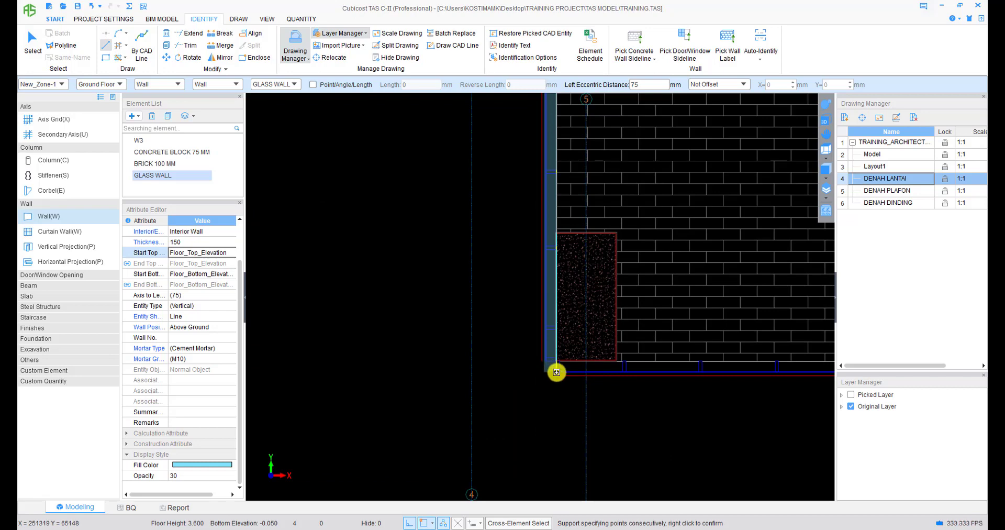
# - Try to continue the glass wall along the south edge from the corner at grid 5 to the outer corner past grid 6
pyautogui.scroll(-1, 602, 371)
pyautogui.moveTo(635, 367); pyautogui.dragTo(305, 349, button='middle')
pyautogui.scroll(-1, 602, 360)
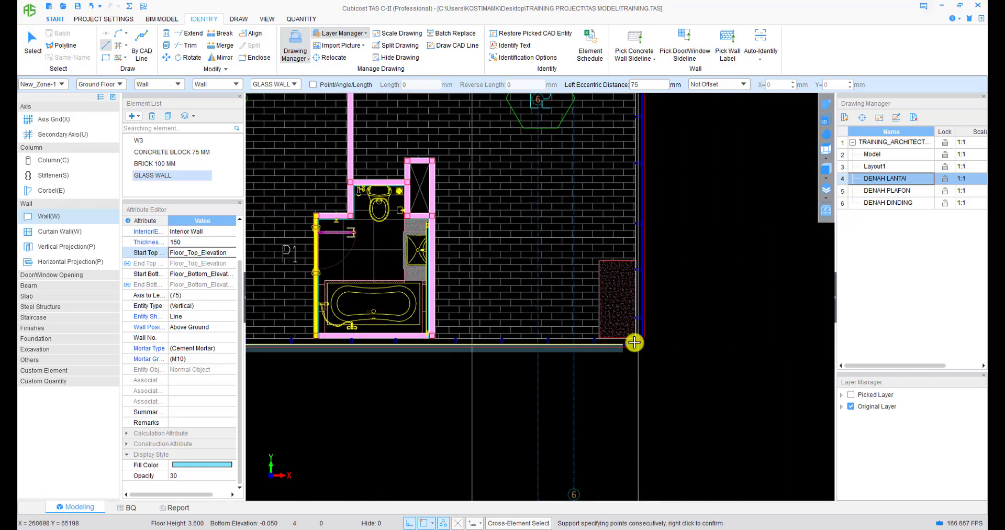
pyautogui.scroll(2, 636, 346)
pyautogui.click(637, 348)
pyautogui.rightClick(638, 347)
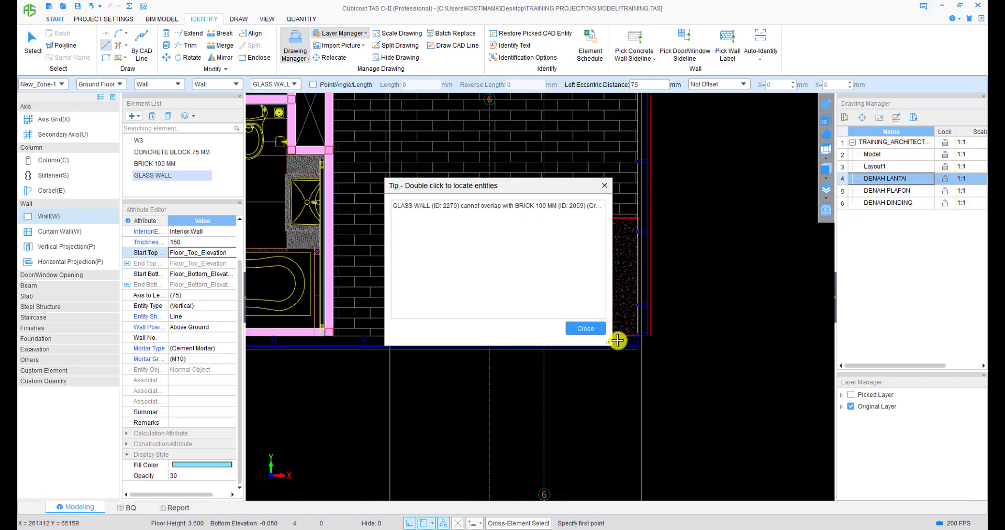
pyautogui.click(590, 329)
pyautogui.moveTo(477, 369); pyautogui.dragTo(739, 353, button='middle')
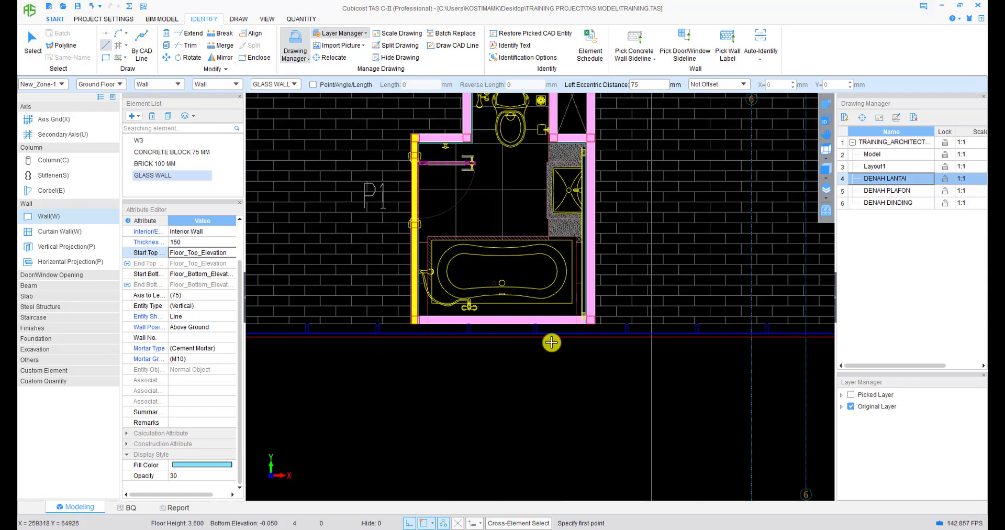
pyautogui.scroll(-1, 551, 341)
pyautogui.moveTo(552, 341); pyautogui.dragTo(781, 392, button='middle')
pyautogui.press('Escape')
# - Batch-select all the placed glass walls and set their thickness to 100 mm
pyautogui.moveTo(467, 330); pyautogui.dragTo(467, 454, button='middle')
pyautogui.moveTo(445, 304); pyautogui.dragTo(434, 455, button='middle')
pyautogui.moveTo(464, 141); pyautogui.dragTo(446, 280, button='middle')
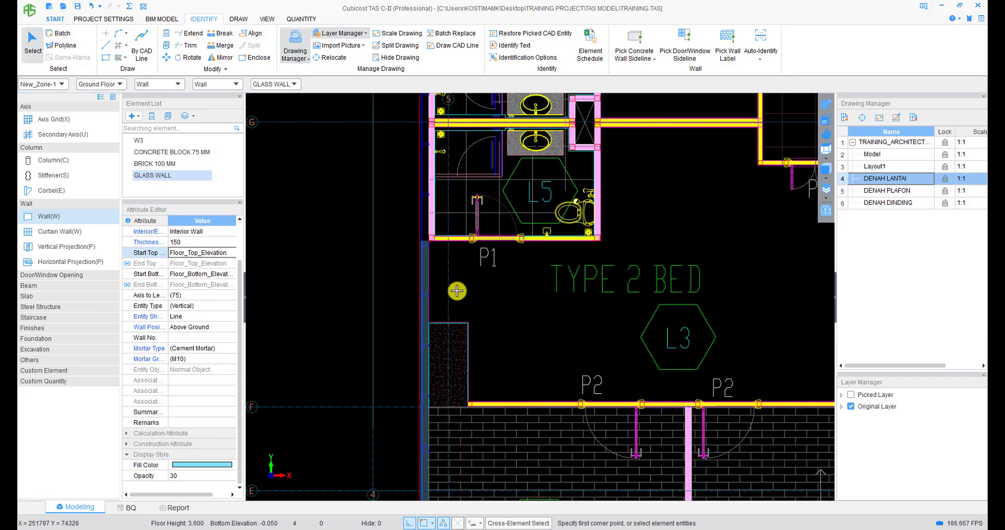
pyautogui.press('F3')
pyautogui.click(485, 272)
pyautogui.click(499, 357)
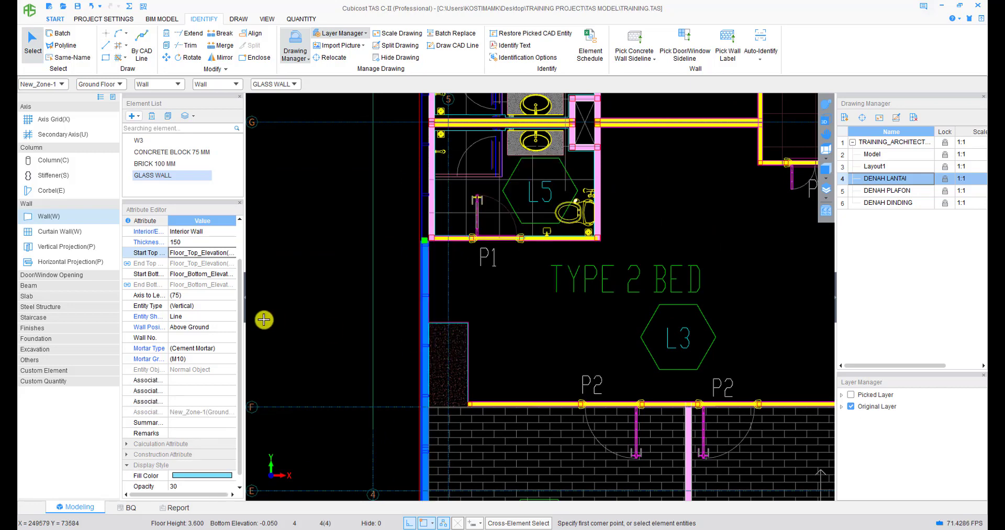
pyautogui.click(194, 241)
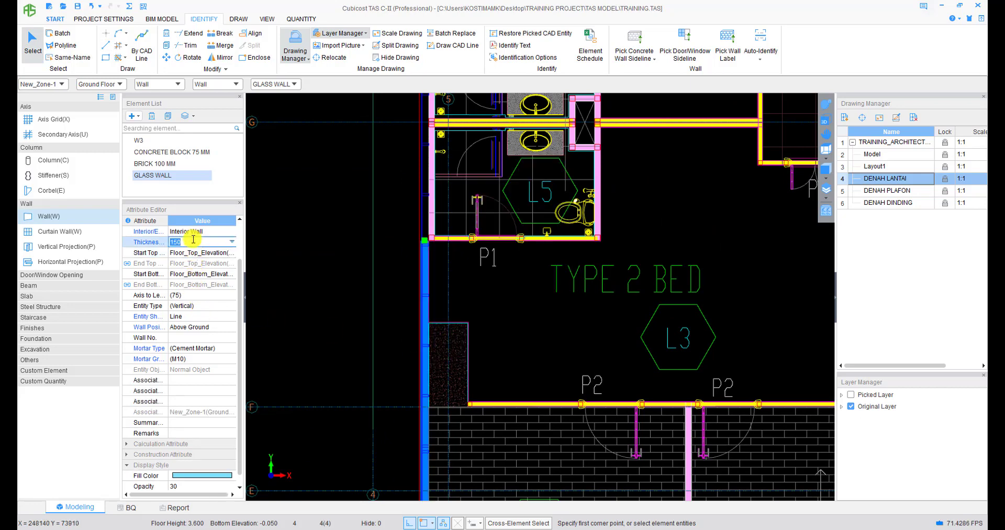
pyautogui.write('100')
pyautogui.press('Return')
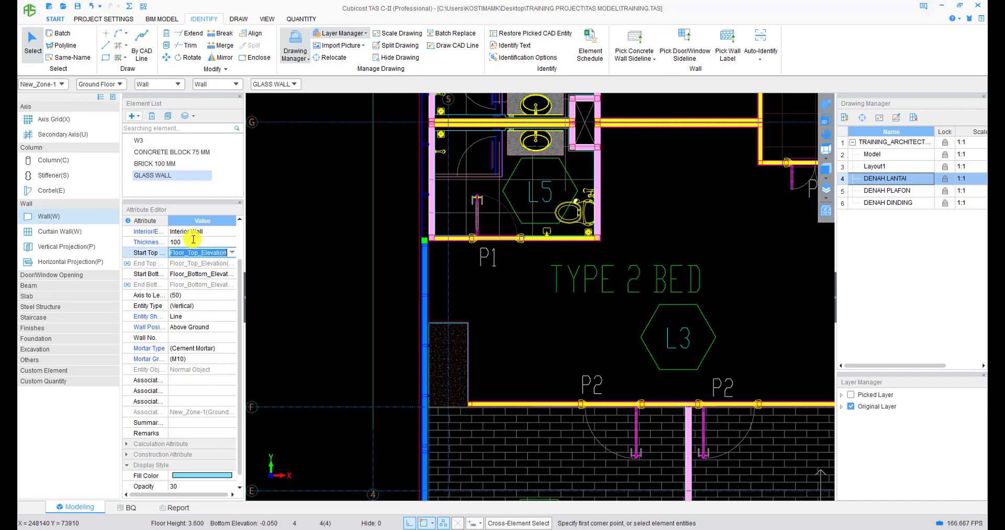
pyautogui.moveTo(417, 272); pyautogui.dragTo(413, 301, button='middle')
pyautogui.moveTo(424, 244); pyautogui.dragTo(422, 306, button='middle')
pyautogui.moveTo(418, 134); pyautogui.dragTo(397, 235, button='middle')
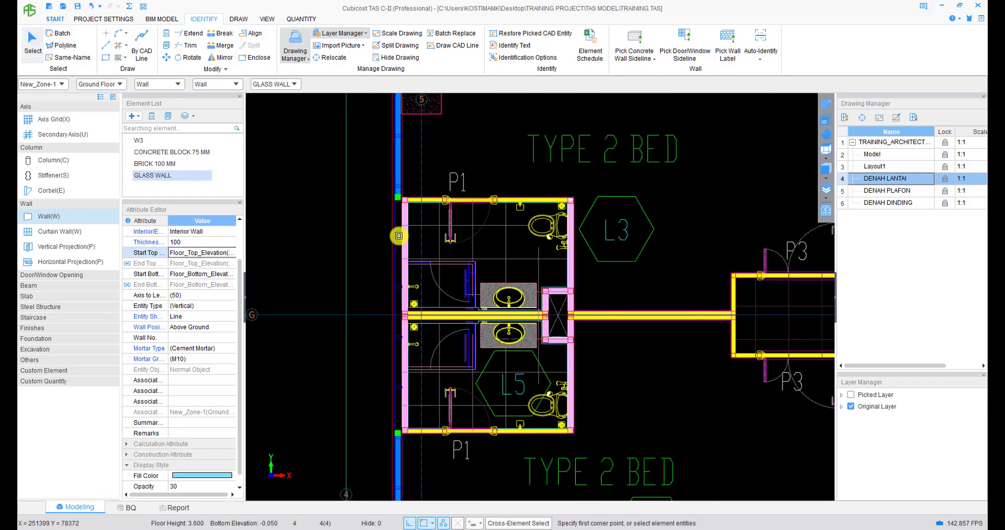
pyautogui.press('Escape')
# - Align the west glass wall's inner side, north of the grid G bathrooms, with the bathroom wall's outer face line
pyautogui.scroll(2, 393, 232)
pyautogui.rightClick(390, 231)
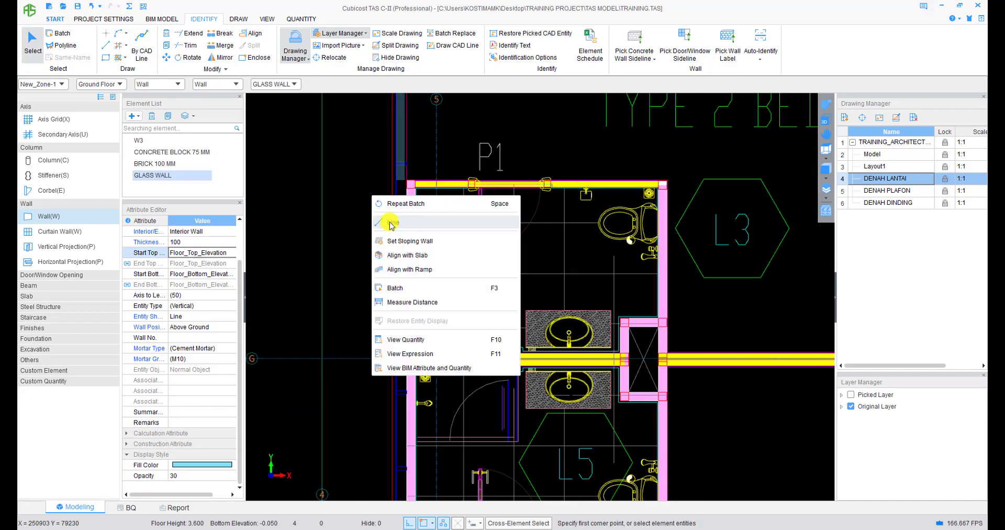
pyautogui.press('Escape')
pyautogui.scroll(4, 394, 181)
pyautogui.rightClick(404, 183)
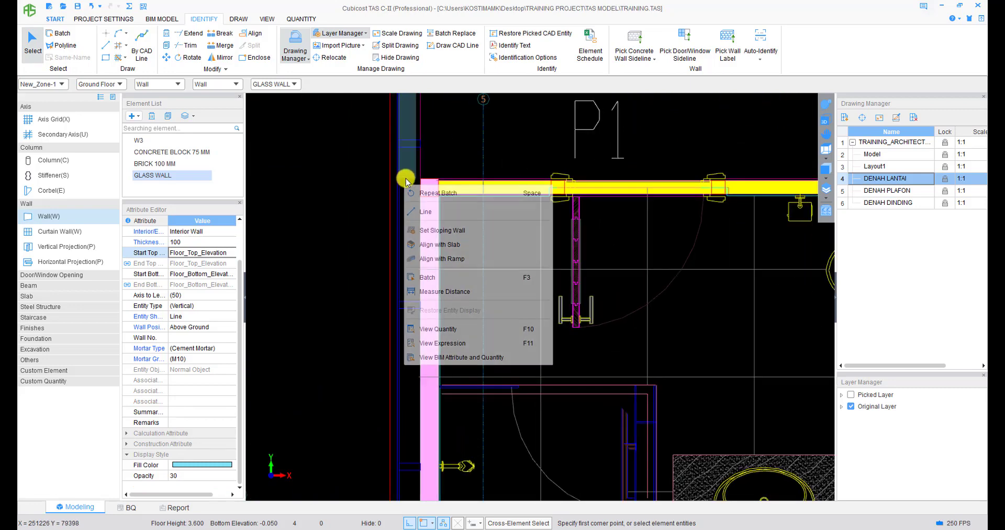
pyautogui.click(407, 164)
pyautogui.rightClick(406, 162)
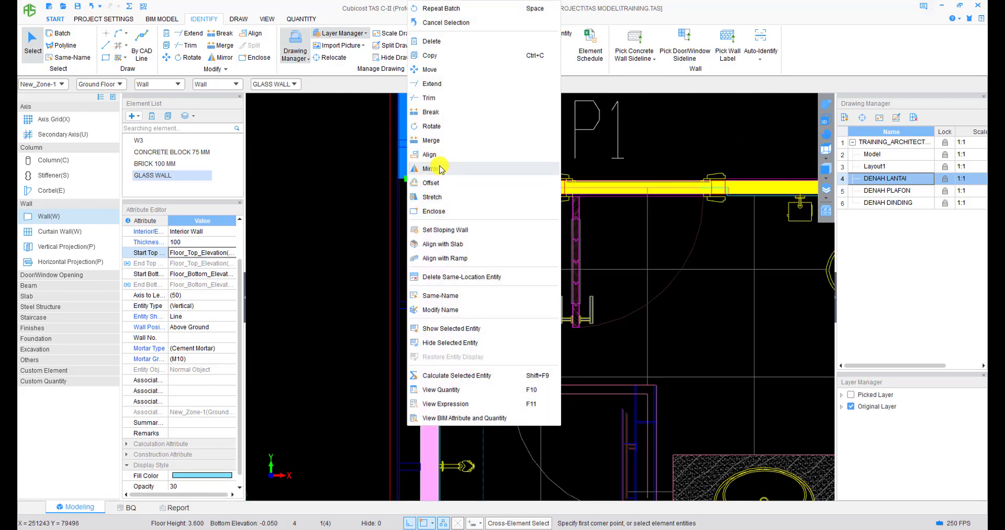
pyautogui.click(428, 155)
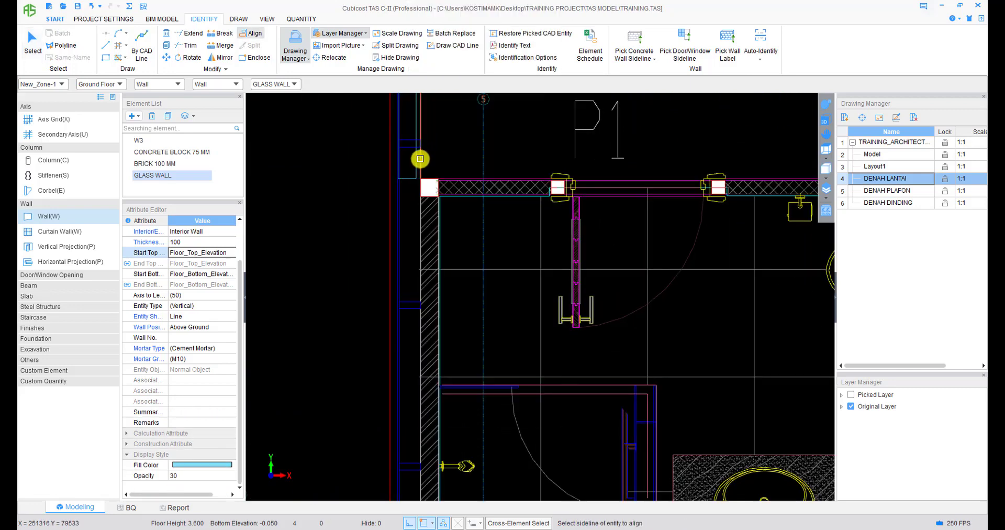
pyautogui.rightClick(417, 161)
# - Align the inner side of the west glass wall south of the grid G bathrooms with the same face line
pyautogui.scroll(-3, 430, 161)
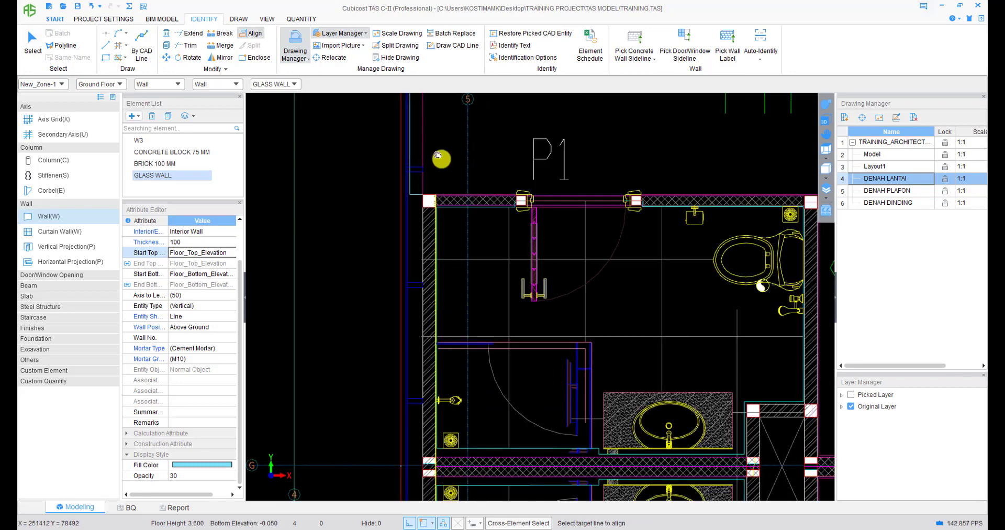
pyautogui.moveTo(450, 445); pyautogui.dragTo(511, 68, button='middle')
pyautogui.scroll(1, 467, 289)
pyautogui.moveTo(543, 106)
pyautogui.mouseDown(button='middle')
pyautogui.moveTo(466, 289)
pyautogui.moveTo(458, 461)
pyautogui.mouseUp(button='middle')
pyautogui.scroll(1, 466, 289)
pyautogui.scroll(1, 464, 306)
pyautogui.scroll(-3, 456, 286)
pyautogui.moveTo(456, 286); pyautogui.dragTo(457, 313, button='middle')
pyautogui.rightClick(459, 202)
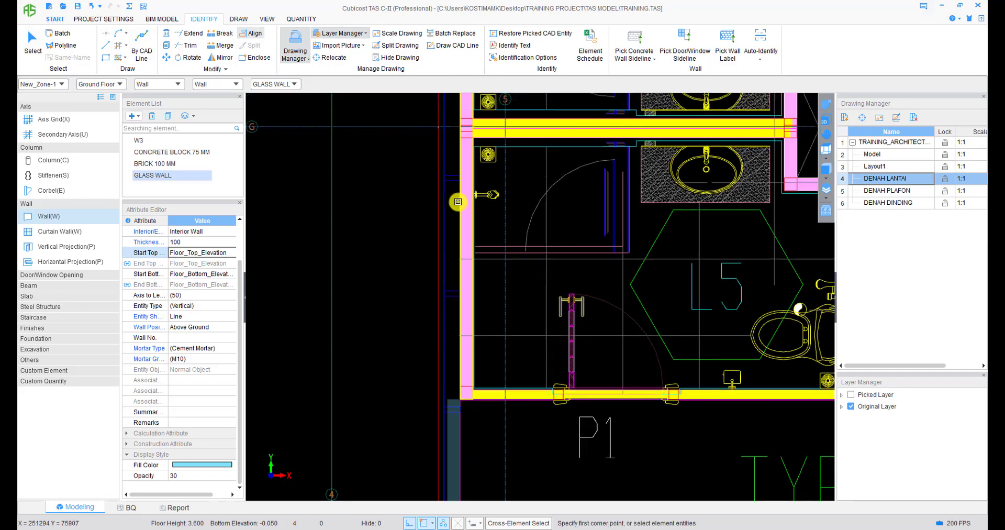
# - Draw the missing glass wall segment along the outer face of the grid G bathrooms, joining the north and south glass walls
pyautogui.moveTo(432, 154); pyautogui.dragTo(418, 321, button='middle')
pyautogui.rightClick(372, 231)
pyautogui.click(395, 258)
pyautogui.moveTo(408, 149); pyautogui.dragTo(420, 316, button='middle')
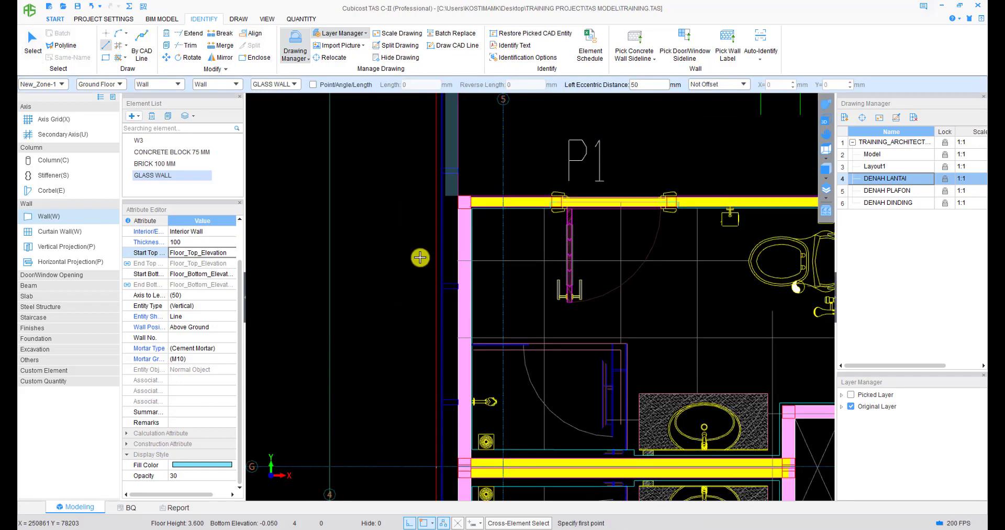
pyautogui.click(459, 198)
pyautogui.scroll(-2, 457, 360)
pyautogui.moveTo(458, 360); pyautogui.dragTo(474, 139, button='middle')
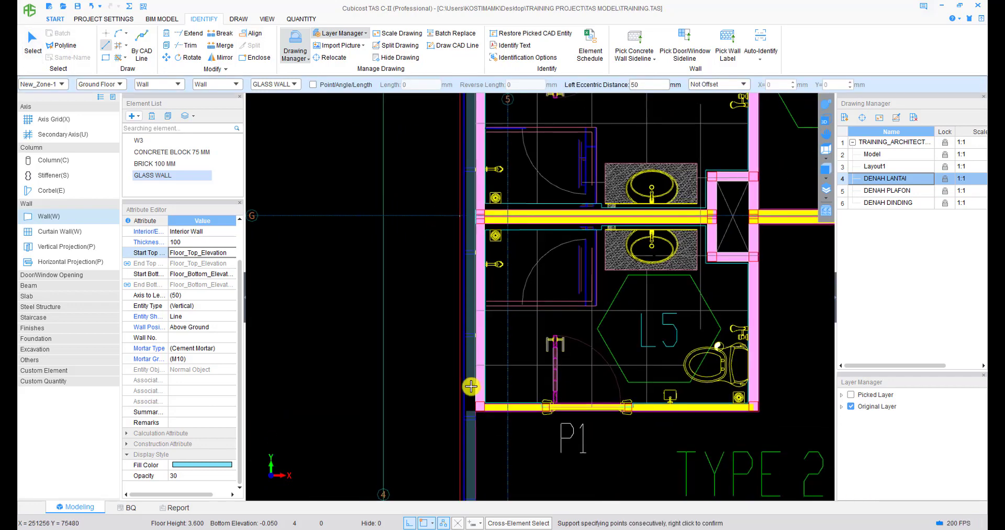
pyautogui.click(474, 412)
pyautogui.rightClick(475, 412)
# - Draw the south glass wall from the column's outer corner at grid 5 to the outer corner past grid 6
pyautogui.scroll(-3, 497, 390)
pyautogui.moveTo(542, 408); pyautogui.dragTo(426, 112, button='middle')
pyautogui.scroll(5, 344, 359)
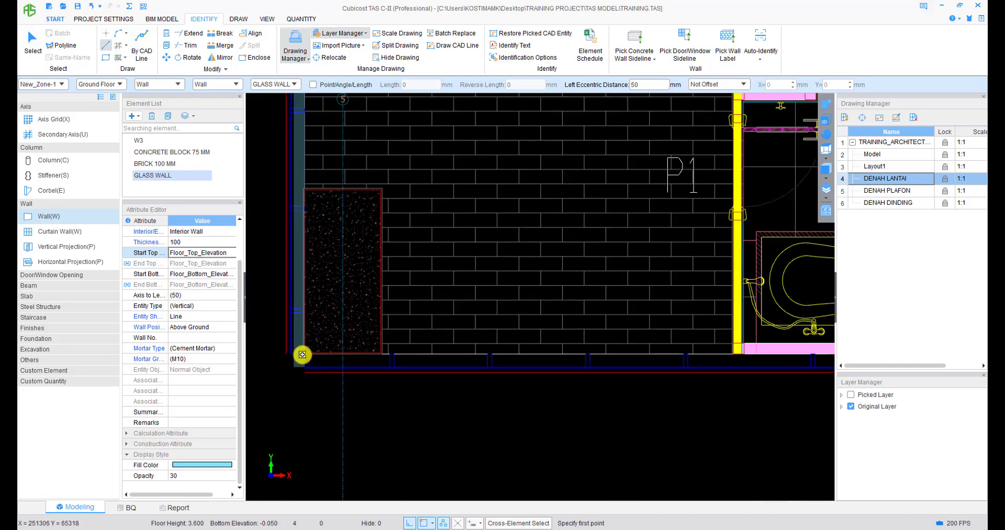
pyautogui.click(304, 353)
pyautogui.scroll(-1, 785, 352)
pyautogui.moveTo(817, 347); pyautogui.dragTo(536, 356, button='middle')
pyautogui.click(689, 352)
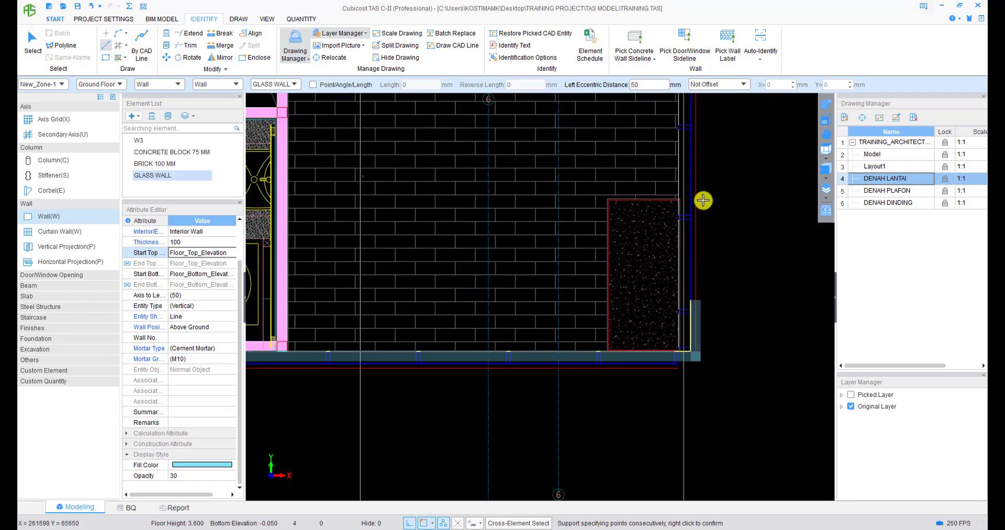
# - Continue the glass wall north from the corner past grid 6 to the concrete core wall at grid F, flipped to the inner side
pyautogui.scroll(-3, 633, 453)
pyautogui.scroll(4, 608, 396)
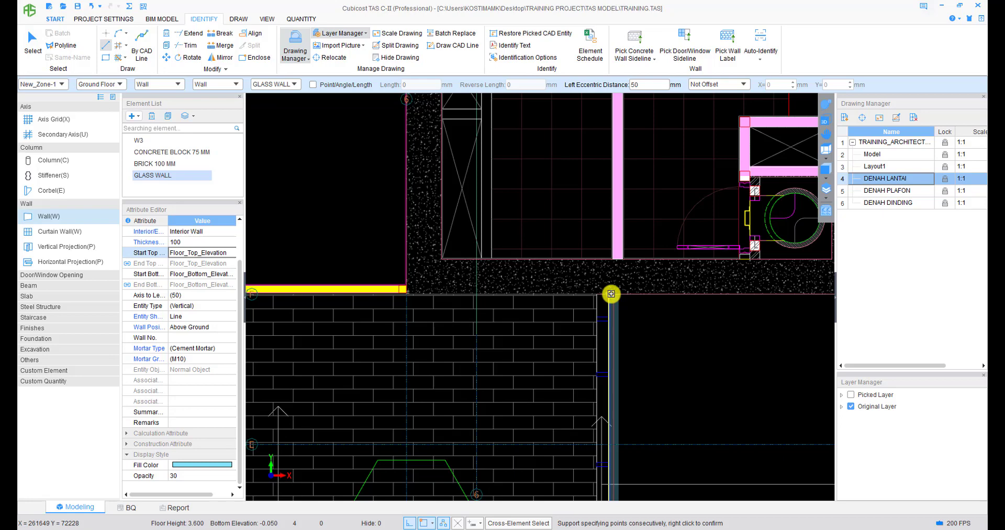
pyautogui.click(611, 294)
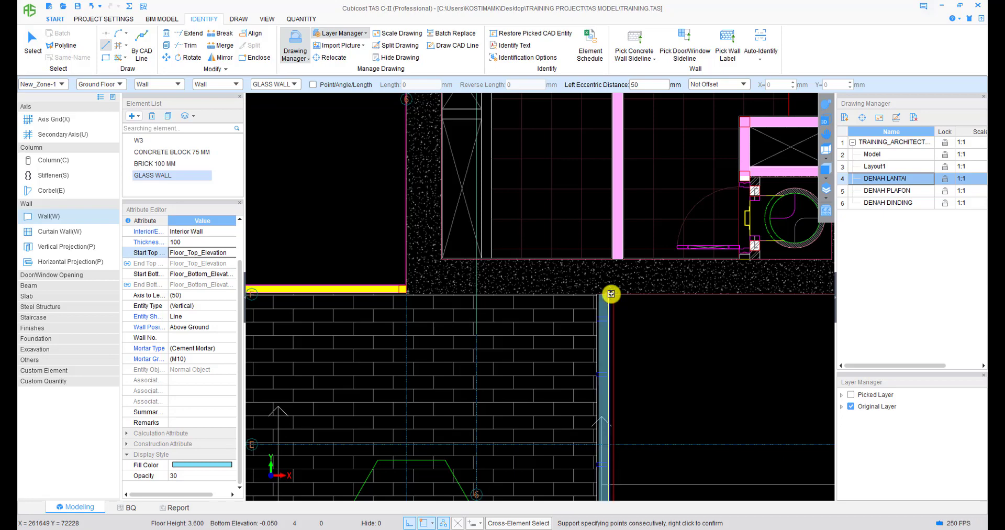
pyautogui.rightClick(611, 294)
# - Try to align the east glass wall below the concrete core wall at grid F
pyautogui.scroll(-2, 613, 295)
pyautogui.scroll(4, 607, 305)
pyautogui.rightClick(600, 317)
pyautogui.scroll(2, 599, 314)
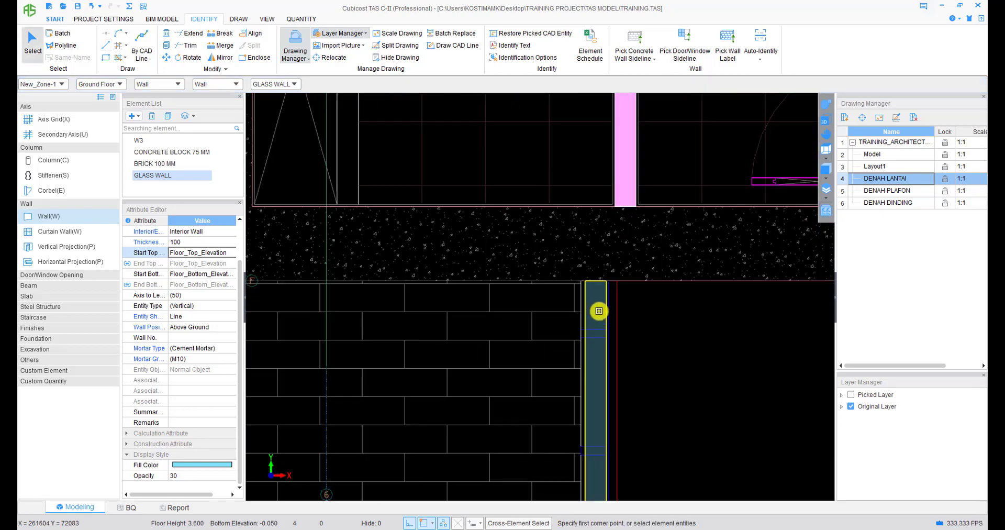
pyautogui.rightClick(599, 311)
pyautogui.click(630, 153)
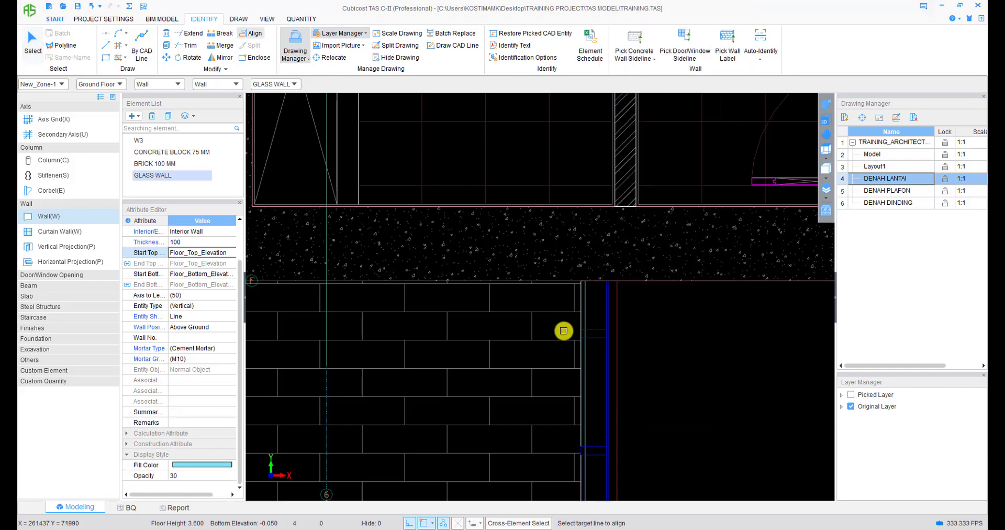
pyautogui.scroll(-4, 603, 349)
pyautogui.moveTo(603, 349); pyautogui.dragTo(615, 460, button='middle')
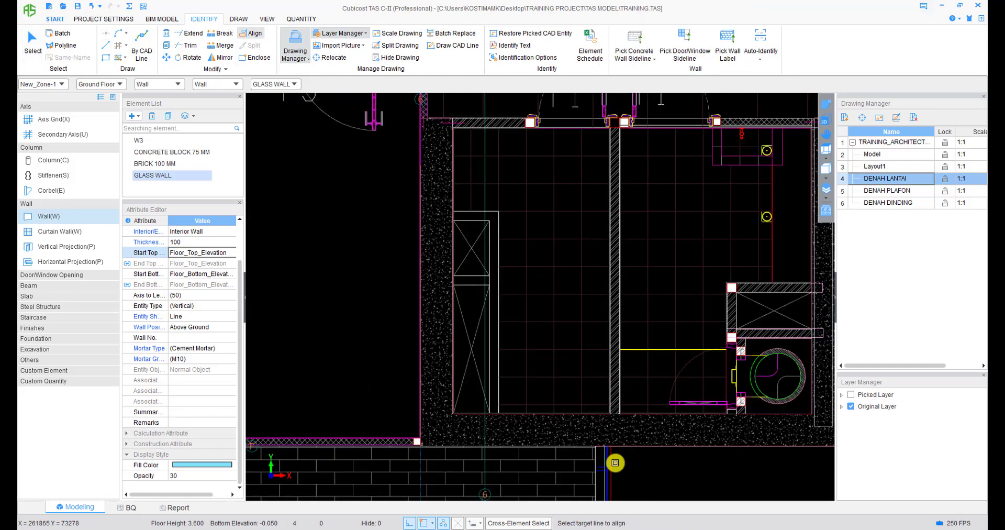
pyautogui.scroll(-1, 615, 461)
pyautogui.moveTo(620, 183); pyautogui.dragTo(613, 348, button='middle')
pyautogui.rightClick(613, 347)
# - Draw a glass wall along the west side of the L4 area beside grid 10, from the core wall at grid H to the north wall, flipped outward
pyautogui.scroll(-1, 613, 348)
pyautogui.moveTo(577, 105); pyautogui.dragTo(559, 305, button='middle')
pyautogui.scroll(-4, 559, 304)
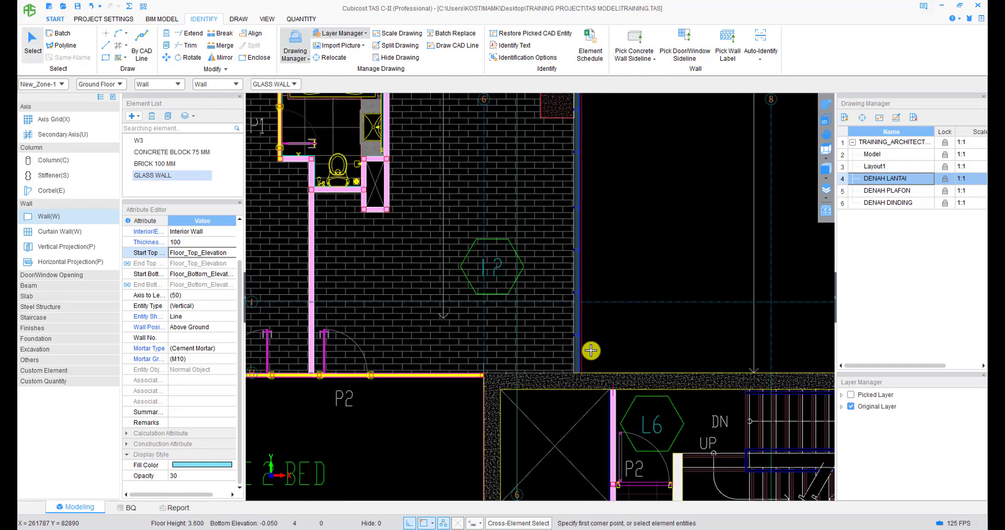
pyautogui.moveTo(633, 430); pyautogui.dragTo(525, 373, button='middle')
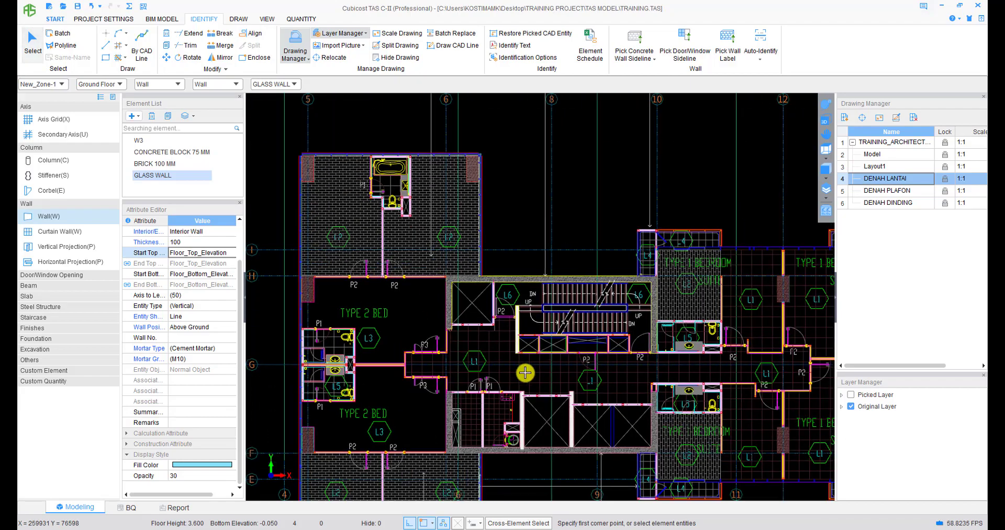
pyautogui.scroll(6, 606, 213)
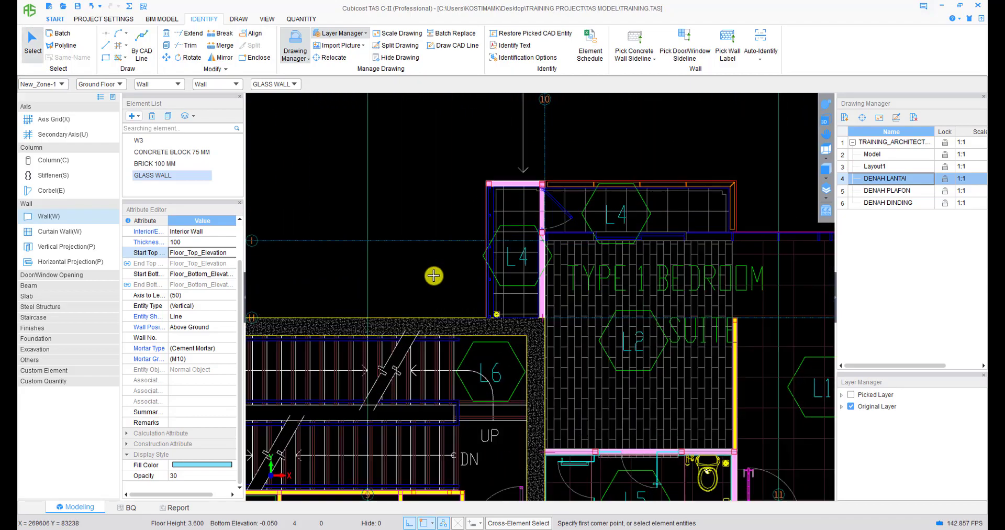
pyautogui.rightClick(435, 275)
pyautogui.click(461, 300)
pyautogui.scroll(4, 490, 317)
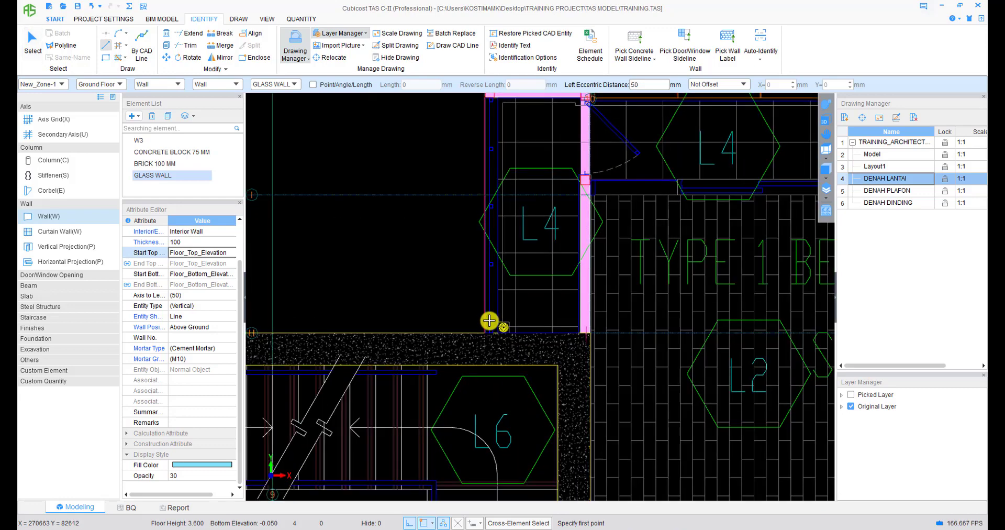
pyautogui.click(499, 335)
pyautogui.moveTo(502, 76); pyautogui.dragTo(501, 226, button='middle')
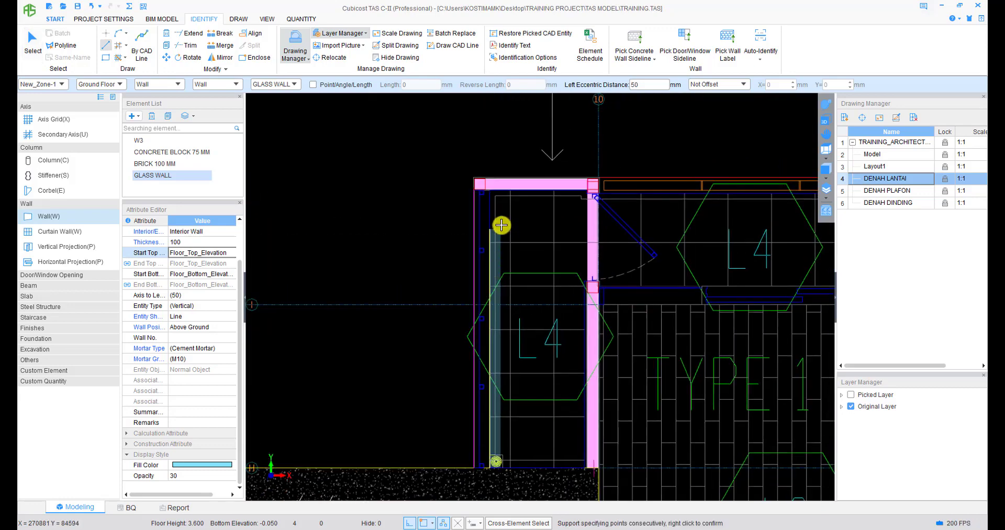
pyautogui.press('F4')
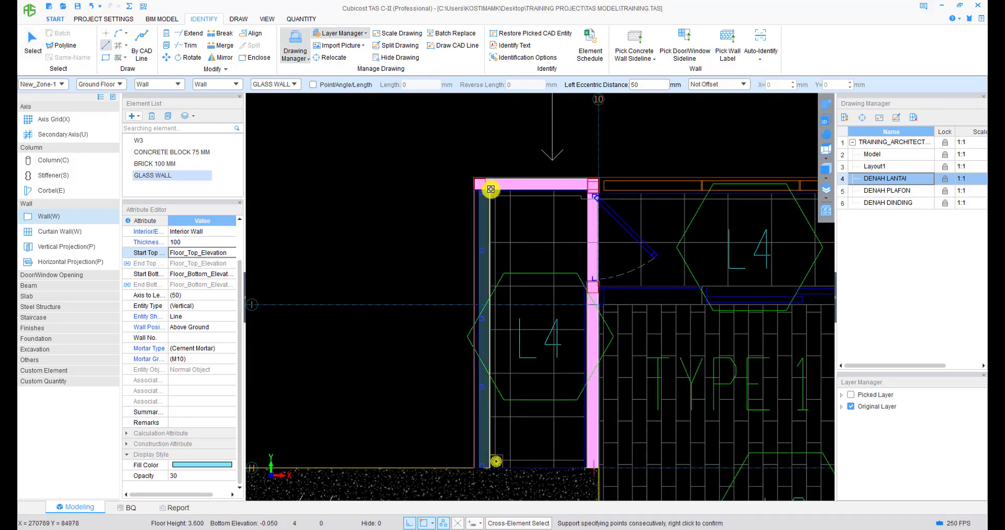
pyautogui.click(490, 189)
pyautogui.rightClick(492, 189)
# - Create a new wall element named ACP
pyautogui.moveTo(615, 185); pyautogui.dragTo(499, 228, button='middle')
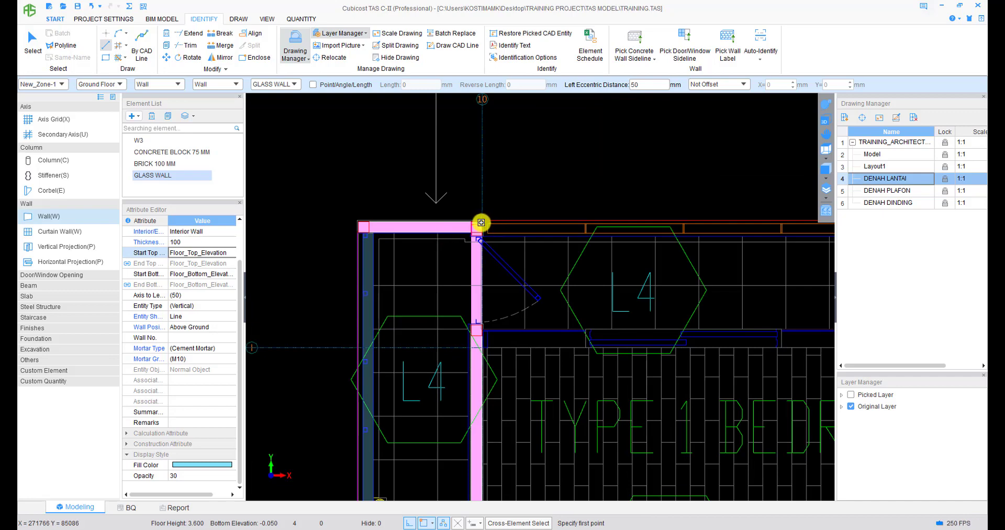
pyautogui.scroll(-2, 485, 244)
pyautogui.moveTo(576, 242); pyautogui.dragTo(472, 244, button='middle')
pyautogui.scroll(2, 372, 220)
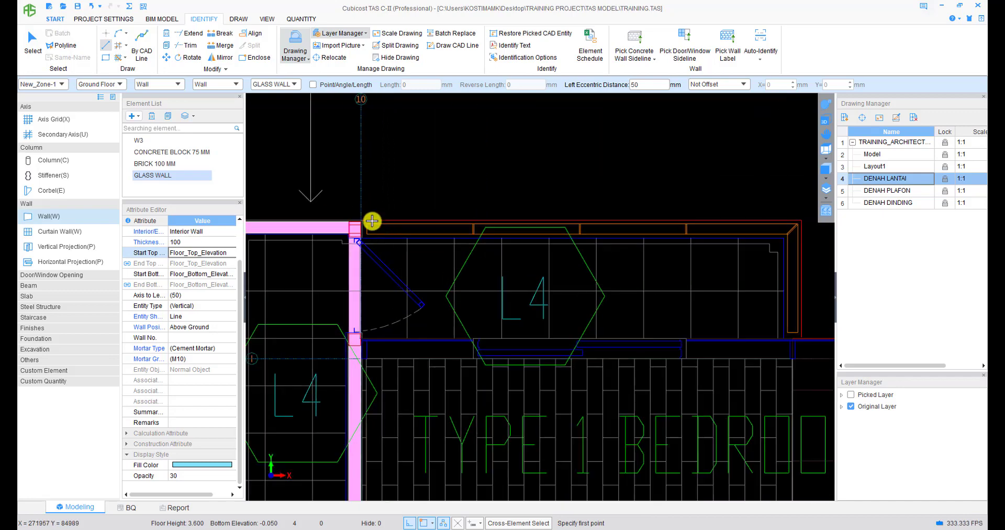
pyautogui.click(145, 119)
pyautogui.click(157, 149)
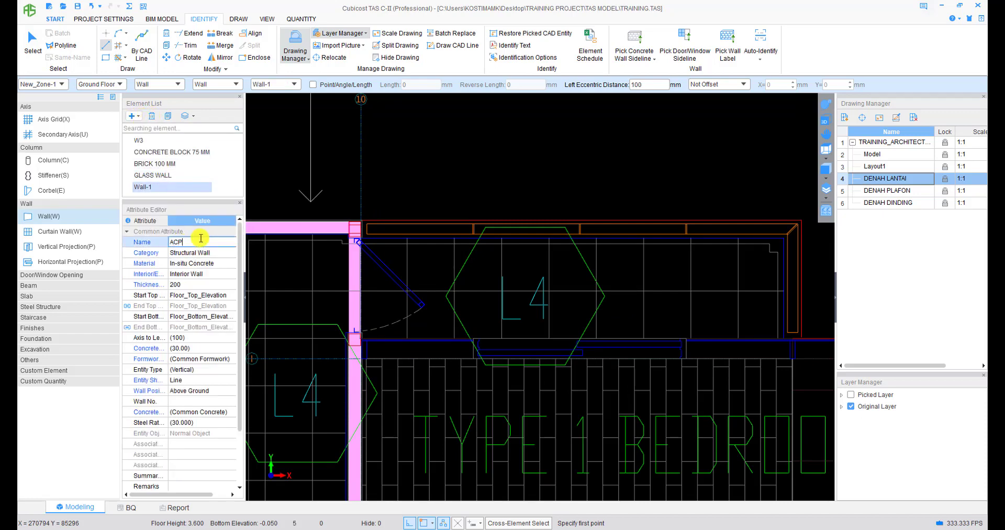
pyautogui.press('Return')
pyautogui.scroll(-2, 195, 435)
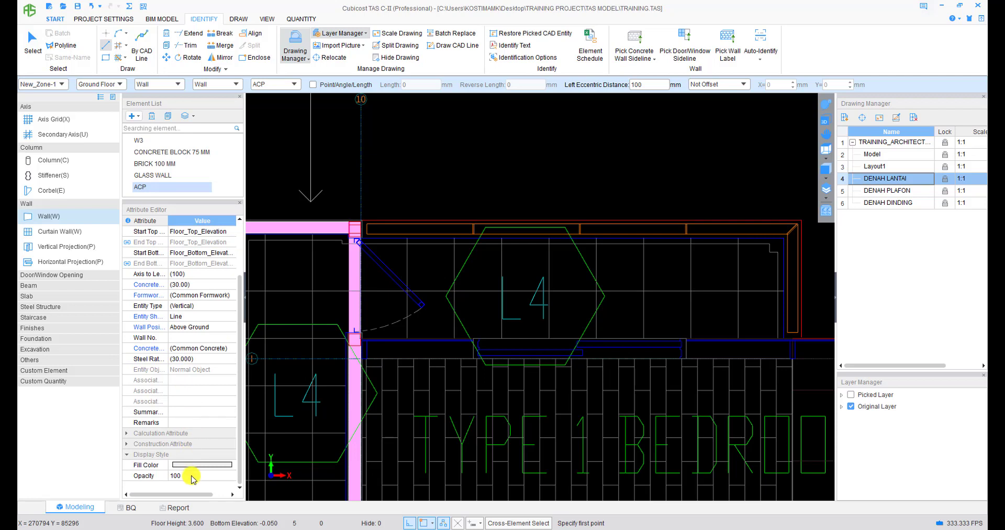
# - Set the ACP wall element's category to Partition Wall and its material to Light Panel
pyautogui.scroll(2, 219, 284)
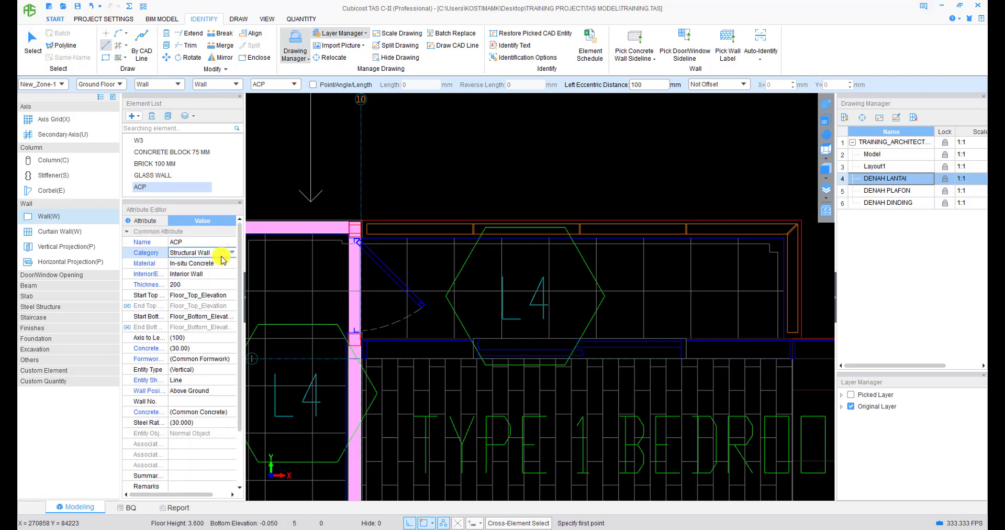
pyautogui.click(222, 255)
pyautogui.click(209, 287)
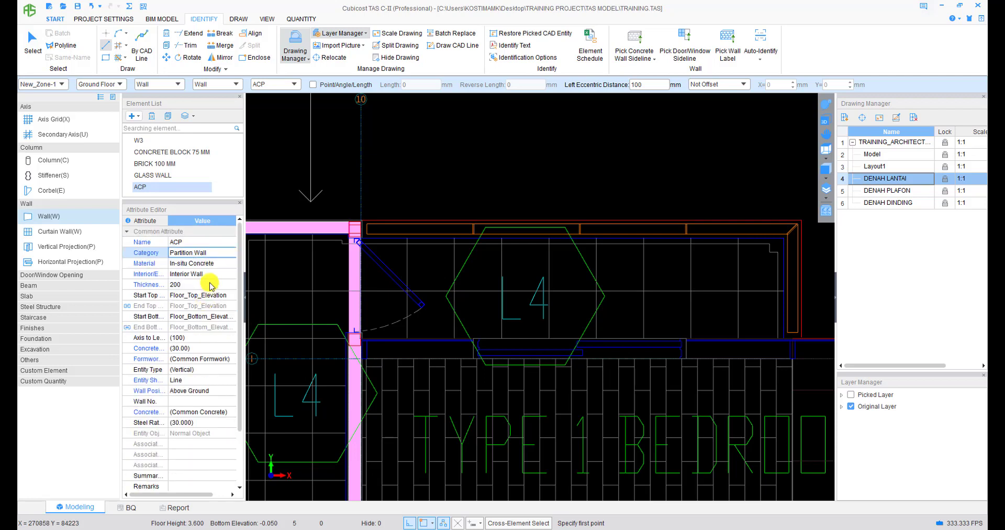
pyautogui.click(214, 264)
pyautogui.click(215, 263)
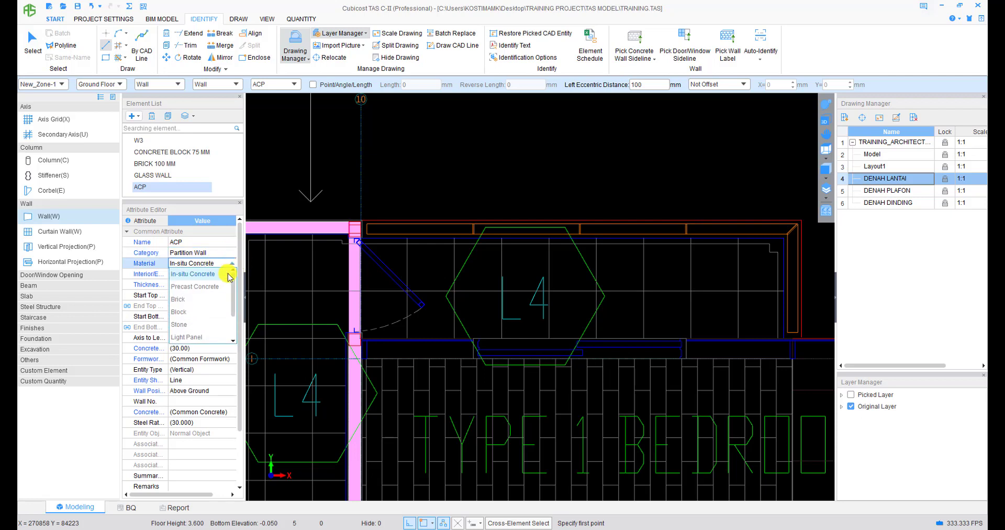
pyautogui.scroll(-1, 210, 321)
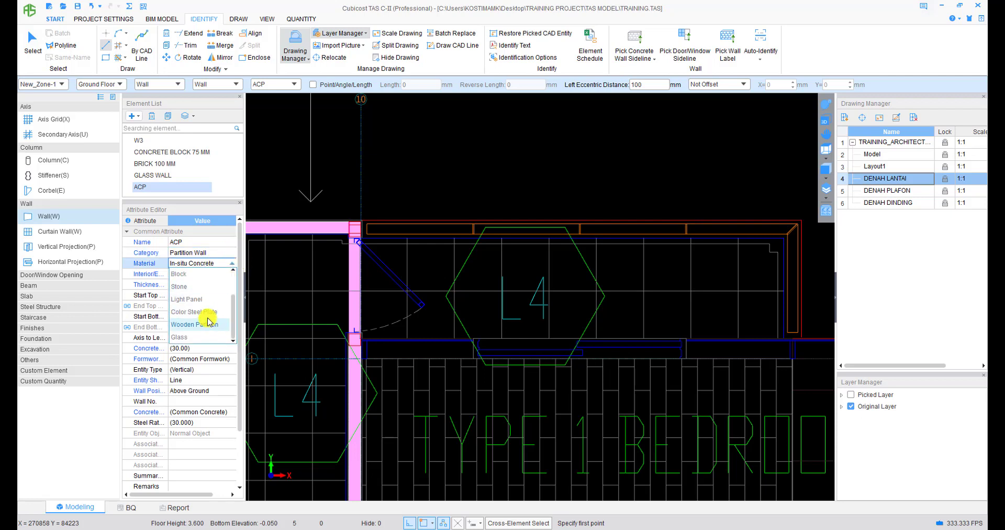
pyautogui.click(208, 299)
# - Set the ACP wall element's thickness to 100 mm
pyautogui.rightClick(425, 193)
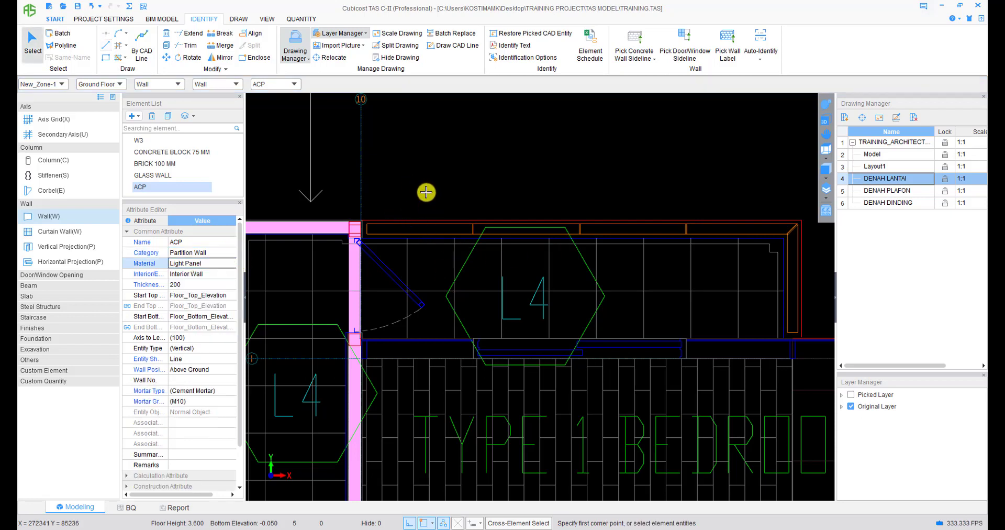
pyautogui.rightClick(426, 191)
pyautogui.click(446, 220)
pyautogui.click(211, 284)
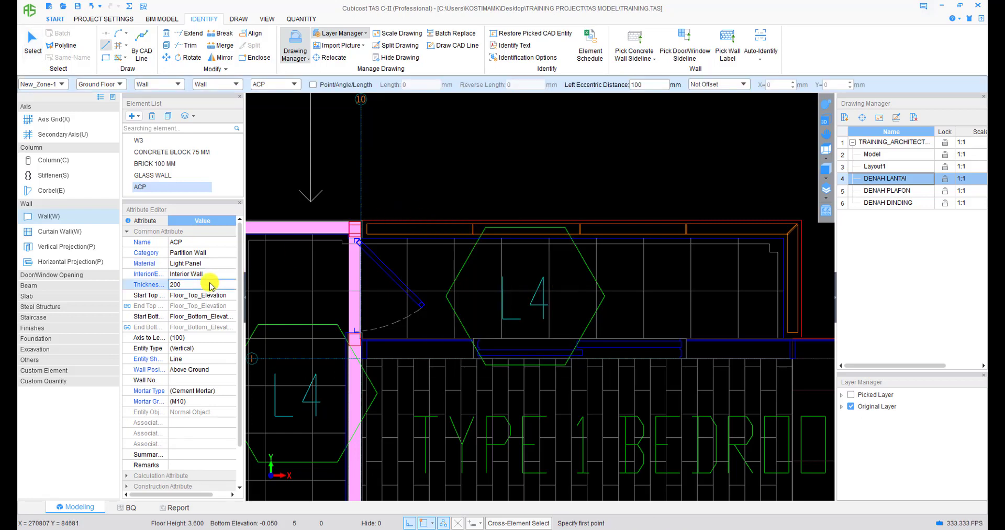
pyautogui.write('100')
pyautogui.press('Return')
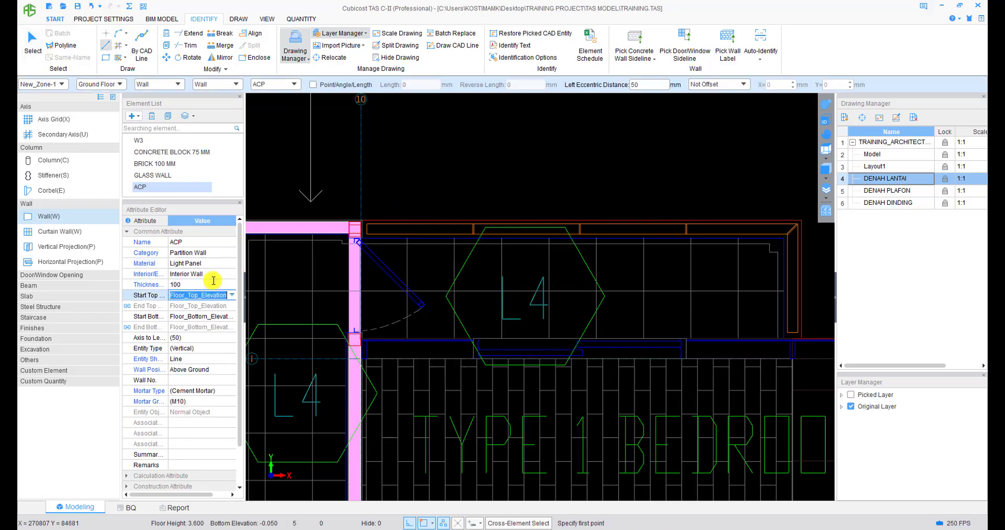
# - Draw an ACP wall along the north and east edges of the northern L4 area beside grid 10
pyautogui.click(361, 220)
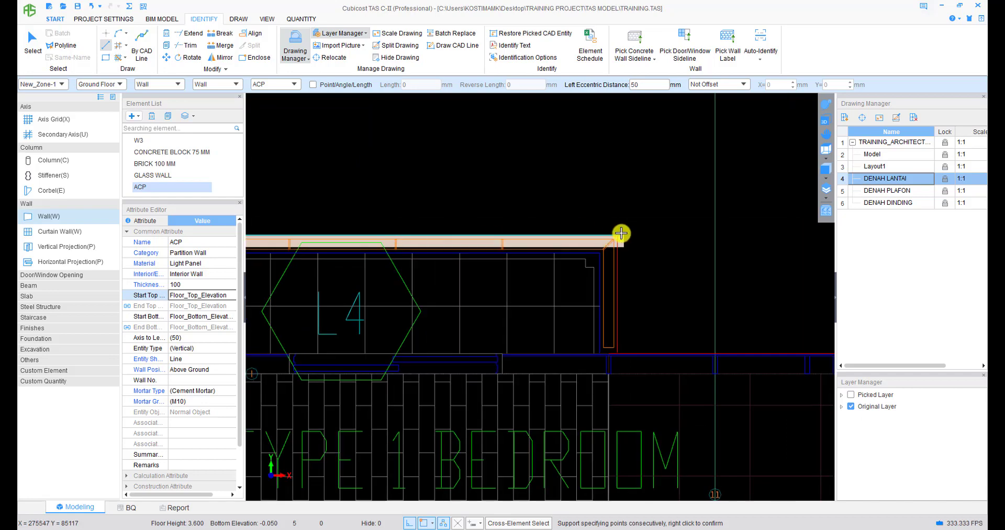
pyautogui.click(618, 235)
pyautogui.click(619, 357)
pyautogui.rightClick(618, 357)
pyautogui.scroll(-2, 554, 341)
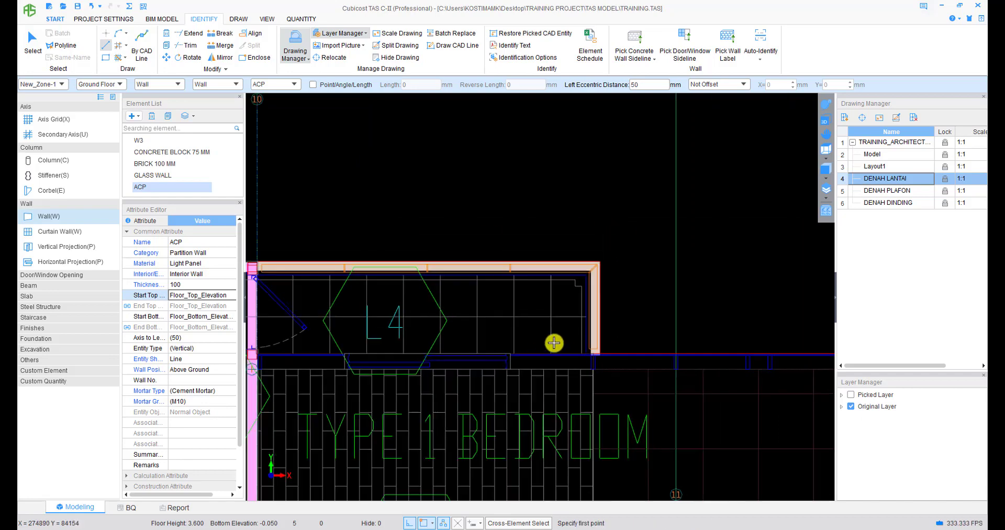
# - Draw a glass wall along grid I from the wall at grid 10 to the wall beside grid 13, flipped to the north side
pyautogui.click(152, 175)
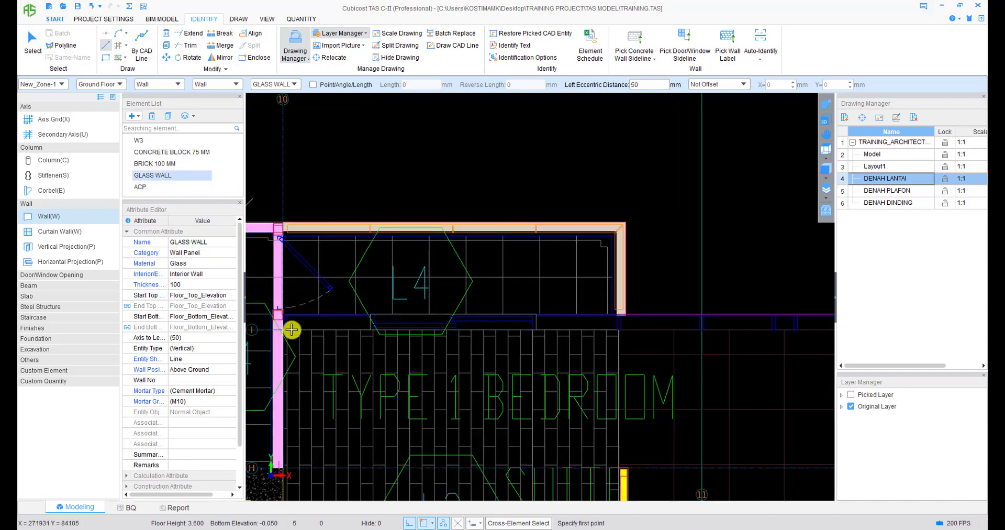
pyautogui.moveTo(566, 328); pyautogui.dragTo(356, 314, button='middle')
pyautogui.moveTo(591, 314); pyautogui.dragTo(385, 304, button='middle')
pyautogui.moveTo(568, 324); pyautogui.dragTo(348, 321, button='middle')
pyautogui.moveTo(782, 309); pyautogui.dragTo(678, 308, button='middle')
pyautogui.scroll(3, 697, 307)
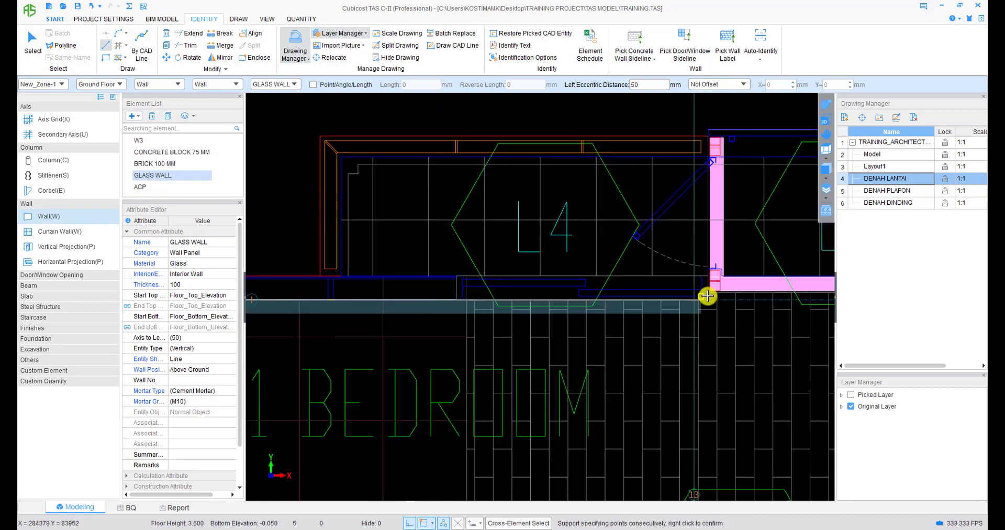
pyautogui.press('F4')
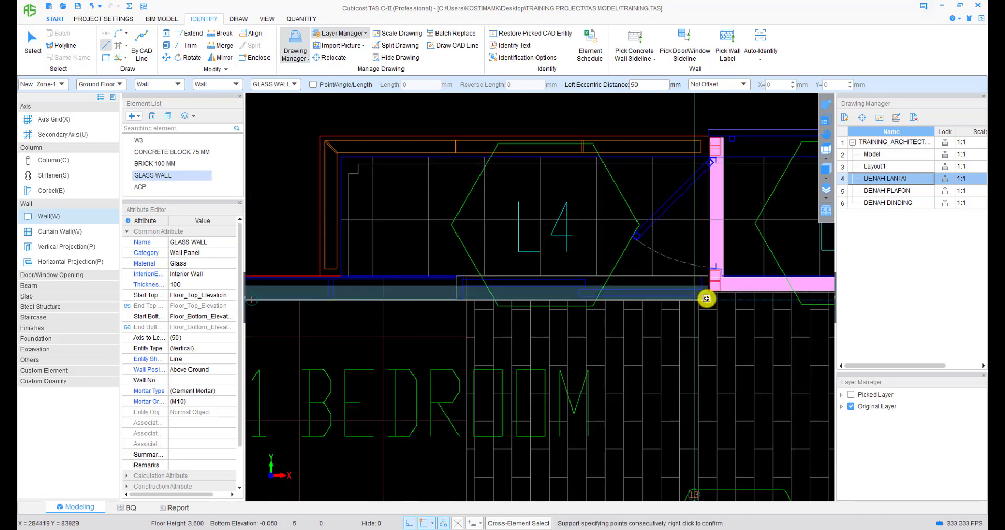
pyautogui.click(707, 298)
pyautogui.rightClick(709, 293)
# - Draw an ACP wall along the west and north edges of the northern L4 area beside grid 13, ending at its east wall
pyautogui.scroll(2, 709, 296)
pyautogui.scroll(-2, 707, 297)
pyautogui.moveTo(452, 268); pyautogui.dragTo(563, 289, button='middle')
pyautogui.scroll(1, 563, 289)
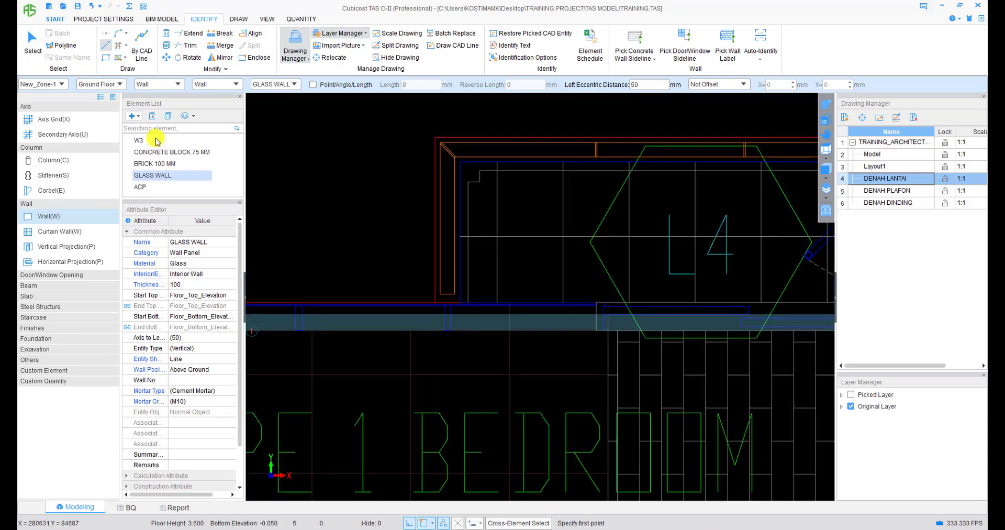
pyautogui.click(140, 187)
pyautogui.scroll(1, 455, 297)
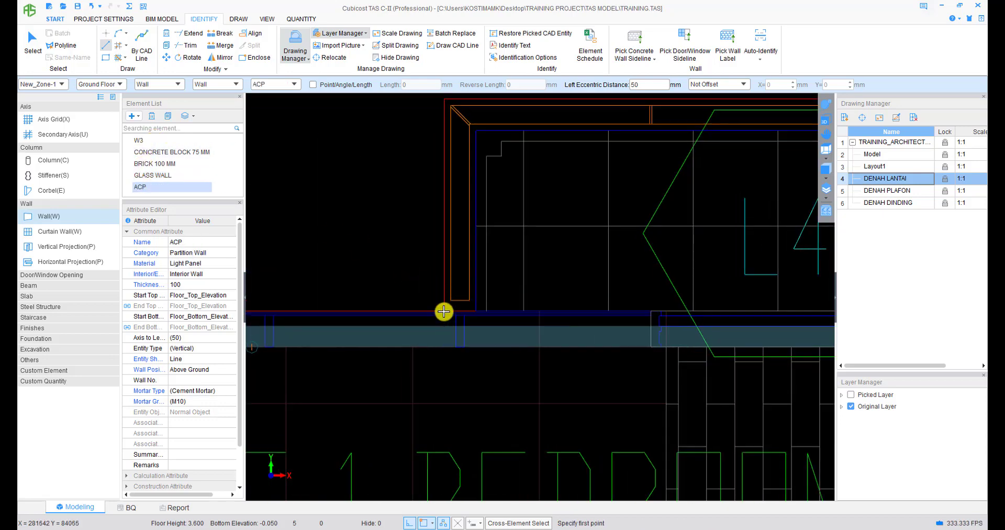
pyautogui.click(444, 312)
pyautogui.moveTo(454, 100); pyautogui.dragTo(438, 173, button='middle')
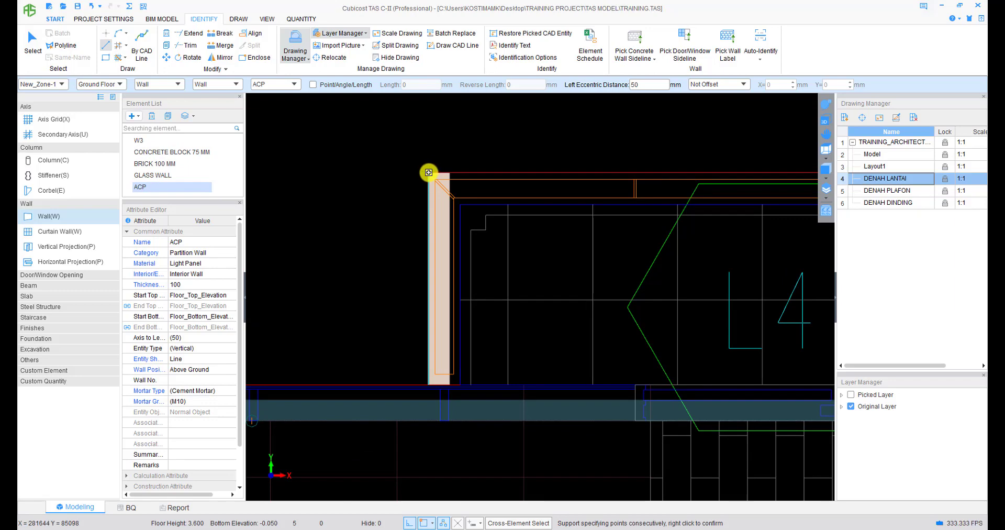
pyautogui.click(429, 172)
pyautogui.scroll(-1, 631, 212)
pyautogui.moveTo(631, 212); pyautogui.dragTo(318, 214, button='middle')
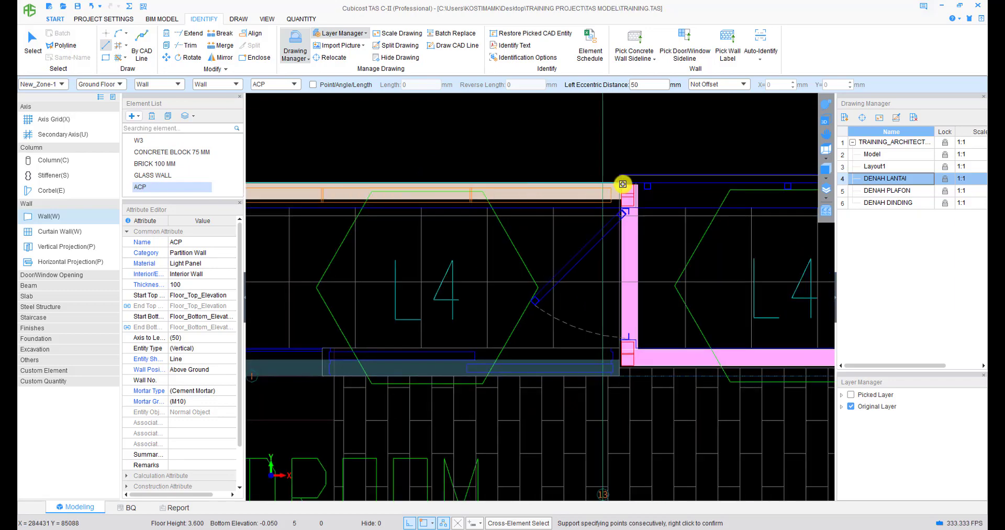
pyautogui.click(622, 183)
pyautogui.rightClick(611, 198)
# - Draw a glass wall across the north side of the L4 area between grids 13 and 14, flipped to the north
pyautogui.moveTo(610, 197); pyautogui.dragTo(392, 201, button='middle')
pyautogui.click(147, 176)
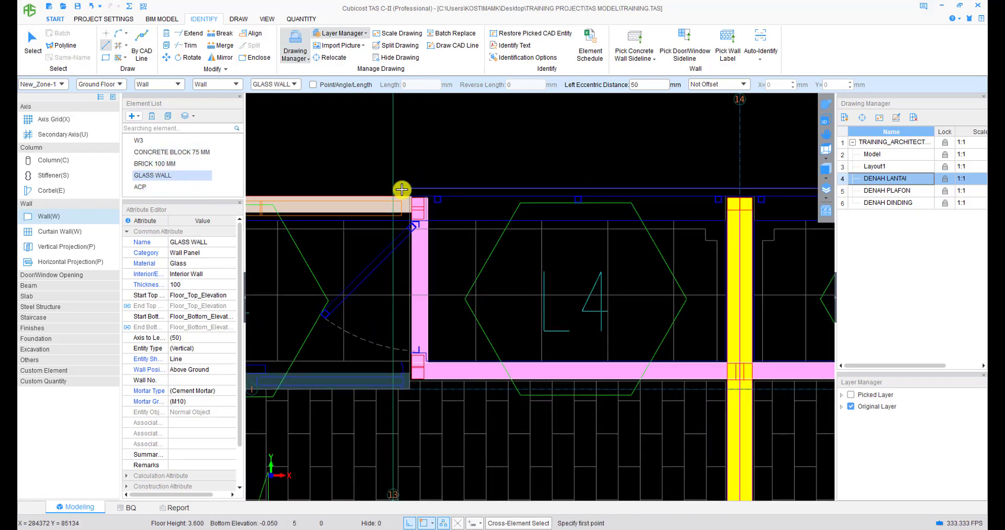
pyautogui.click(427, 224)
pyautogui.scroll(-6, 487, 222)
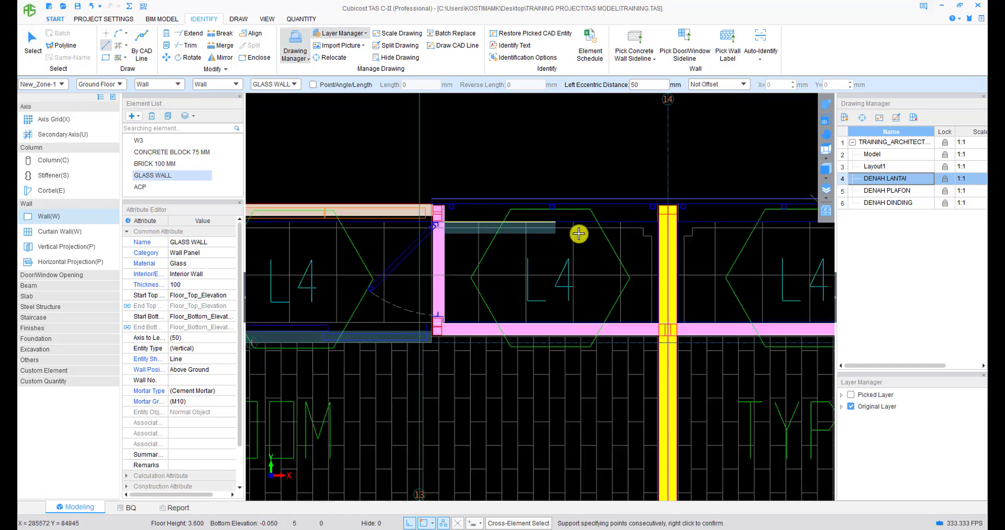
pyautogui.scroll(6, 505, 215)
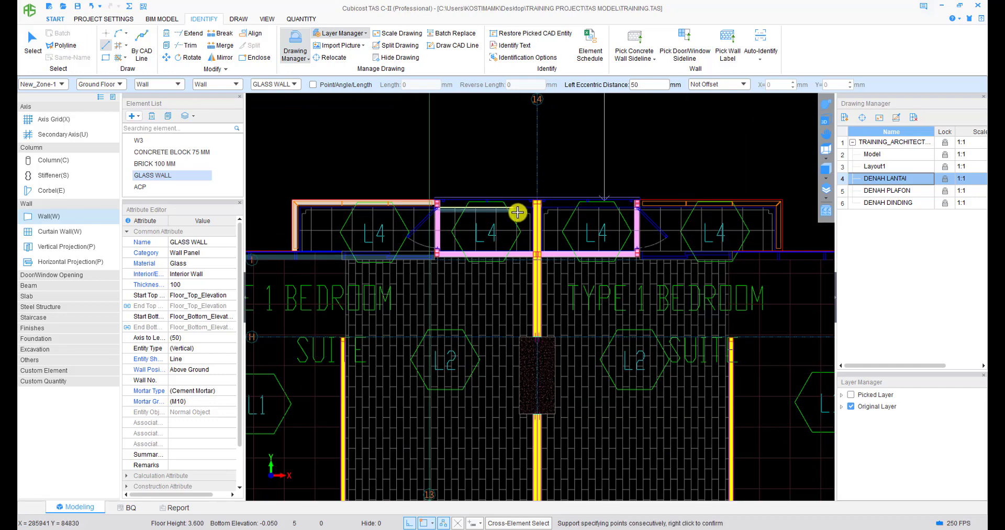
pyautogui.press('F4')
pyautogui.click(561, 204)
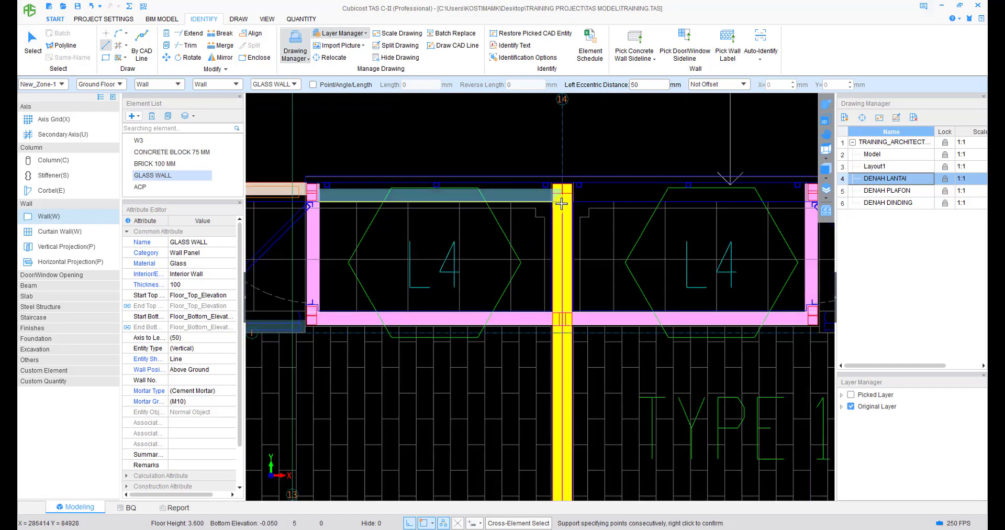
pyautogui.rightClick(561, 204)
# - Draw a glass wall across the south side of the southern L4 area, from the grid 14 wall to the wall beside grid 13
pyautogui.scroll(-1, 544, 210)
pyautogui.scroll(-3, 462, 206)
pyautogui.moveTo(457, 274)
pyautogui.mouseDown(button='middle')
pyautogui.moveTo(462, 206)
pyautogui.moveTo(516, 89)
pyautogui.mouseUp(button='middle')
pyautogui.moveTo(466, 461)
pyautogui.mouseDown(button='middle')
pyautogui.moveTo(566, 267)
pyautogui.moveTo(594, 66)
pyautogui.mouseUp(button='middle')
pyautogui.moveTo(554, 385); pyautogui.dragTo(556, 230, button='middle')
pyautogui.scroll(3, 727, 372)
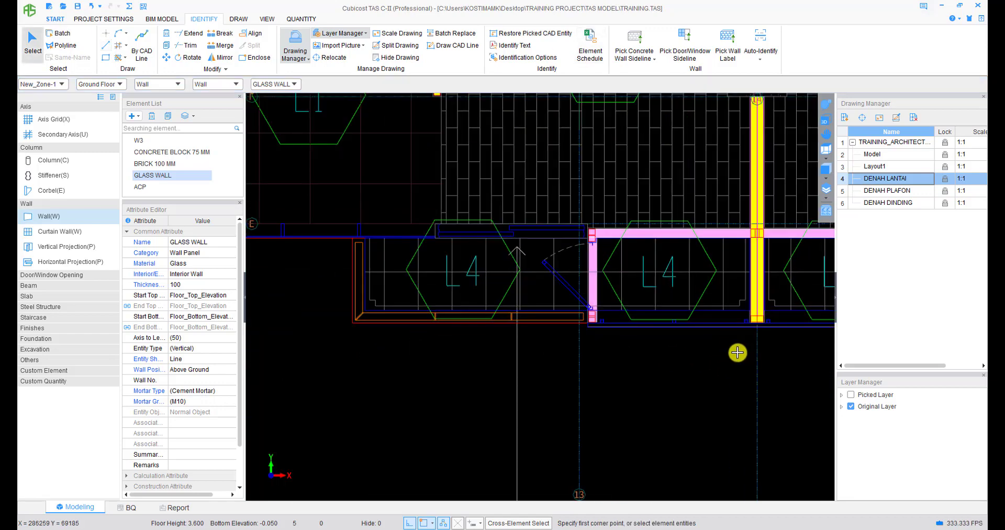
pyautogui.rightClick(730, 346)
pyautogui.scroll(3, 753, 314)
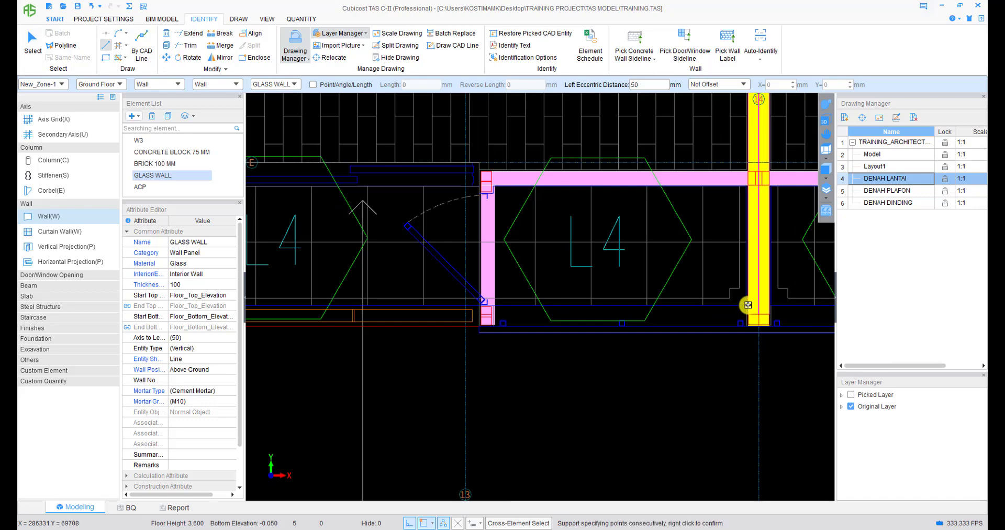
pyautogui.click(748, 305)
pyautogui.click(487, 304)
pyautogui.rightClick(476, 303)
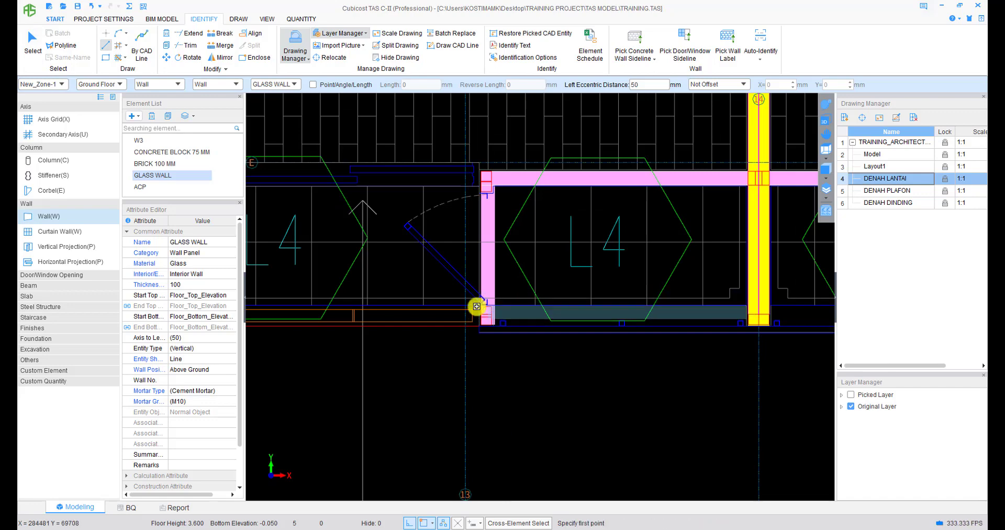
# - Draw an ACP wall along the south and west edges of the southern L4 area beside grid 13
pyautogui.click(148, 187)
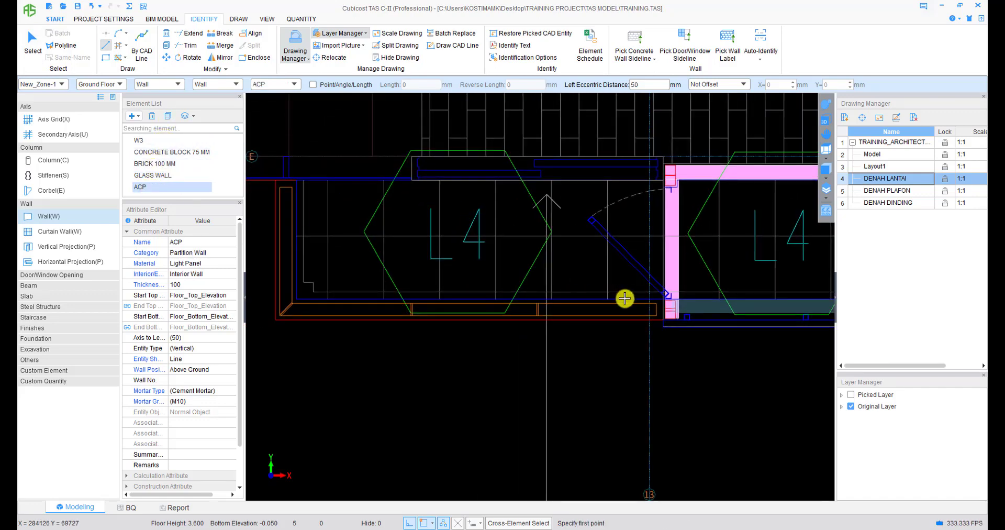
pyautogui.click(661, 319)
pyautogui.click(276, 318)
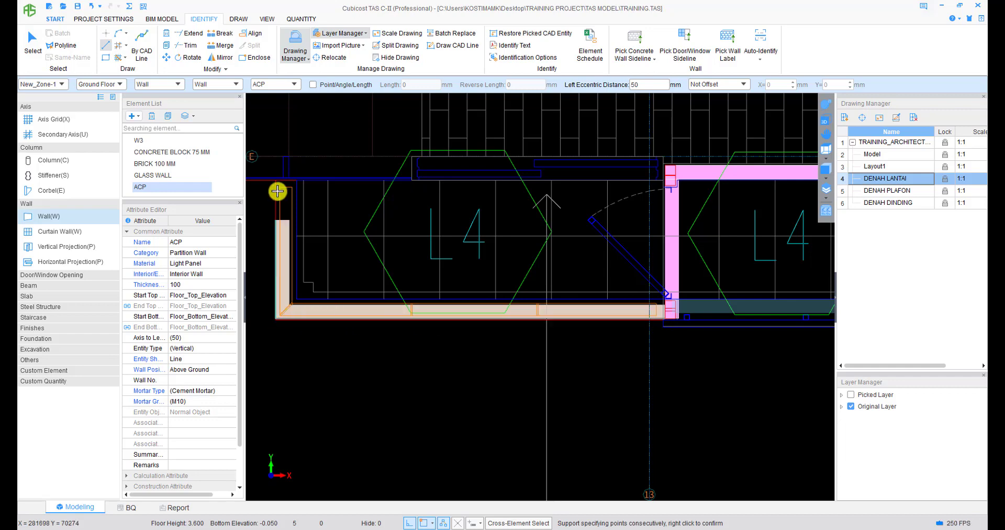
pyautogui.click(276, 180)
pyautogui.rightClick(276, 196)
# - Draw a glass wall along grid E from the wall beside grid 13 west to the wall at grid 10
pyautogui.moveTo(276, 198); pyautogui.dragTo(496, 276, button='middle')
pyautogui.scroll(-1, 494, 271)
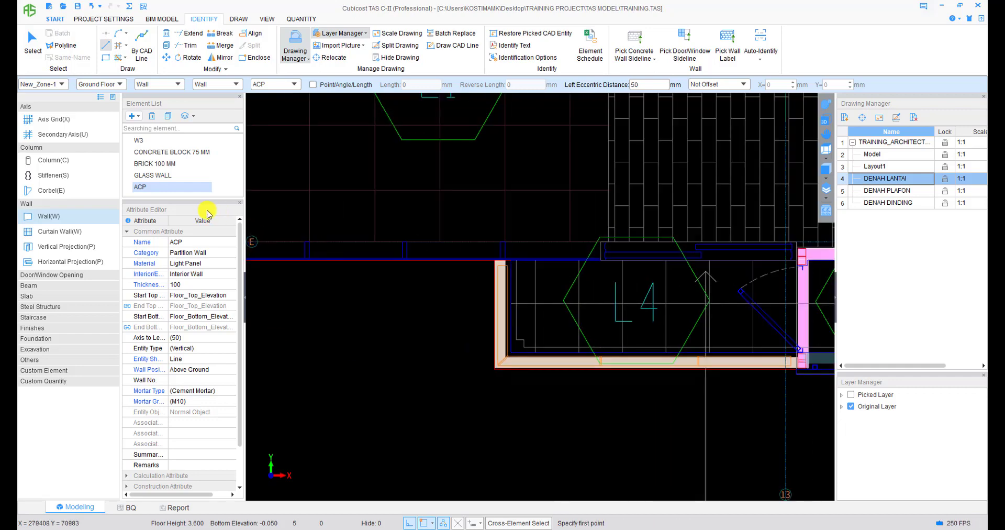
pyautogui.click(184, 177)
pyautogui.moveTo(757, 258); pyautogui.dragTo(709, 263, button='middle')
pyautogui.scroll(2, 754, 251)
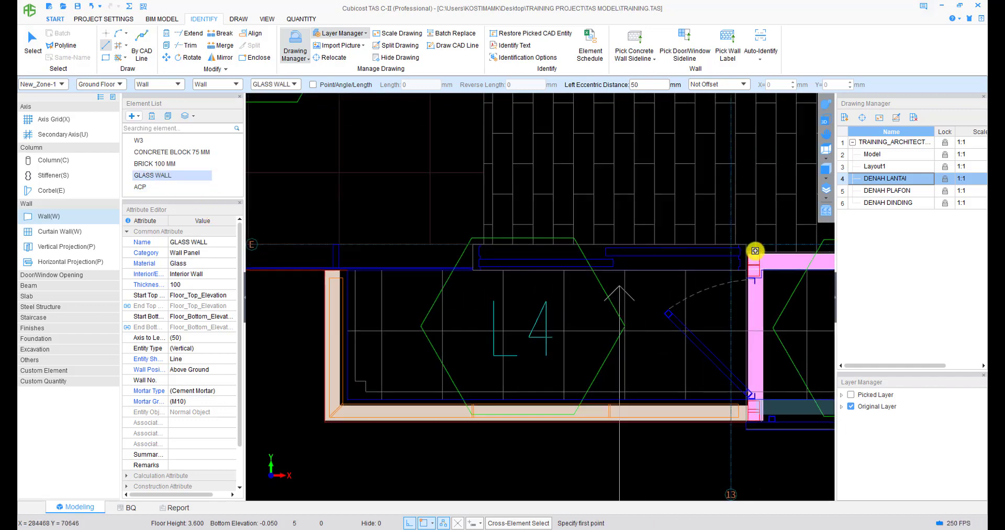
pyautogui.click(748, 253)
pyautogui.scroll(-4, 541, 269)
pyautogui.moveTo(411, 271); pyautogui.dragTo(801, 284, button='middle')
pyautogui.scroll(-3, 680, 288)
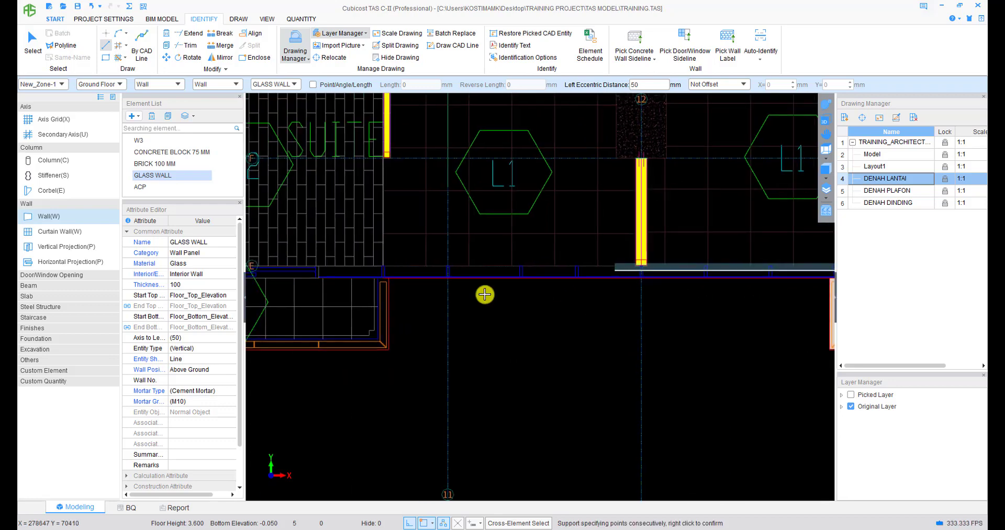
pyautogui.moveTo(428, 288); pyautogui.dragTo(826, 287, button='middle')
pyautogui.scroll(3, 455, 274)
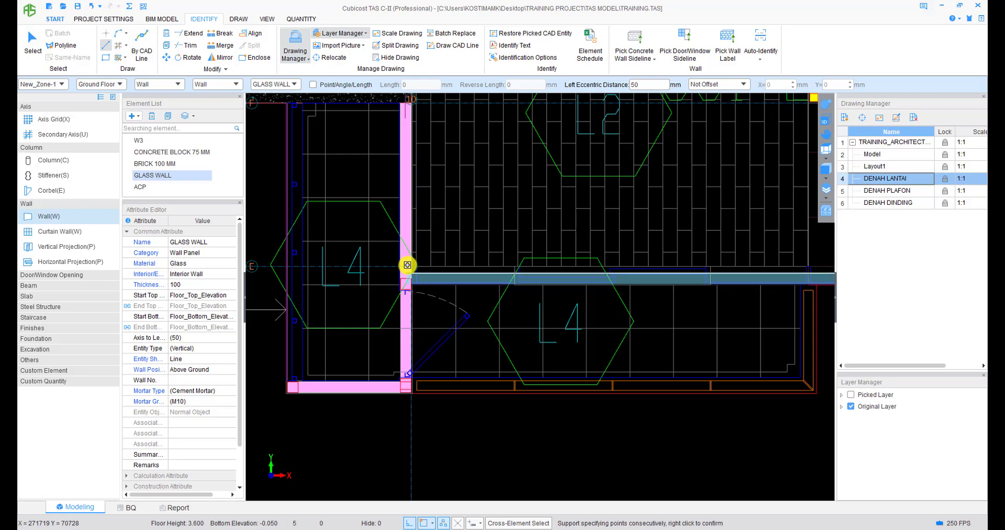
pyautogui.click(408, 264)
pyautogui.rightClick(407, 265)
# - Draw an ACP wall along the east and south edges of the southern L4 area beside grid 10, ending at the grid 10 wall
pyautogui.scroll(-1, 410, 267)
pyautogui.moveTo(733, 330); pyautogui.dragTo(510, 332, button='middle')
pyautogui.scroll(1, 510, 331)
pyautogui.click(141, 188)
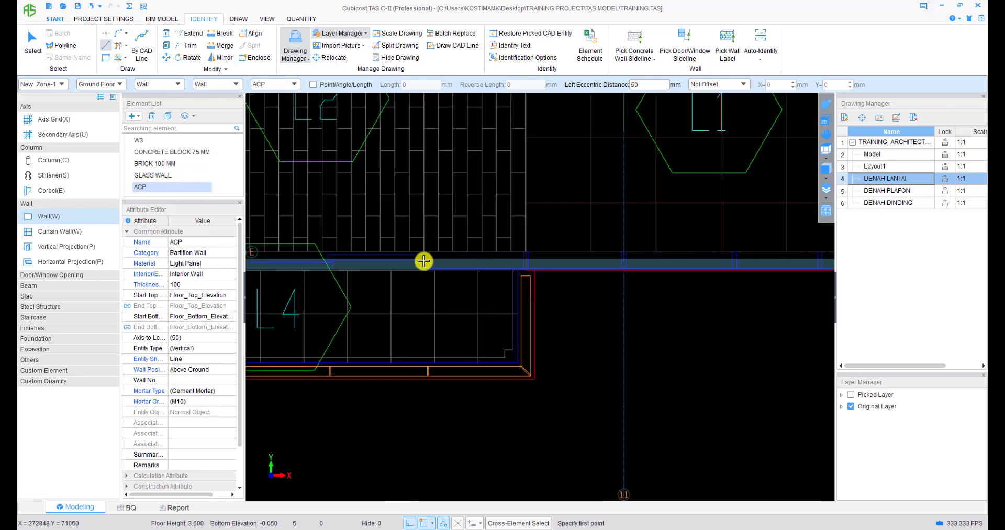
pyautogui.scroll(1, 526, 264)
pyautogui.click(538, 268)
pyautogui.click(538, 408)
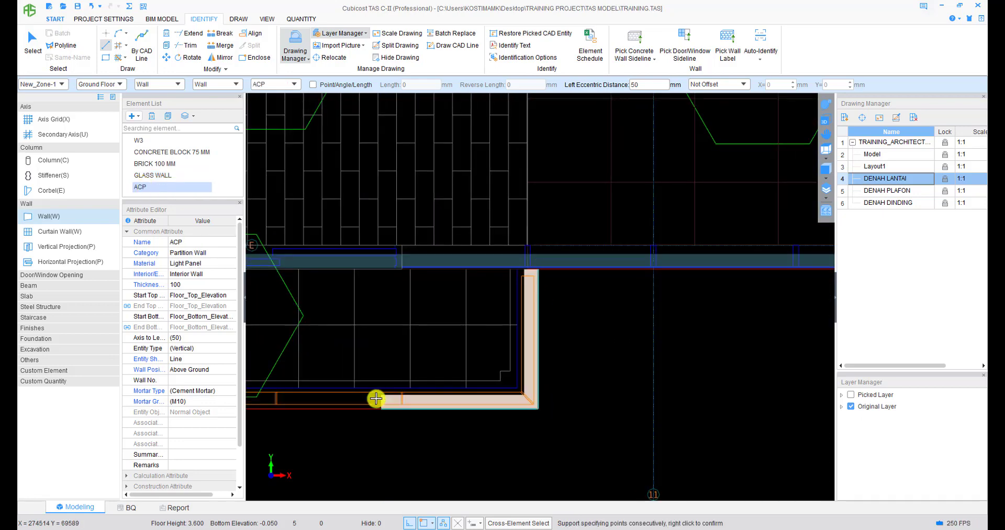
pyautogui.moveTo(367, 400); pyautogui.dragTo(665, 353, button='middle')
pyautogui.click(315, 359)
pyautogui.rightClick(314, 359)
pyautogui.scroll(-2, 369, 355)
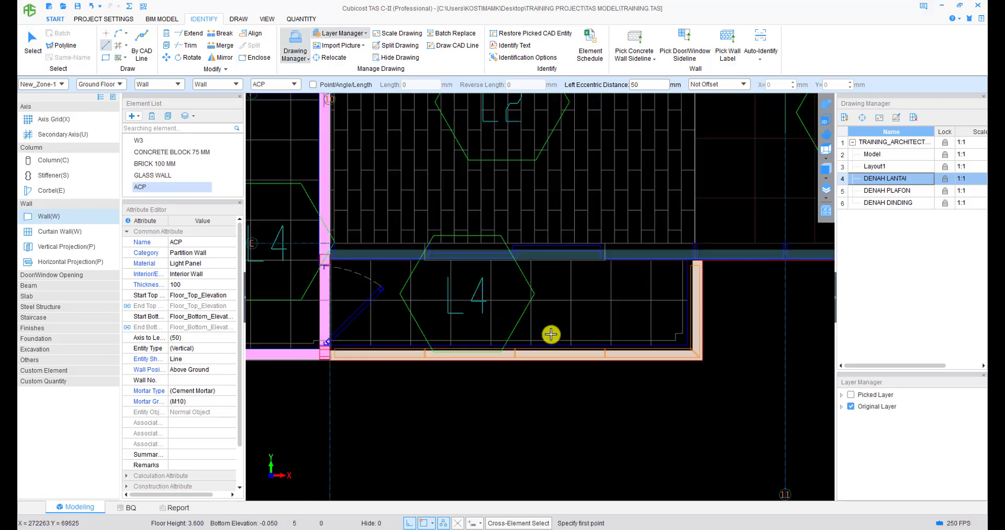
pyautogui.moveTo(770, 268); pyautogui.dragTo(459, 338, button='middle')
pyautogui.moveTo(636, 350); pyautogui.dragTo(535, 332, button='middle')
pyautogui.scroll(1, 536, 332)
pyautogui.rightClick(544, 334)
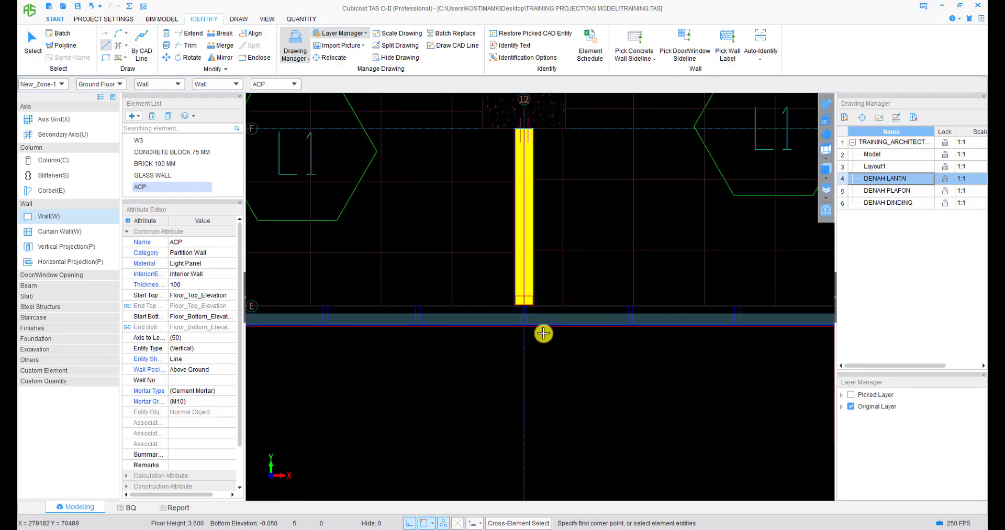
pyautogui.click(544, 320)
pyautogui.rightClick(545, 320)
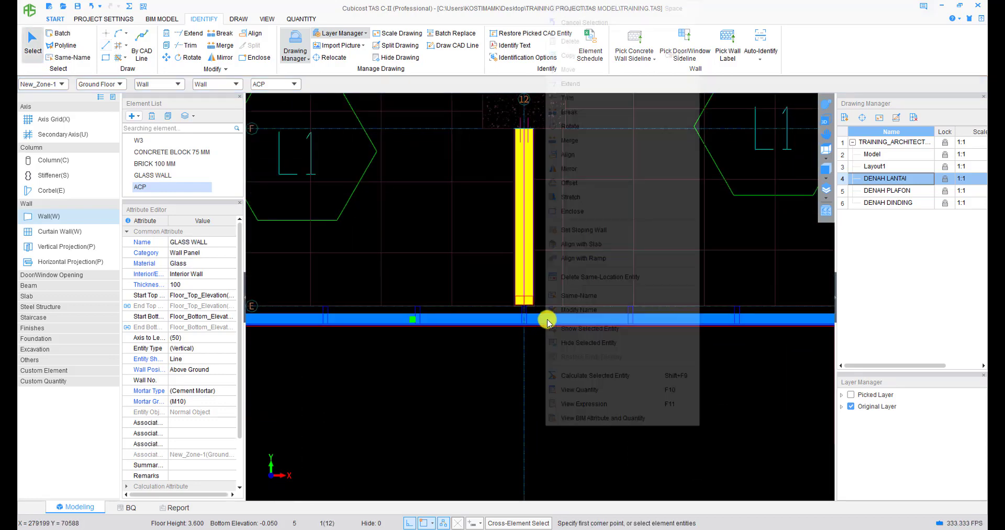
pyautogui.click(571, 155)
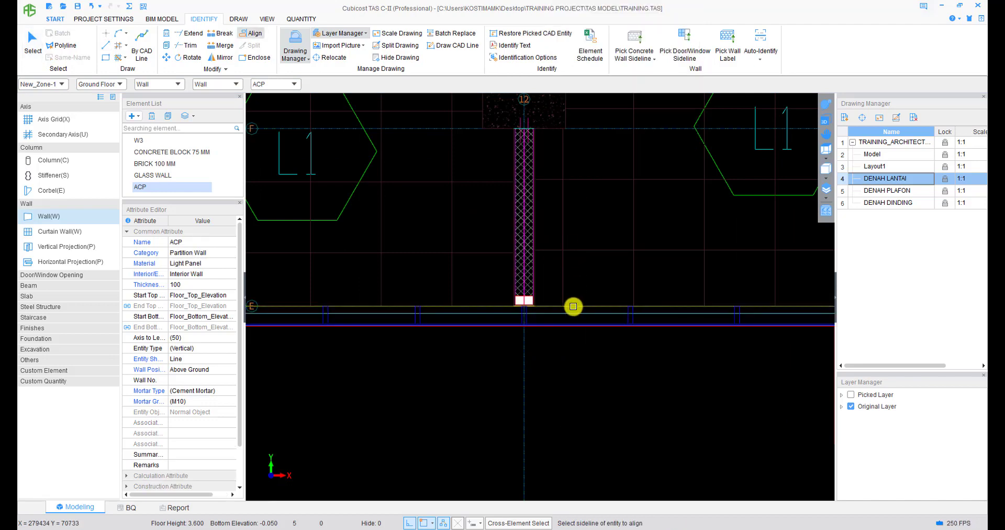
pyautogui.scroll(-3, 575, 317)
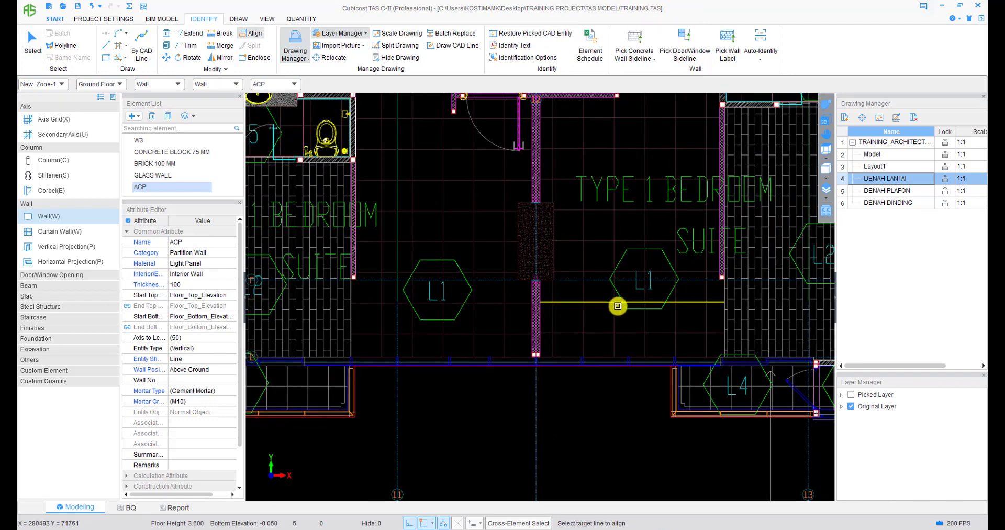
pyautogui.press('F1')
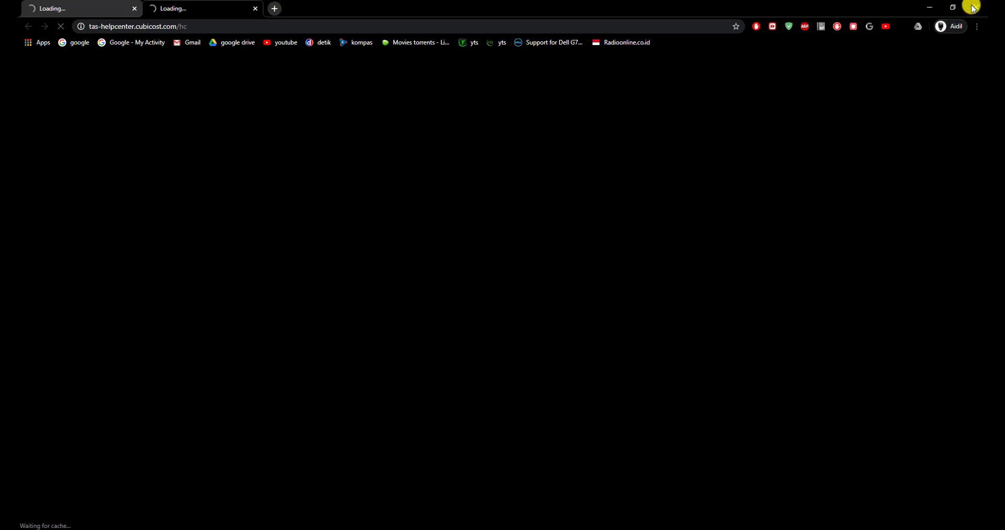
pyautogui.click(975, 7)
# - Draw a glass wall along the west edge of the southern L4 area beside grid 10, from its south wall north to grid F
pyautogui.scroll(-5, 591, 283)
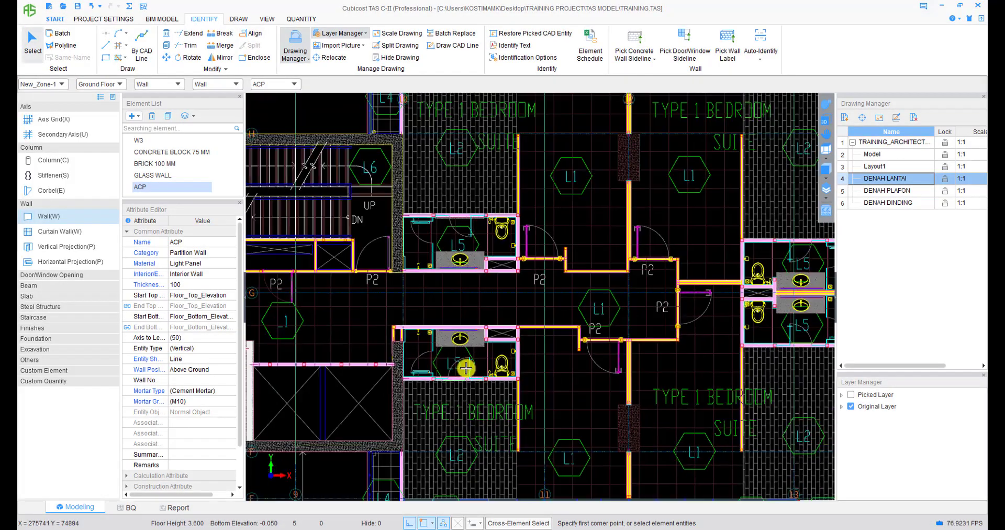
pyautogui.scroll(5, 466, 368)
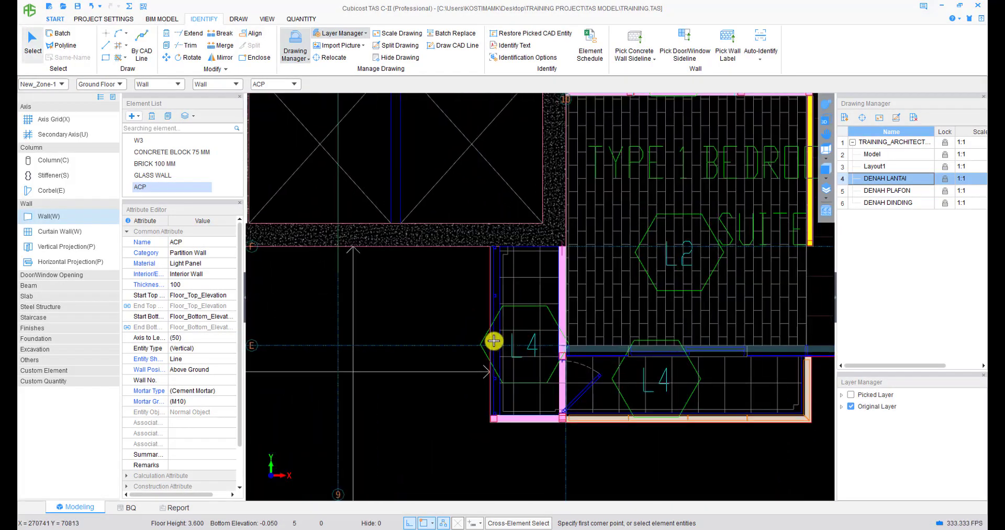
pyautogui.scroll(1, 494, 341)
pyautogui.click(144, 177)
pyautogui.scroll(2, 479, 373)
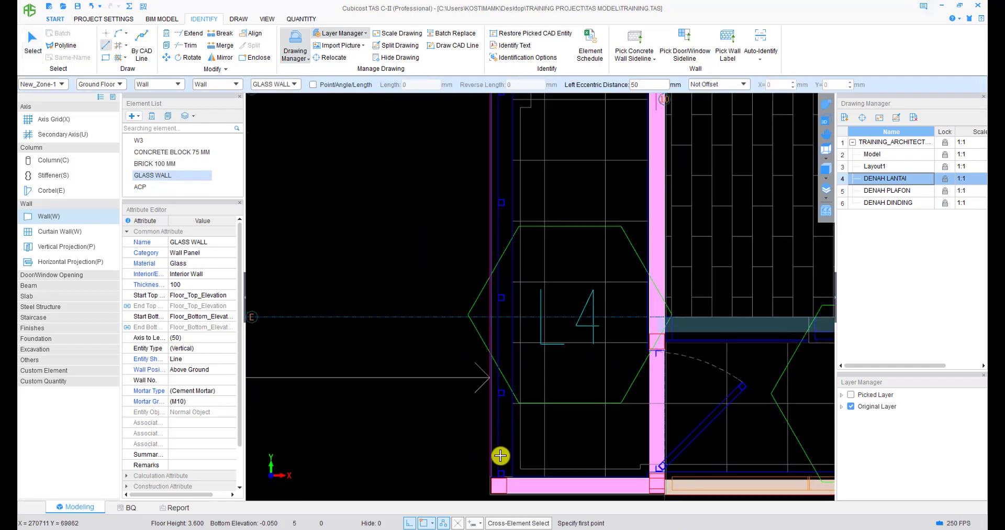
pyautogui.click(499, 475)
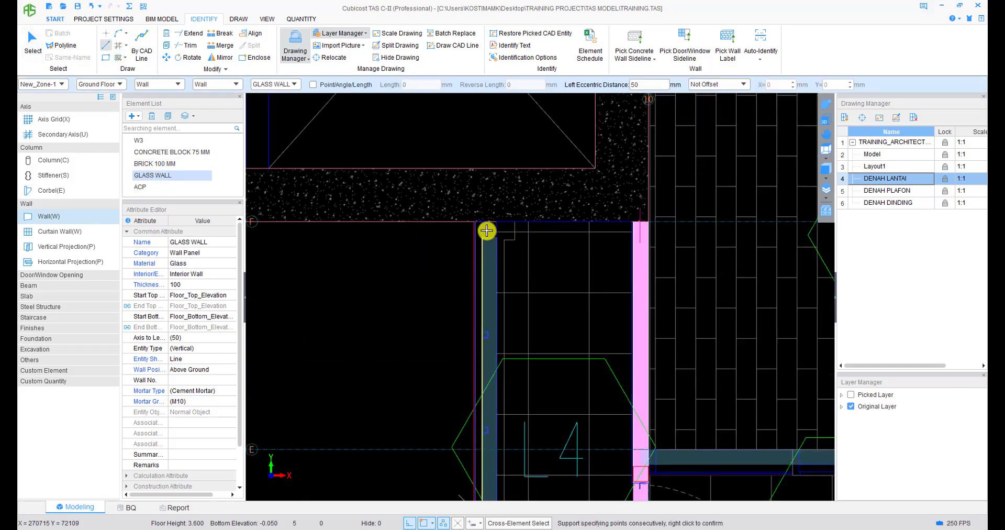
pyautogui.click(486, 220)
pyautogui.rightClick(487, 220)
pyautogui.scroll(-4, 496, 233)
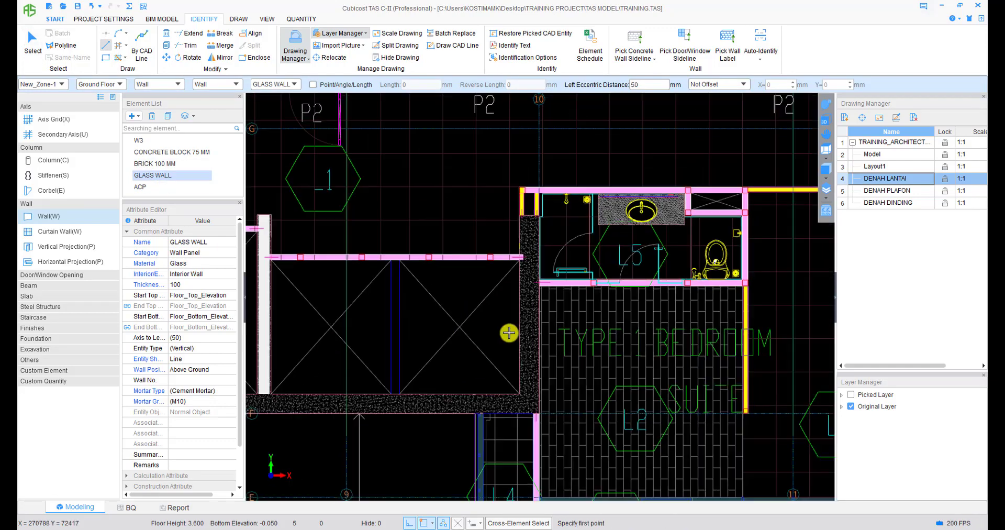
# - Look over the modelled walls in a 3D view and save the project
pyautogui.scroll(-2, 446, 376)
pyautogui.moveTo(441, 332); pyautogui.dragTo(445, 359, button='middle')
pyautogui.moveTo(394, 462); pyautogui.dragTo(490, 191, button='middle')
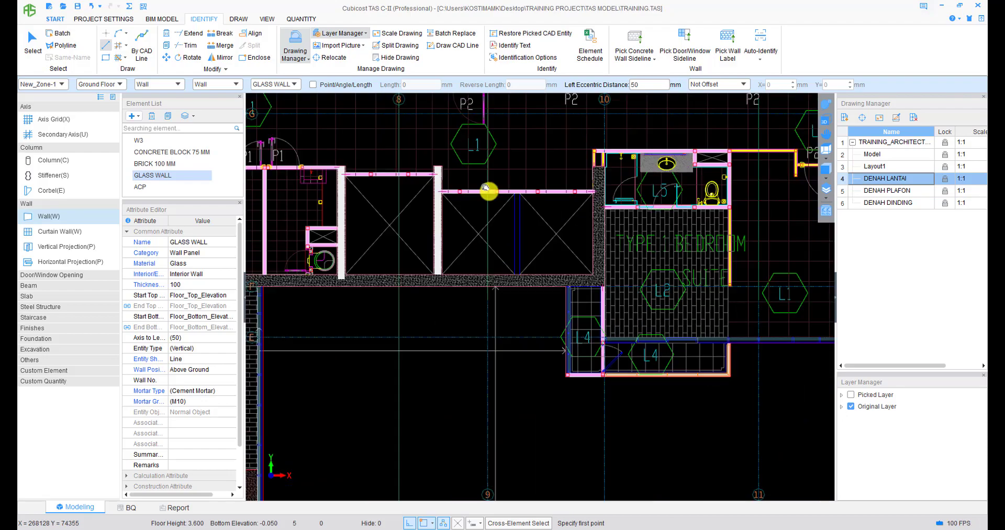
pyautogui.moveTo(581, 220); pyautogui.dragTo(833, 195, button='middle')
pyautogui.click(827, 118)
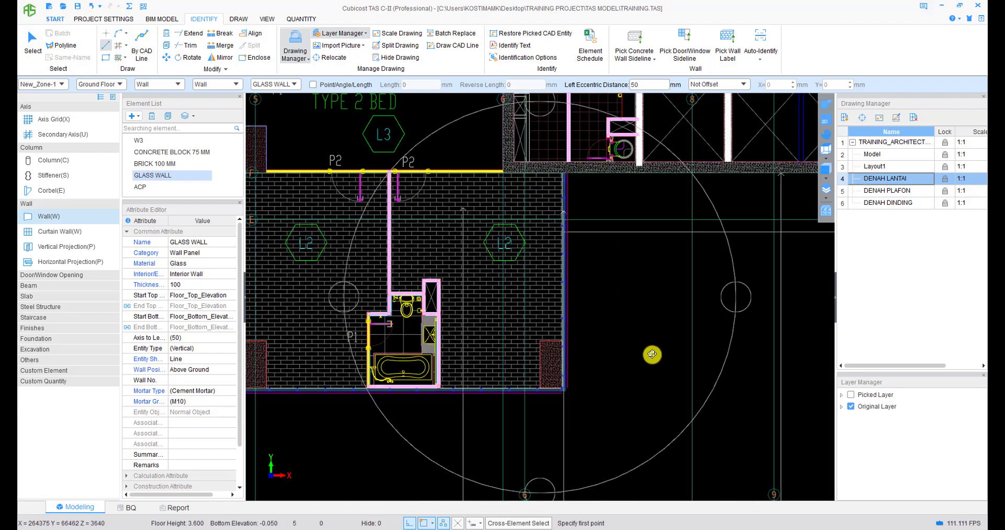
pyautogui.moveTo(651, 353); pyautogui.dragTo(583, 330)
pyautogui.scroll(-3, 584, 330)
pyautogui.scroll(3, 583, 343)
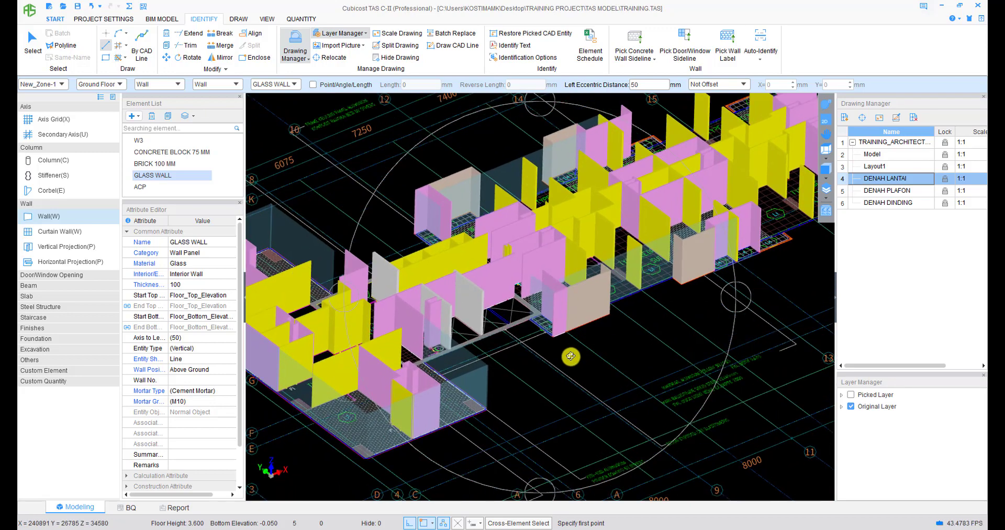
pyautogui.click(62, 9)
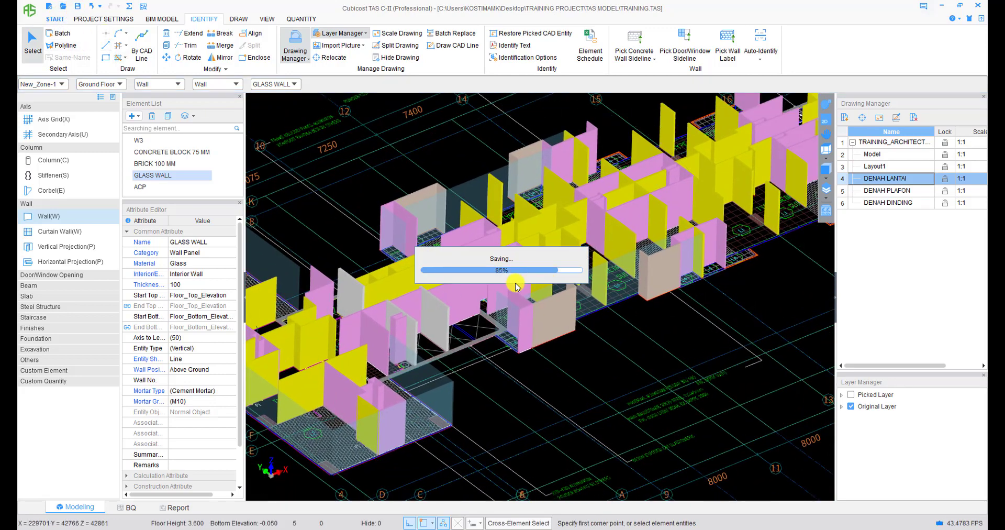
# - Display the columns, beams and slabs together with the walls in the 3D view
pyautogui.press('c')
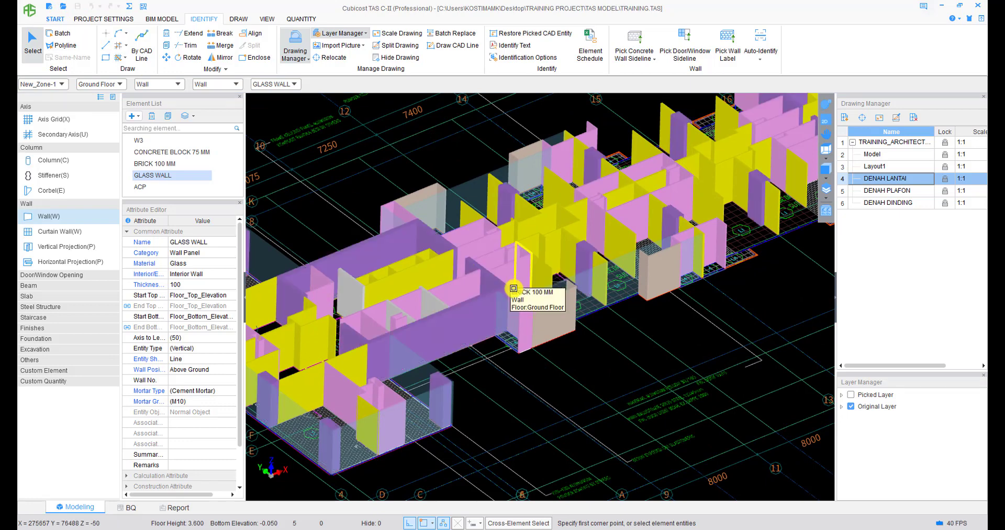
pyautogui.keyDown('ctrl'); pyautogui.moveTo(489, 343); pyautogui.dragTo(506, 326); pyautogui.keyUp('ctrl')
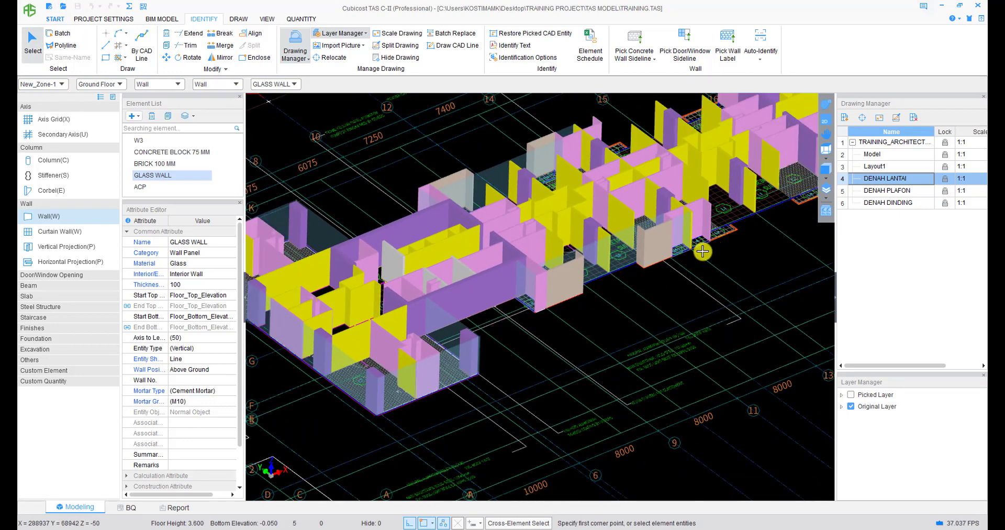
pyautogui.press('s')
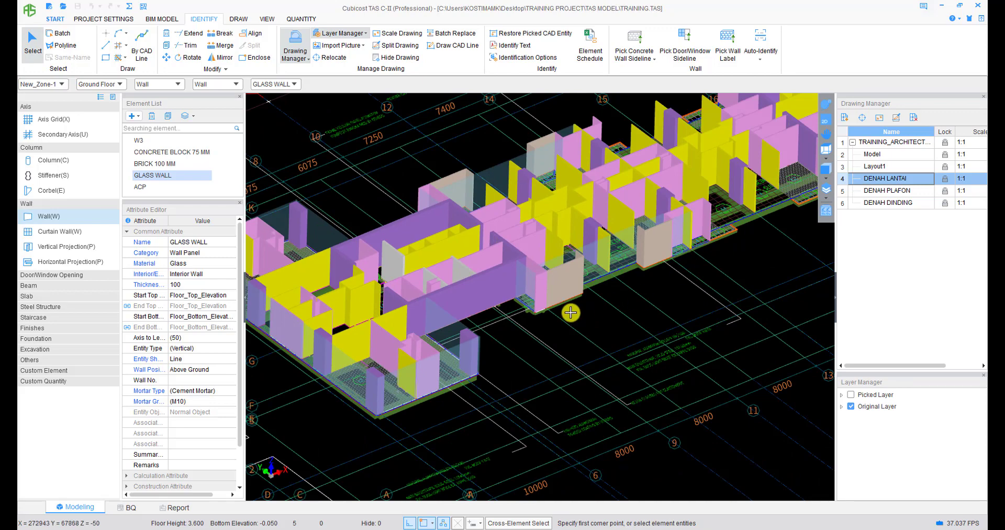
pyautogui.scroll(2, 571, 313)
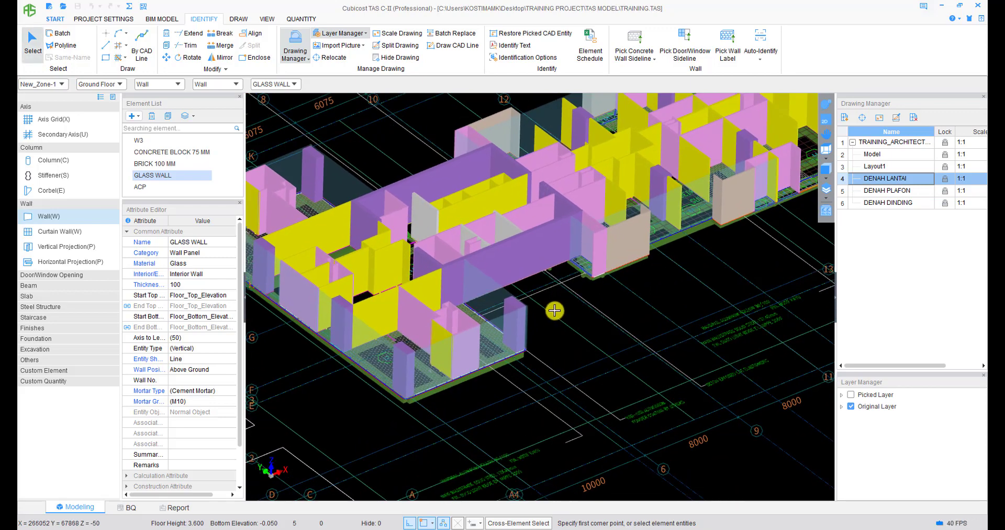
pyautogui.press('f')
pyautogui.scroll(-2, 593, 294)
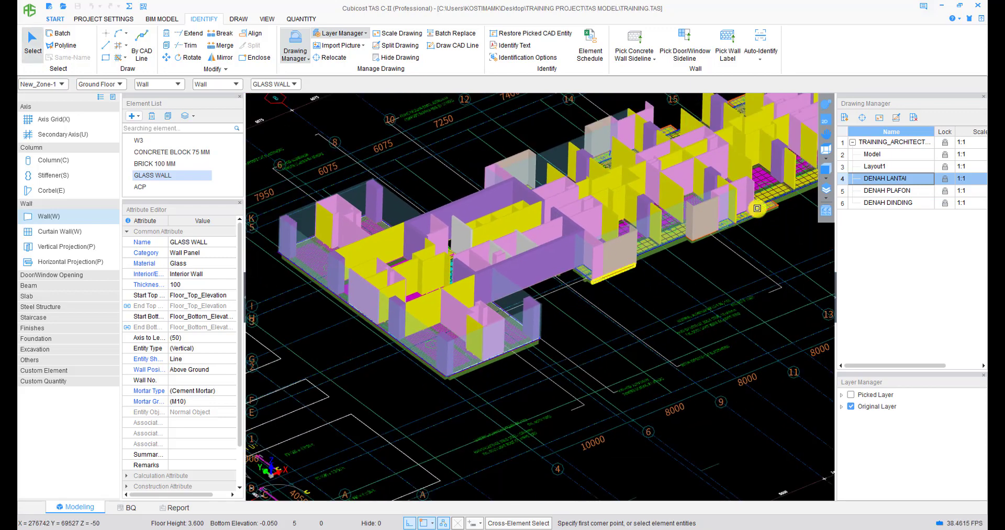
# - Examine the combined model in 3D and in plan, comparing the bedroom suite walls on both sides of grid 14
pyautogui.click(826, 104)
pyautogui.scroll(-2, 592, 280)
pyautogui.moveTo(594, 298); pyautogui.dragTo(521, 349, button='middle')
pyautogui.scroll(2, 641, 336)
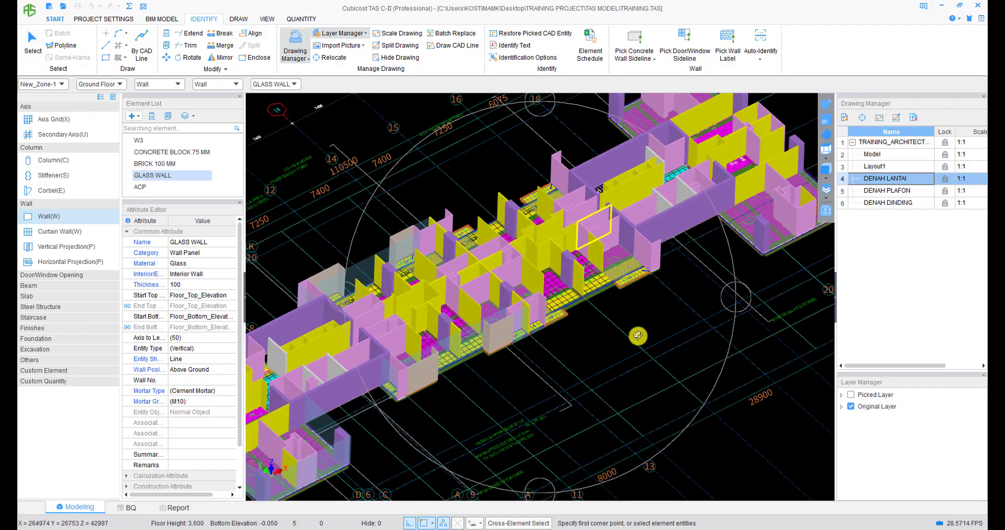
pyautogui.click(828, 153)
pyautogui.moveTo(513, 333); pyautogui.dragTo(649, 332, button='middle')
pyautogui.scroll(1, 481, 333)
pyautogui.moveTo(491, 326); pyautogui.dragTo(395, 409, button='middle')
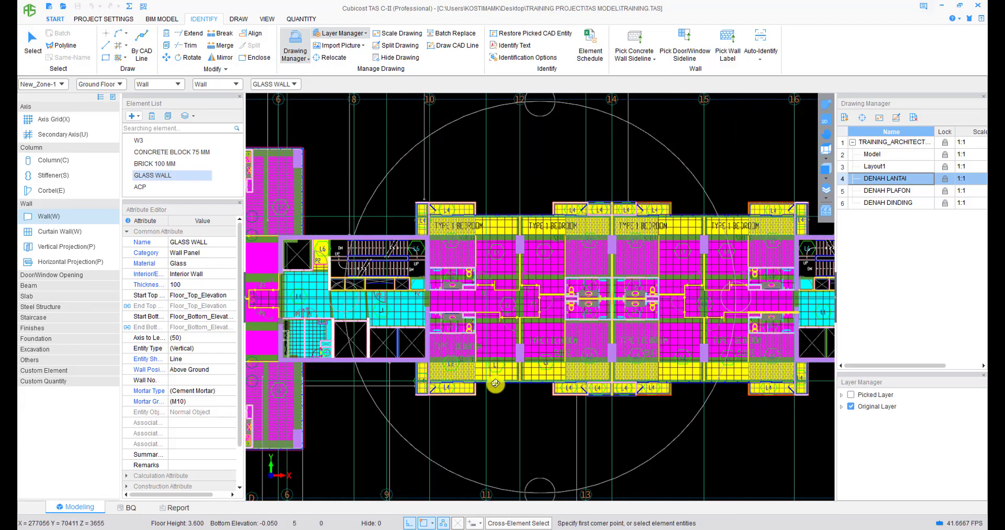
pyautogui.scroll(3, 579, 325)
pyautogui.scroll(2, 590, 295)
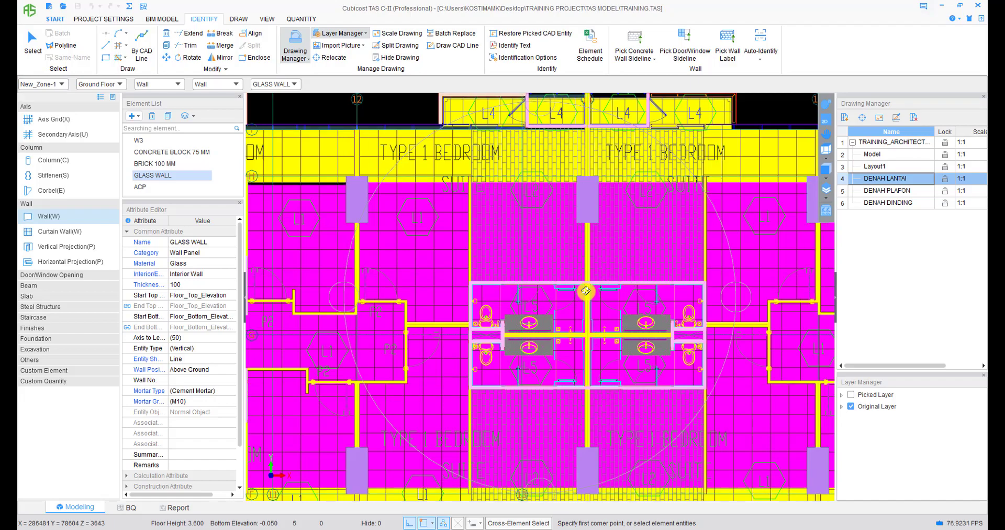
pyautogui.scroll(-3, 590, 295)
pyautogui.scroll(-3, 557, 329)
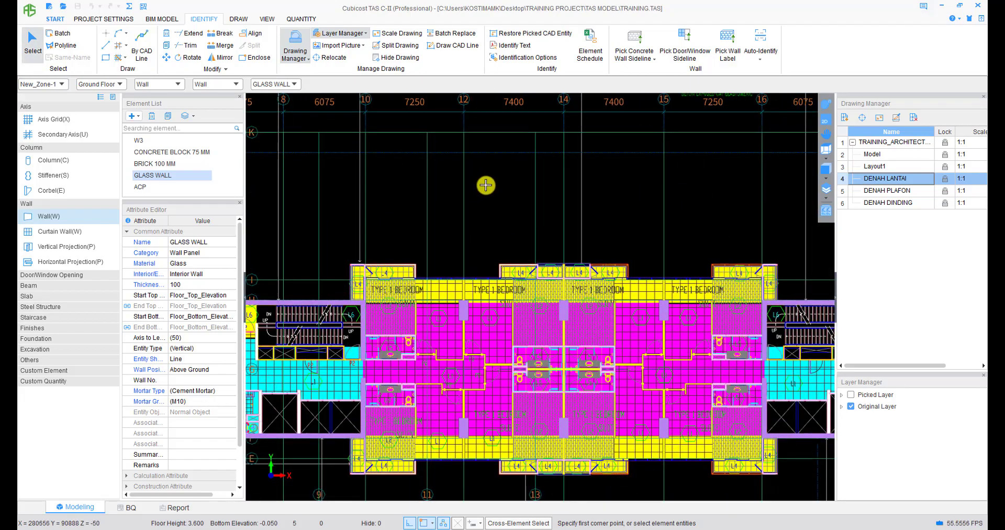
# - Batch-select all ACP and GLASS WALL entities on the ground floor and mirror them about grid 14, keeping the originals
pyautogui.press('F3')
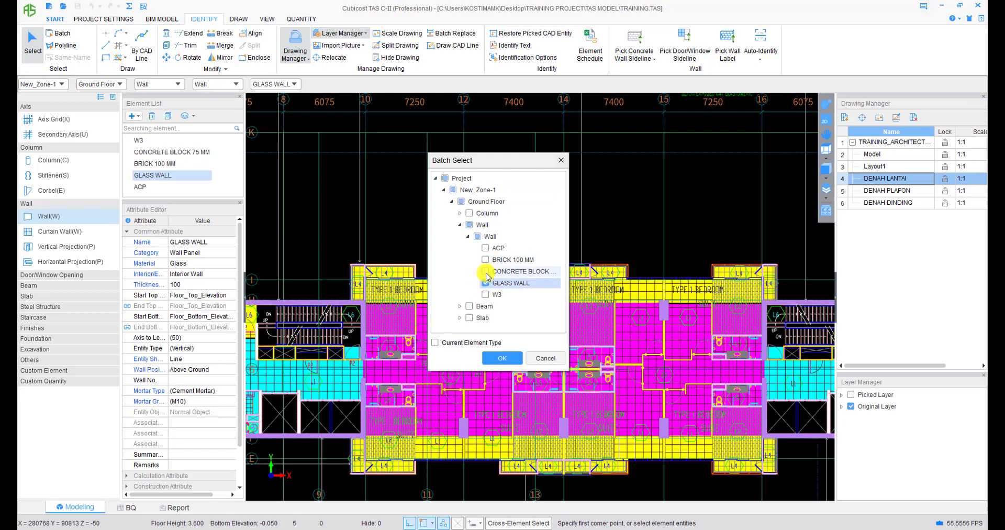
pyautogui.click(493, 356)
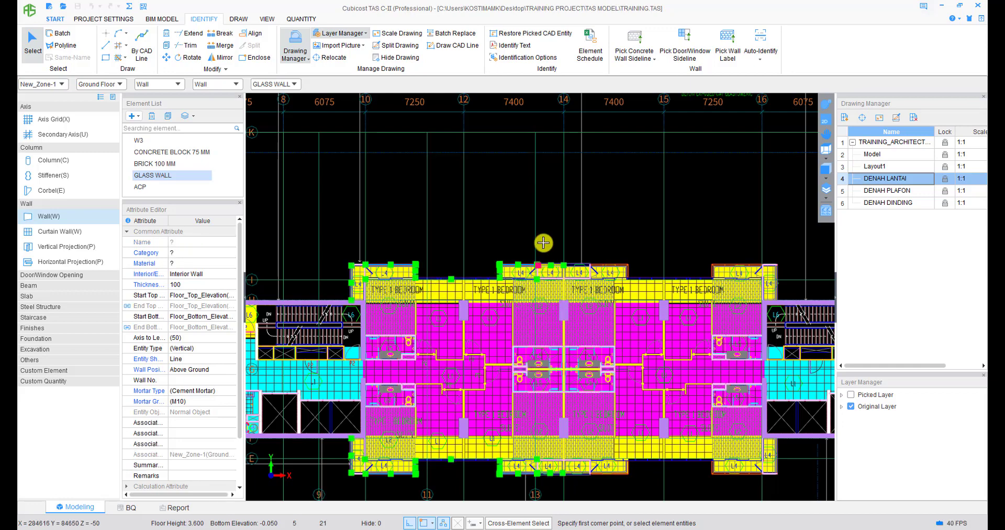
pyautogui.rightClick(531, 203)
pyautogui.click(545, 169)
pyautogui.scroll(4, 559, 265)
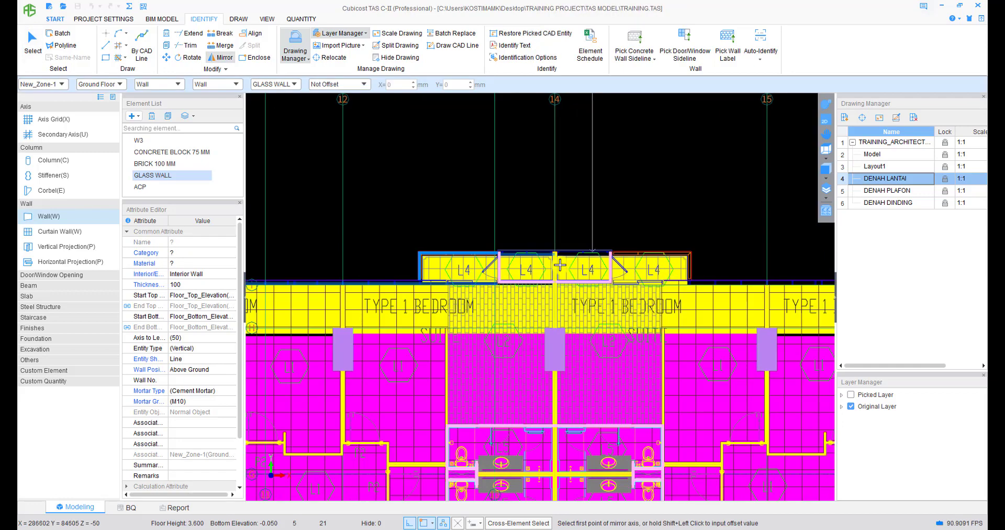
pyautogui.scroll(4, 559, 265)
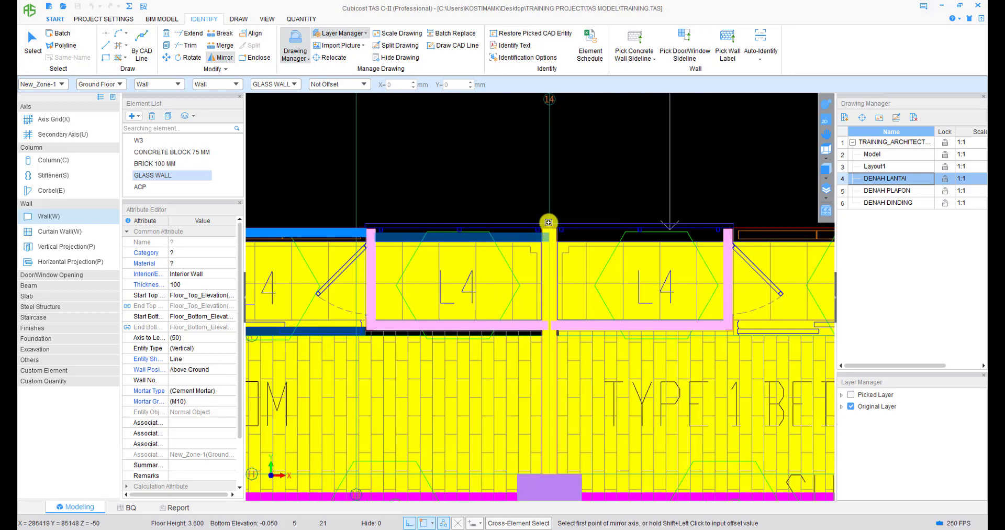
pyautogui.click(551, 227)
pyautogui.scroll(2, 552, 379)
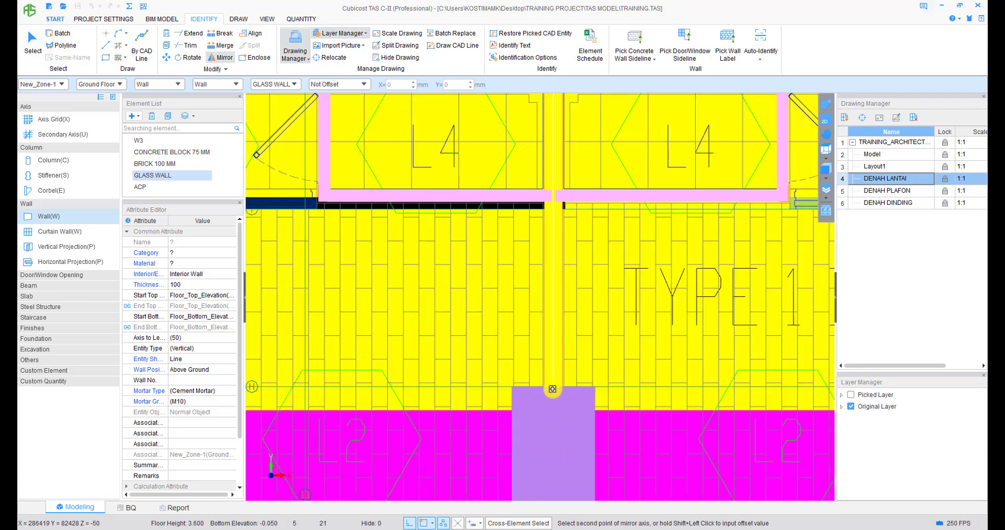
pyautogui.click(552, 387)
pyautogui.click(558, 287)
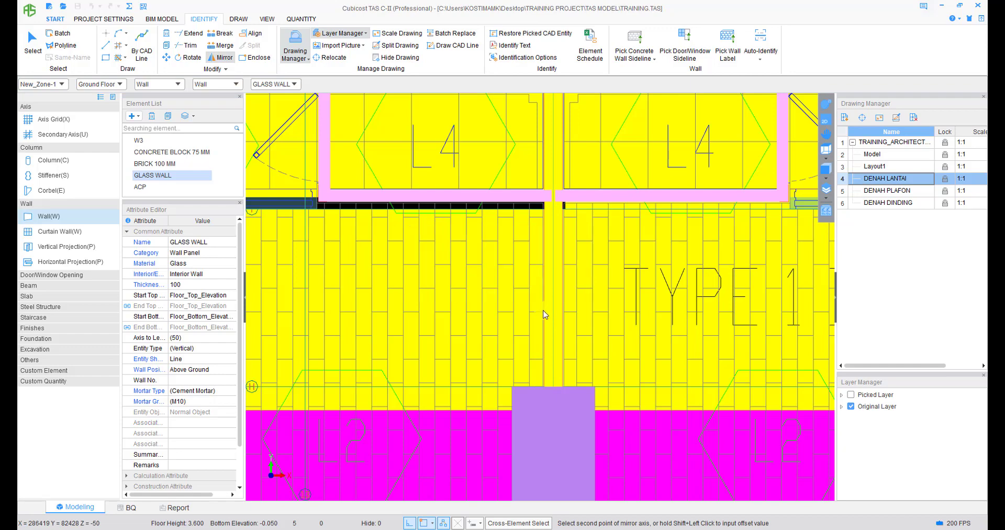
pyautogui.scroll(-2, 525, 347)
pyautogui.scroll(-5, 525, 347)
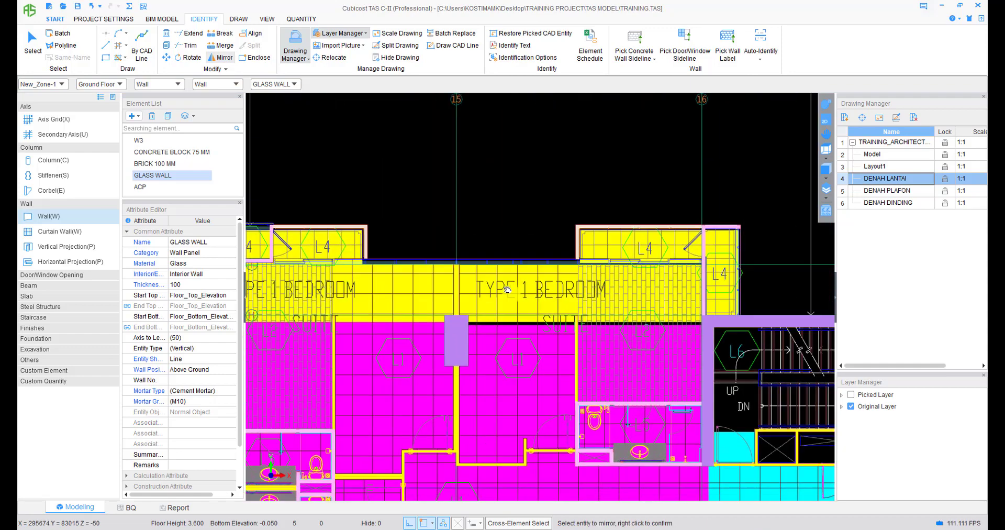
# - Examine the mirrored glass and ACP walls in a 3D view of the whole ground floor
pyautogui.click(823, 104)
pyautogui.moveTo(620, 308); pyautogui.dragTo(601, 324)
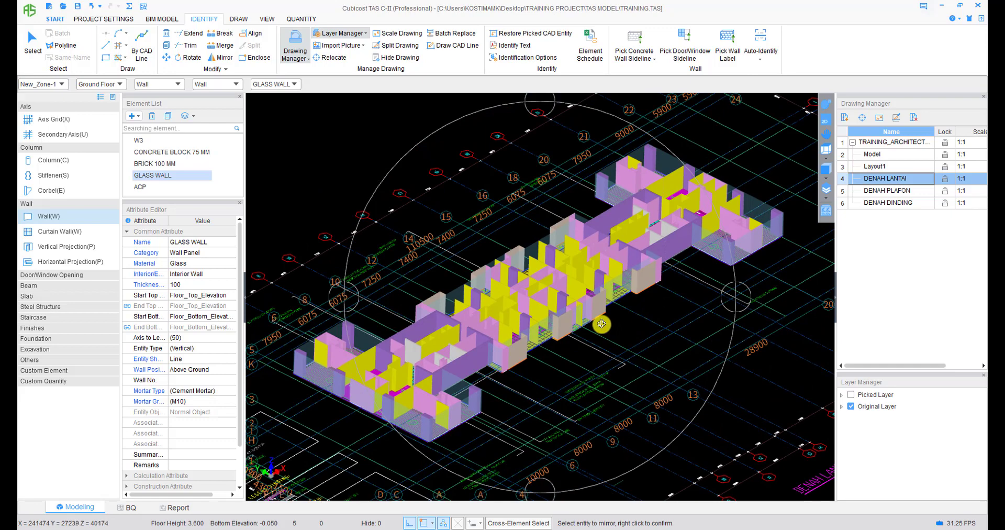
pyautogui.rightClick(602, 323)
pyautogui.scroll(-2, 579, 390)
pyautogui.moveTo(579, 391); pyautogui.dragTo(583, 341, button='middle')
pyautogui.scroll(2, 603, 318)
pyautogui.scroll(-1, 592, 341)
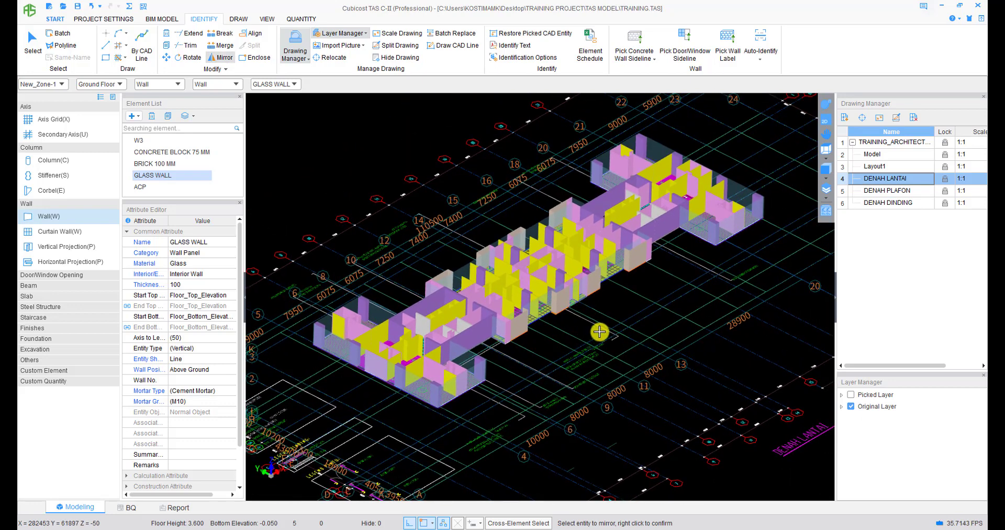